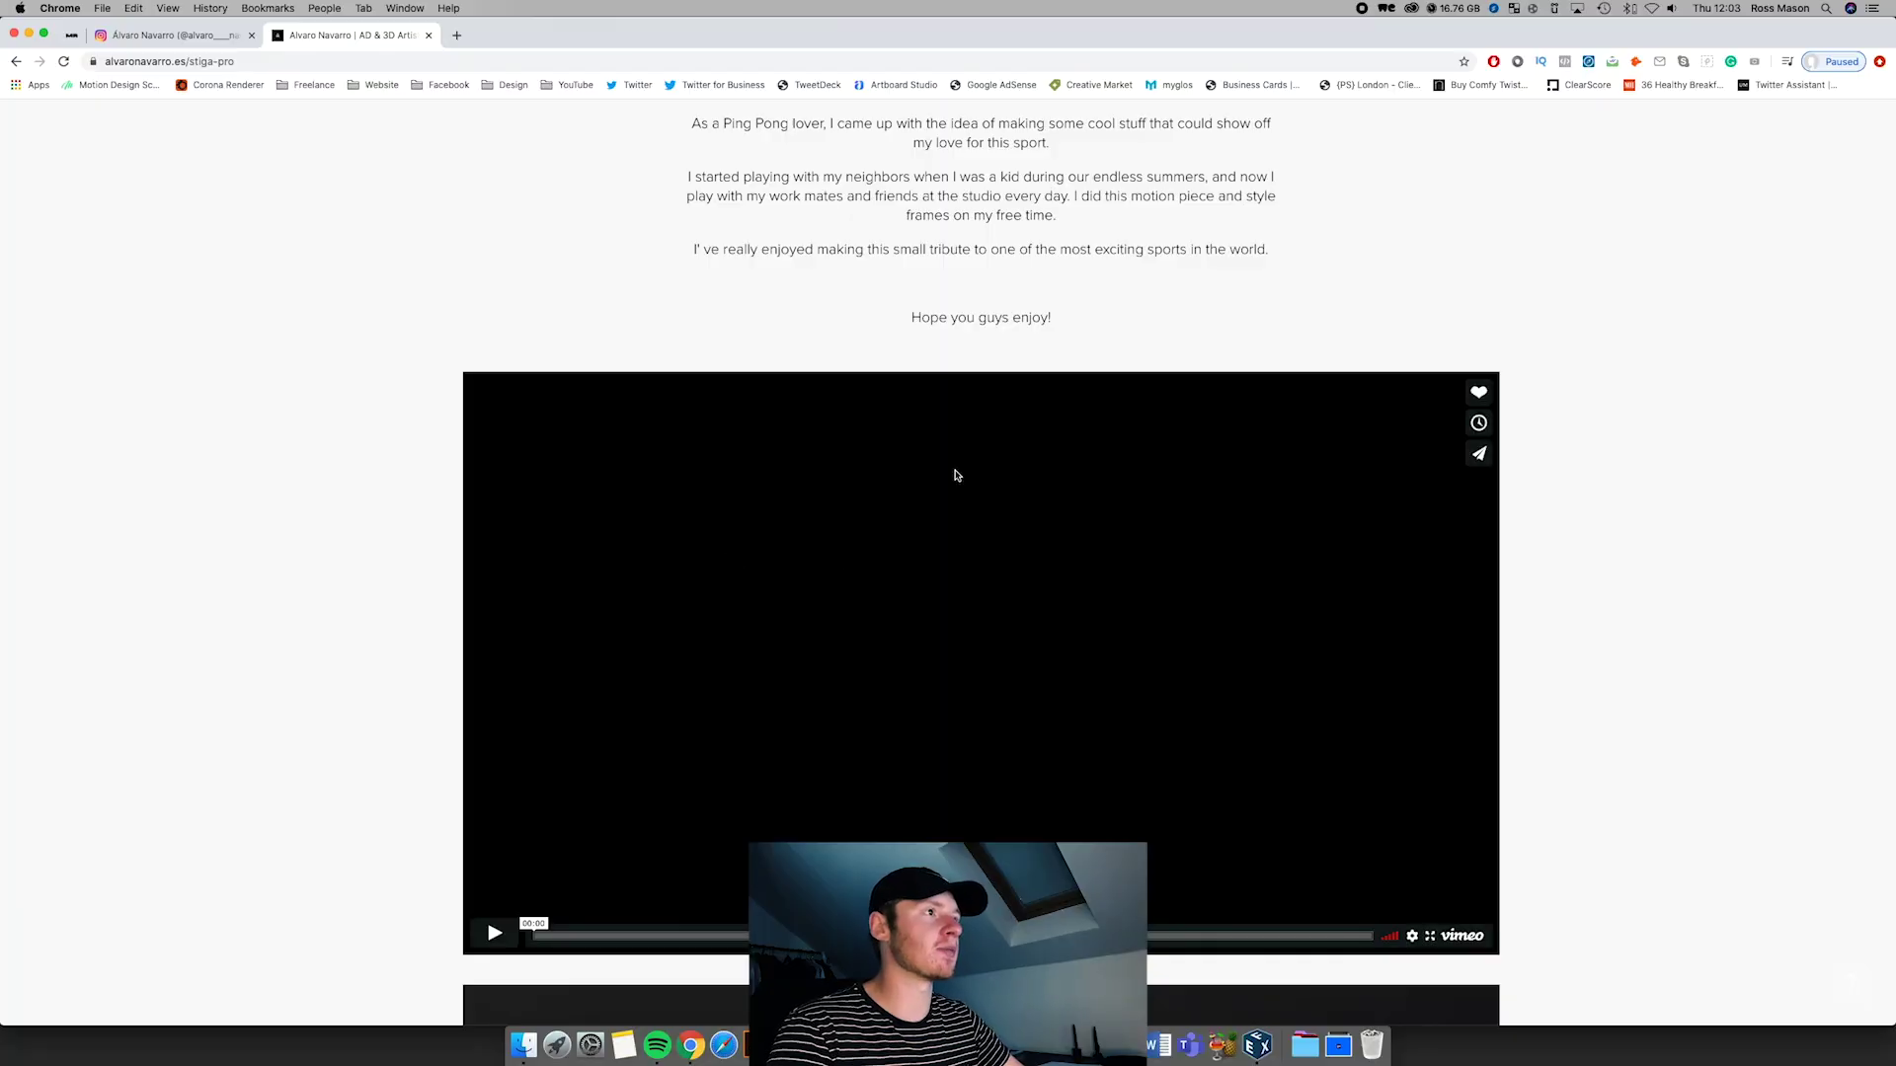
Step: Read the Stiga Pro project introduction and play its animation through
scroll(955, 484, "up", 5)
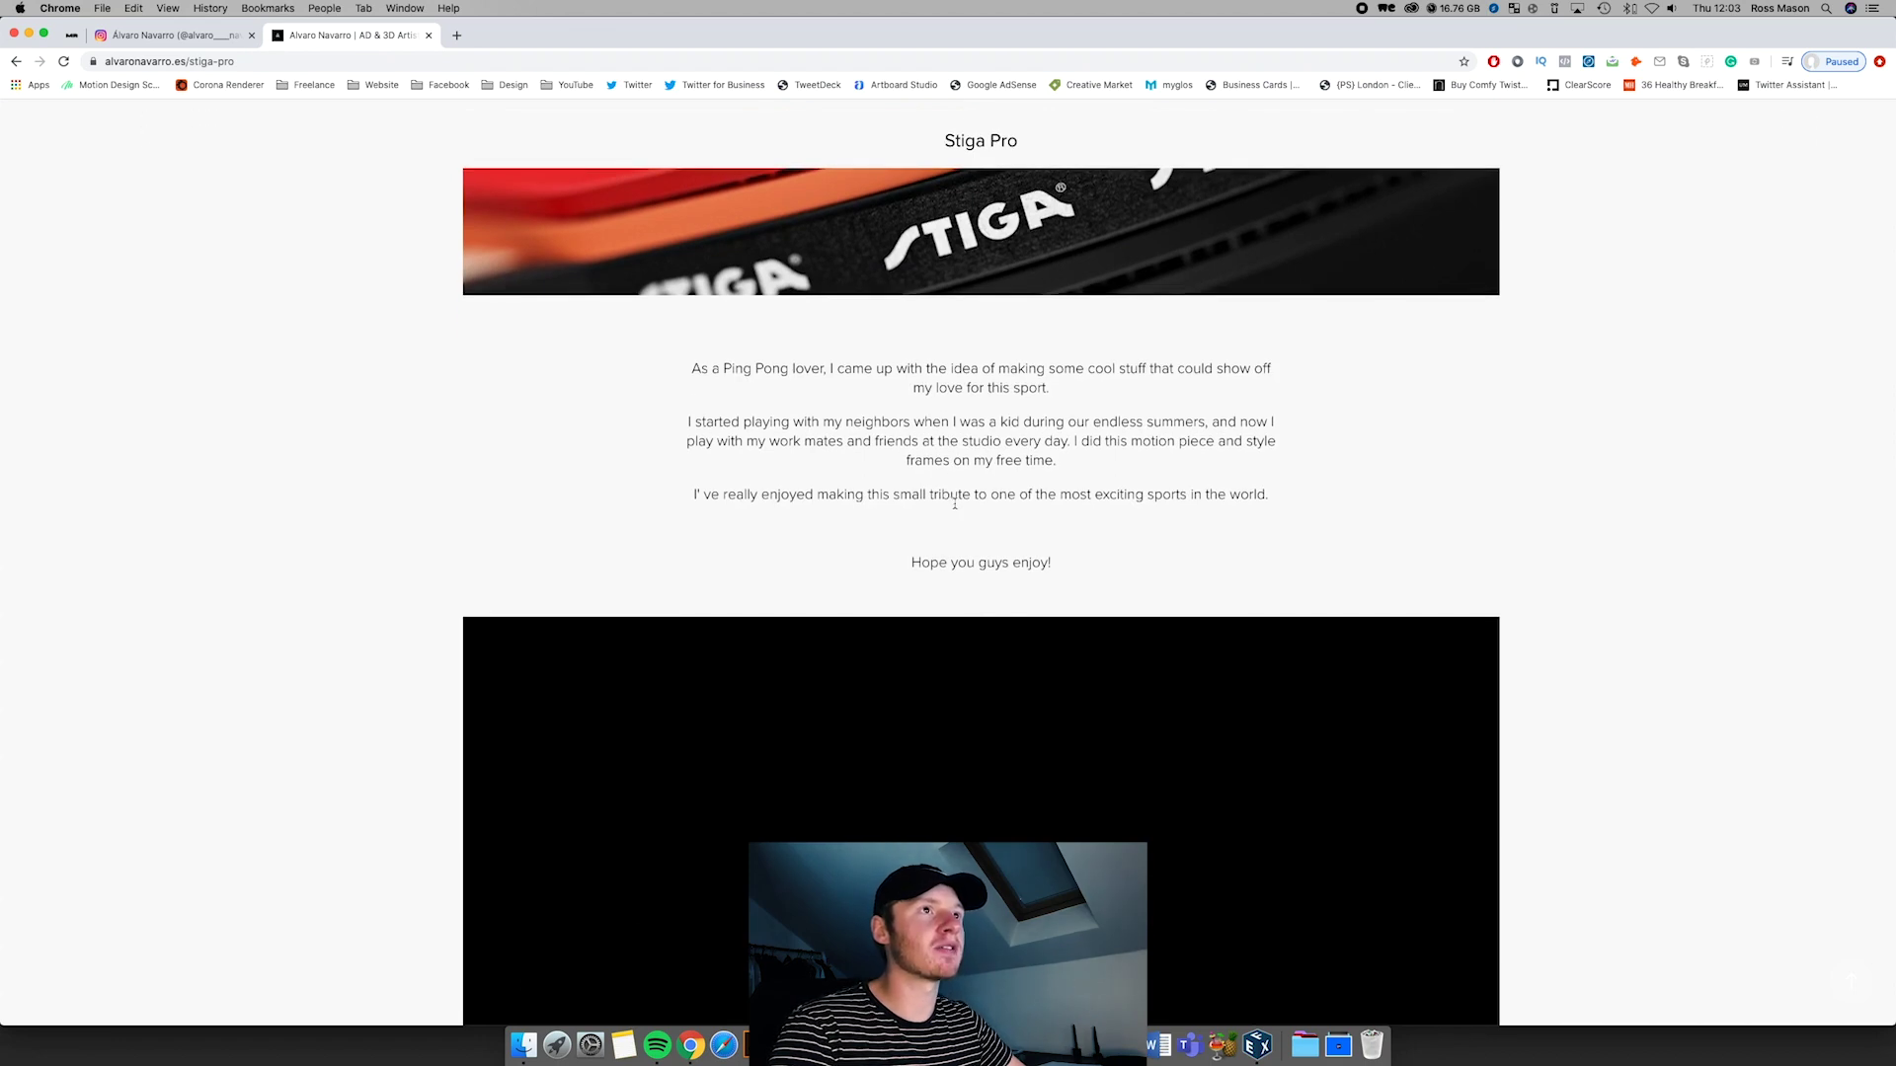
scroll(958, 513, "down", 6)
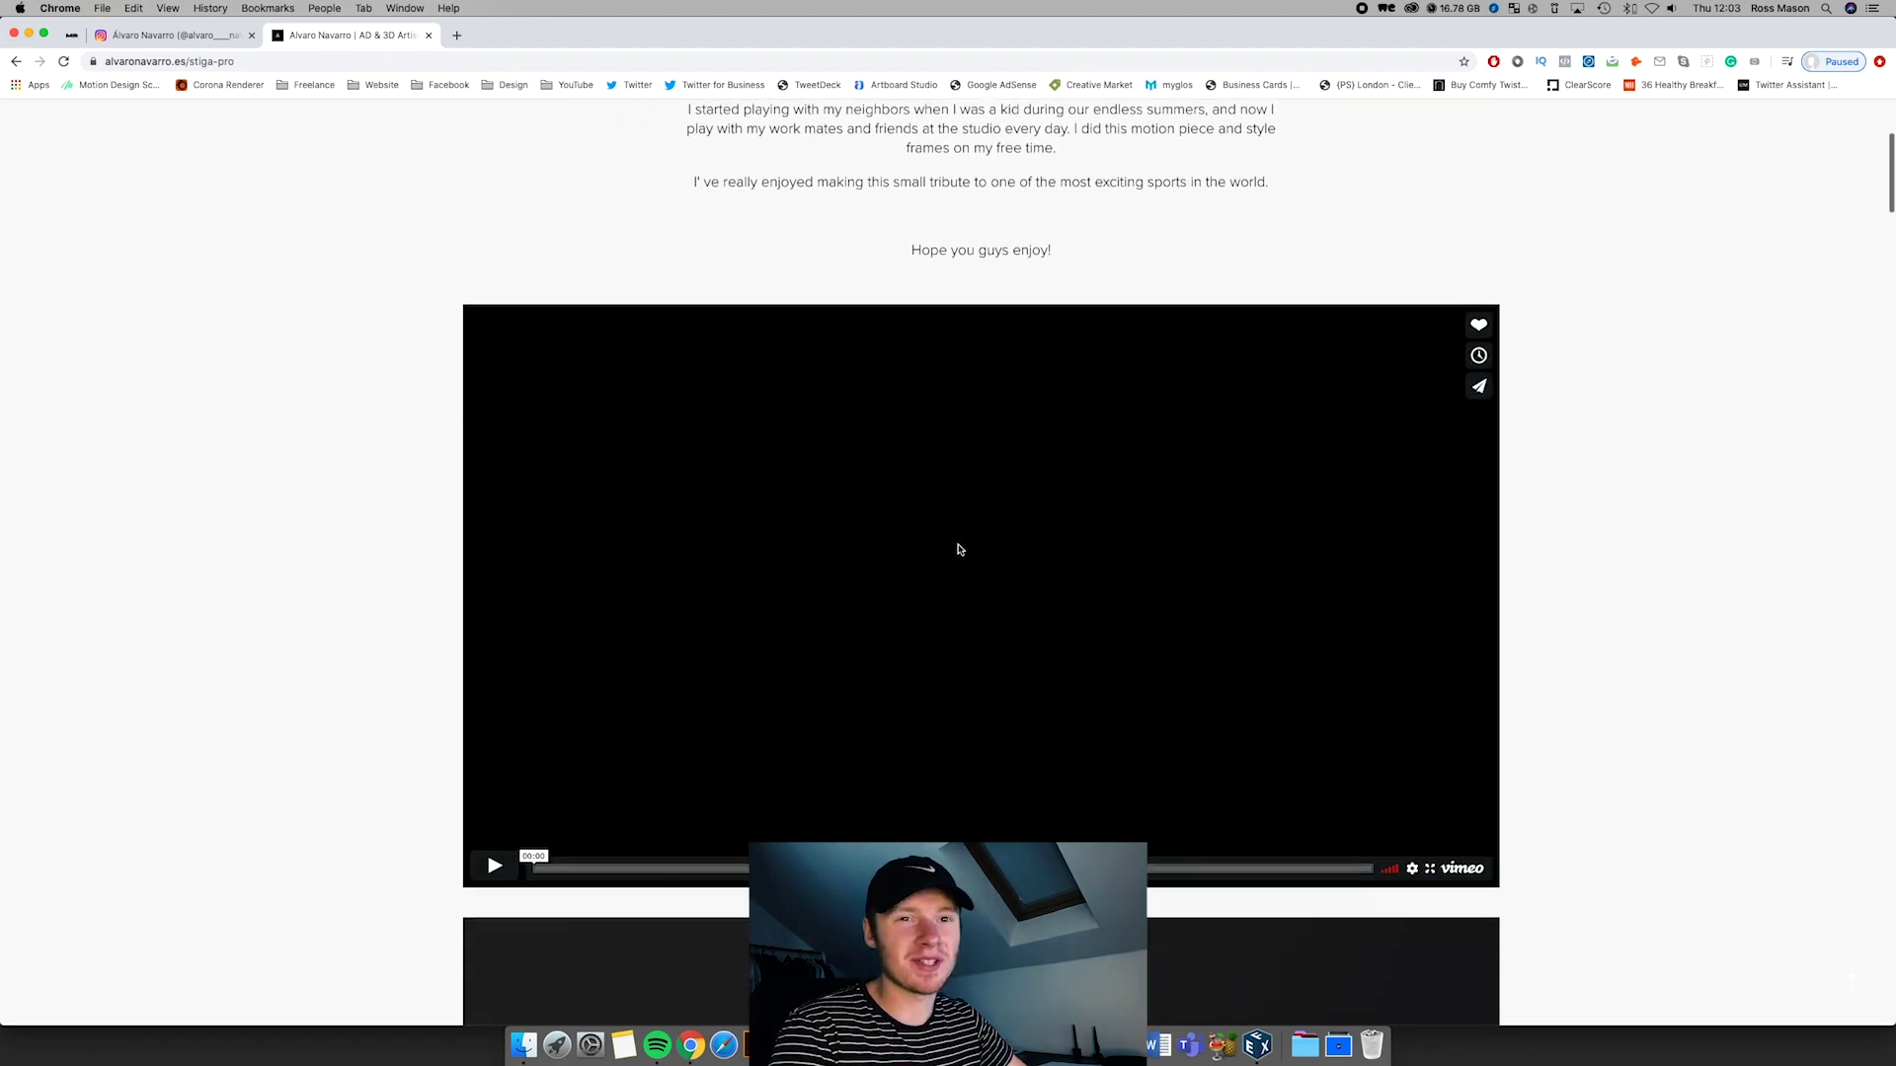
scroll(957, 550, "down", 3)
scroll(424, 622, "up", 1)
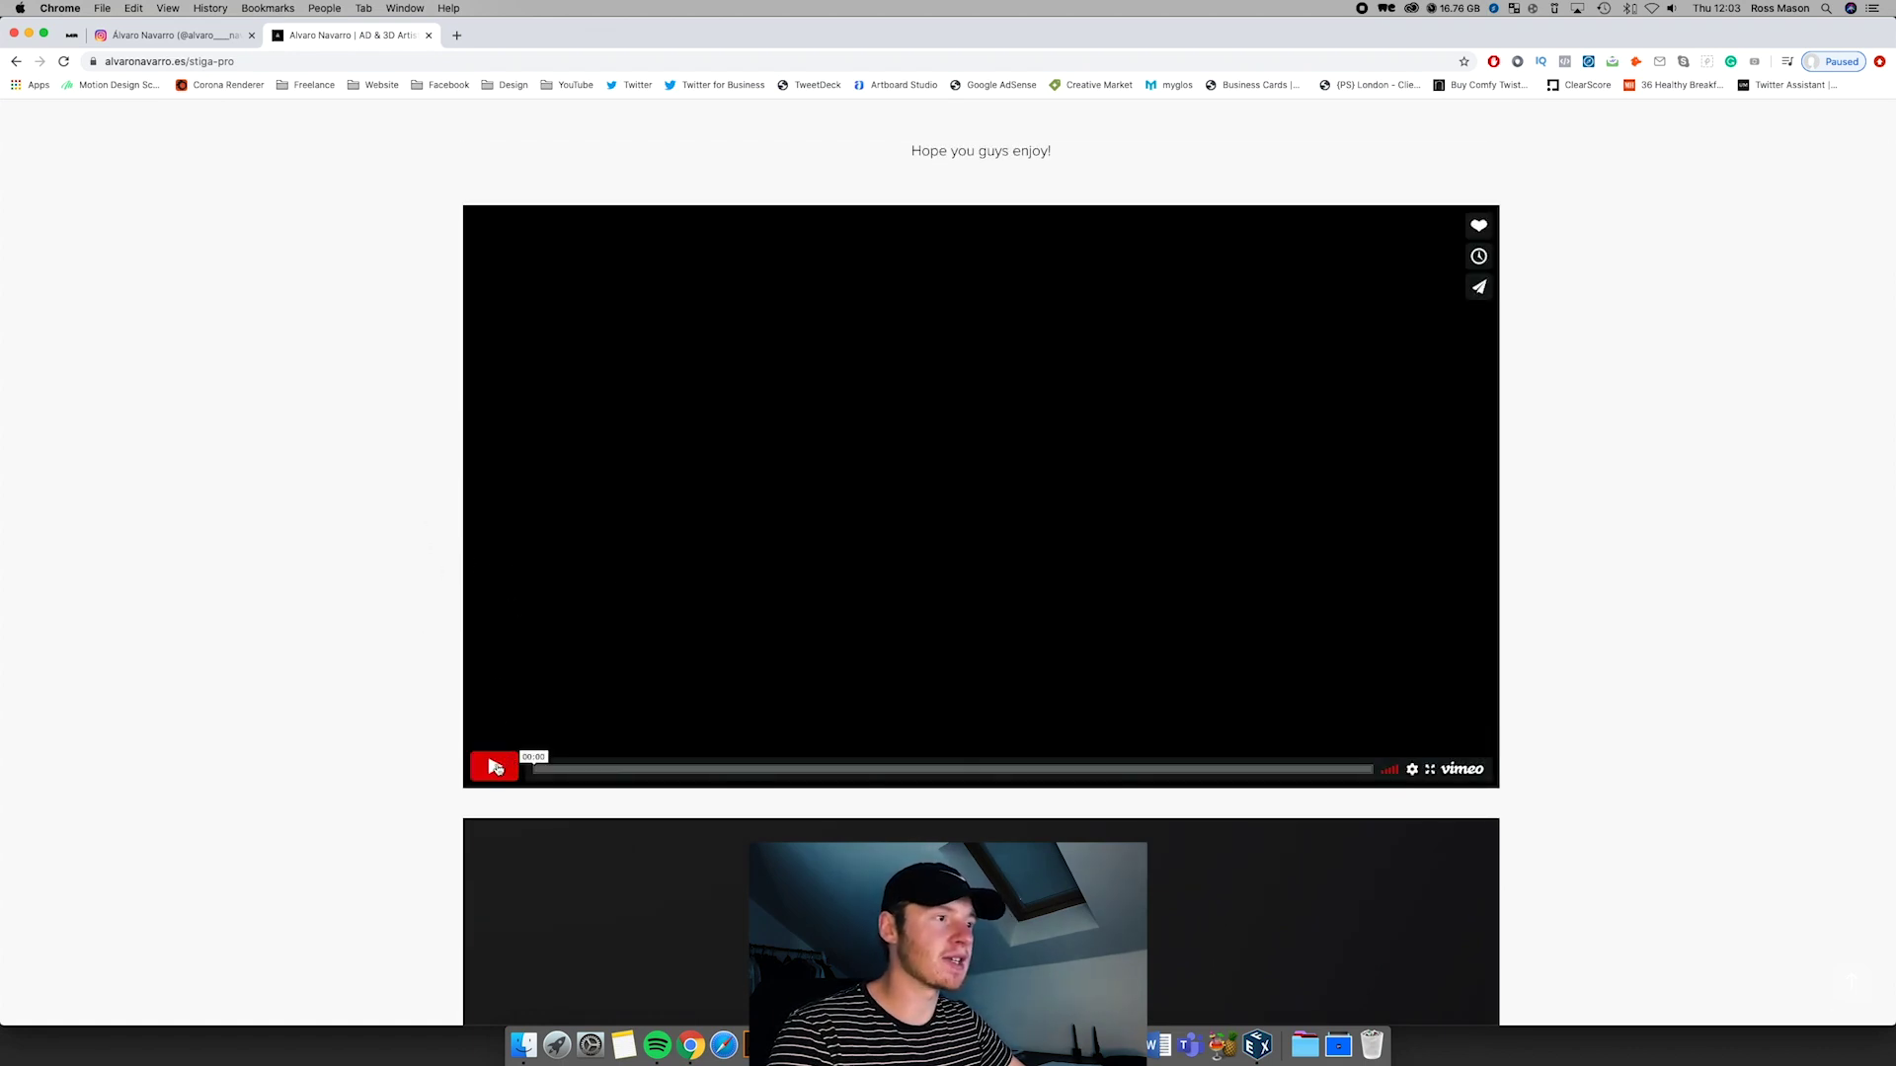
left_click(496, 767)
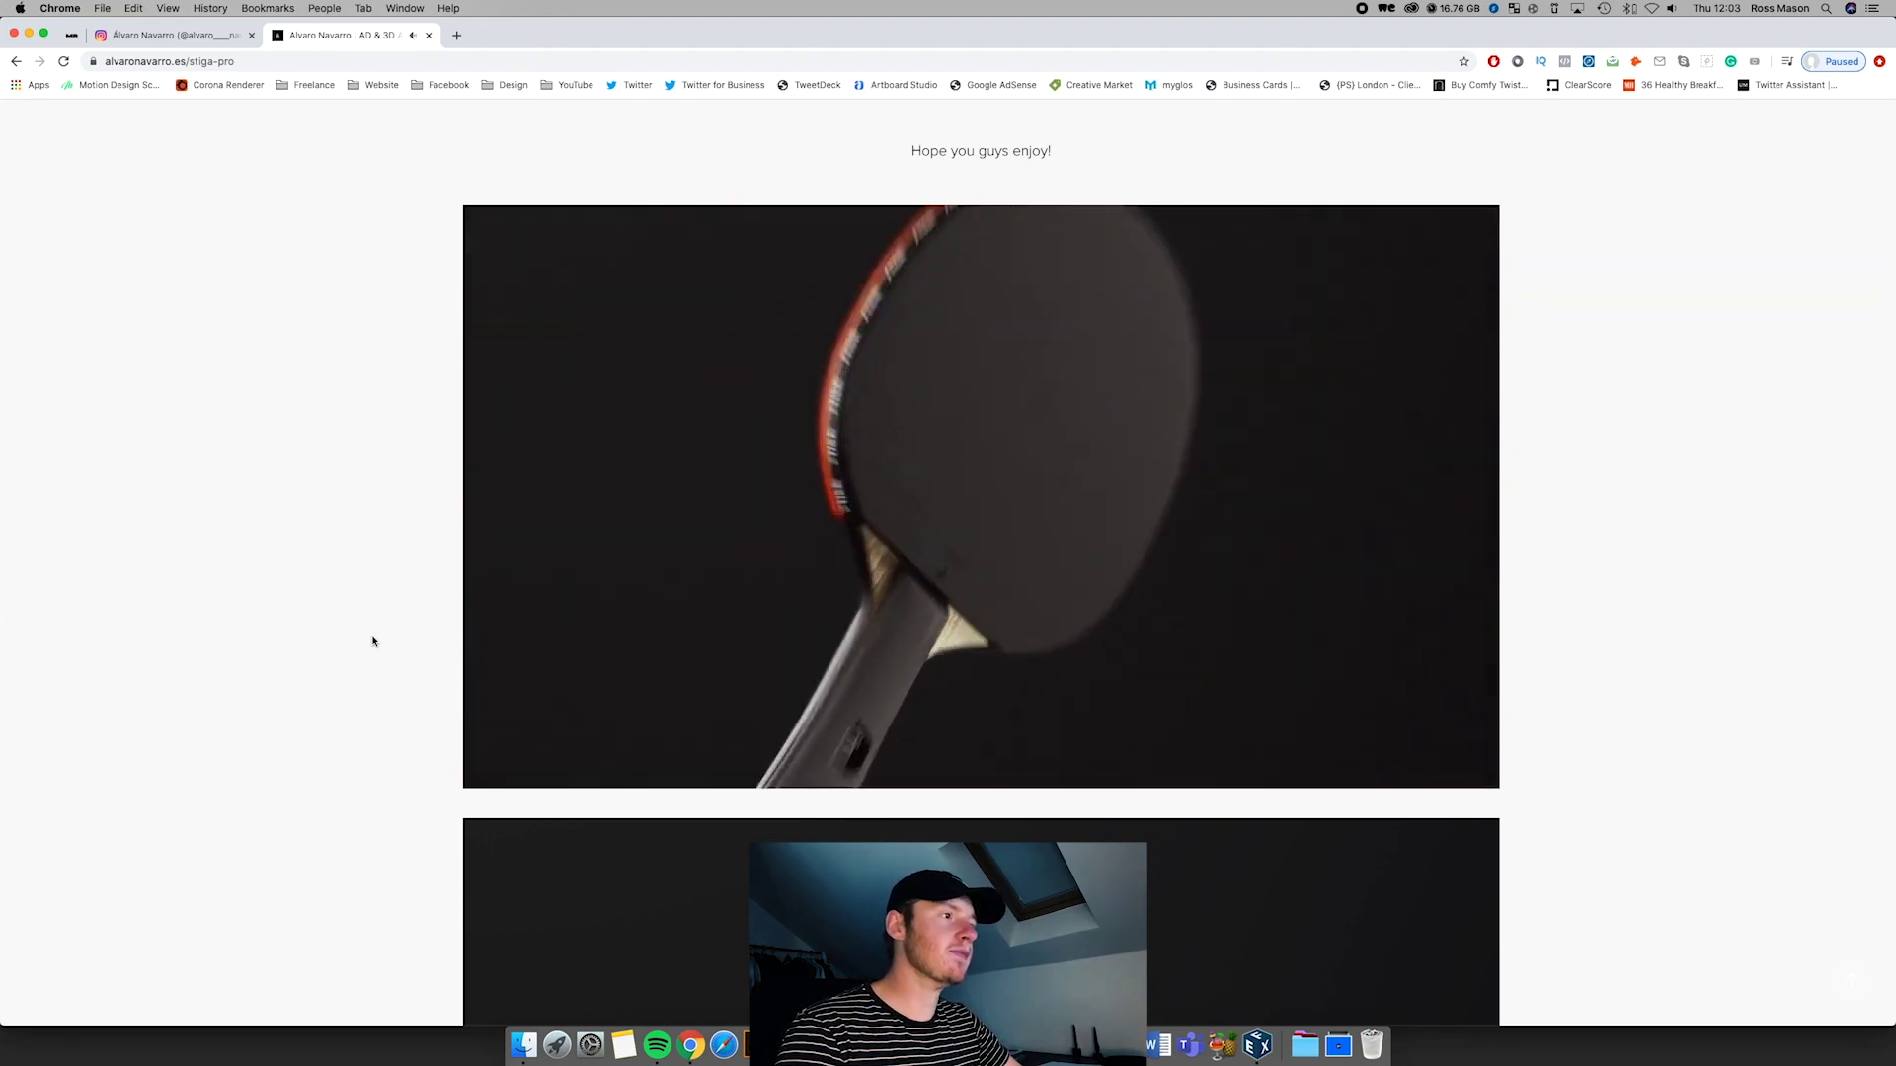
left_click(497, 768)
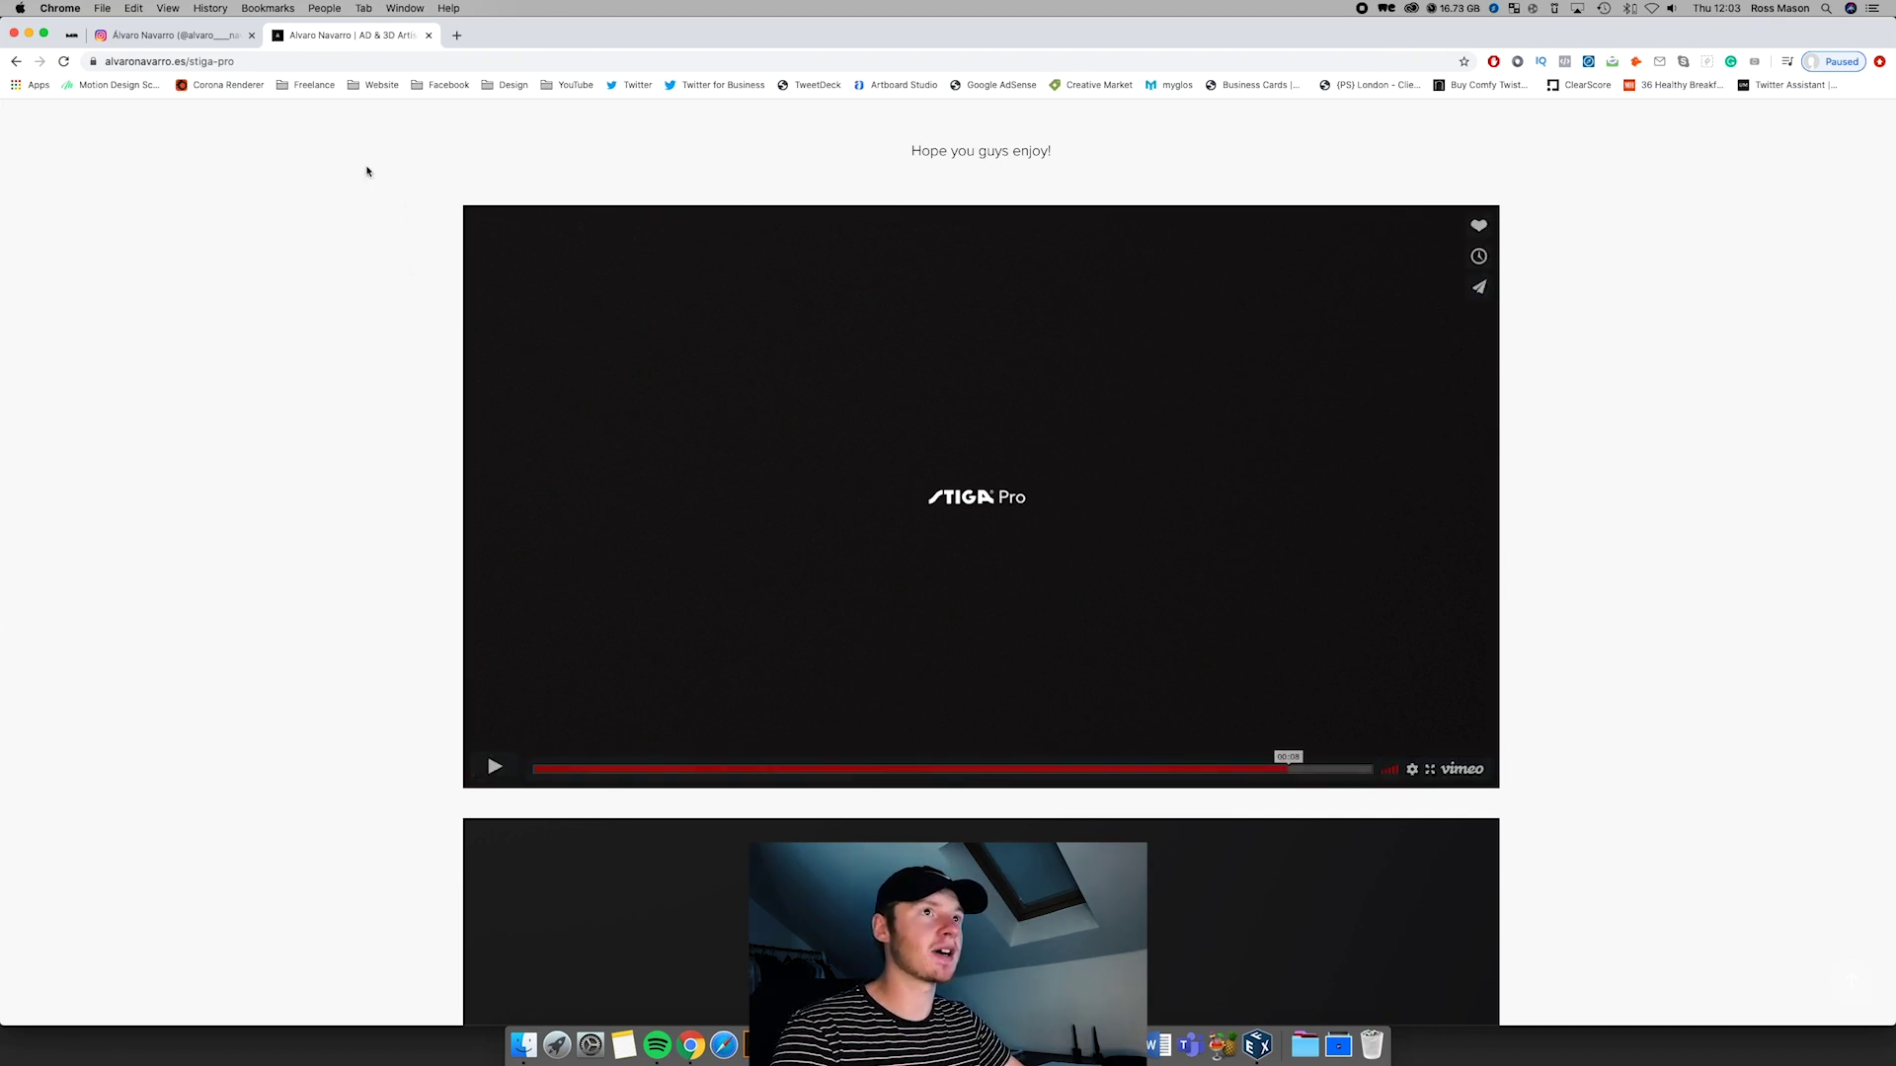
Step: View the designer's Instagram profile and replay the orange ping-pong ball shot at about 00:03 of the Stiga Pro video
left_click(192, 37)
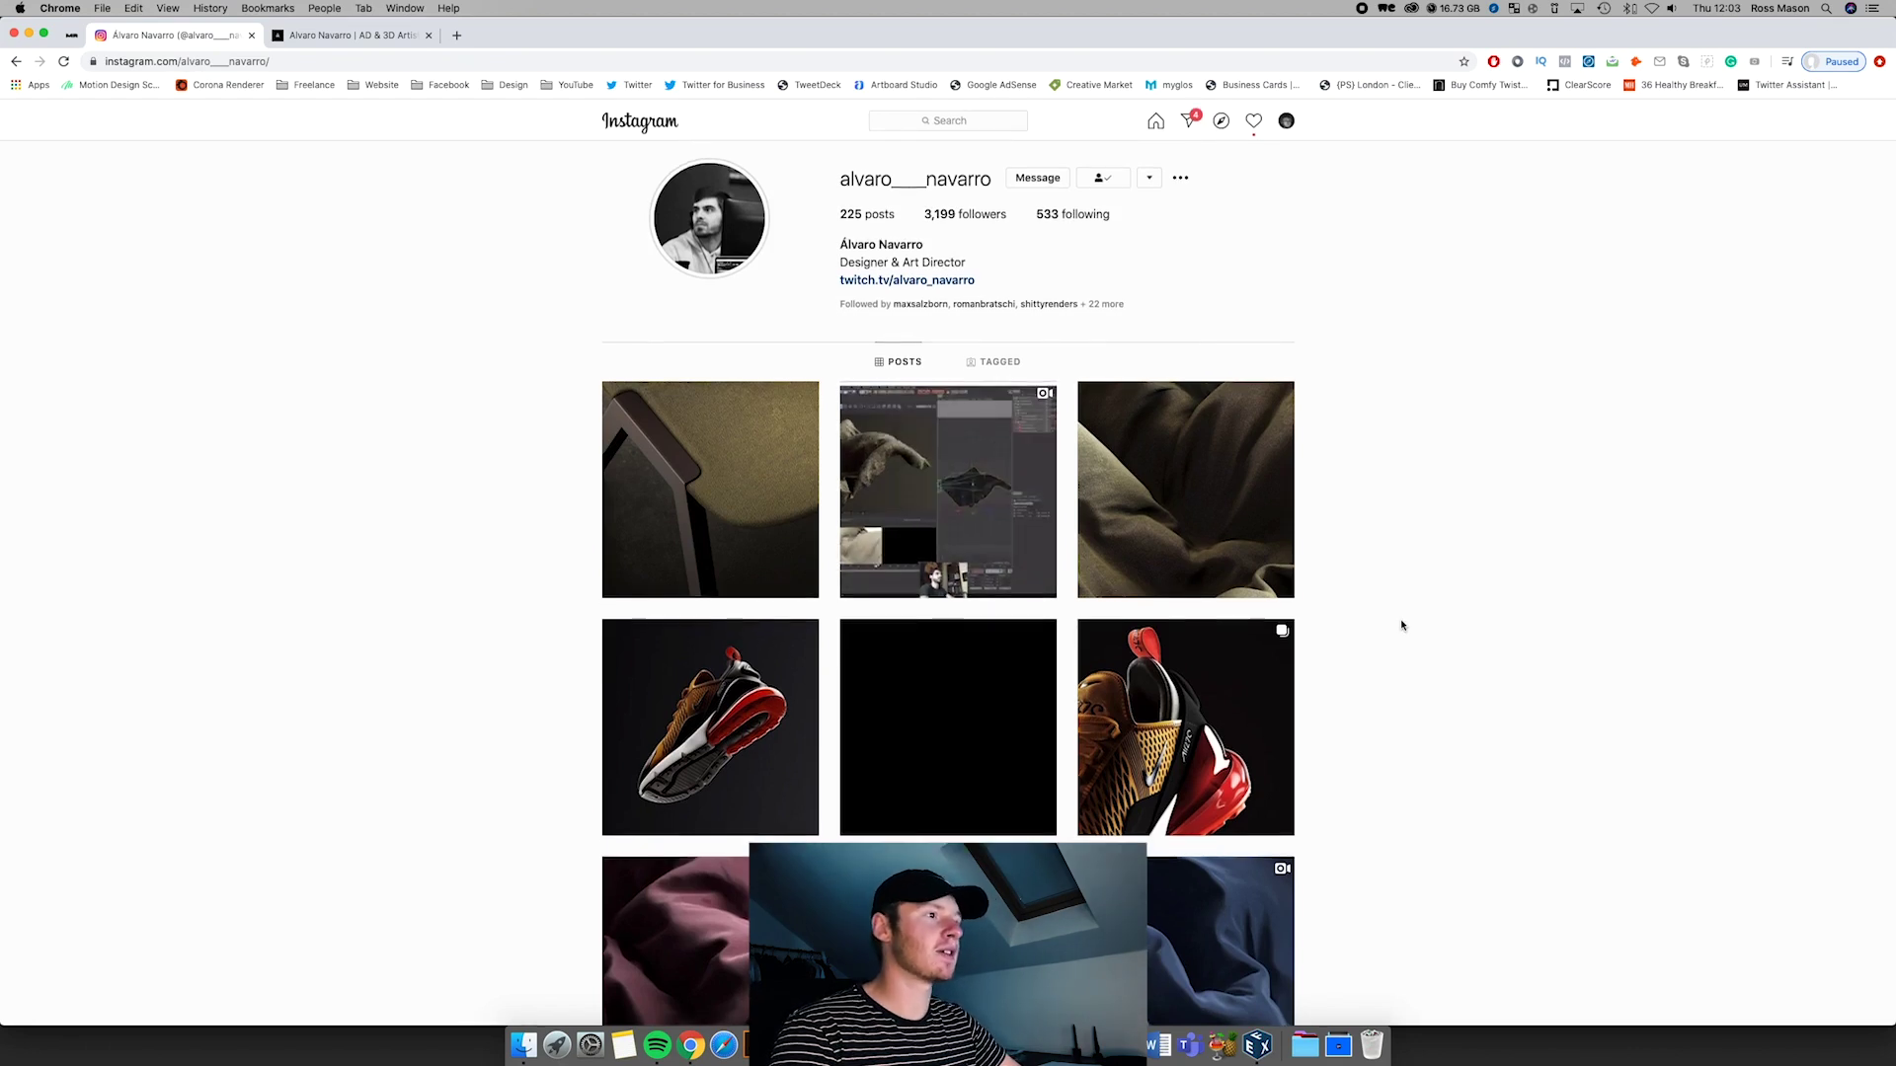
left_click(346, 36)
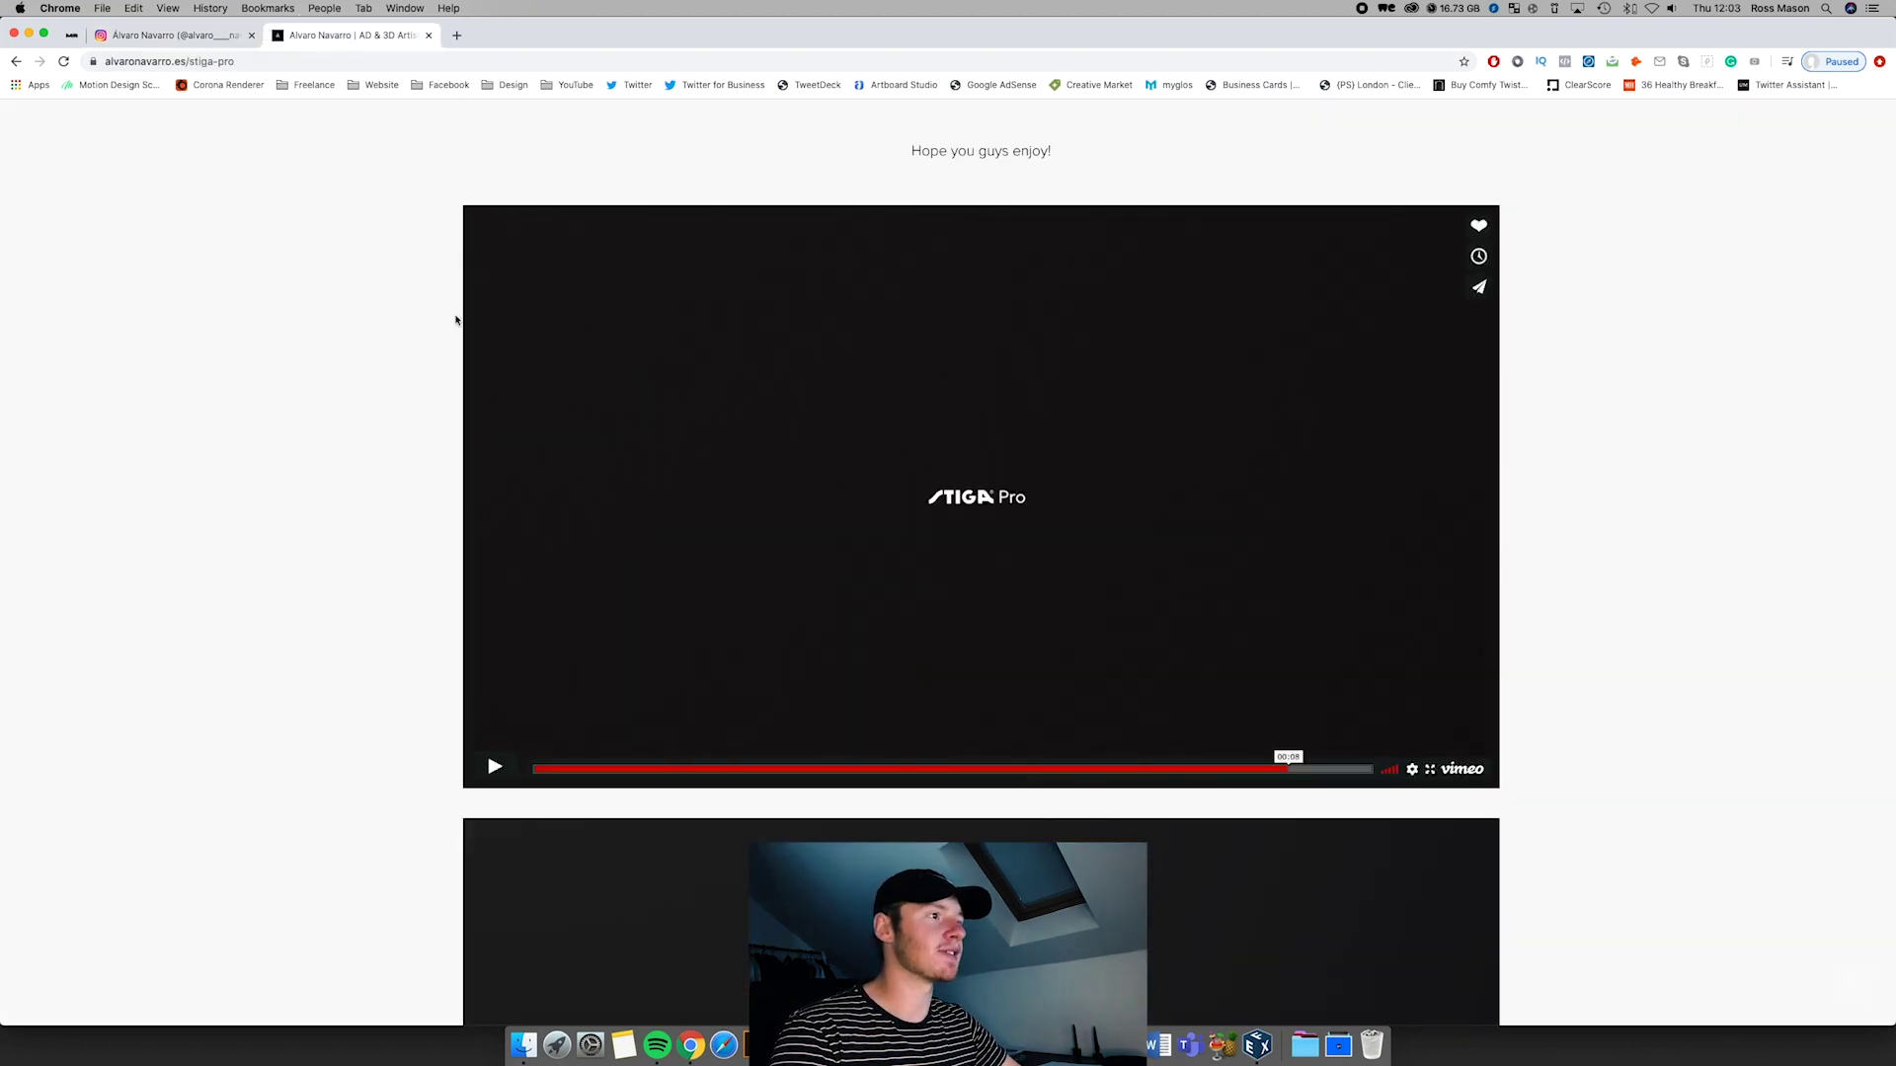
left_click_drag(1066, 768, 843, 775)
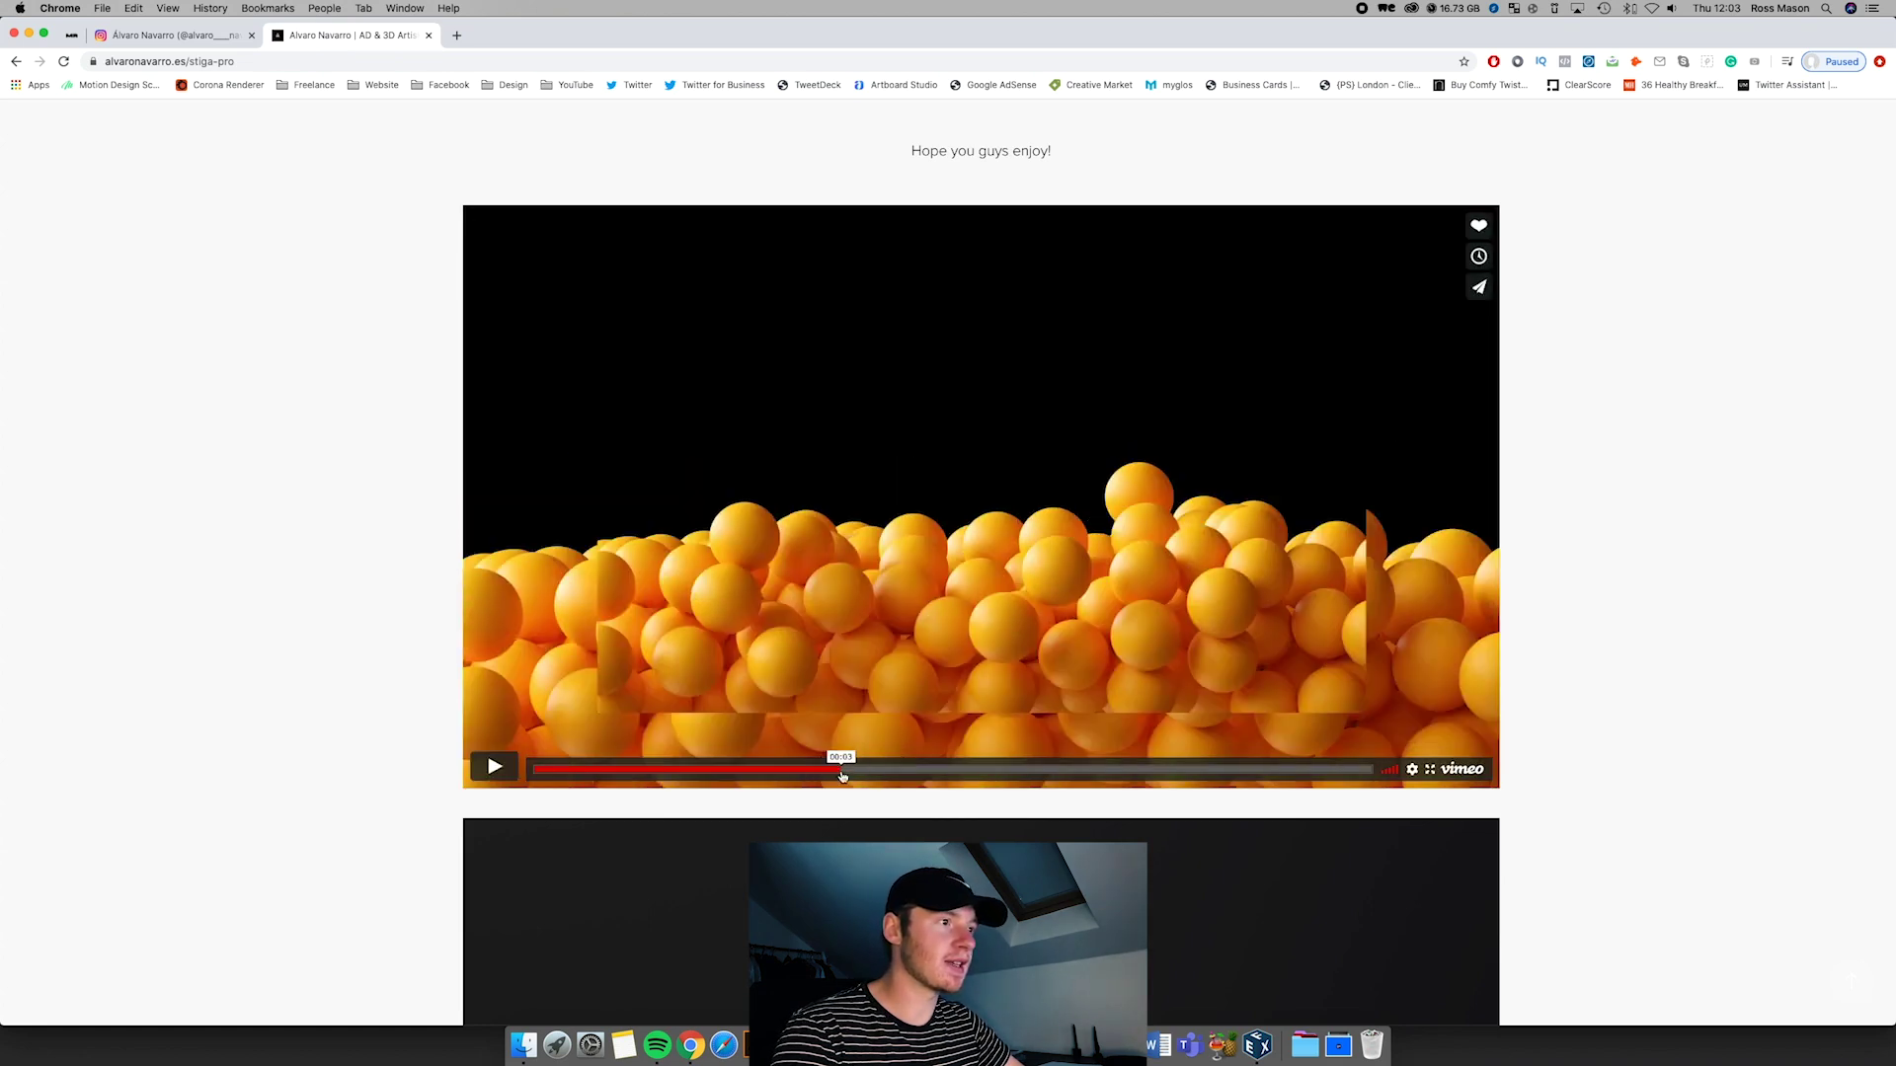
left_click(489, 769)
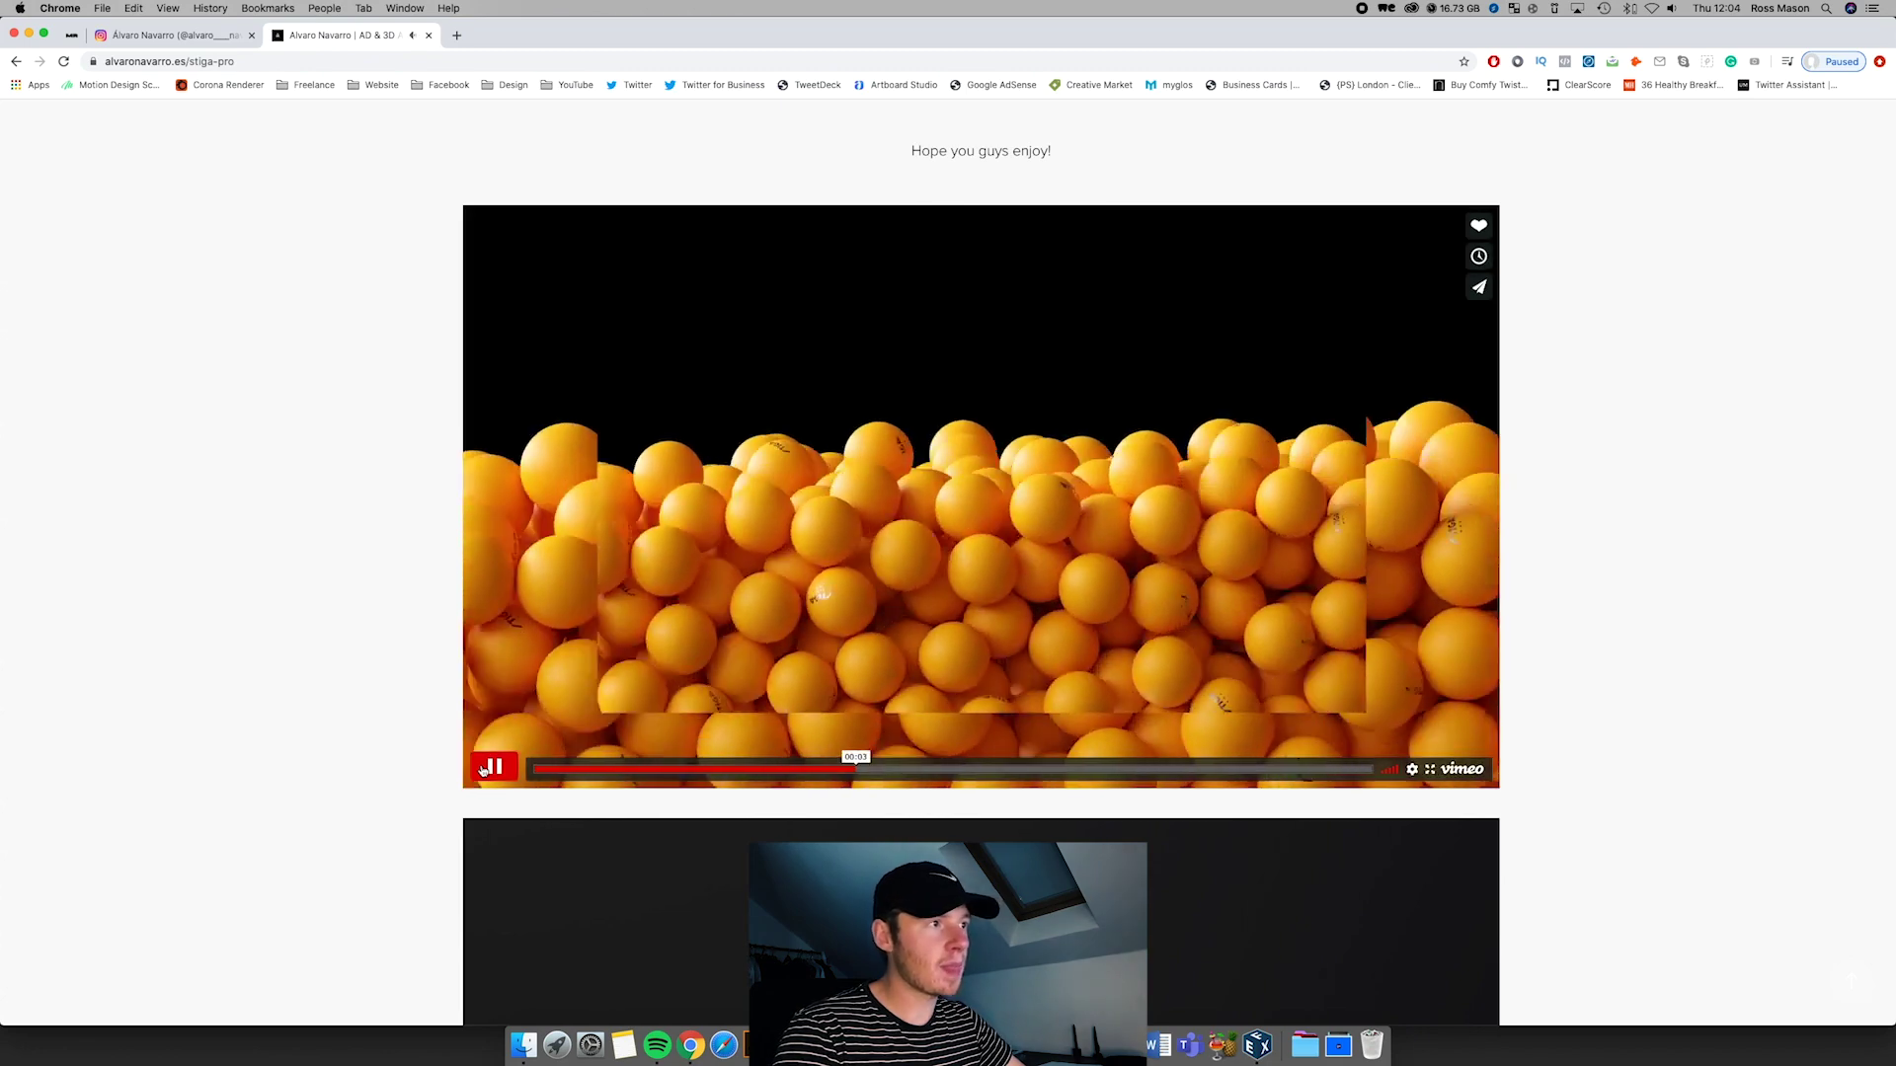
left_click(482, 768)
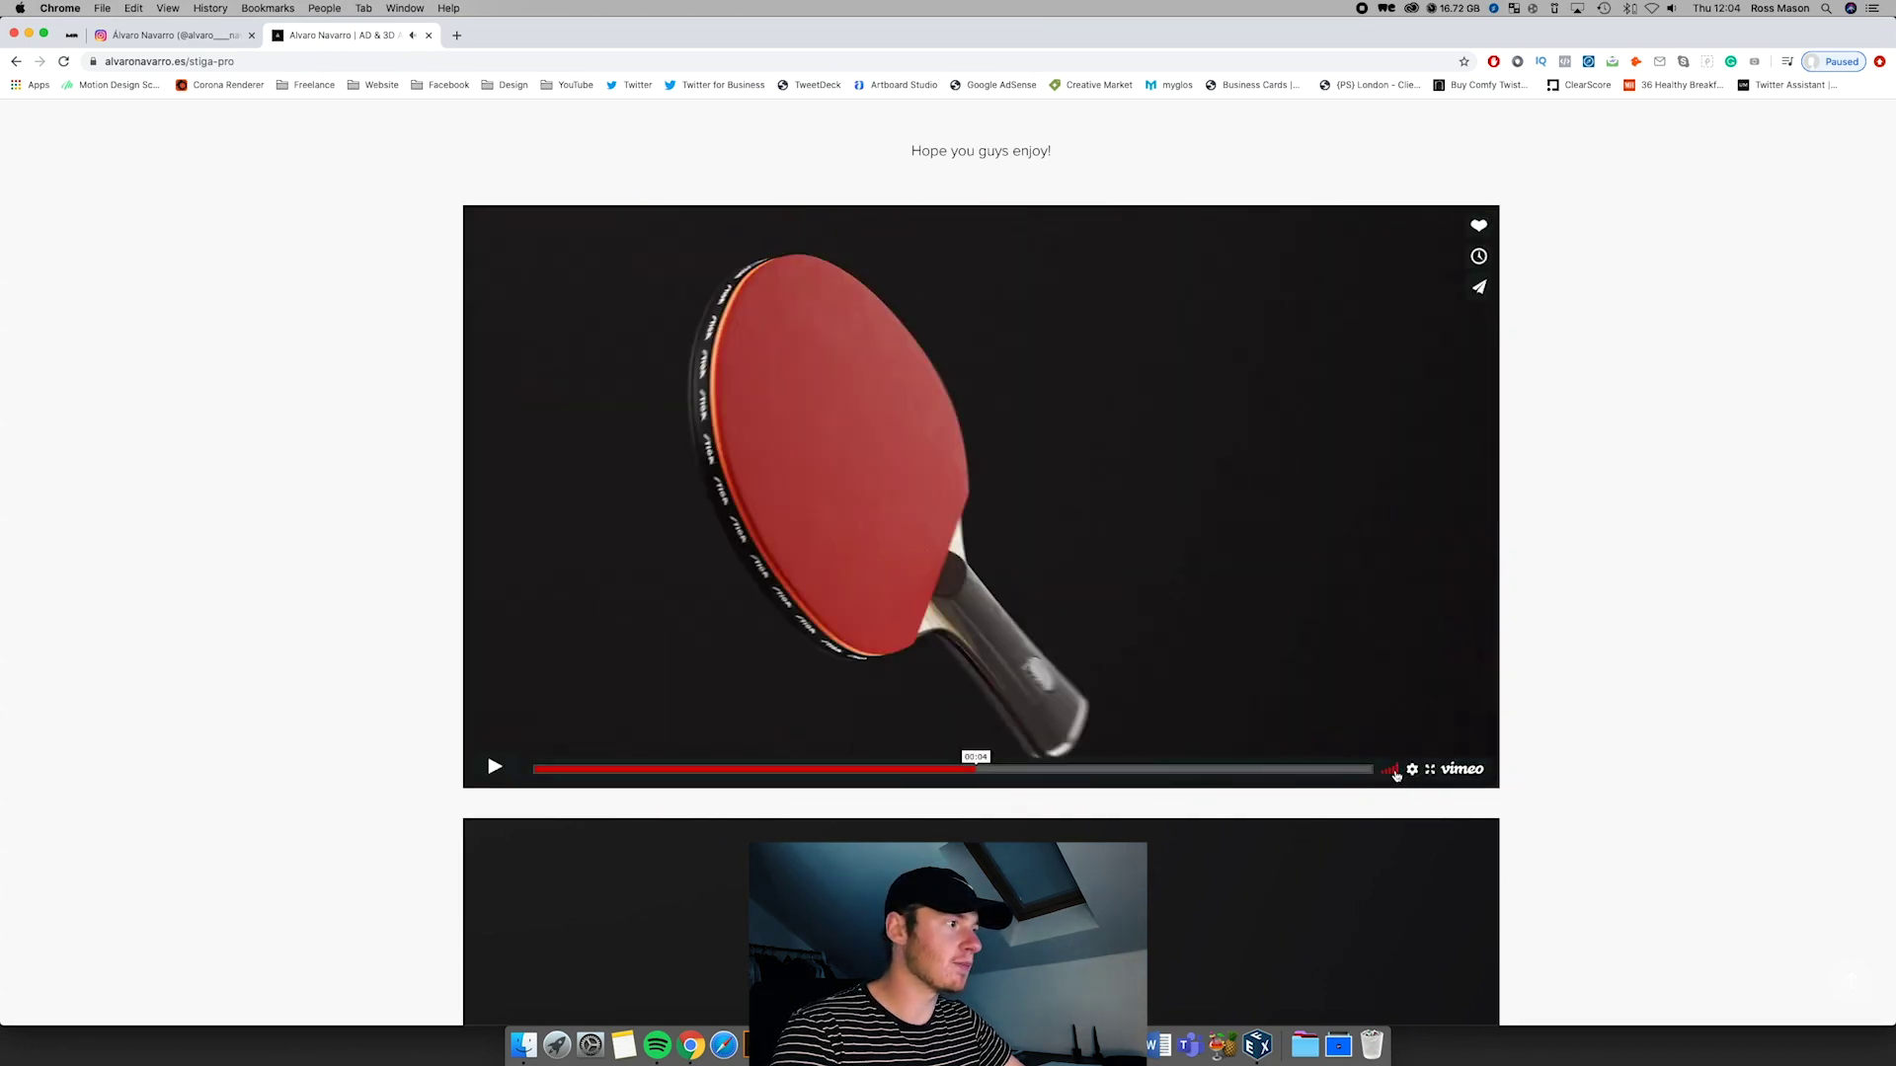
left_click(900, 772)
Step: Examine the orange ball style frames further down the project page and play the video's ball shot again
scroll(927, 783, "down", 10)
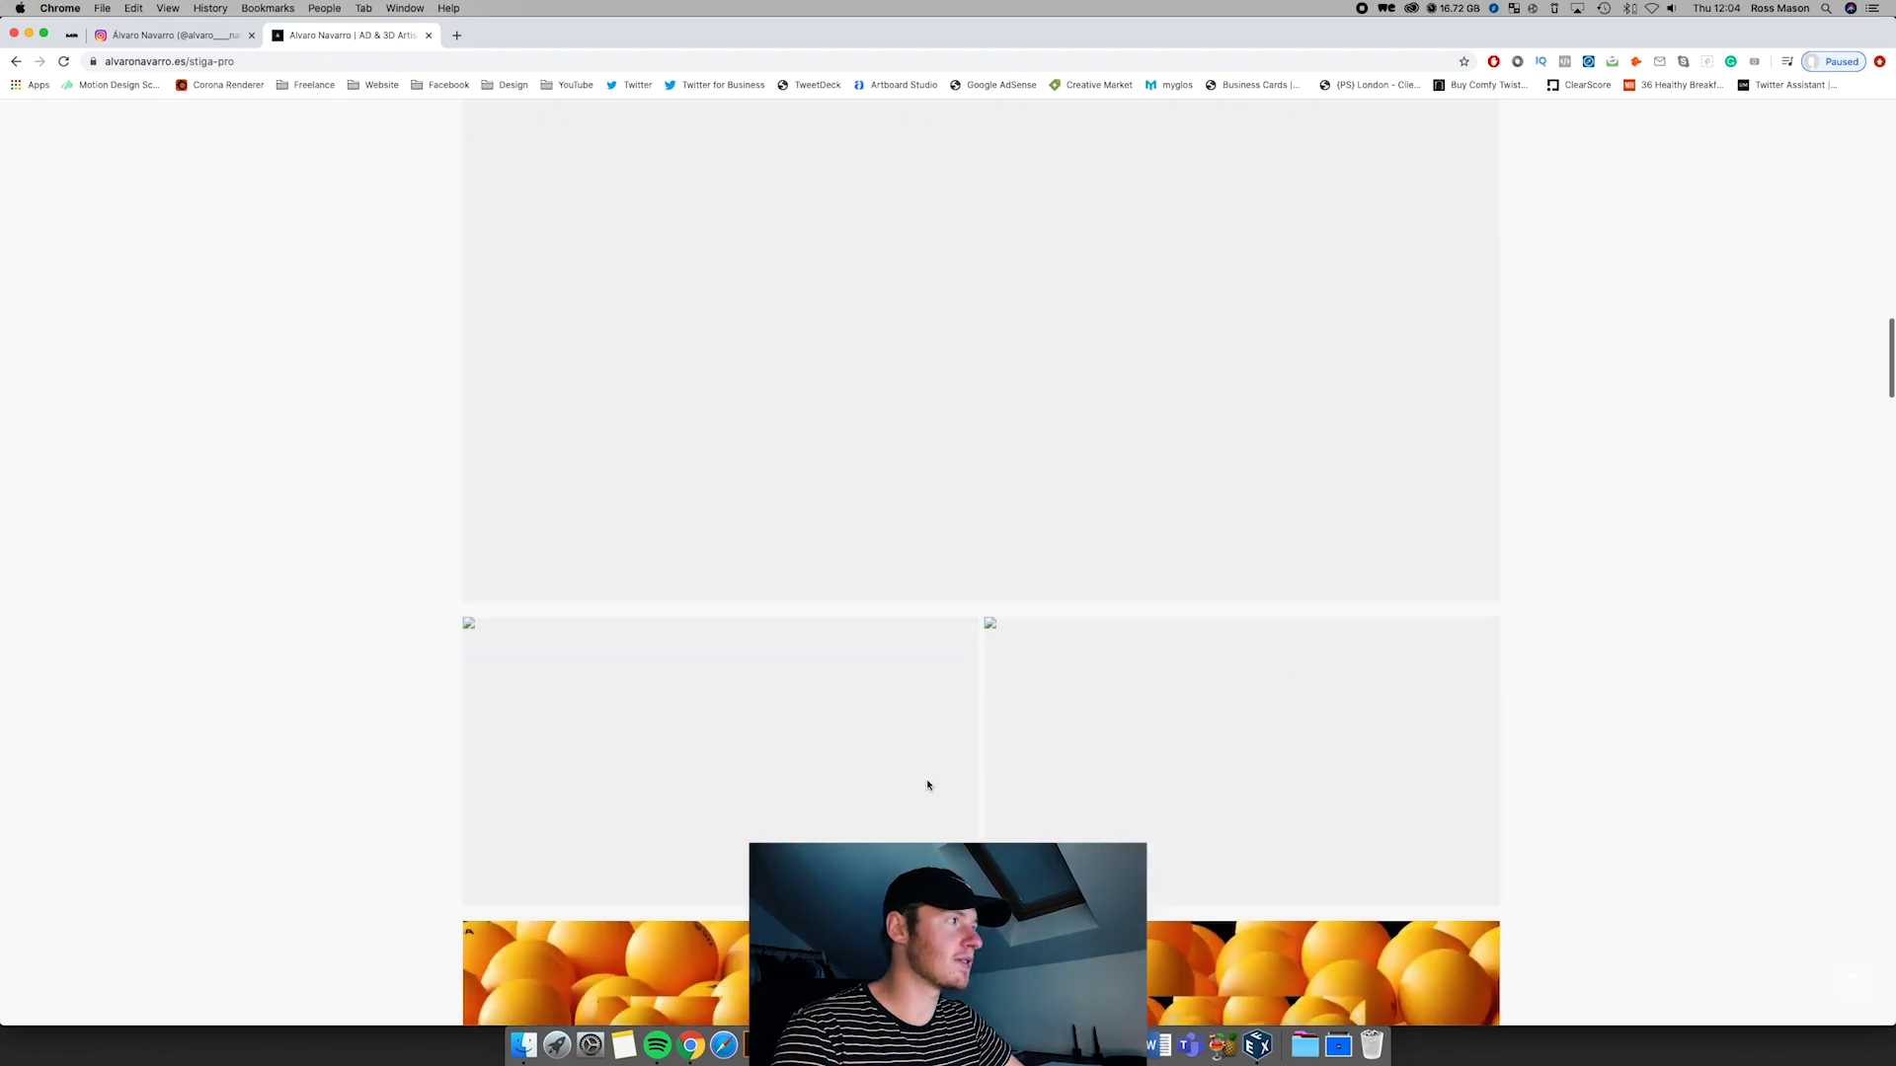
scroll(927, 785, "down", 6)
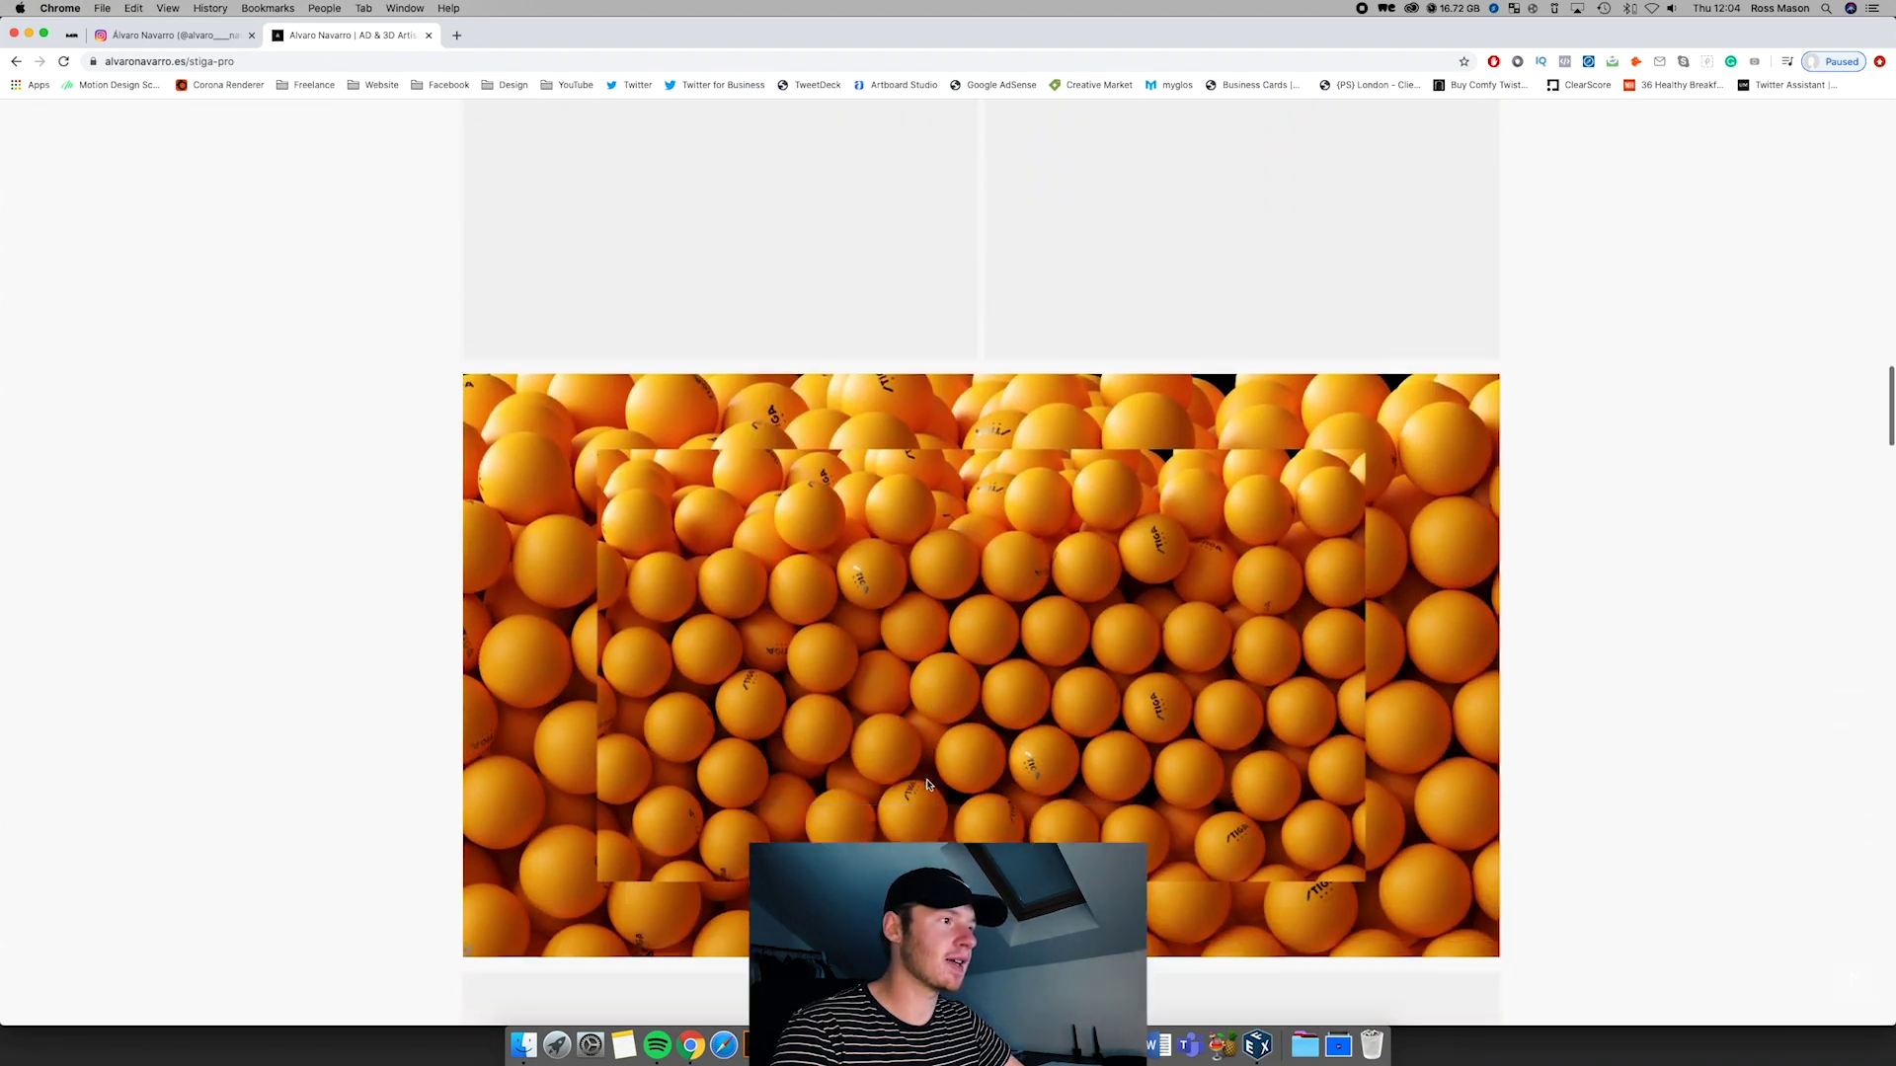
scroll(1001, 713, "up", 13)
scroll(1001, 713, "up", 8)
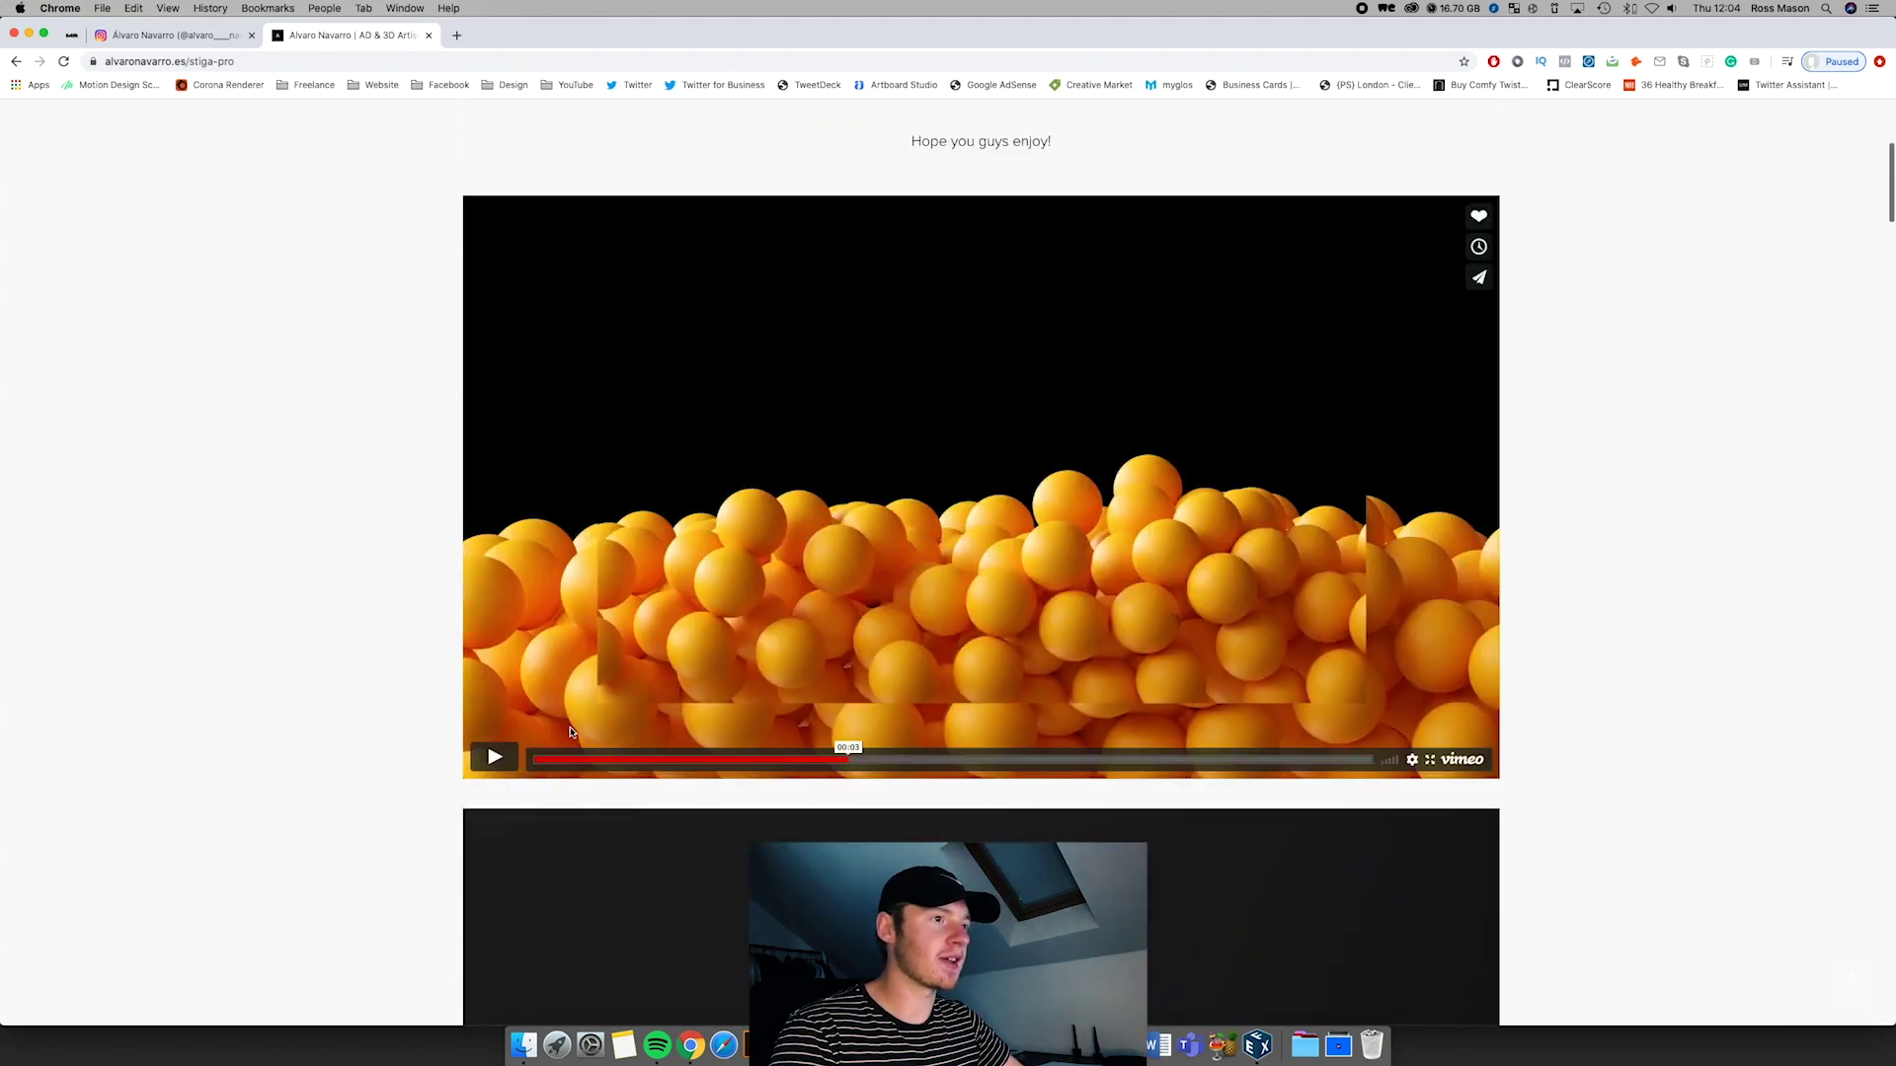
left_click(490, 760)
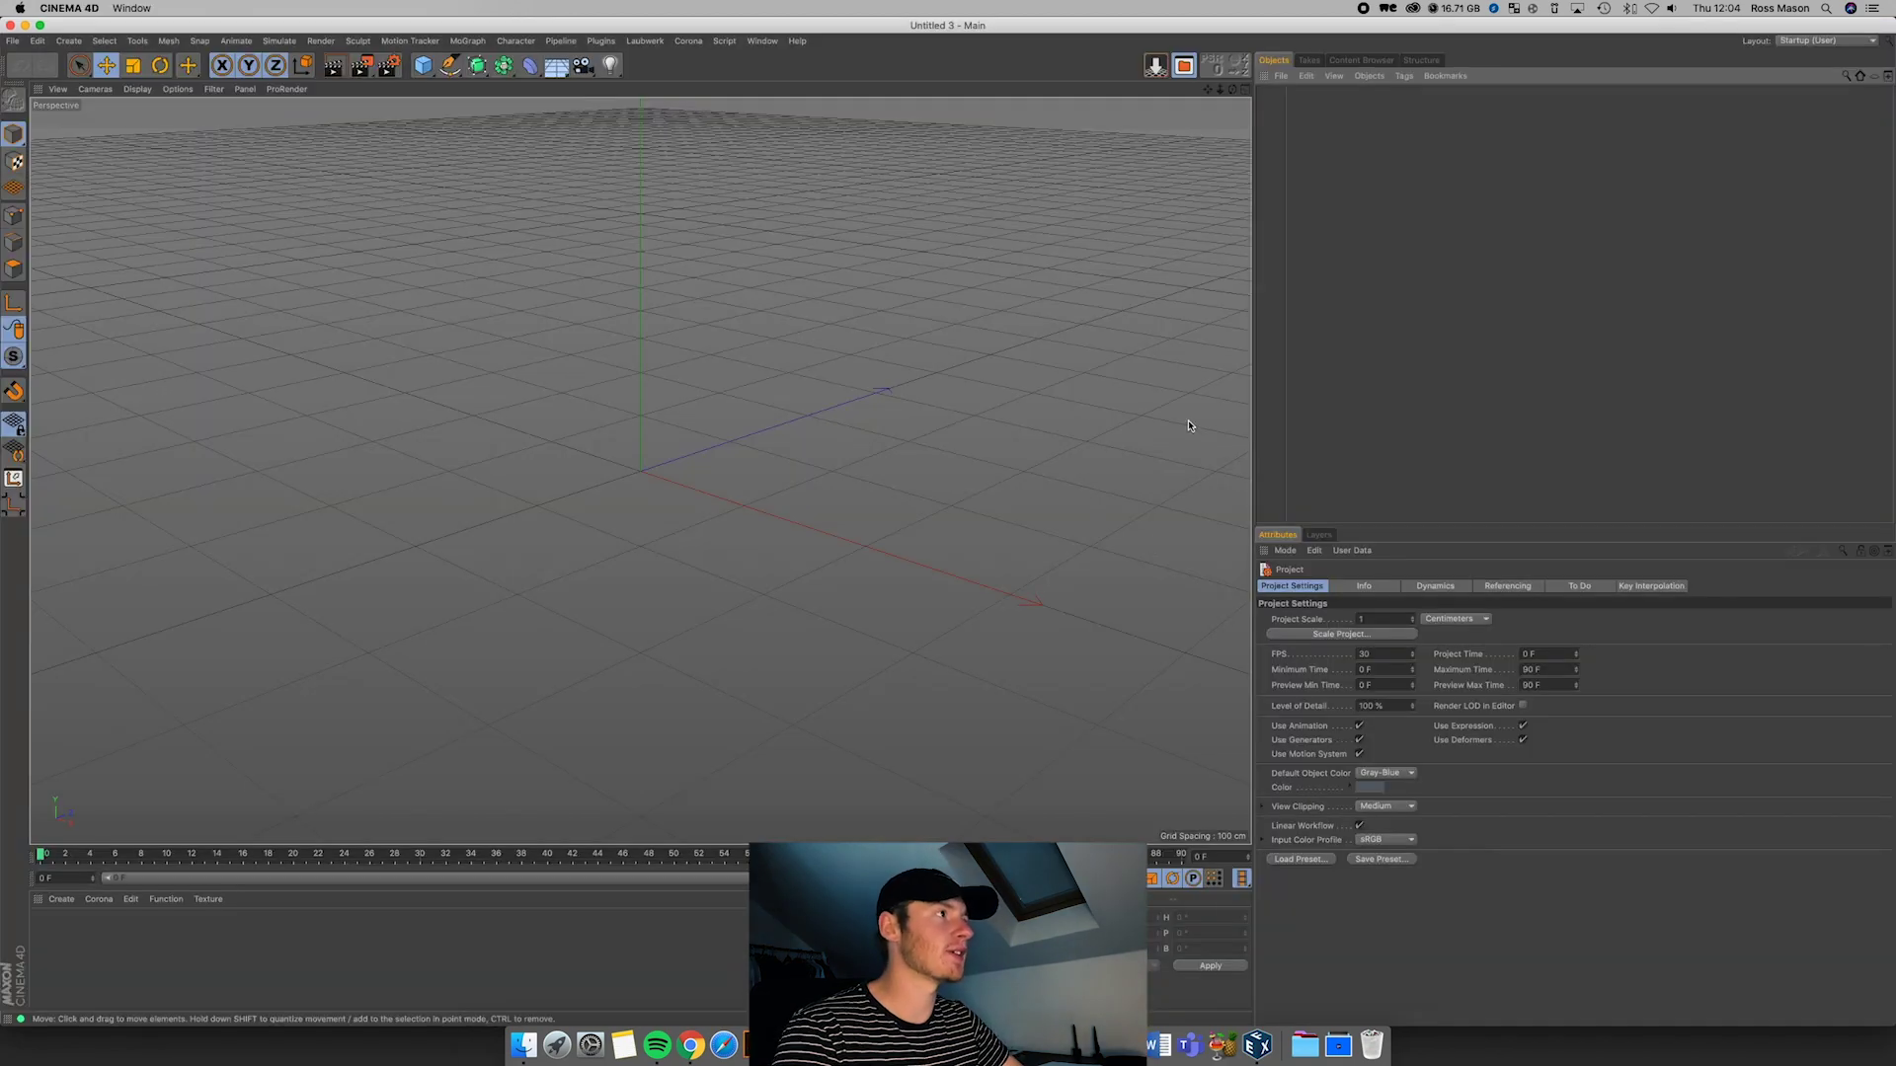
Step: Switch to Cinema 4D and add a cube, converting it to an editable polygon object
left_click(422, 76)
left_click(563, 85)
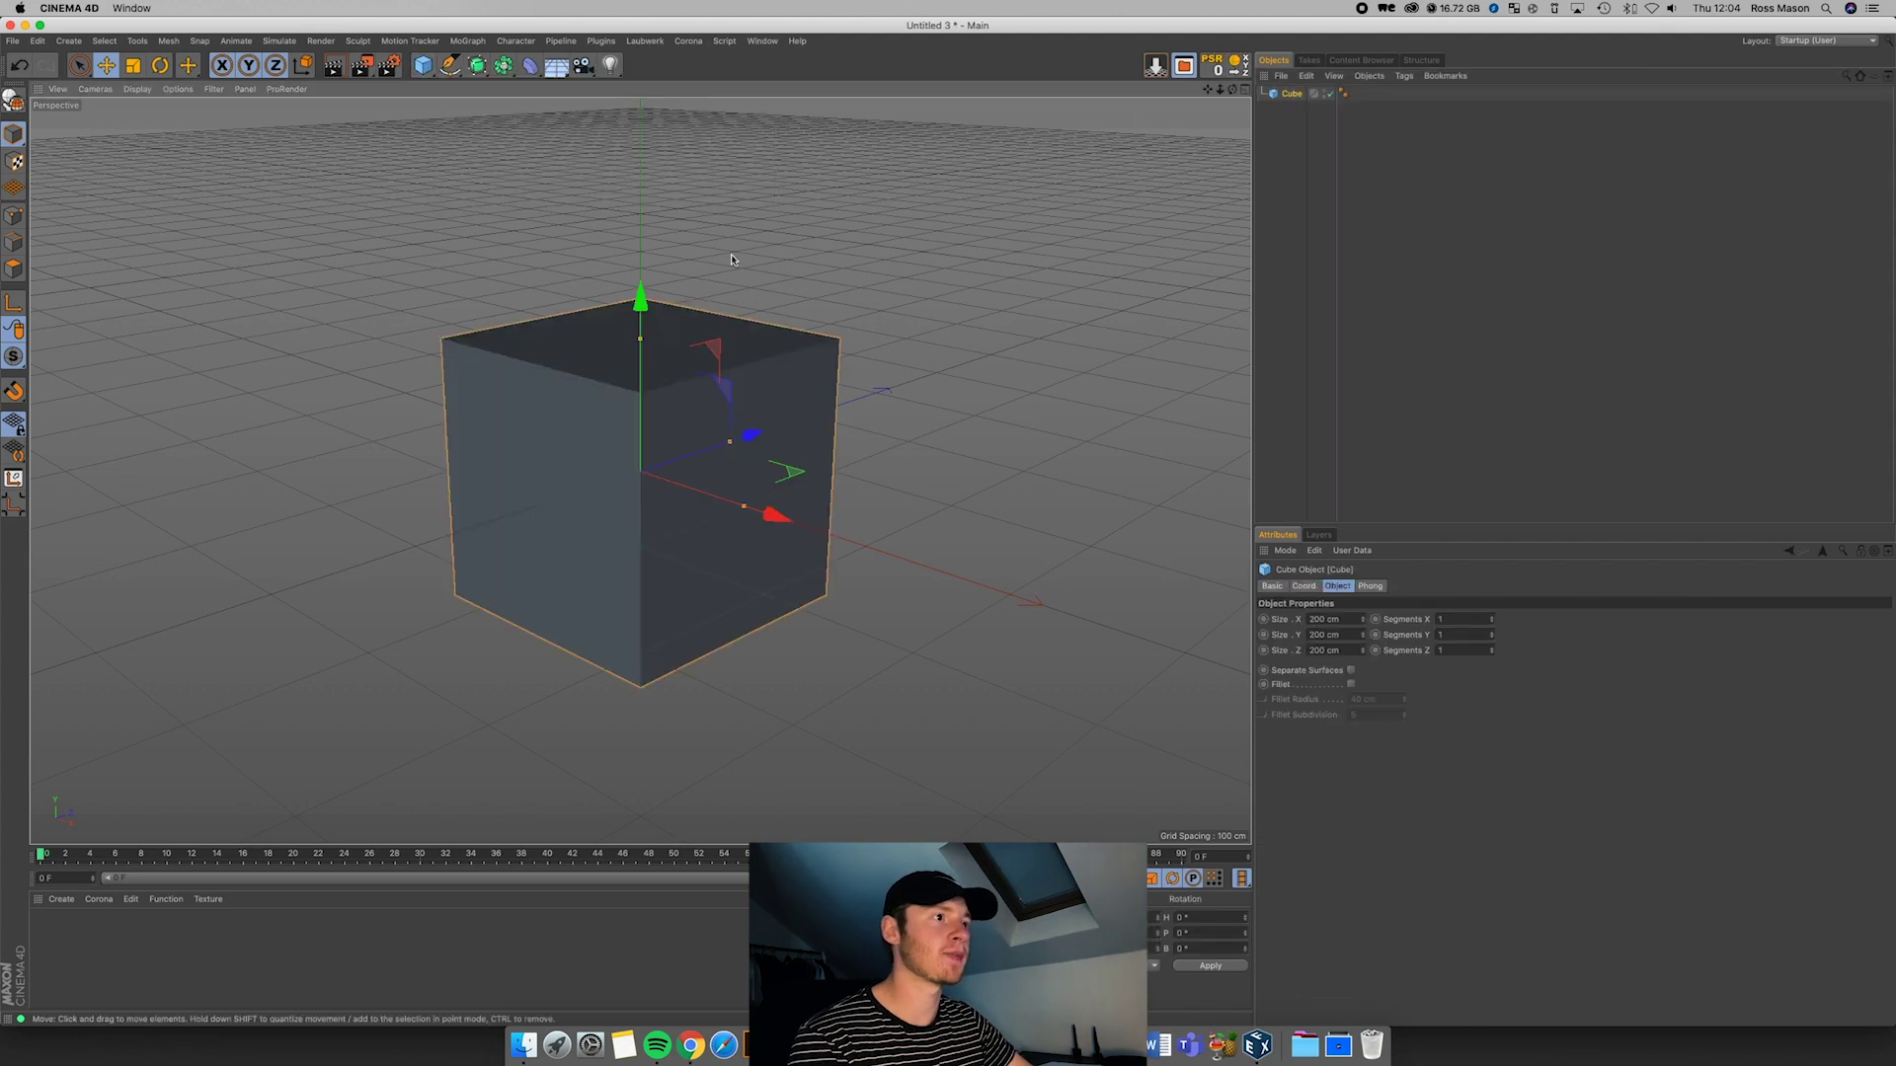
key("c")
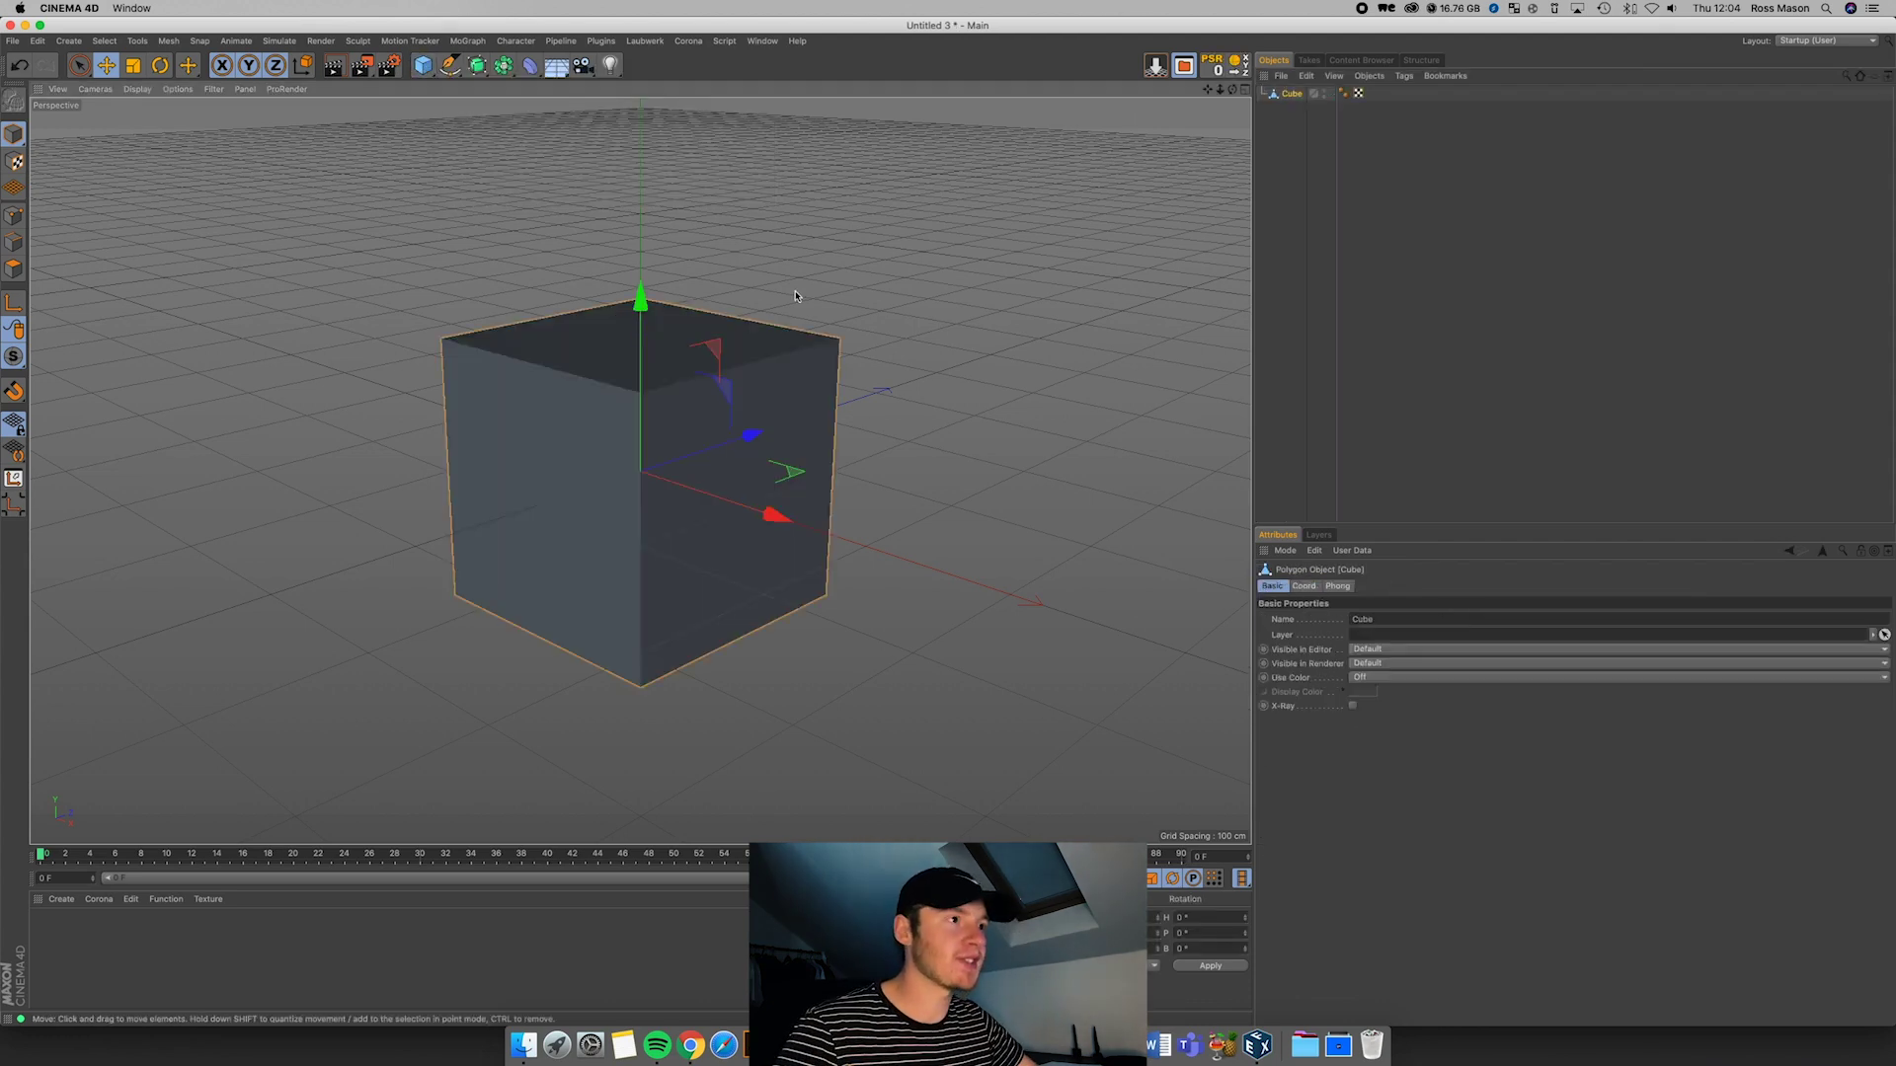
Step: Delete the cube's top polygon to leave an open box
left_click(13, 269)
left_click(600, 554)
left_click(705, 566)
left_click(654, 341)
left_click(592, 479)
left_click(681, 492)
left_click(662, 328)
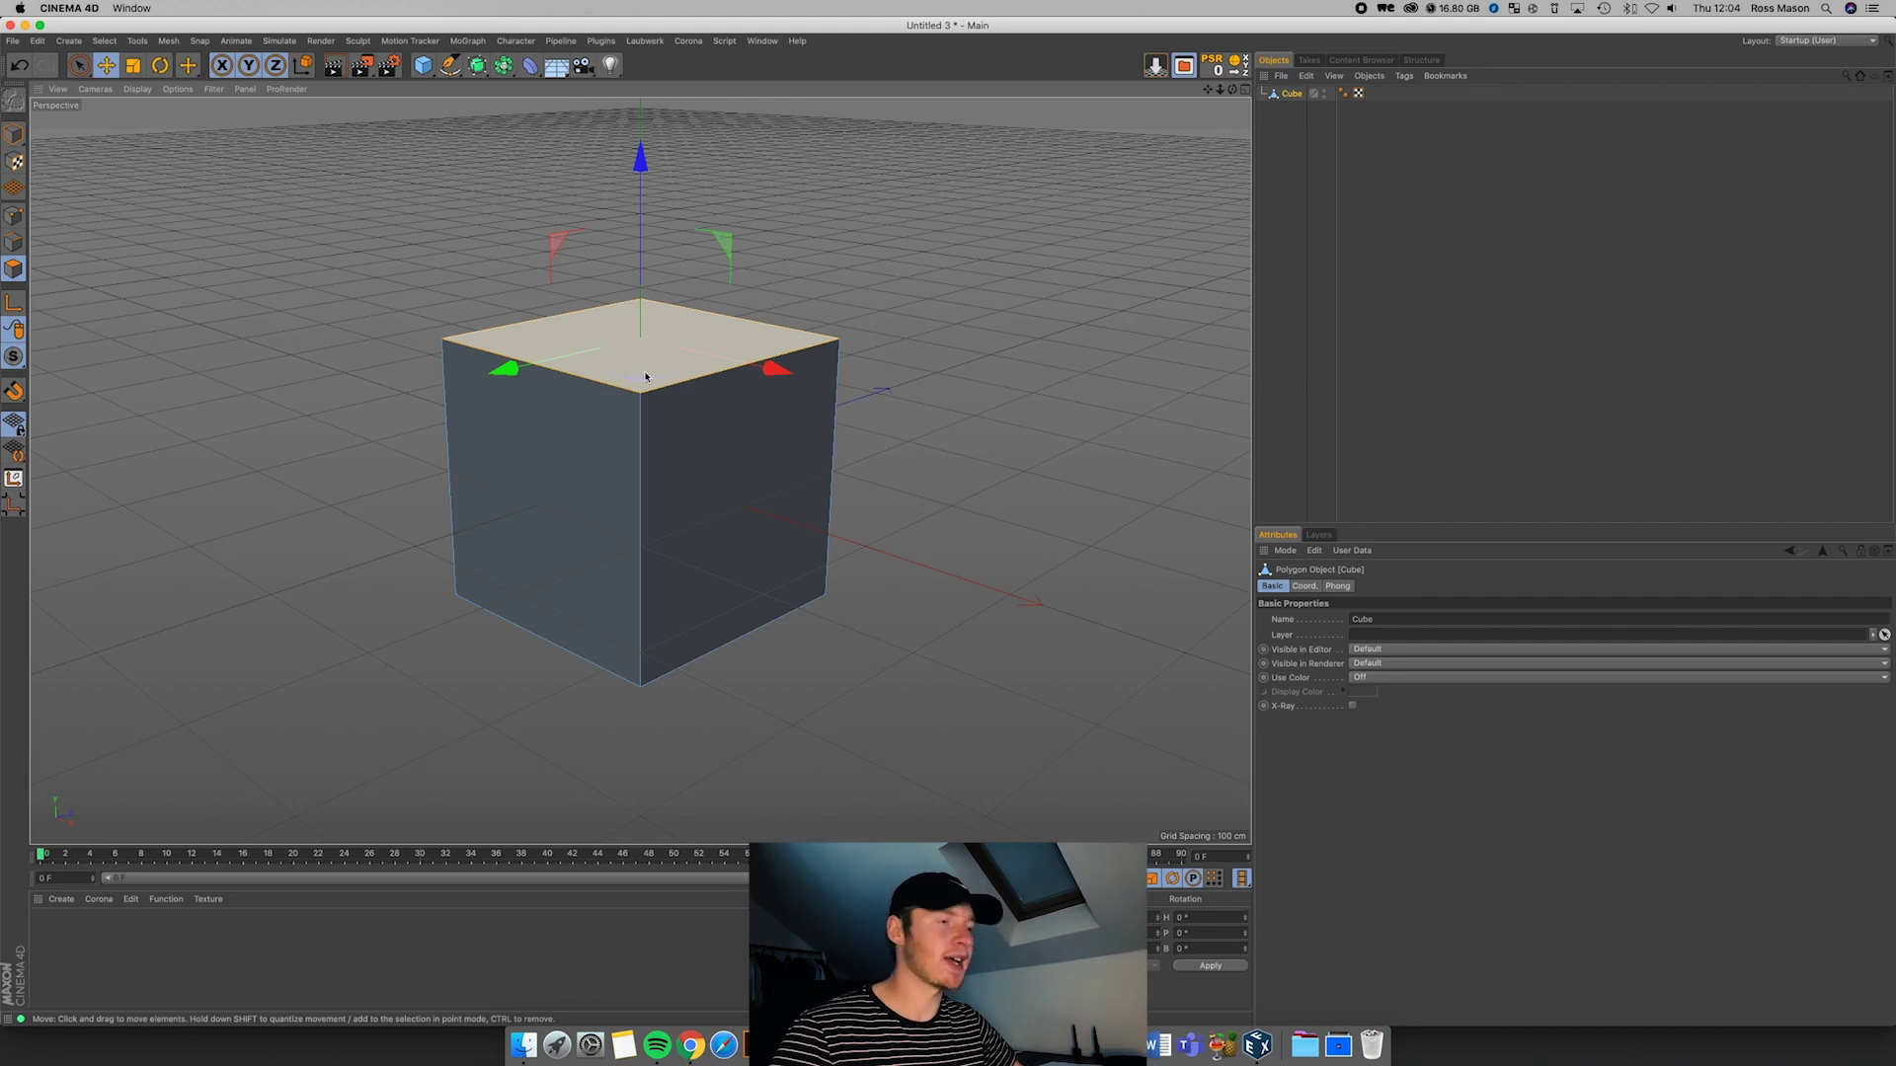
key("Delete")
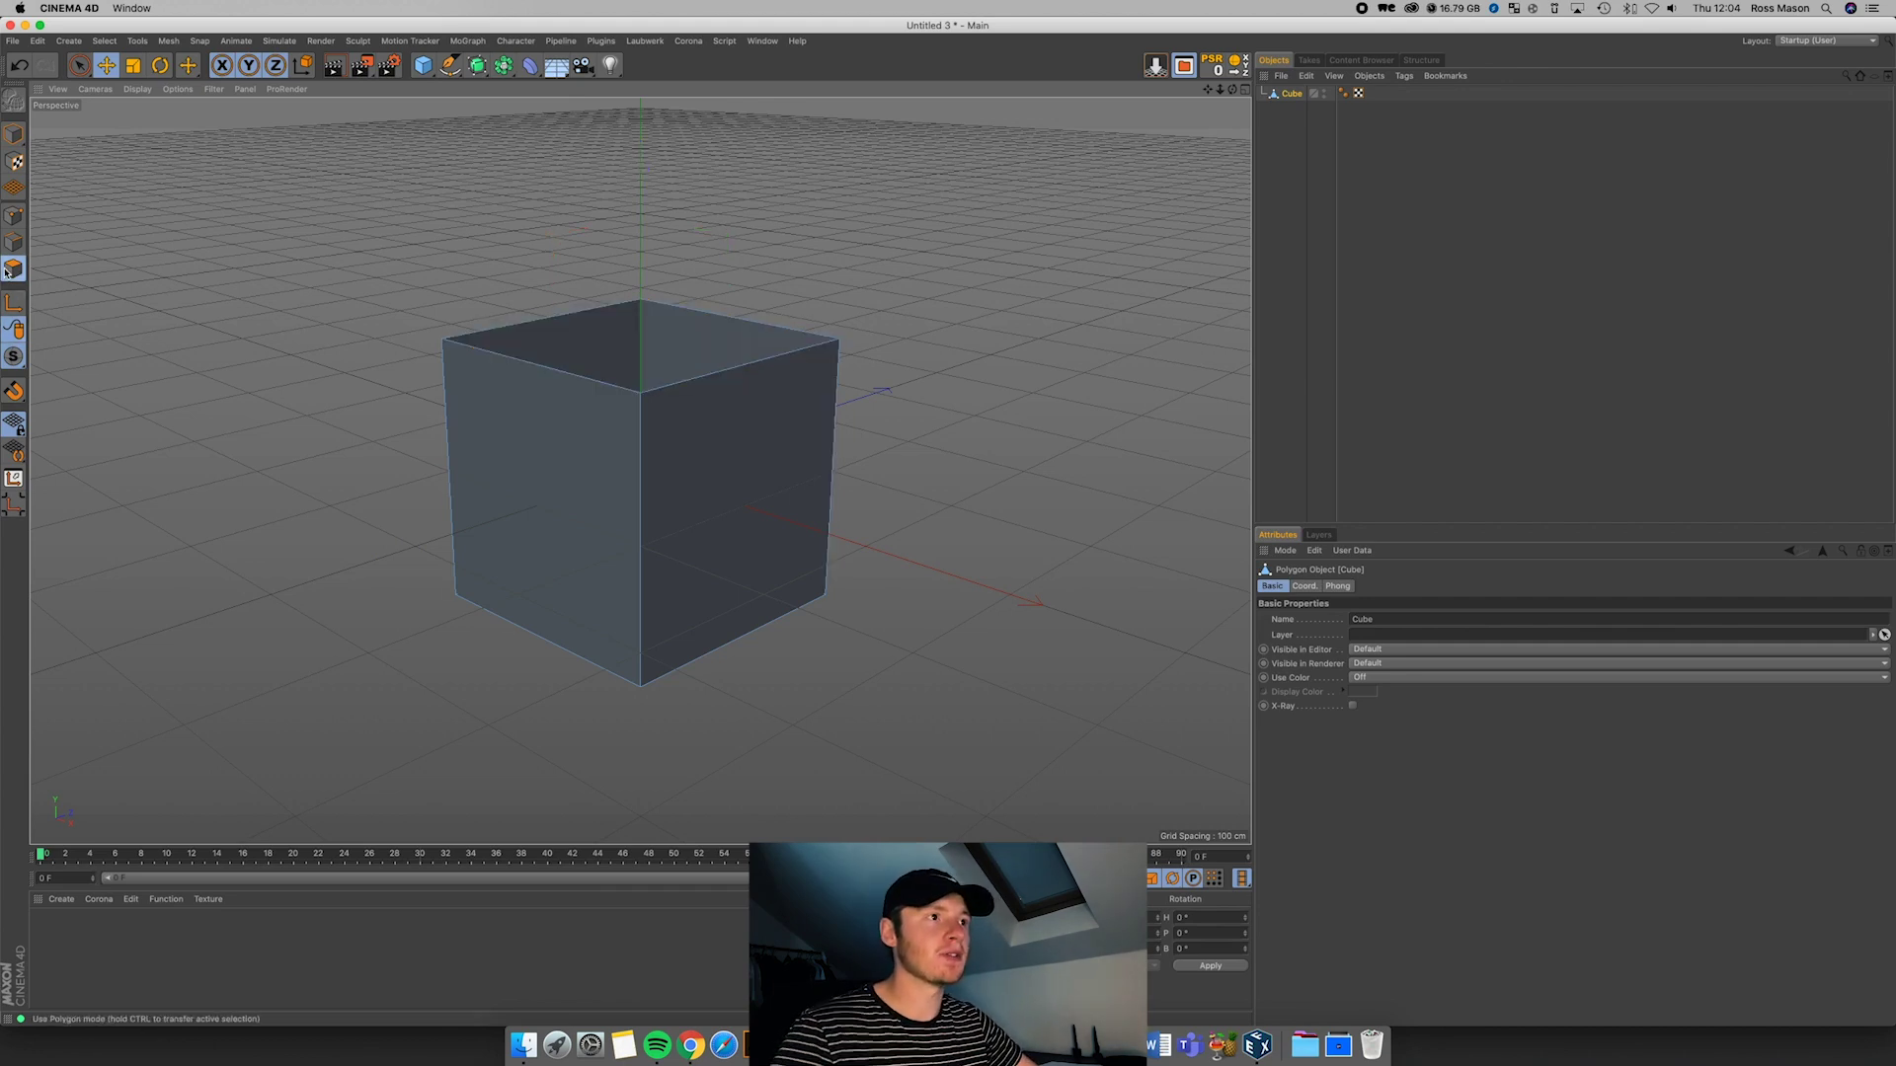
key("ctrl+z")
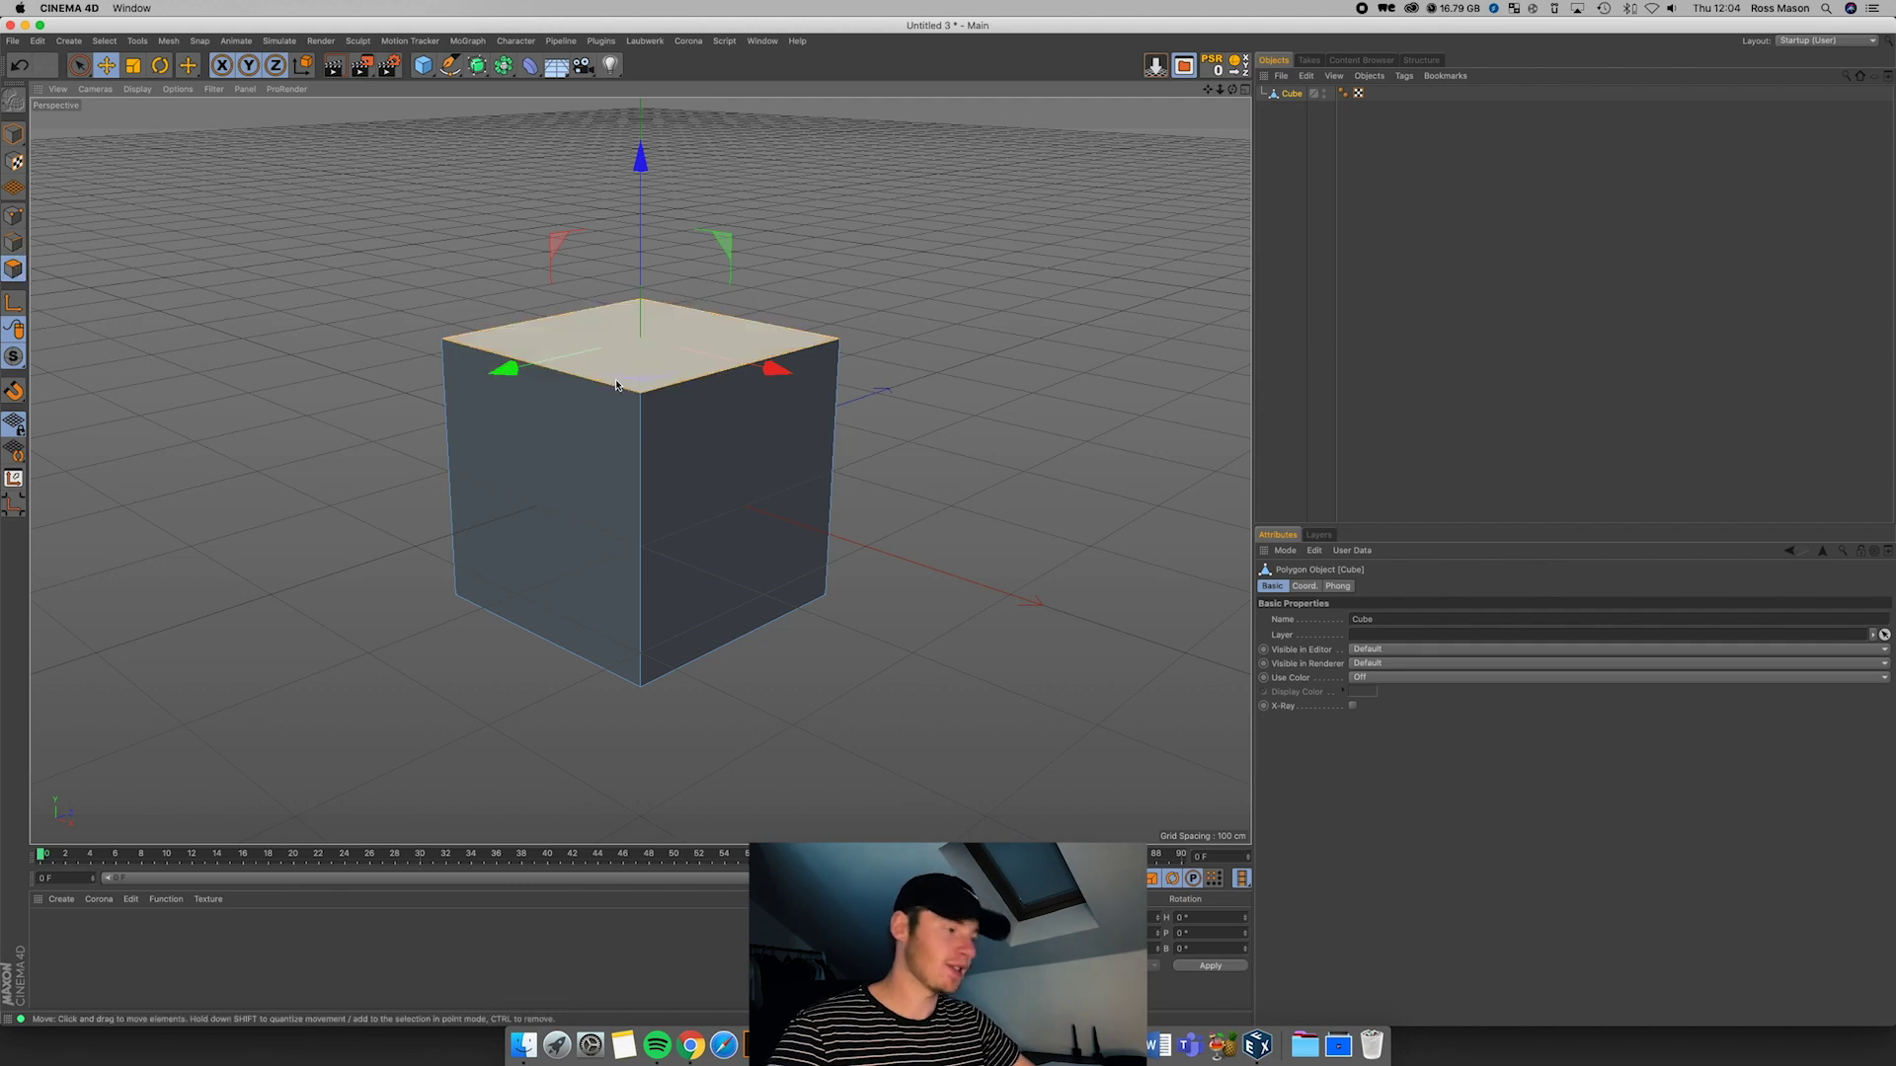
key("Delete")
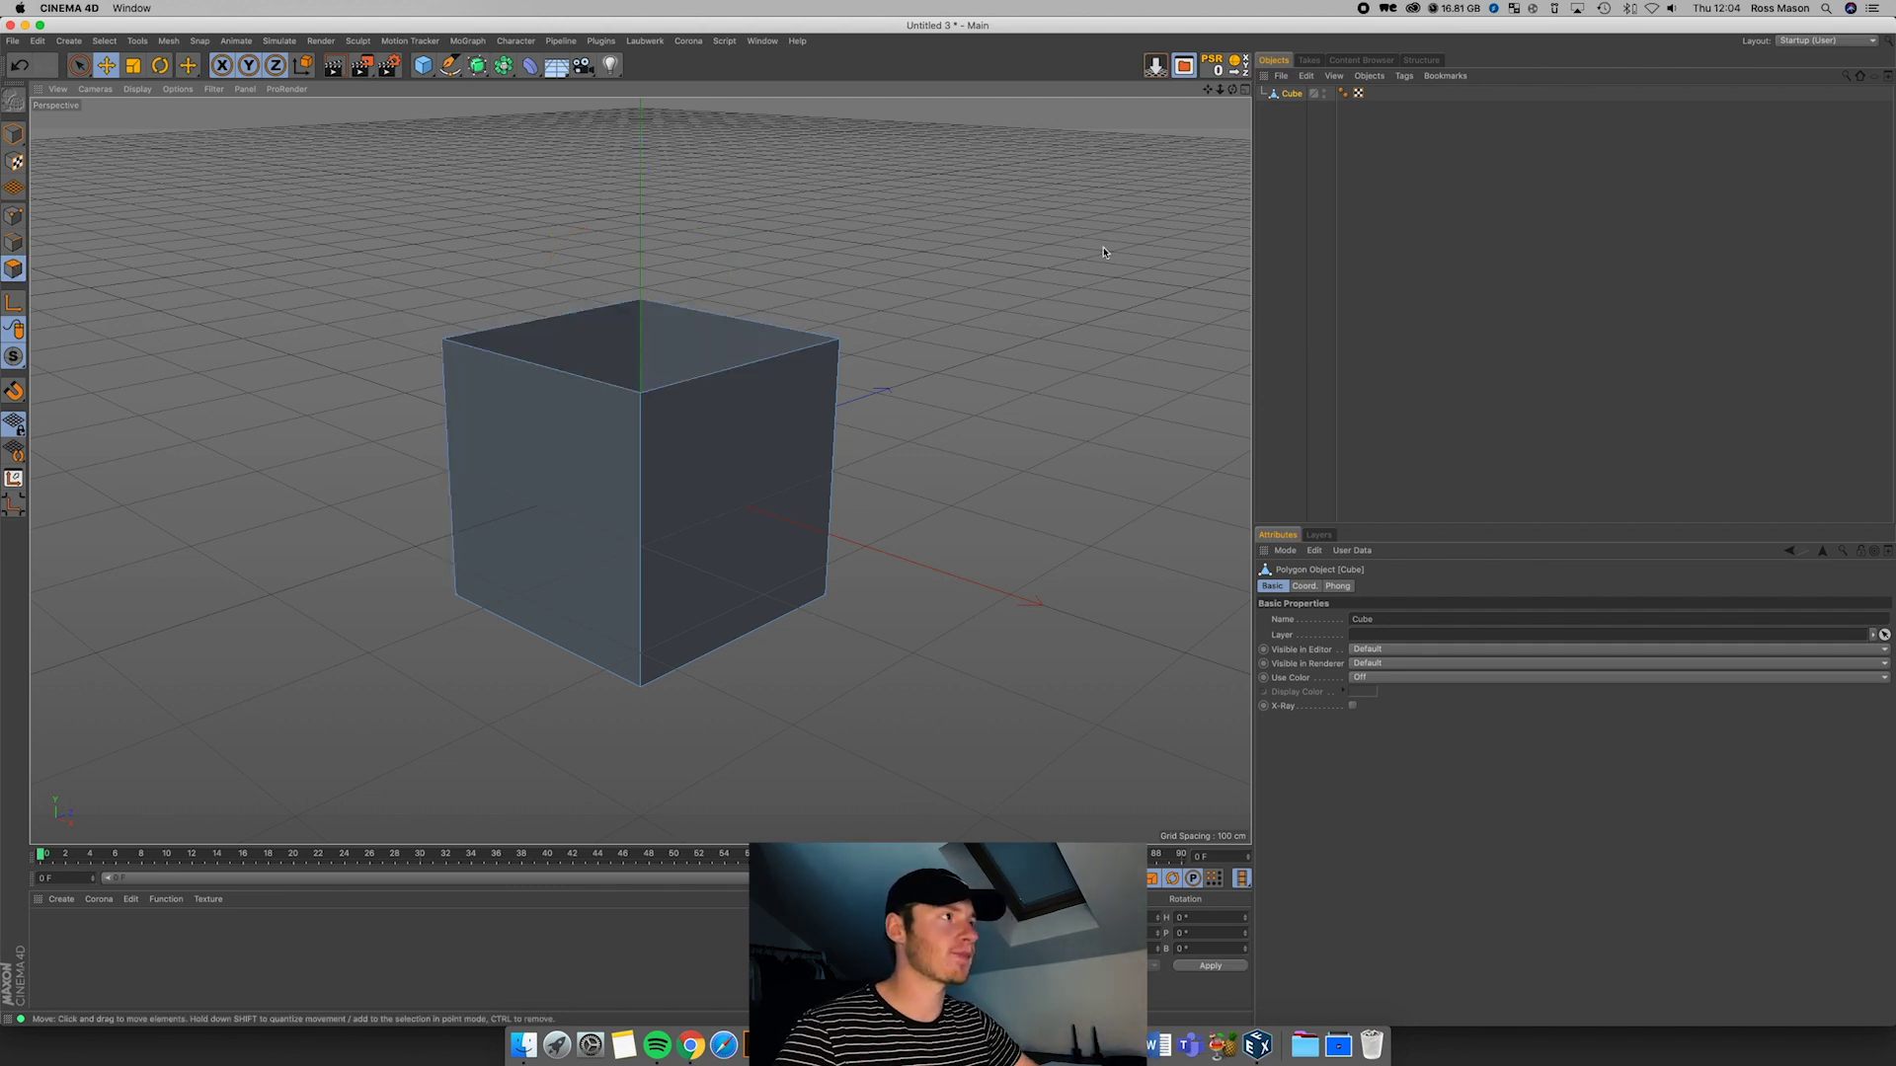
Step: Stretch the open box into a rectangular shape along X and Z, and scale the whole object down uniformly
mouse_move(1233, 90)
left_mouse_down()
mouse_move(1232, 178)
mouse_move(1231, 106)
left_mouse_up()
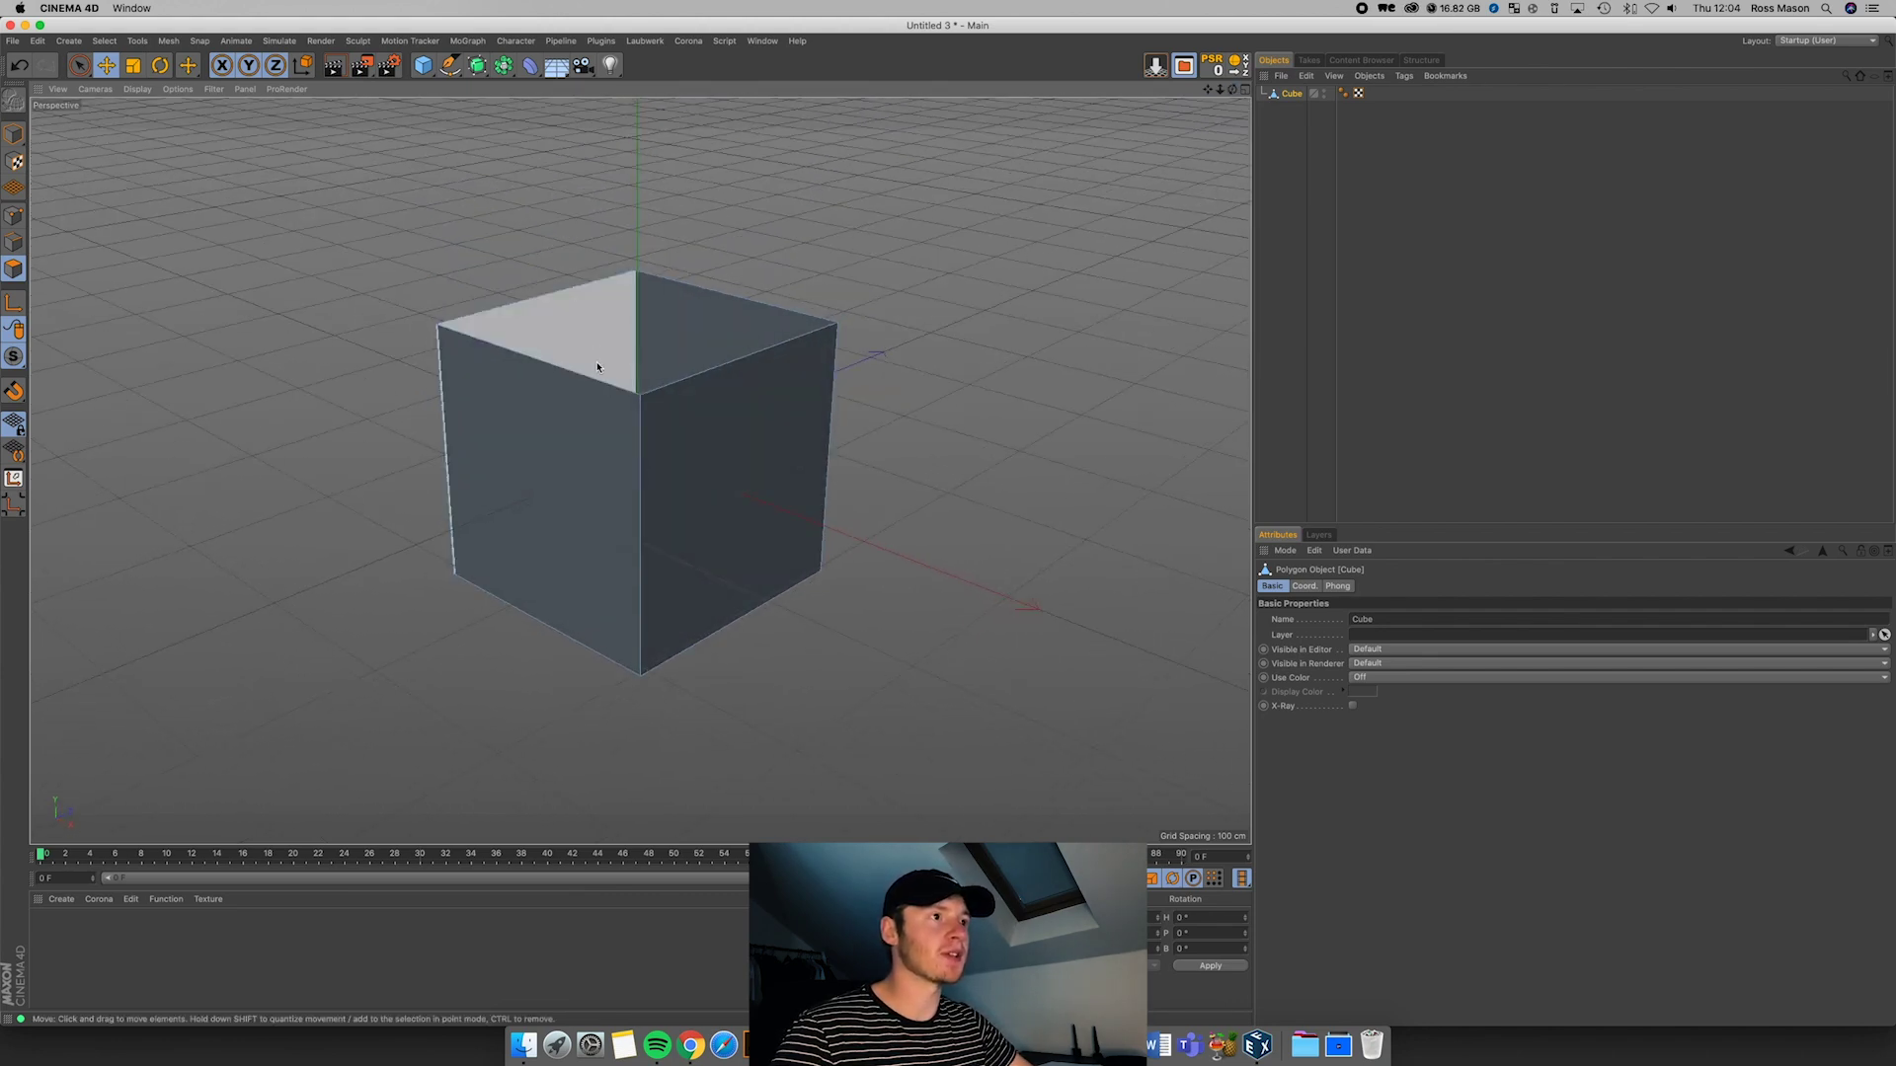
left_click(13, 143)
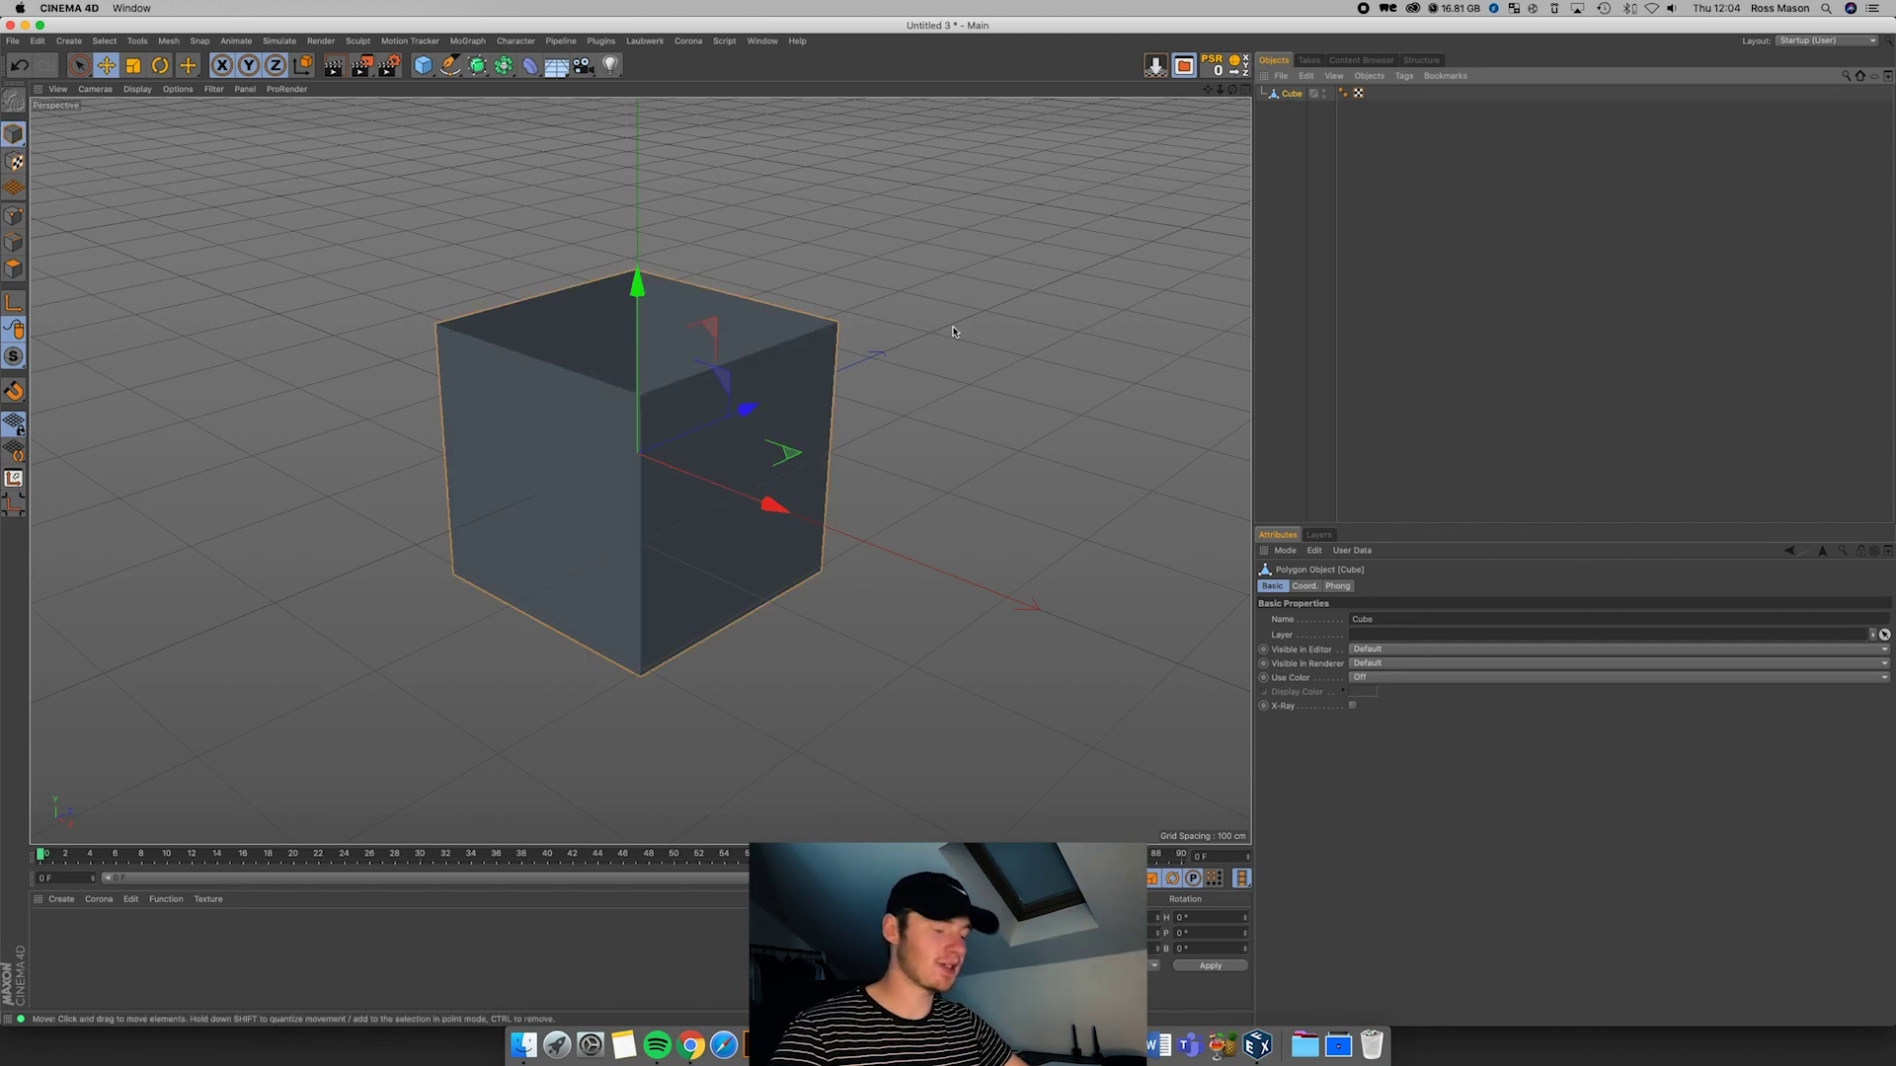
key("t")
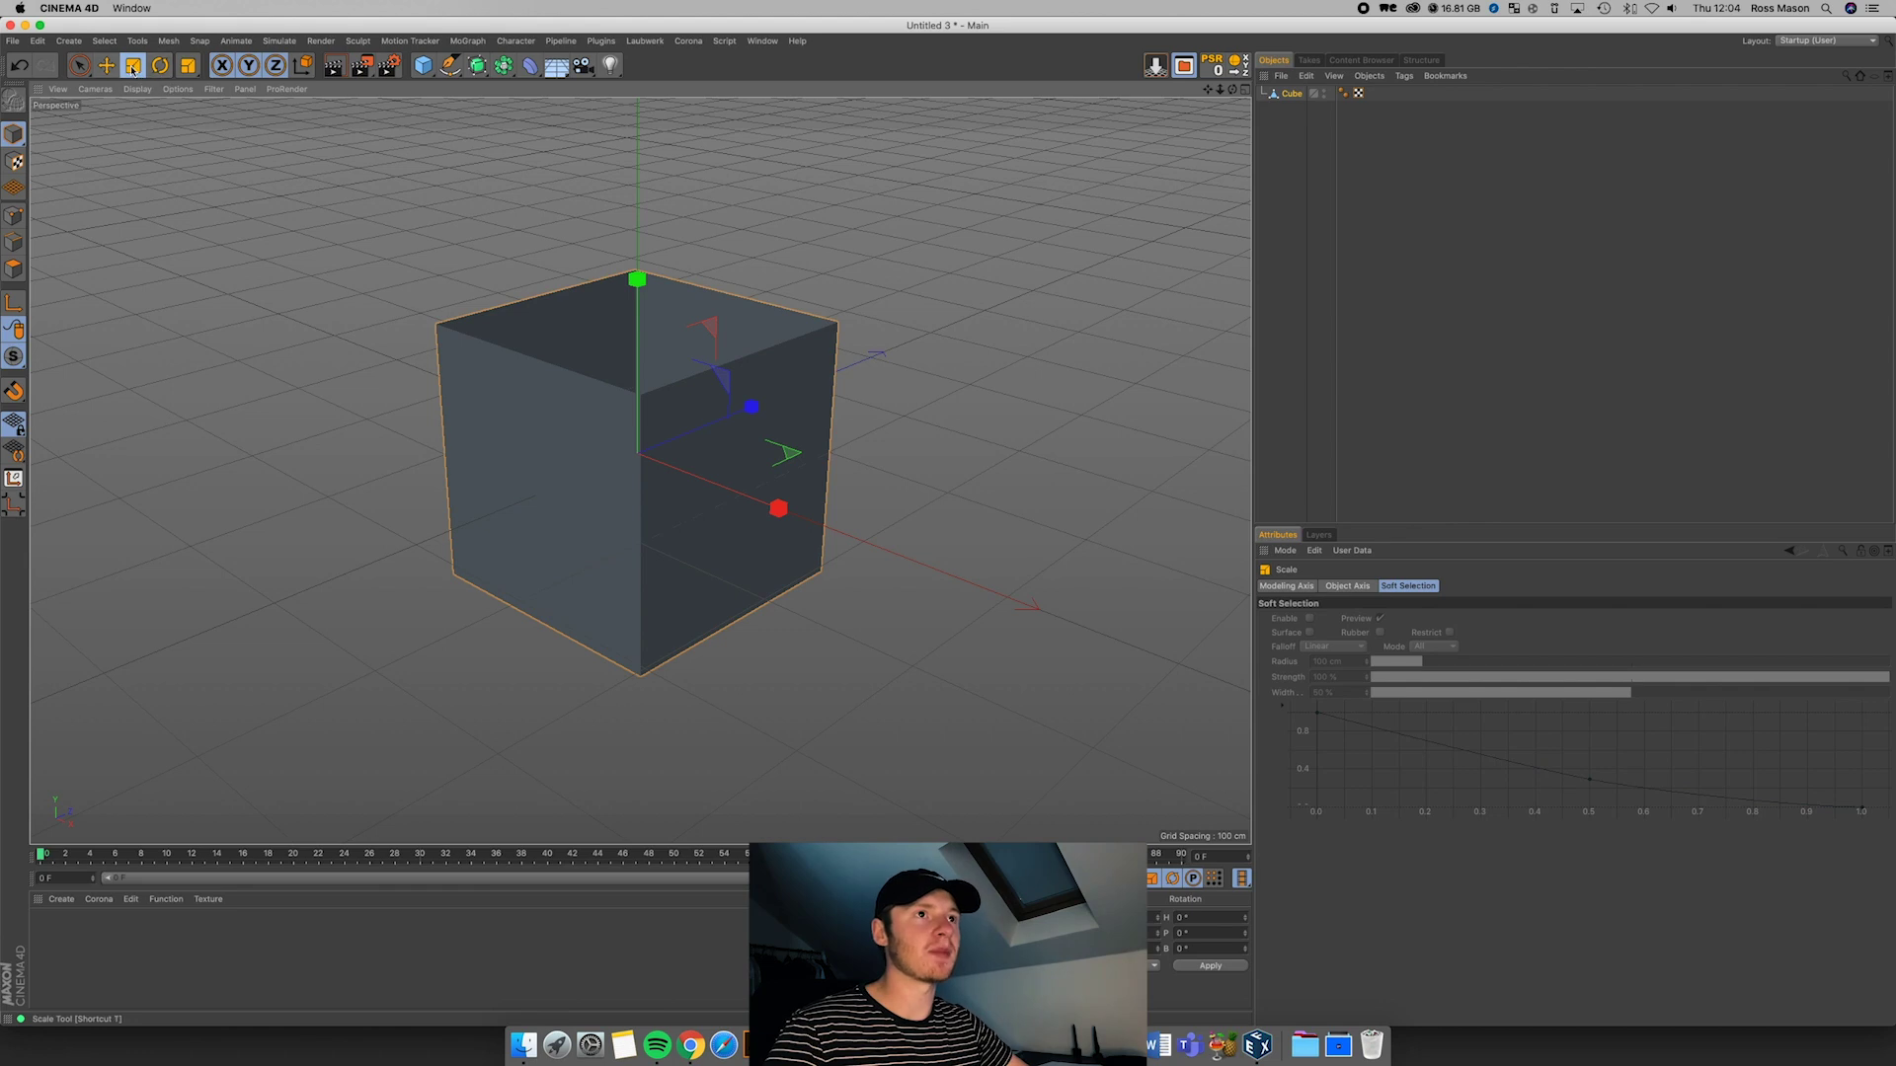
left_click_drag(778, 508, 877, 544)
mouse_move(752, 406)
left_mouse_down()
mouse_move(711, 423)
mouse_move(733, 429)
left_mouse_up()
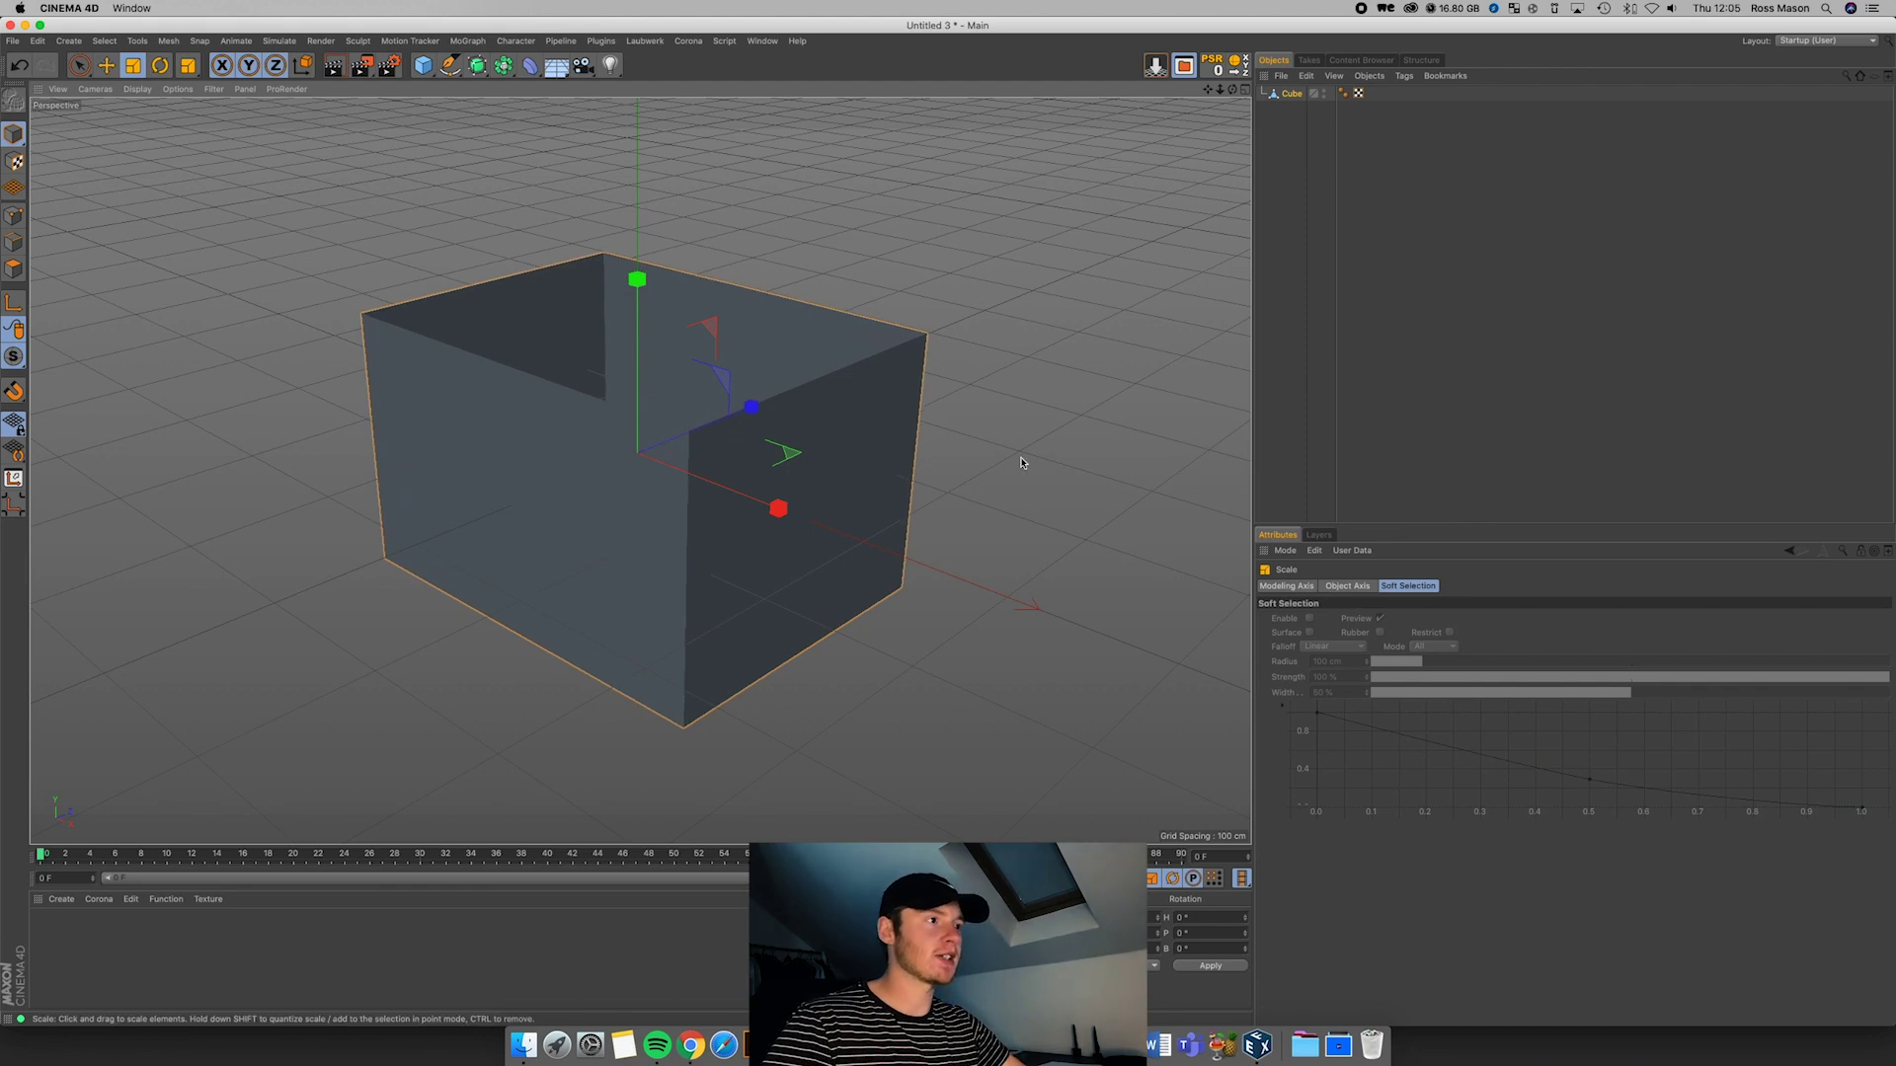
left_click_drag(1110, 413, 785, 484)
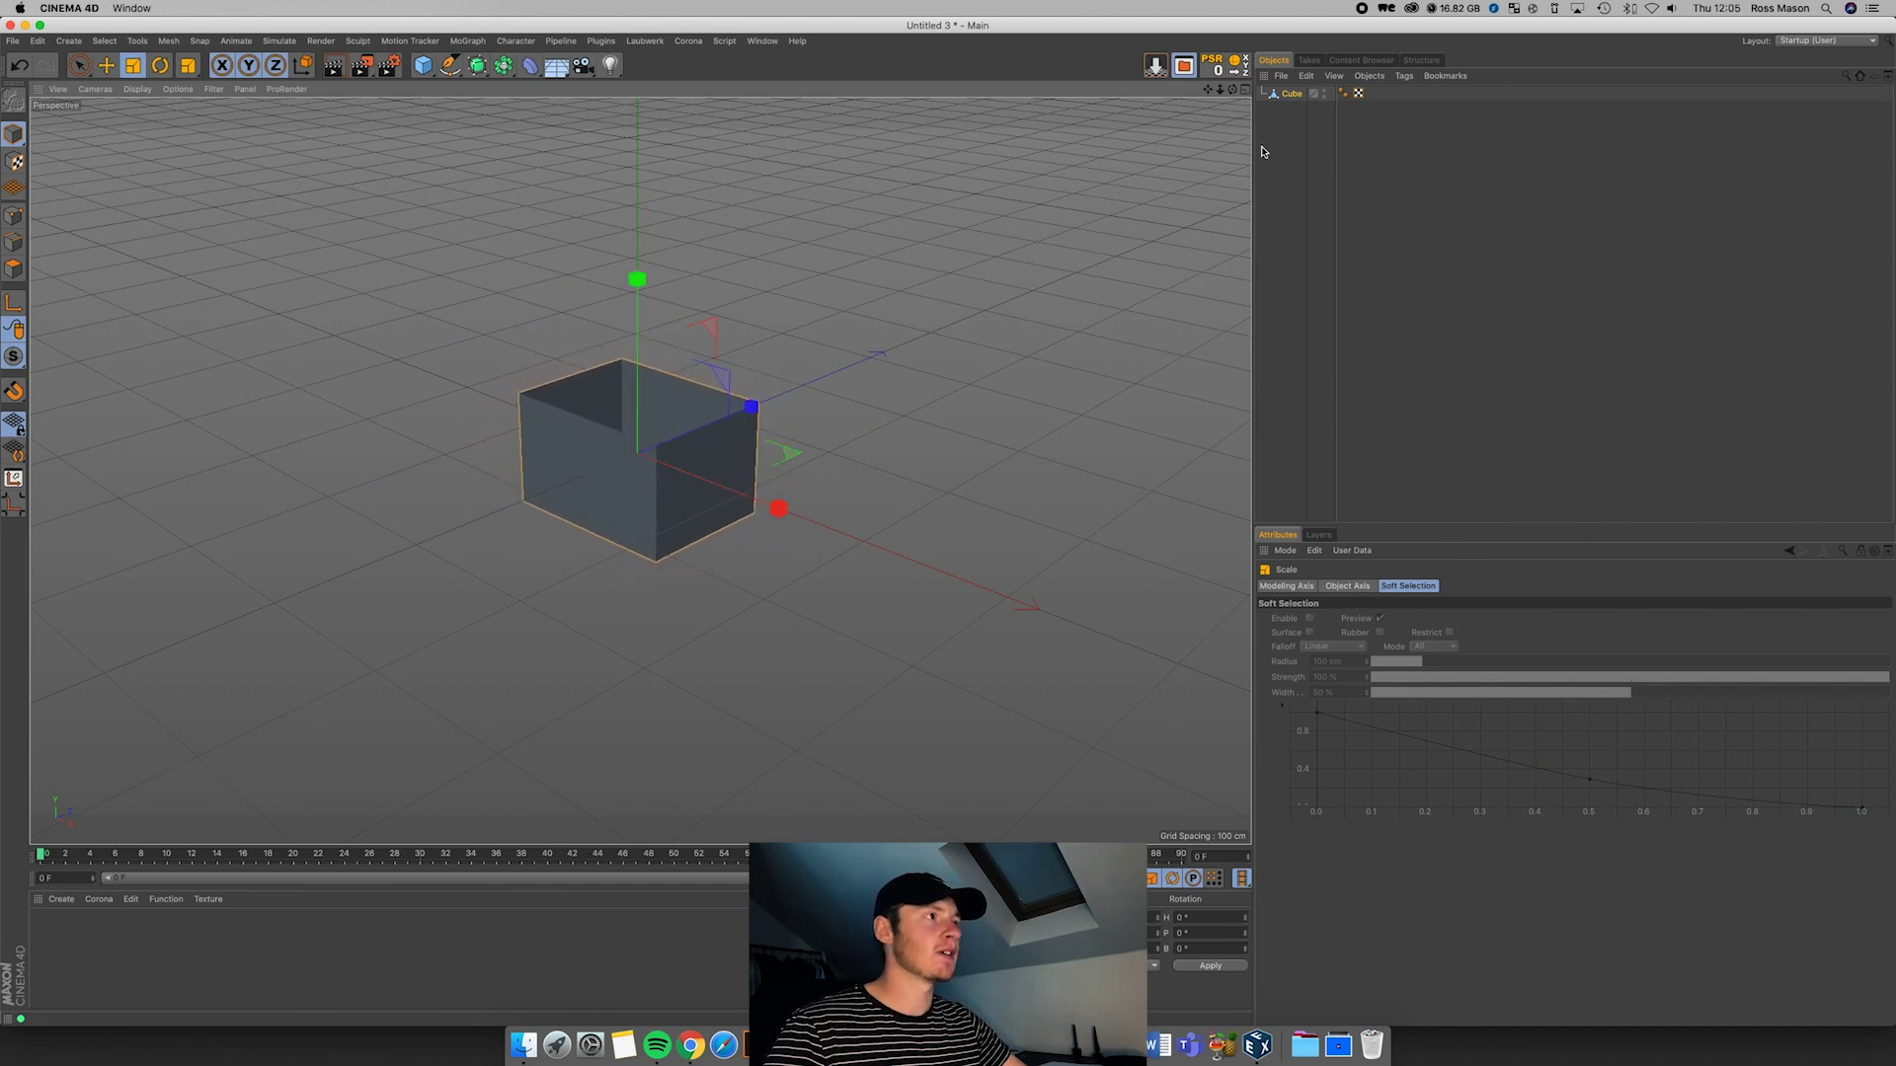
Step: Drop the box onto the floor so its lowest point sits at 0
scroll(640, 470, "up", 5)
scroll(640, 470, "down", 2)
middle_click_drag(641, 463, 640, 471, "alt")
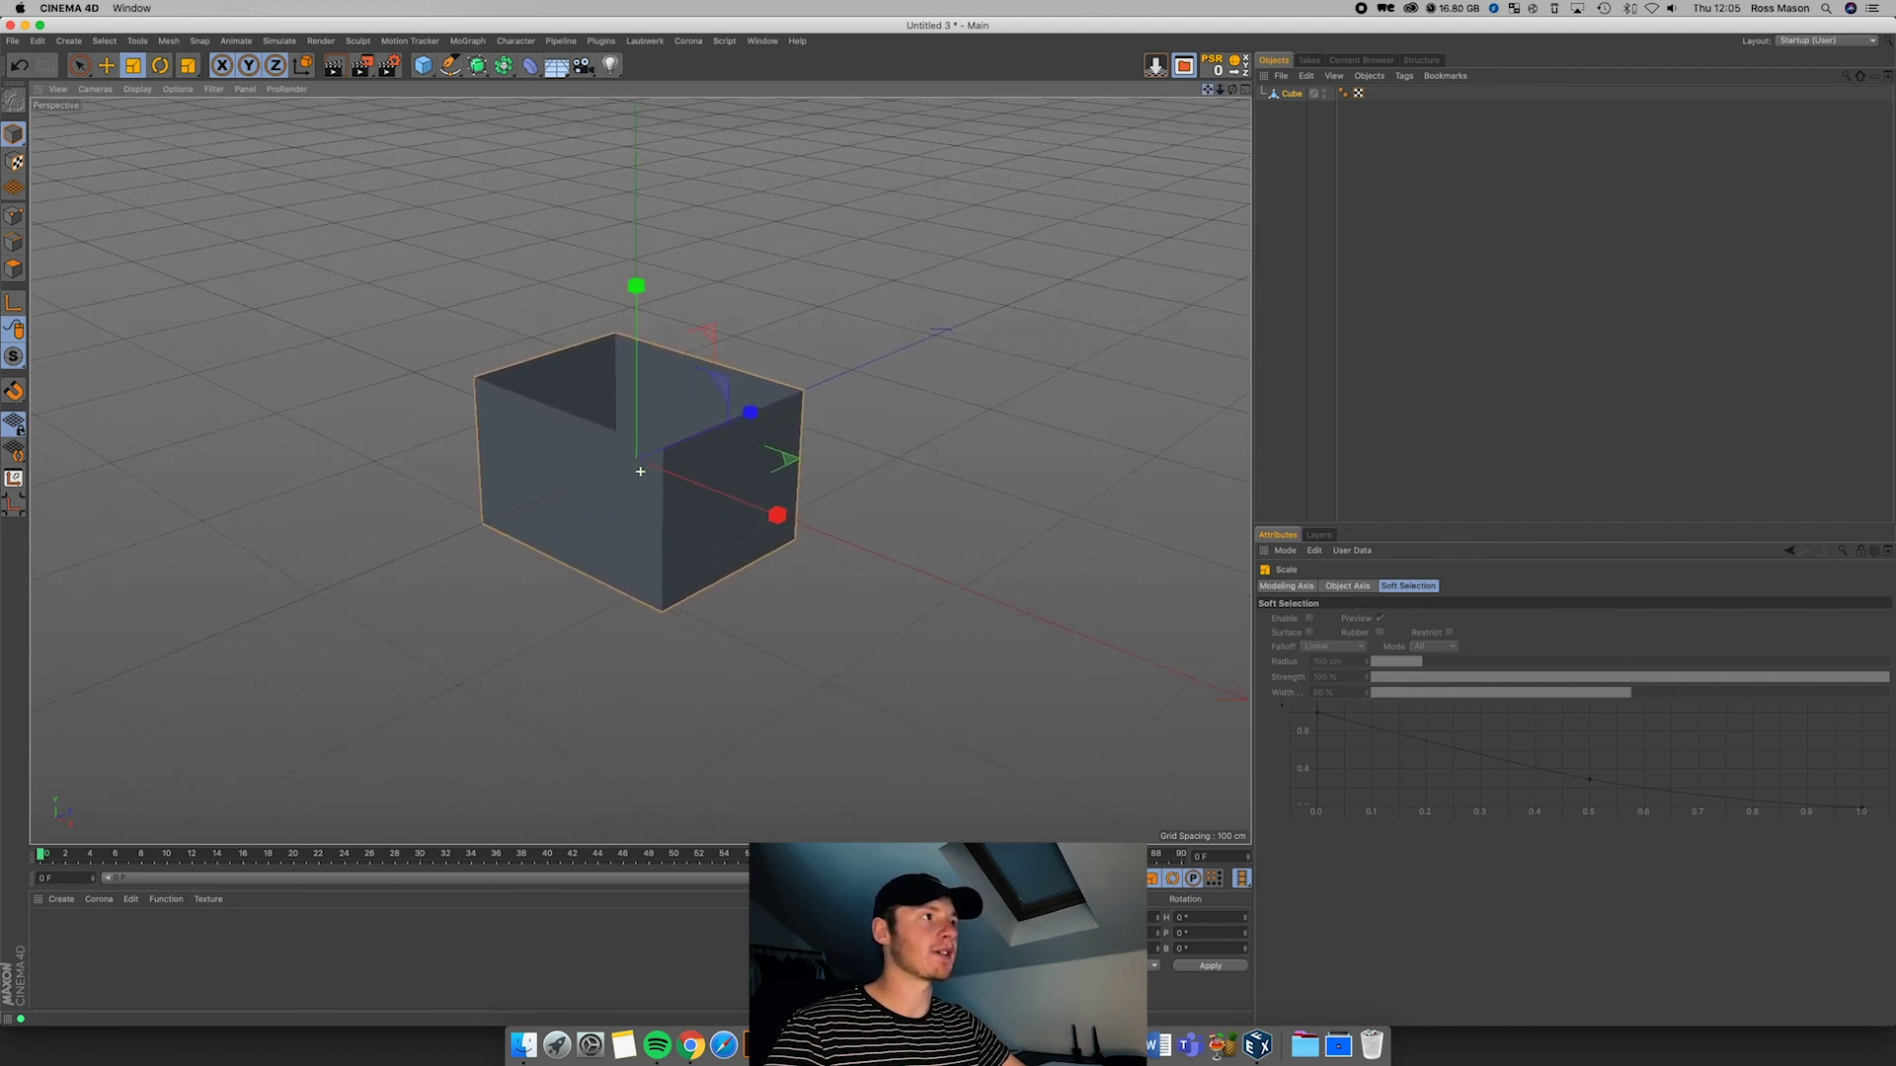
left_click_drag(1207, 90, 1208, 115)
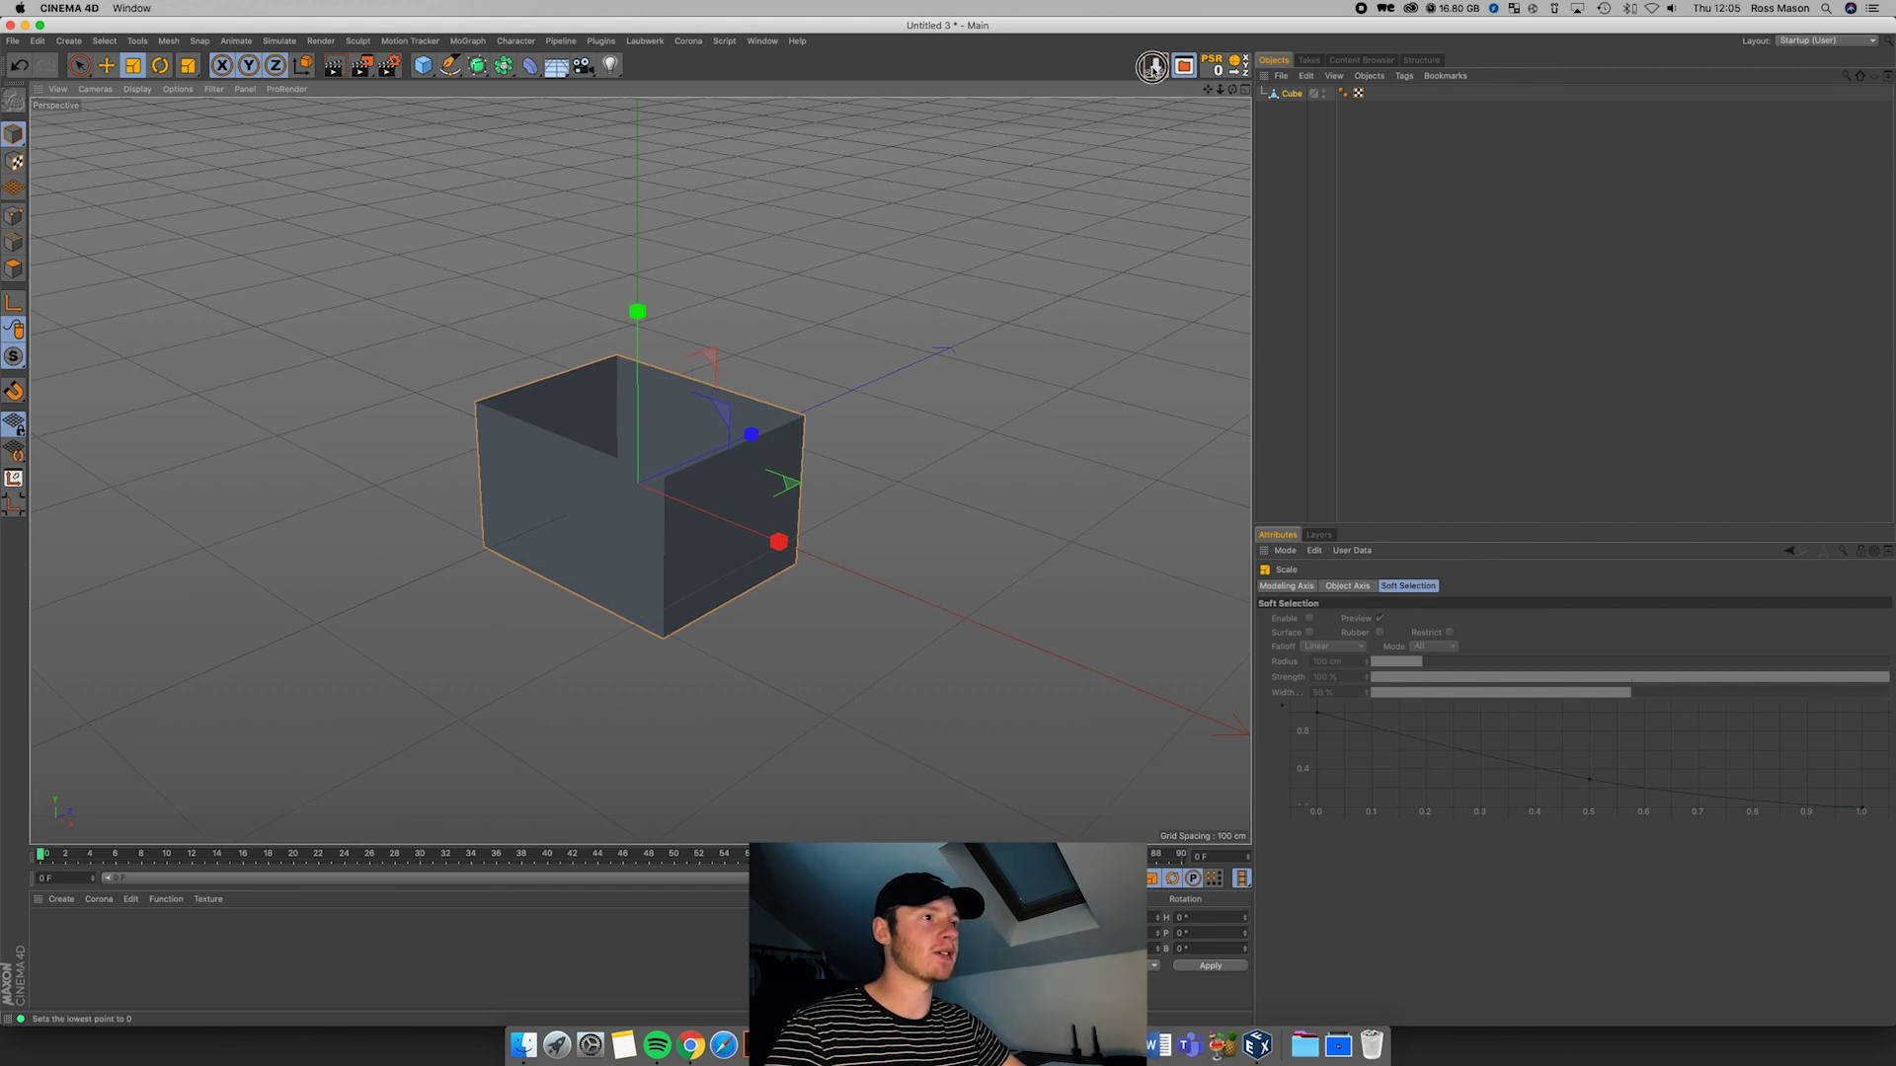
left_click(1152, 67)
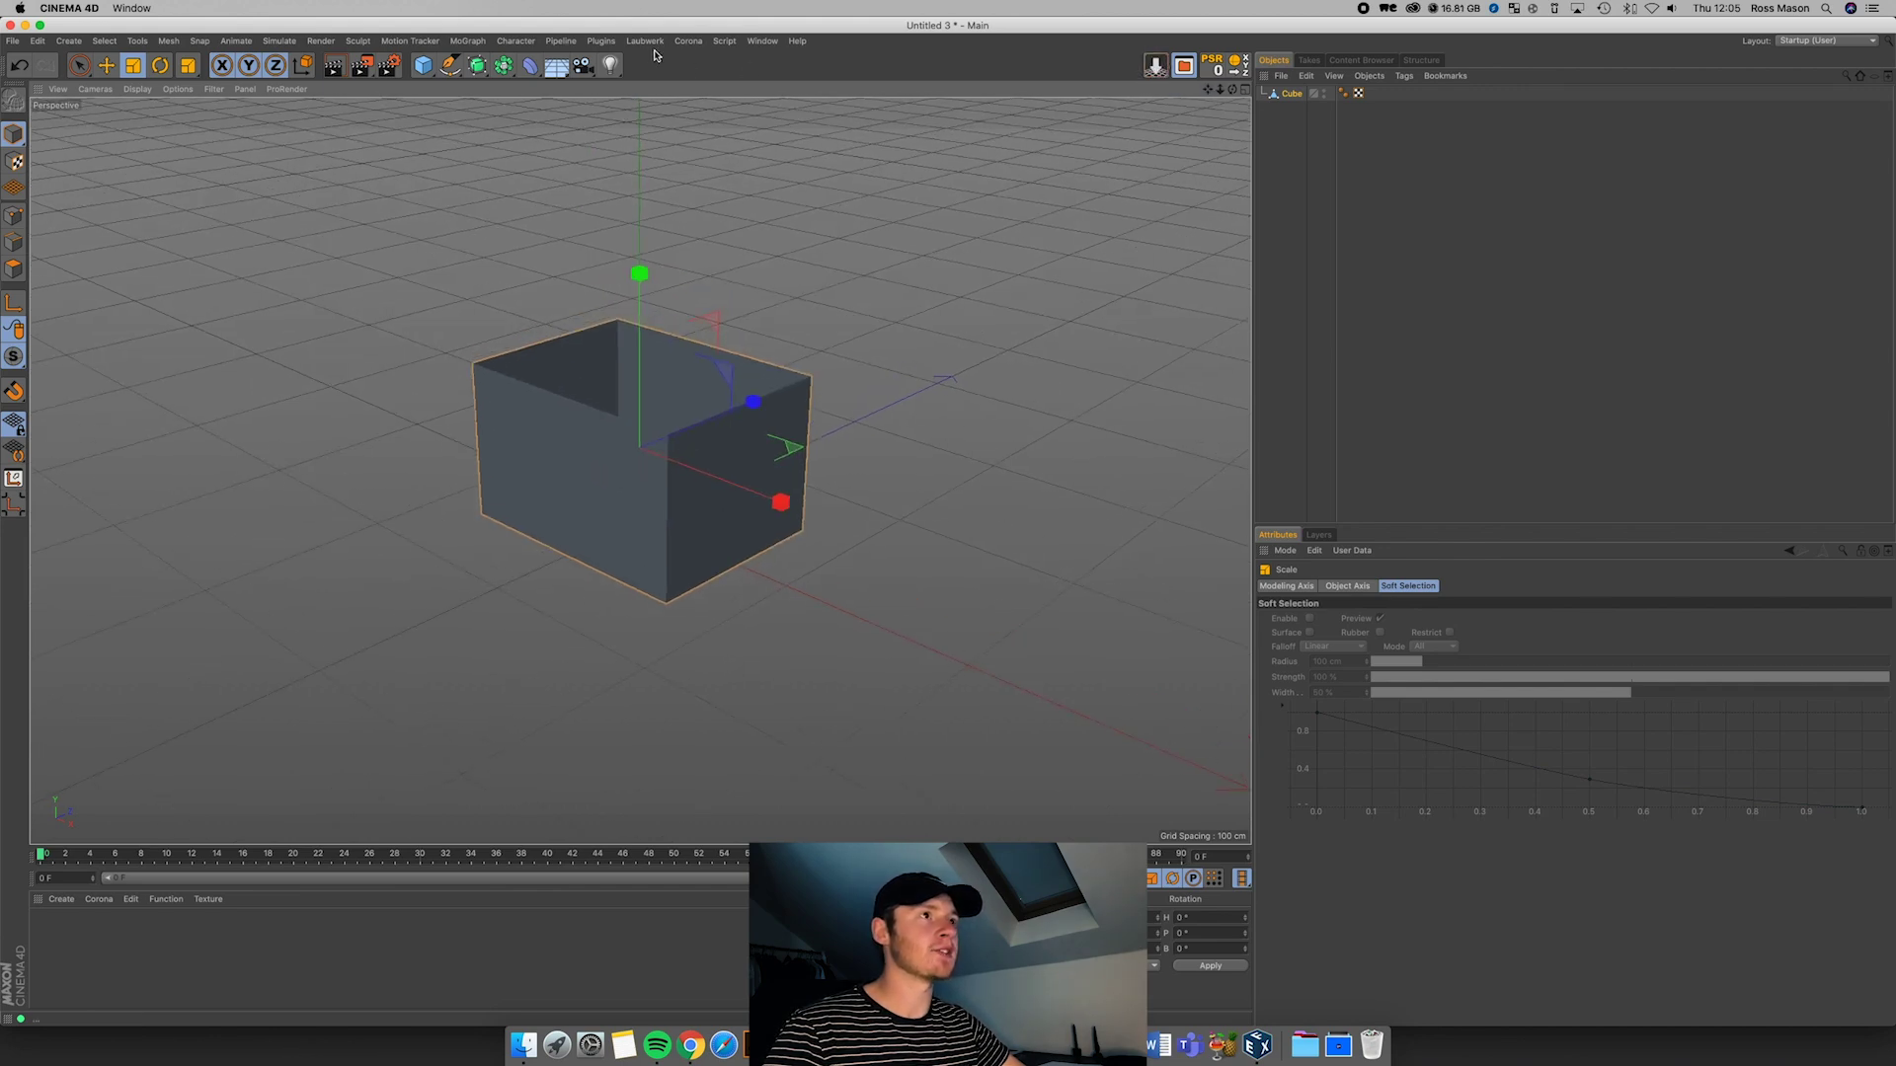
left_click(601, 41)
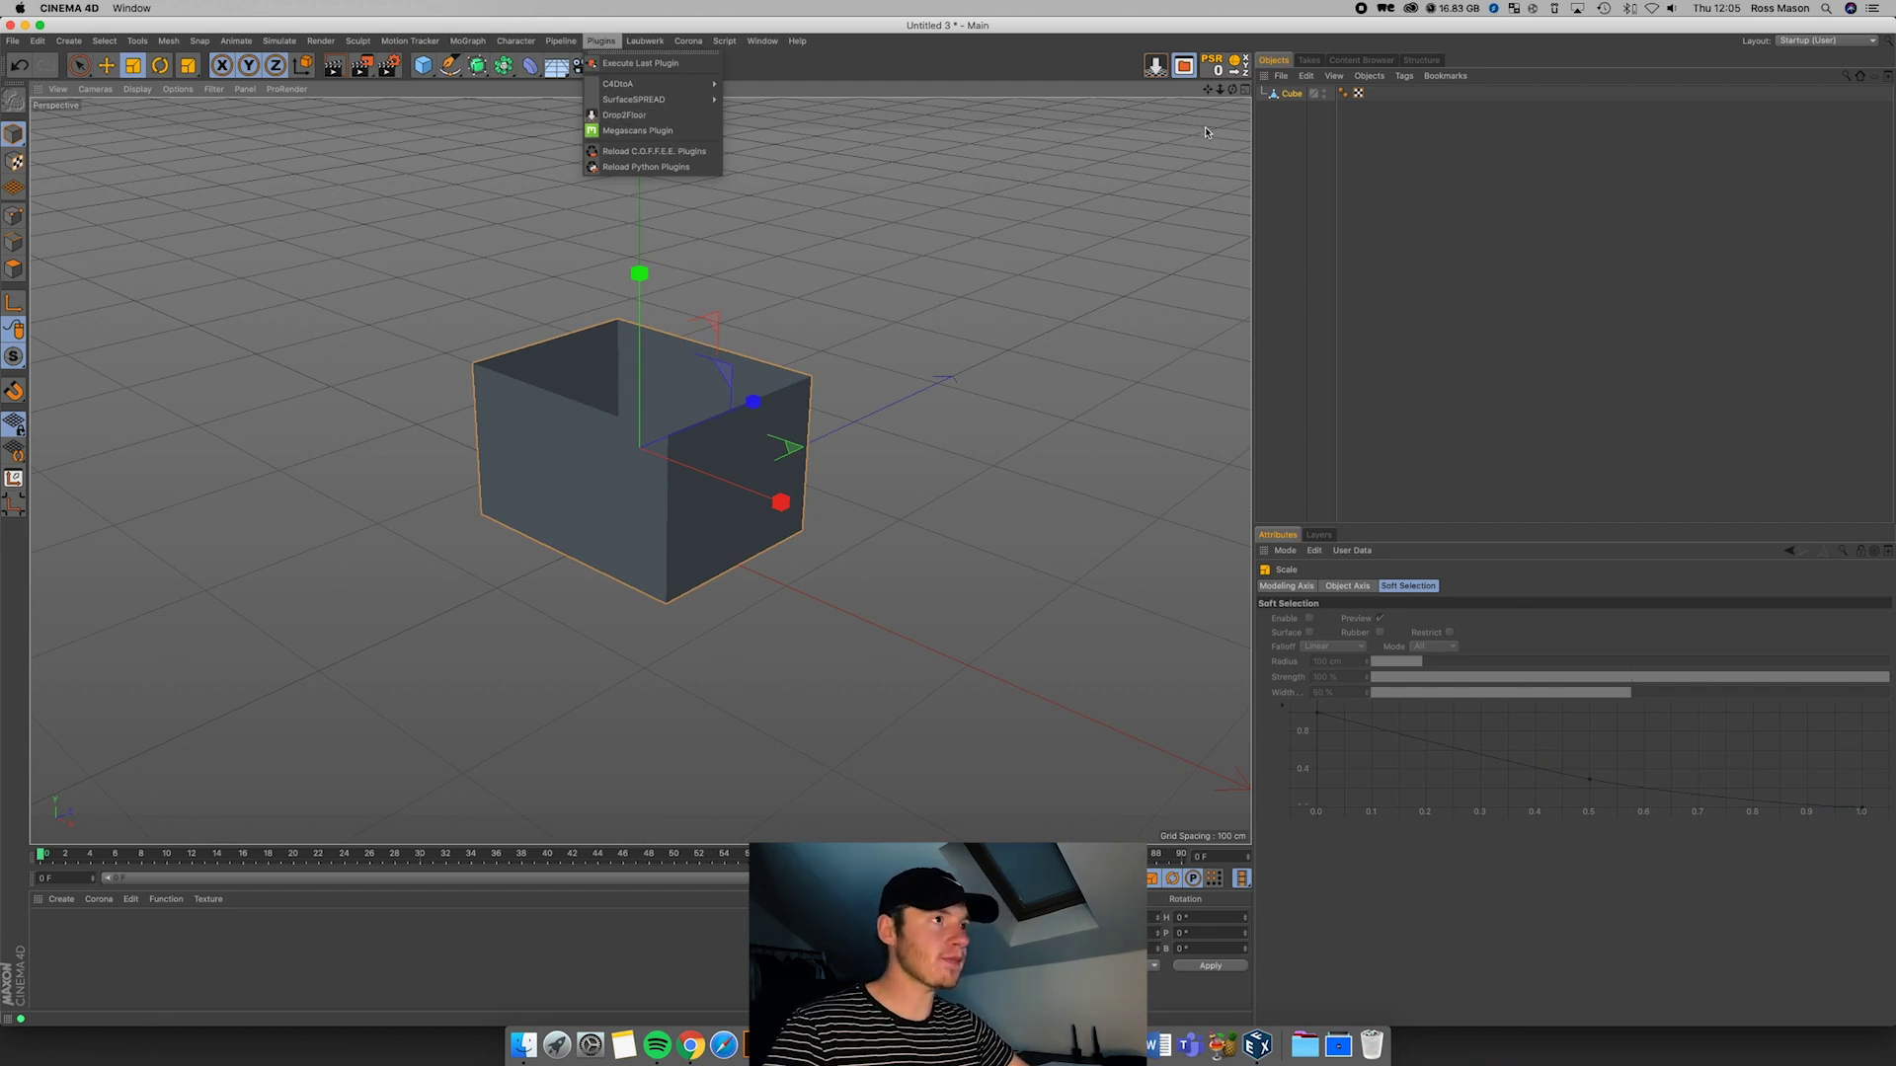
left_click(1288, 120)
Step: Hide the box in the viewport and deselect it
left_click_drag(1233, 91, 1253, 56)
left_click_drag(1232, 138, 1217, 103)
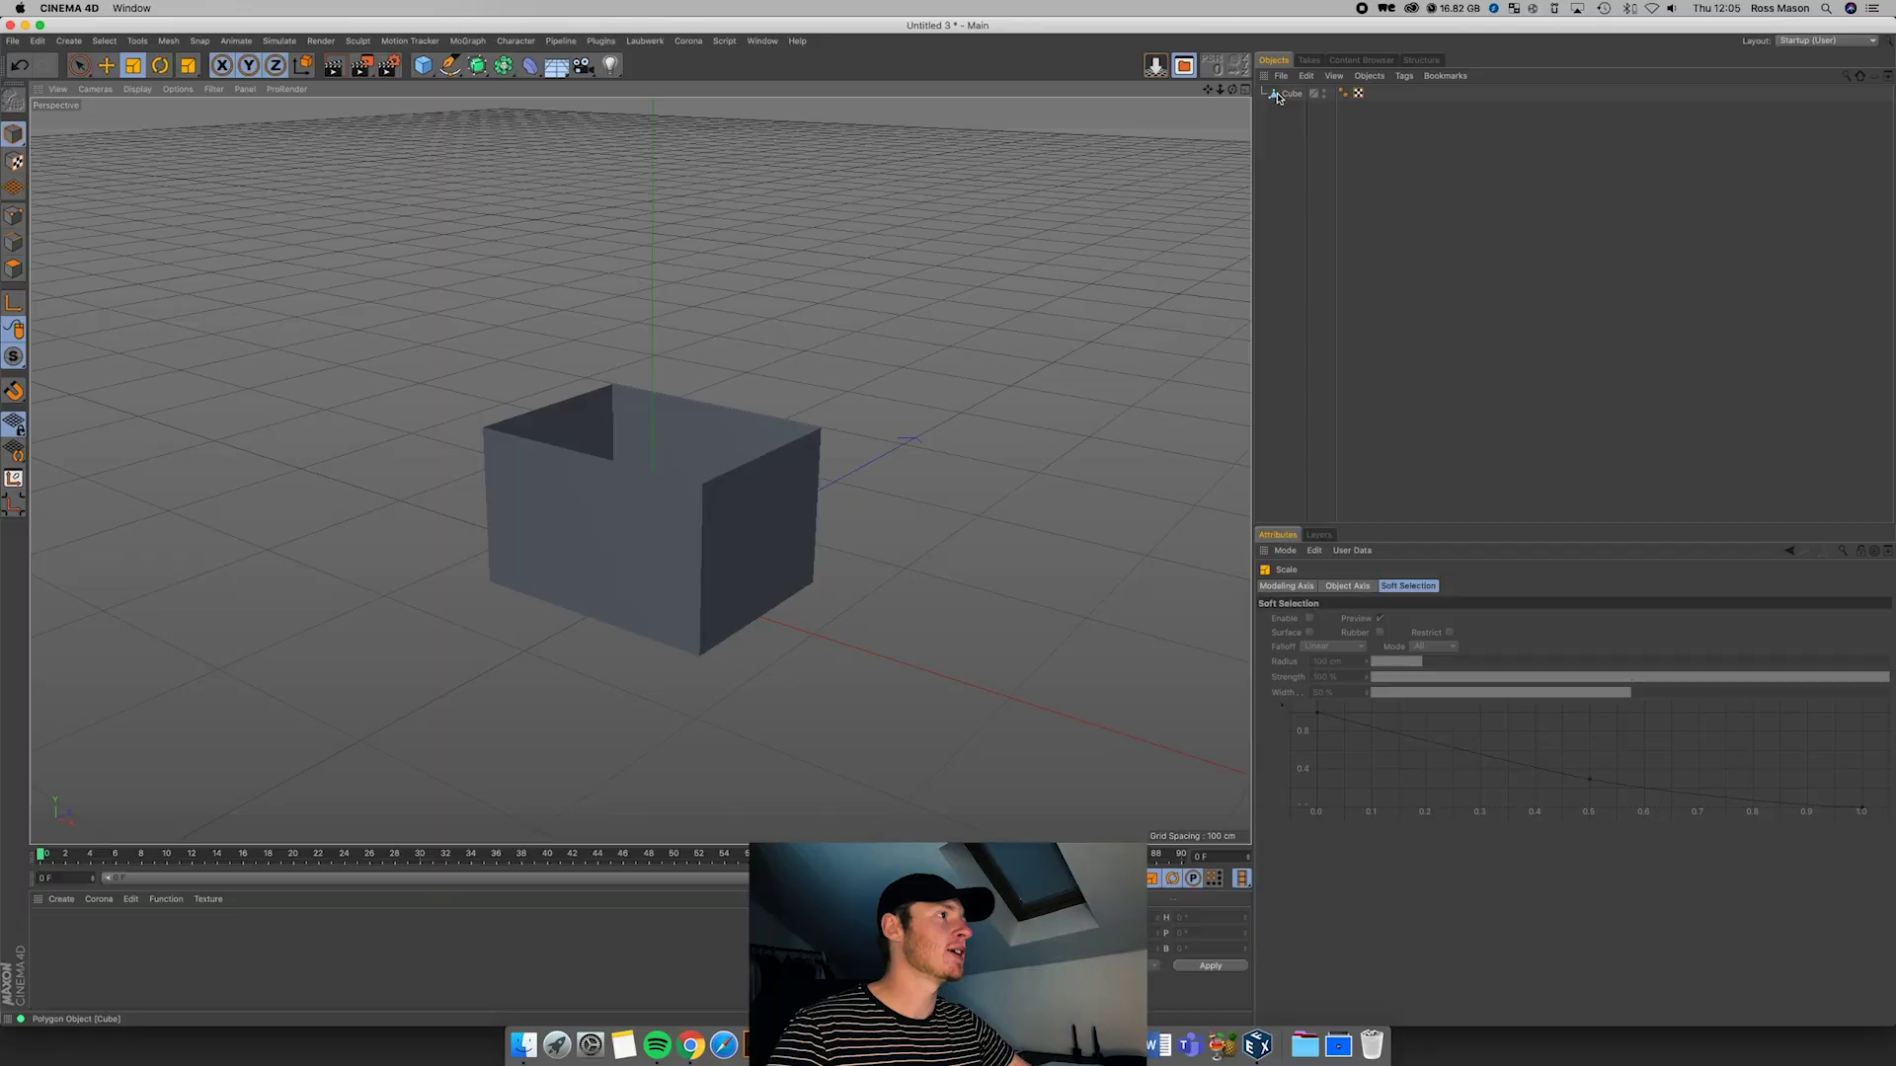
left_click(1280, 93)
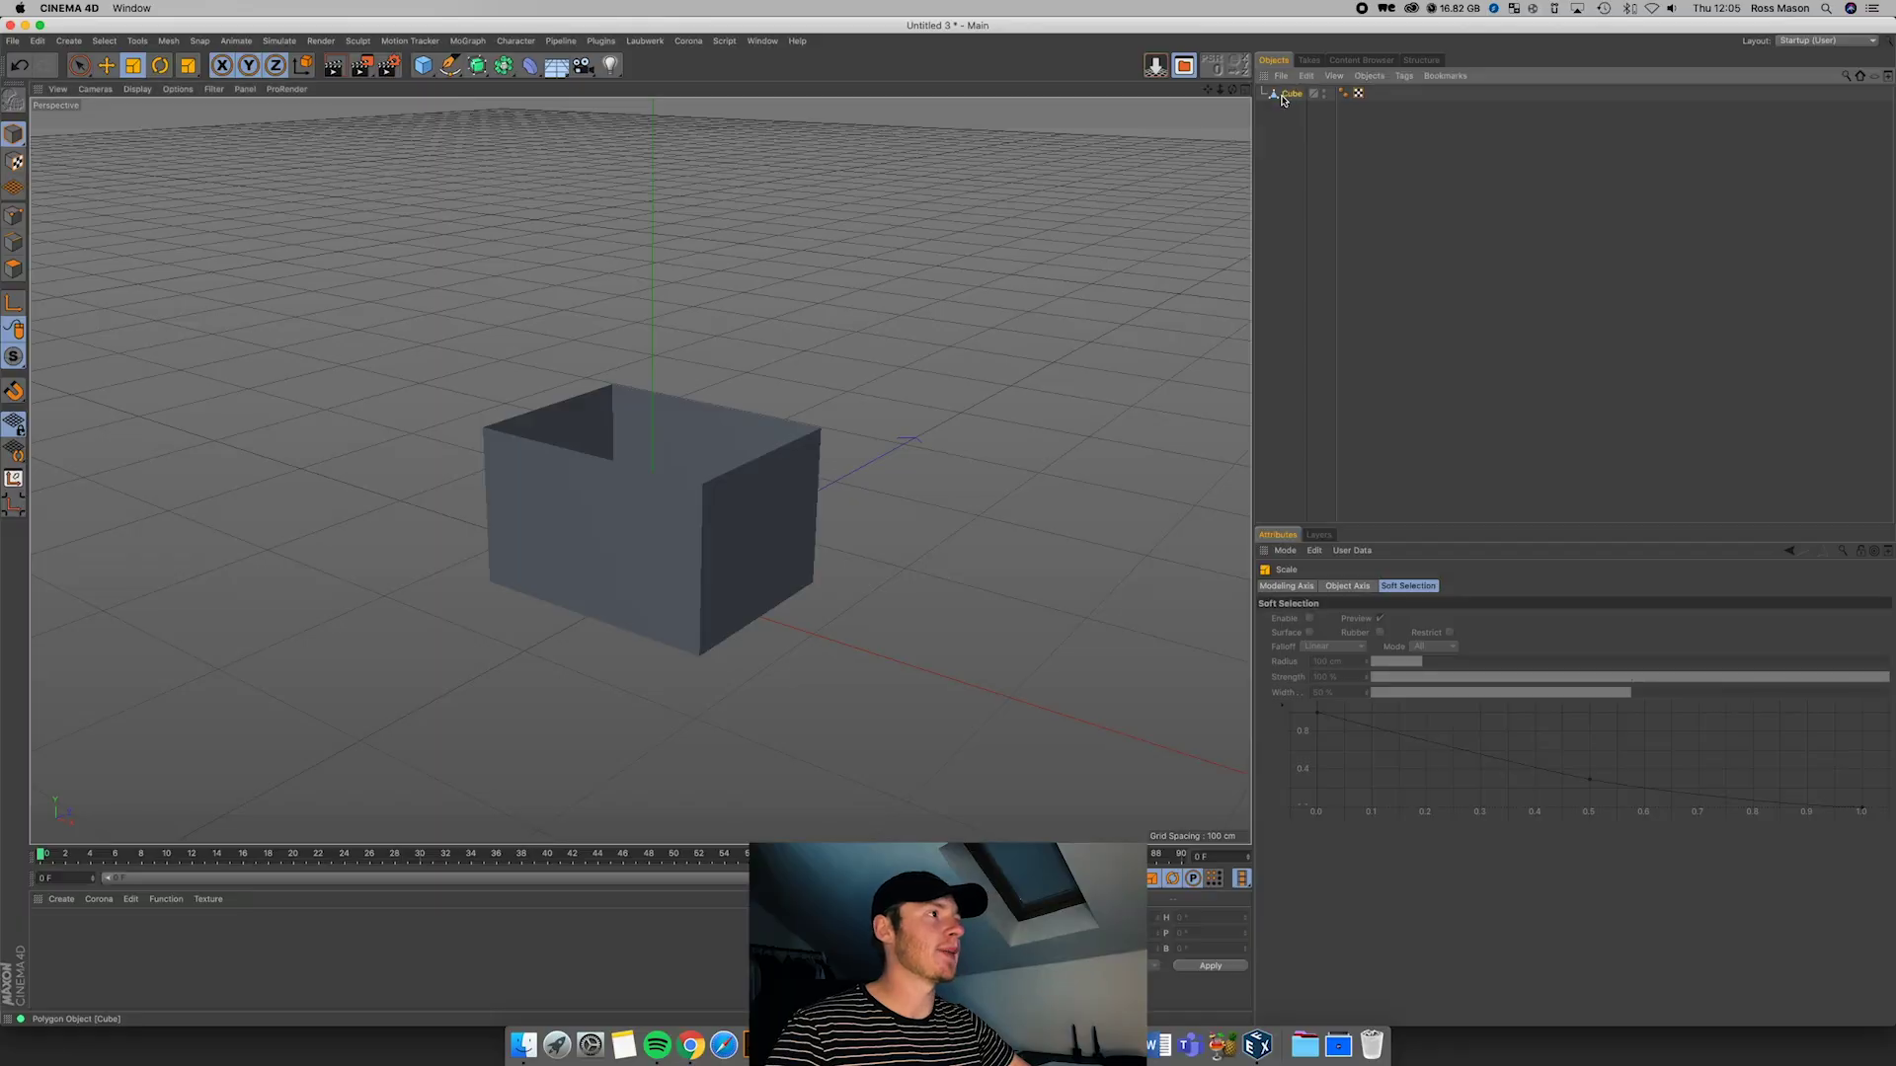
left_click(1272, 138)
left_click(1276, 97)
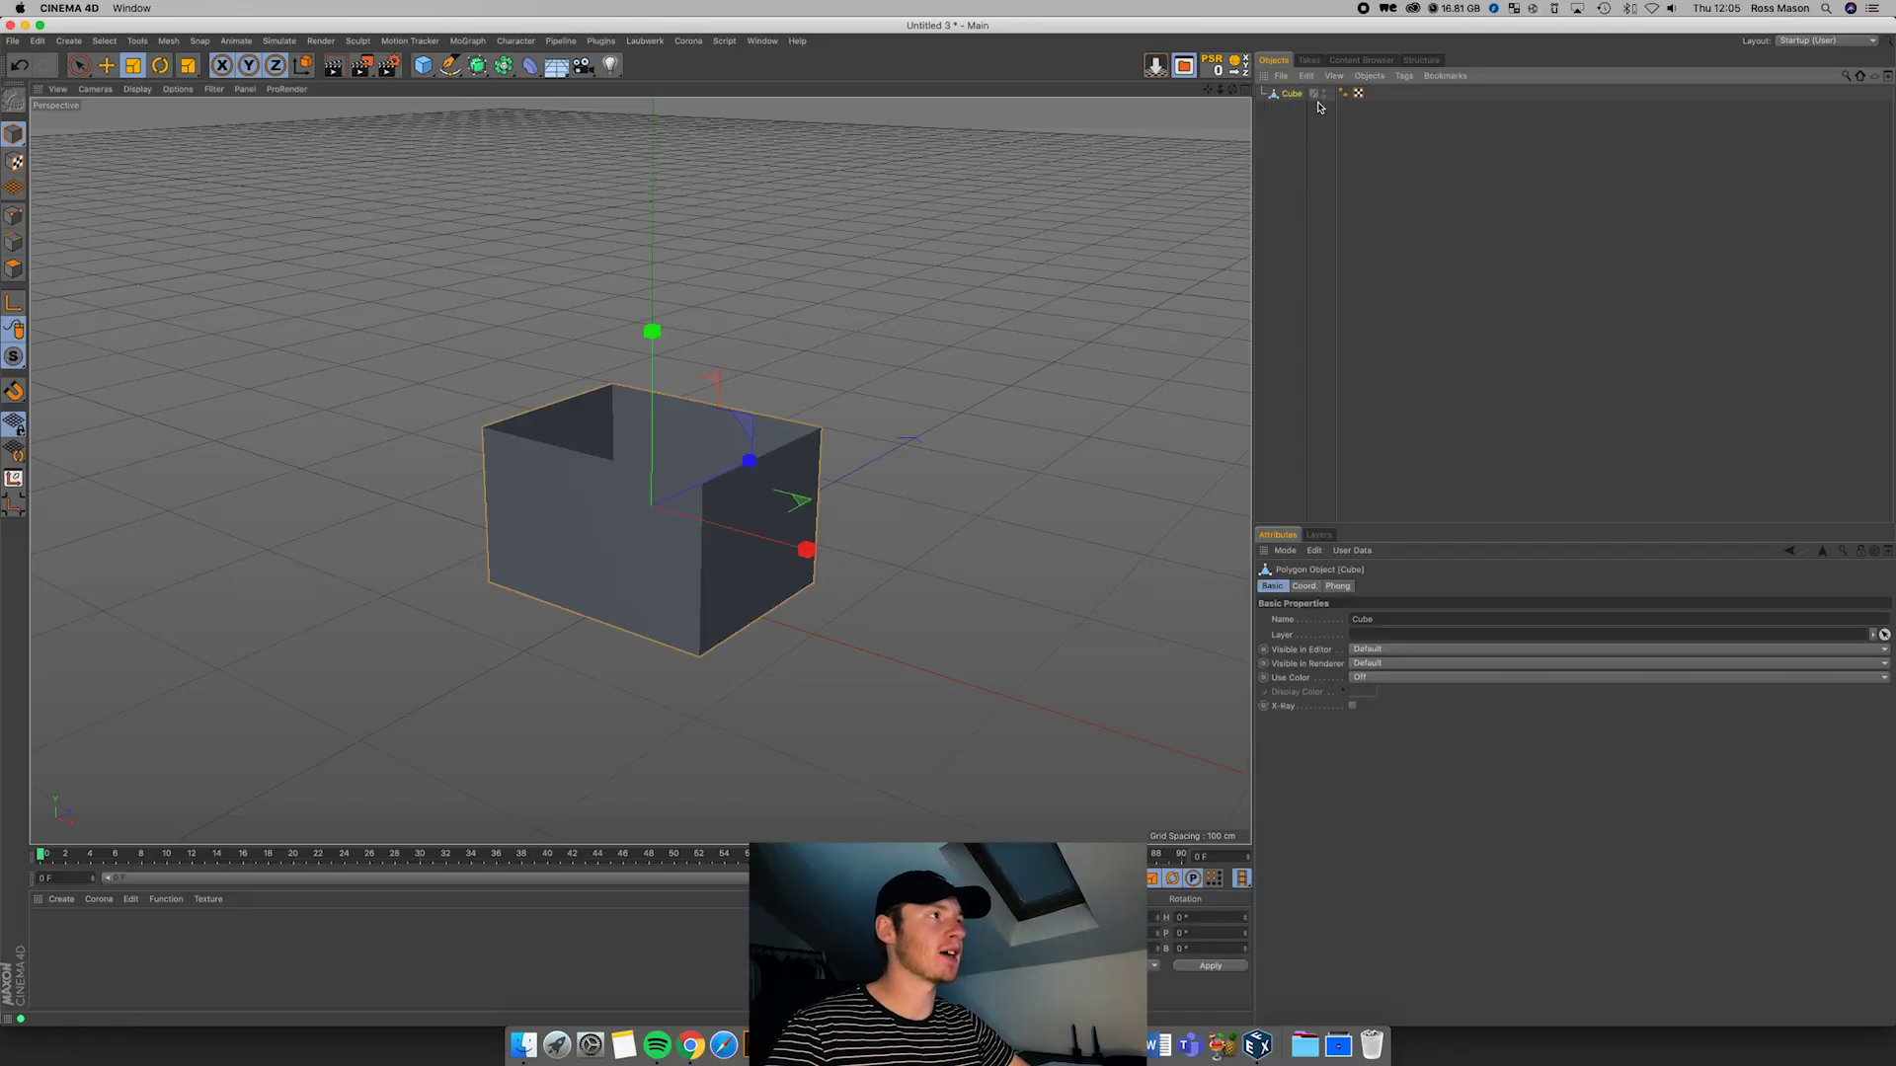
left_click(1324, 97)
left_click(1349, 284)
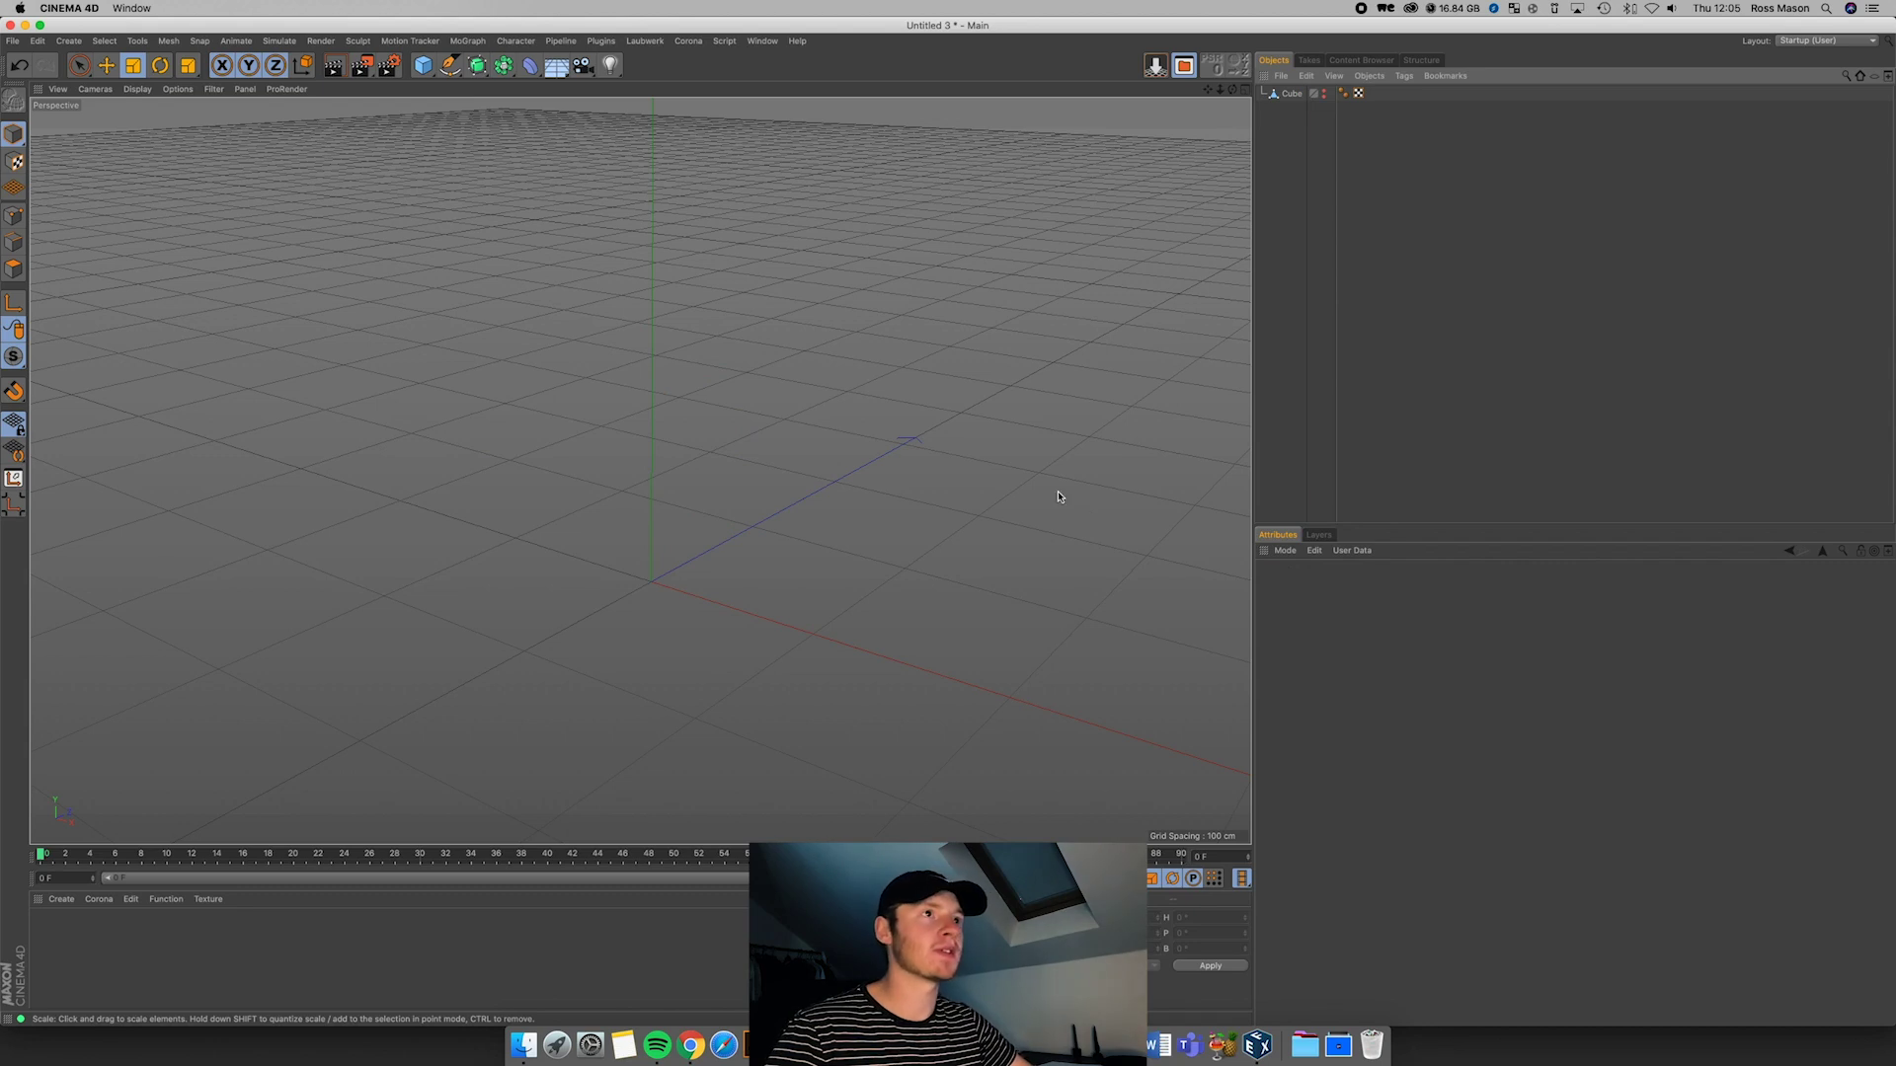
Step: Add a particle Emitter to the scene
left_click(276, 43)
mouse_move(292, 96)
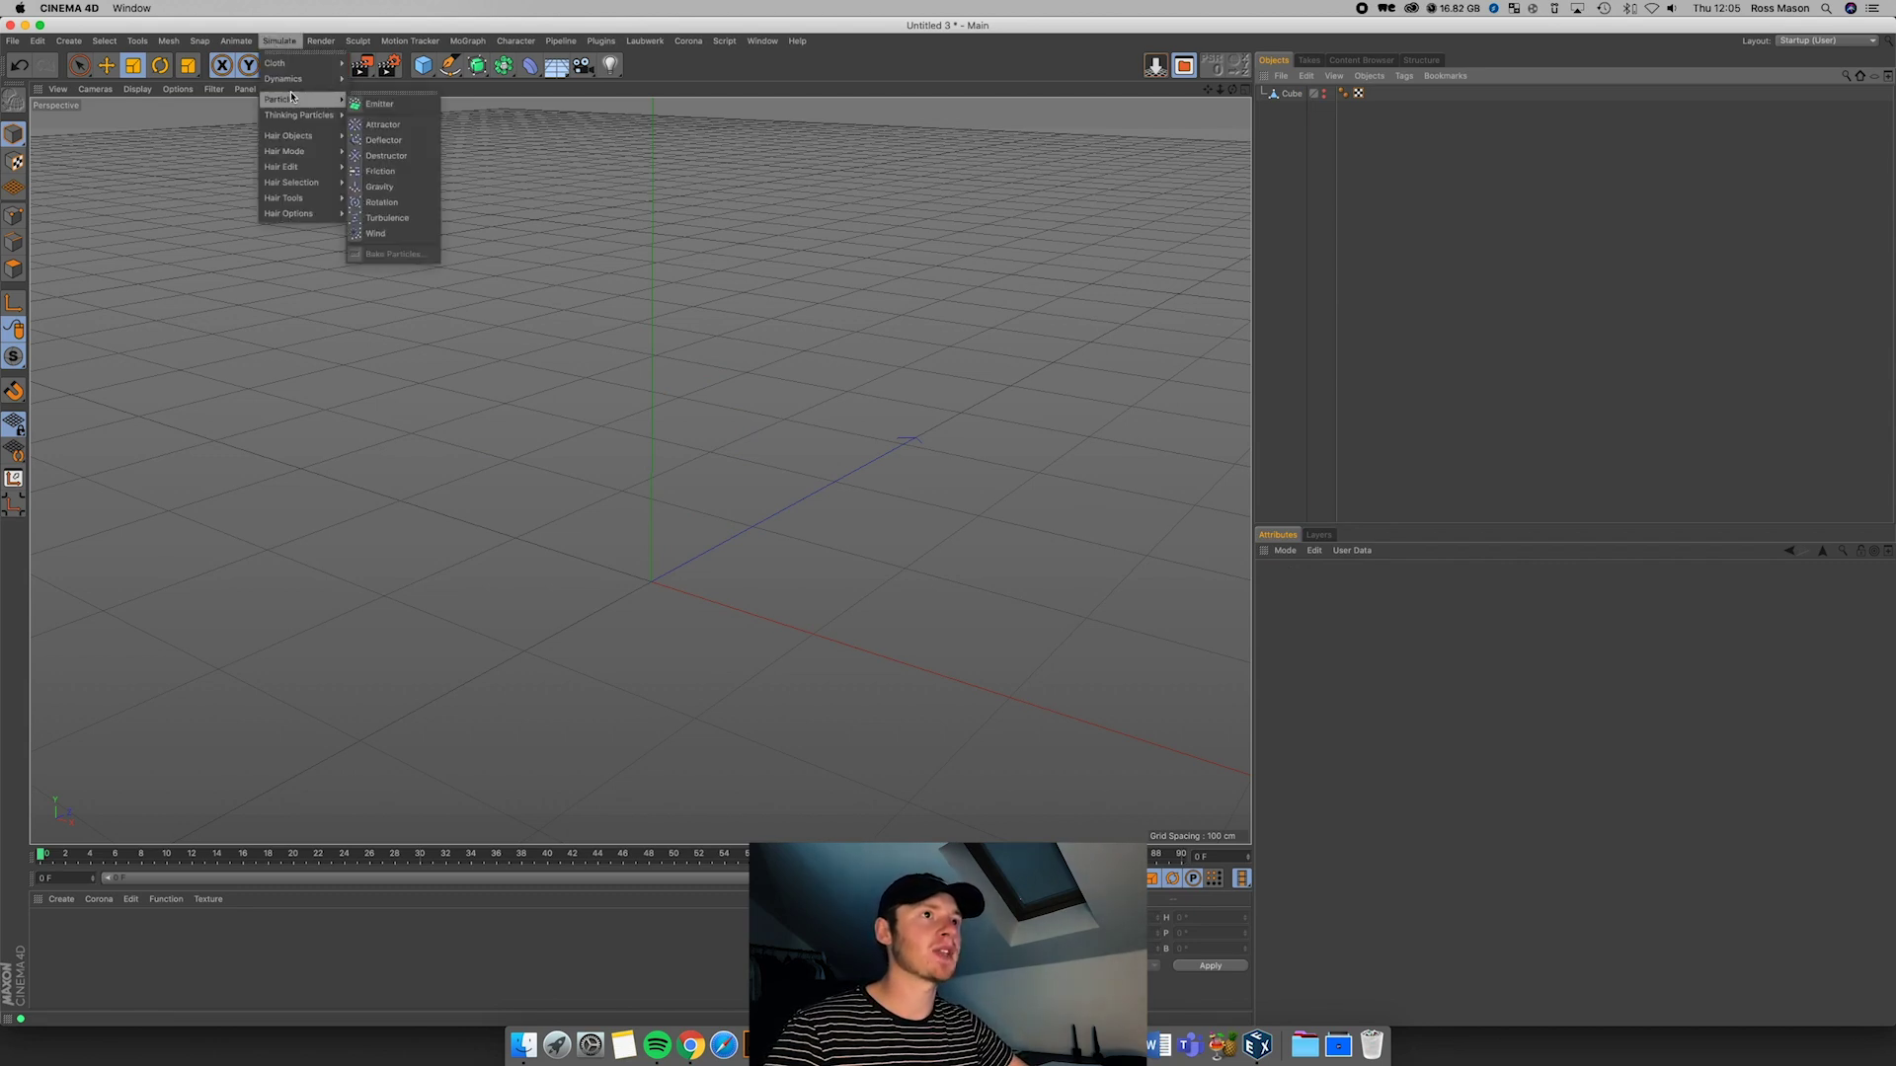
left_click(377, 104)
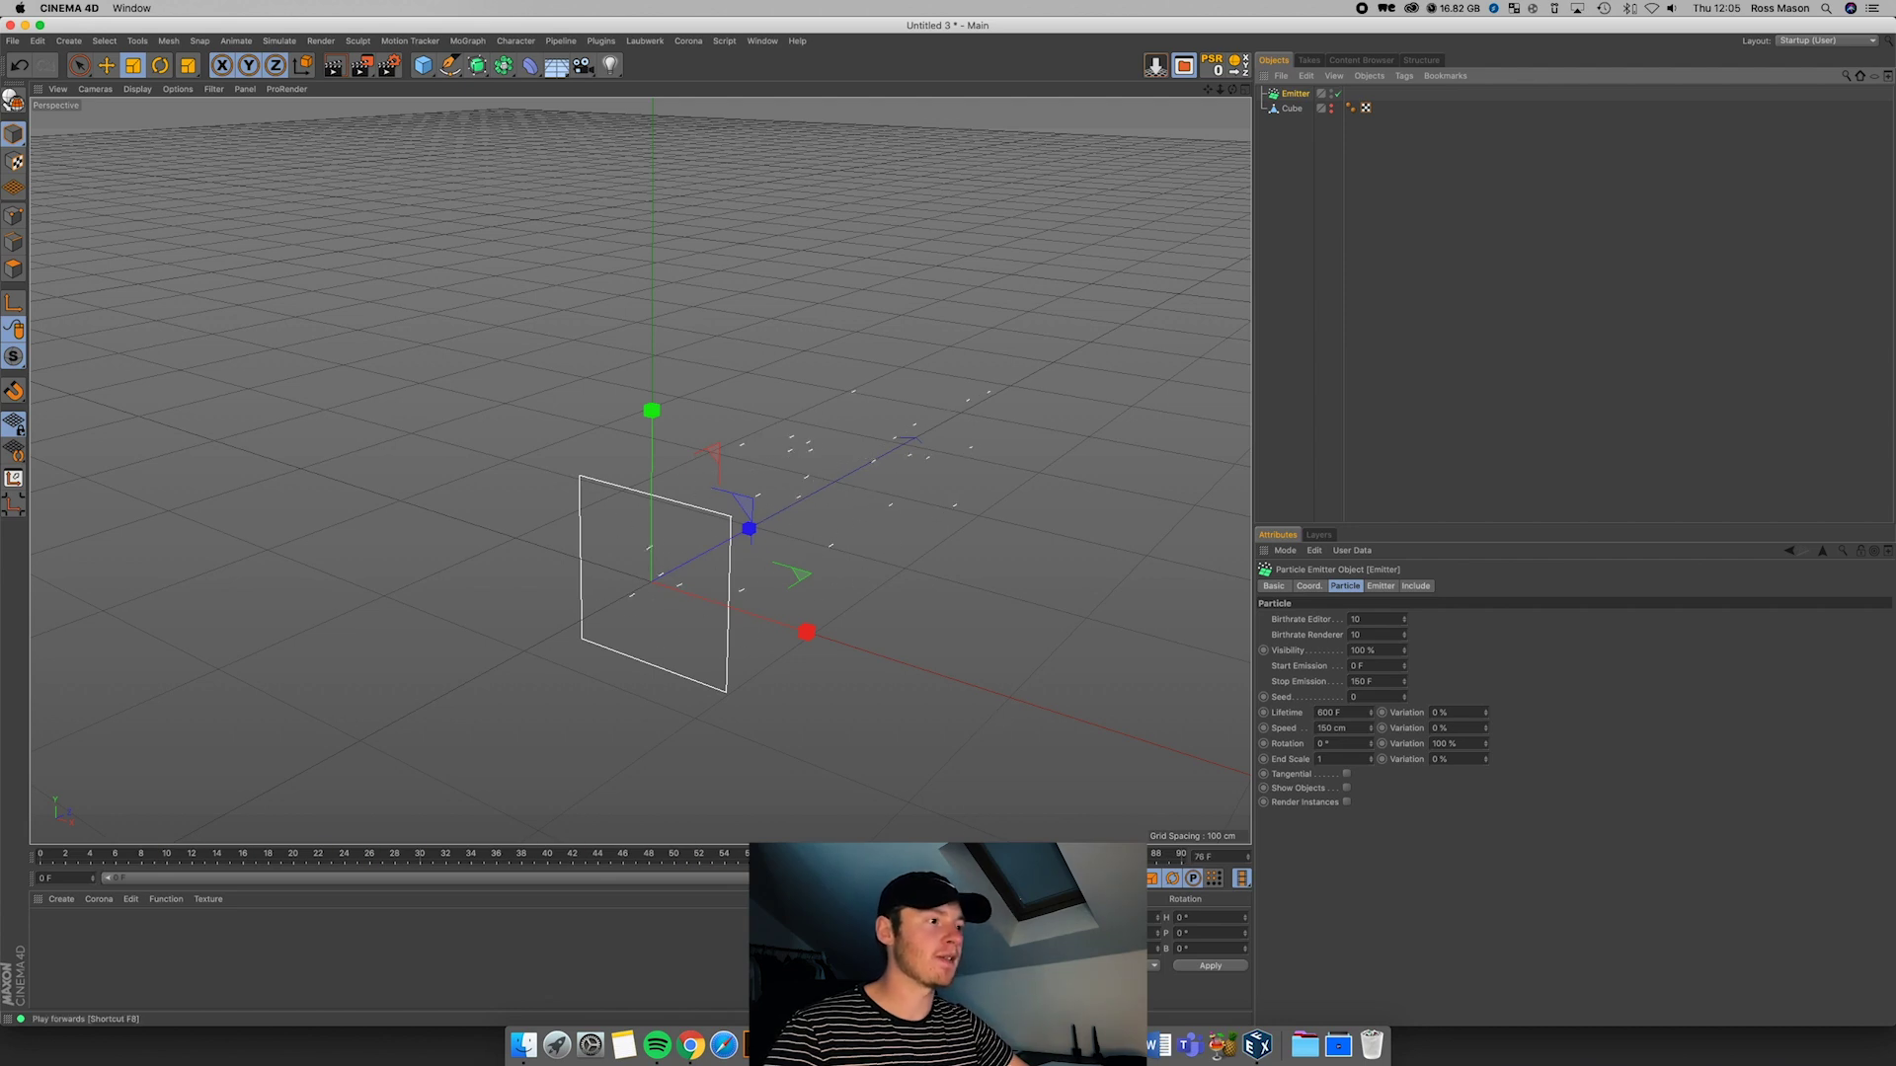
Step: Make the box visible in the viewport again and check it beside the emitter
left_click(1330, 109)
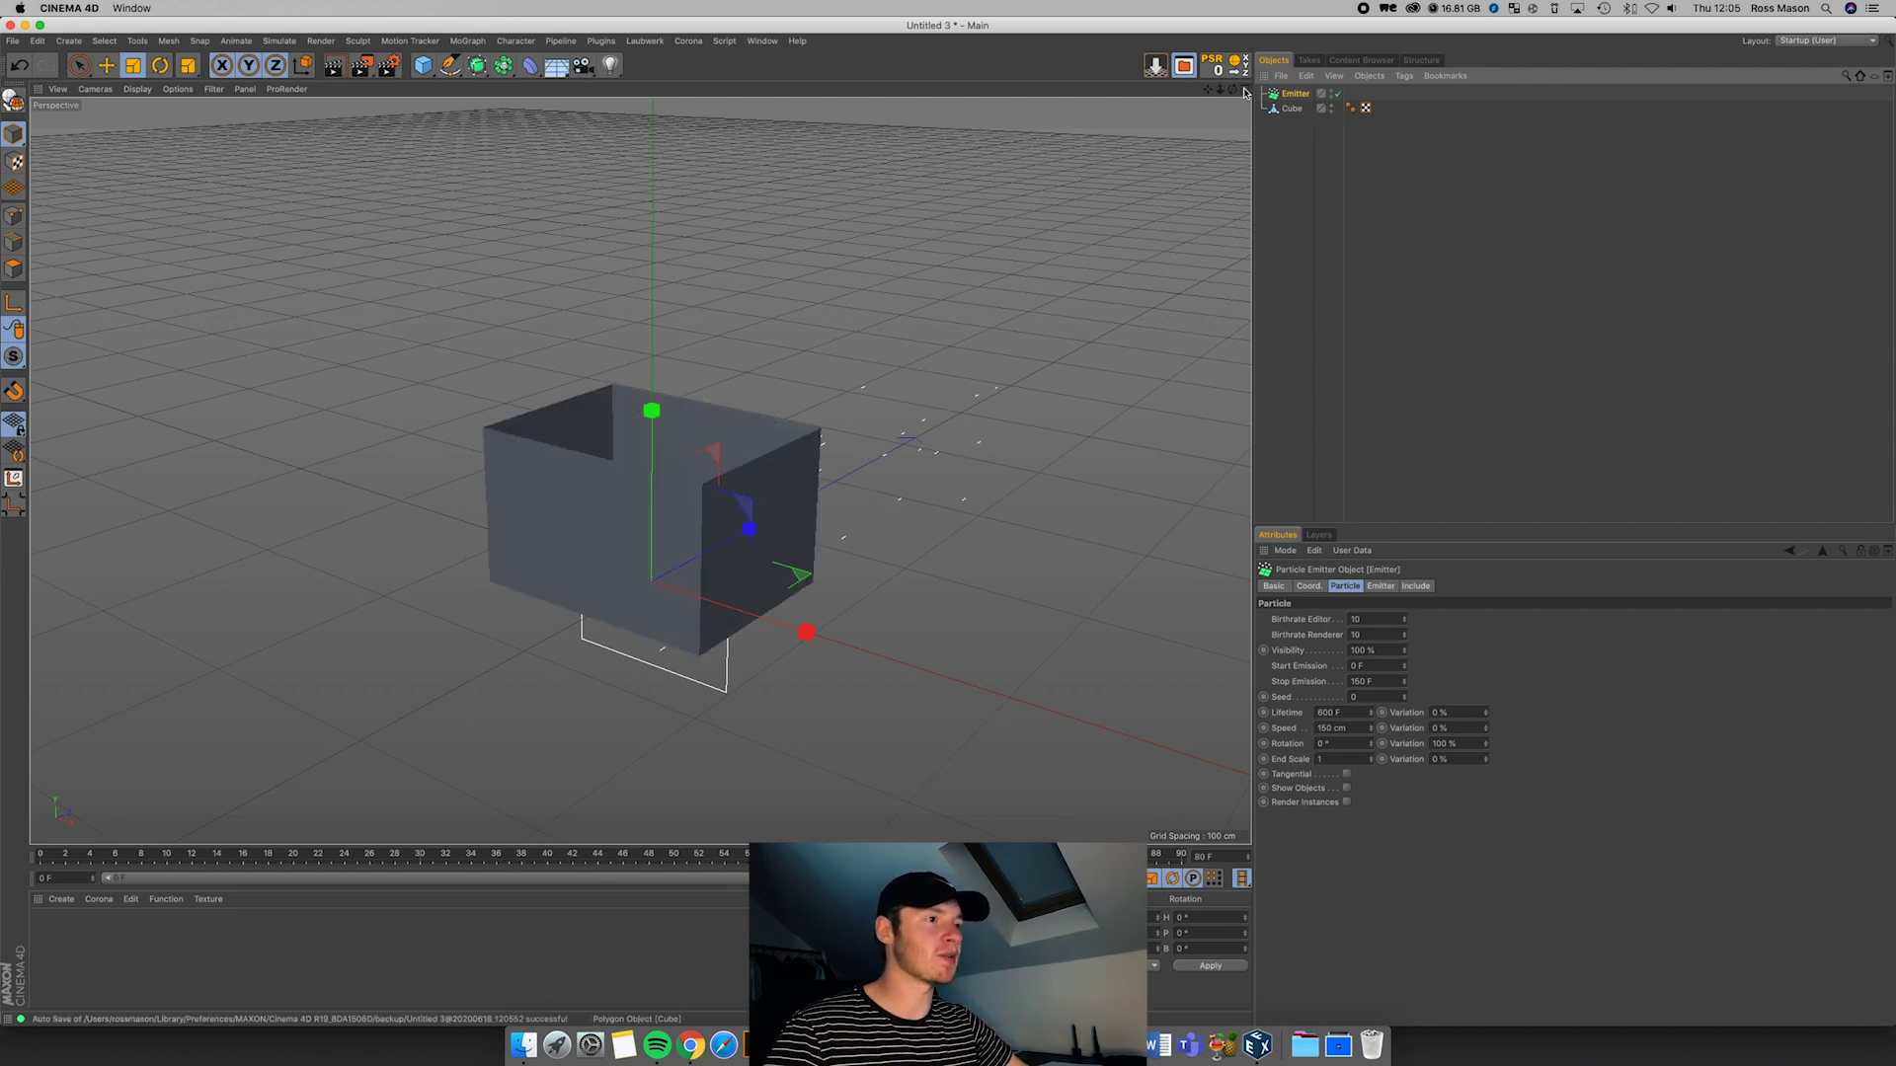
left_click_drag(1232, 88, 640, 471)
left_click(1284, 109)
left_click_drag(965, 478, 1246, 515)
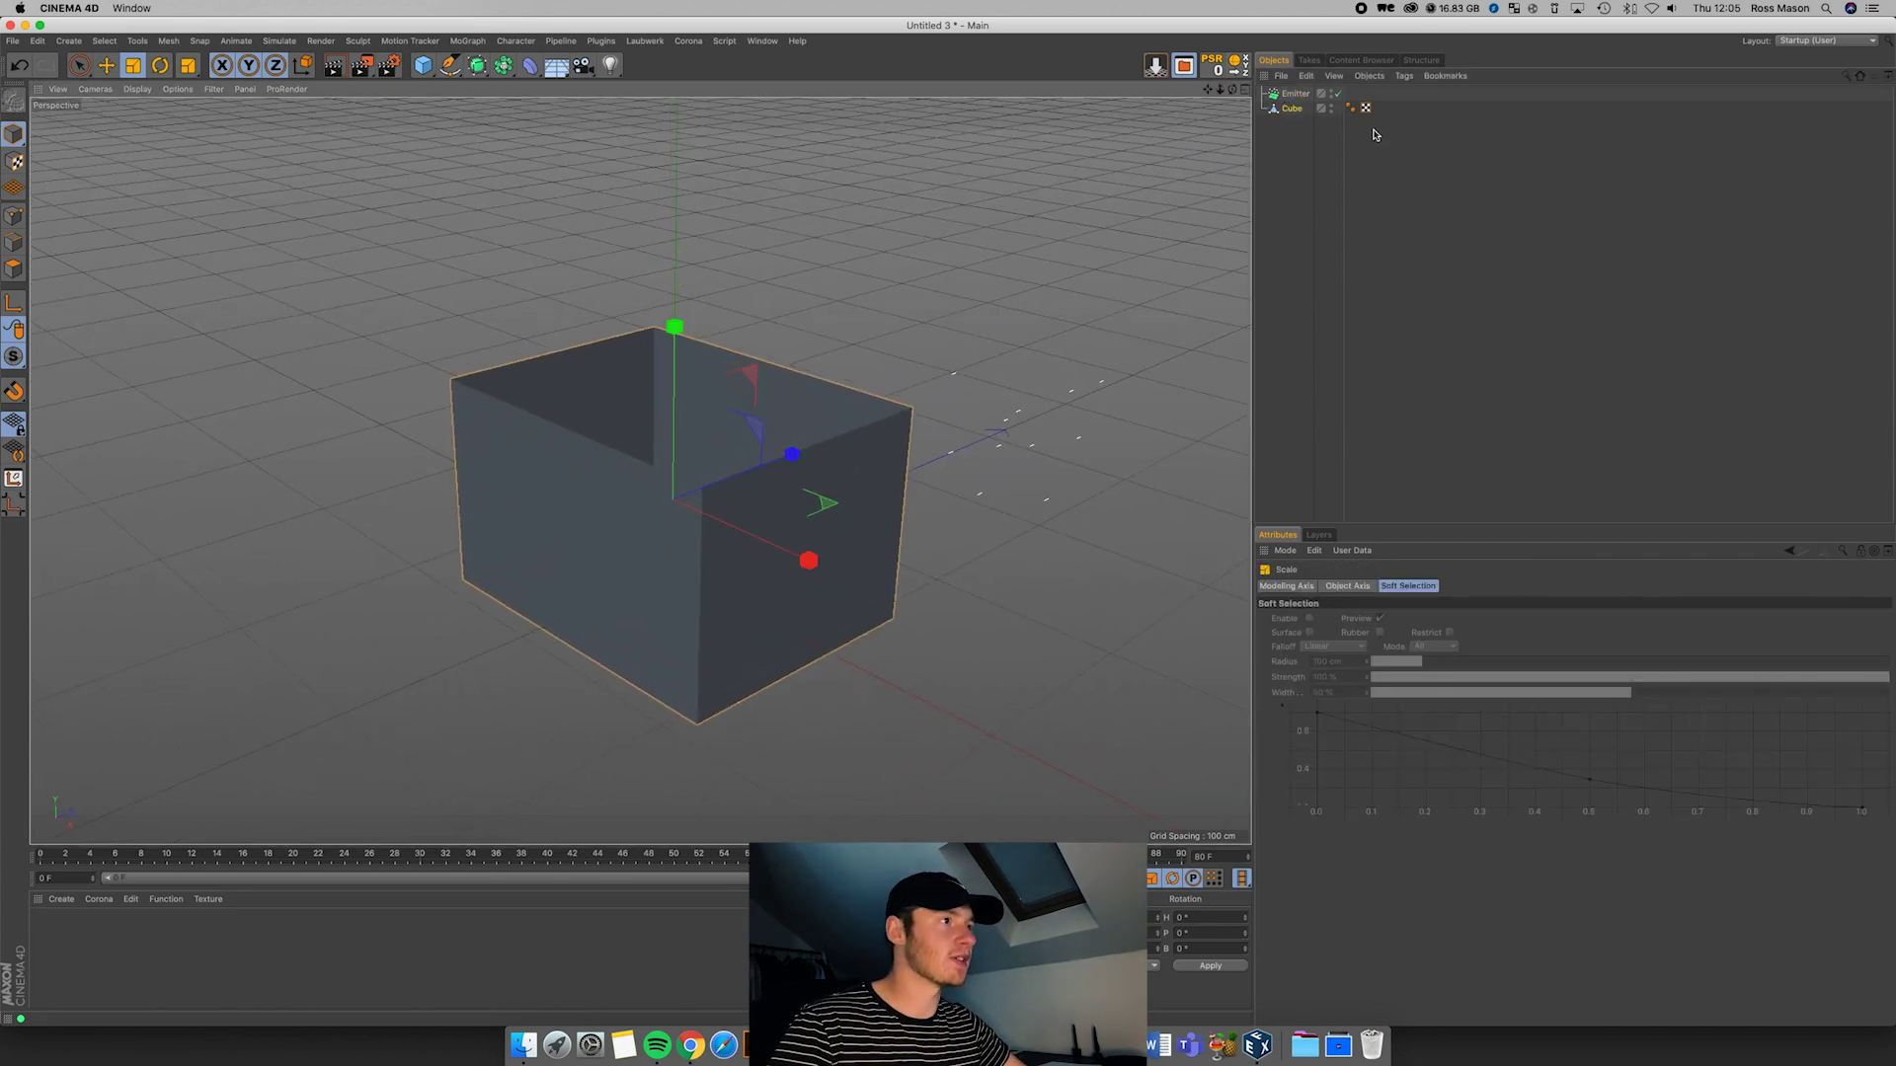
Step: Rotate the Emitter 90° in pitch so it fires particles straight up through the box
left_click(1295, 93)
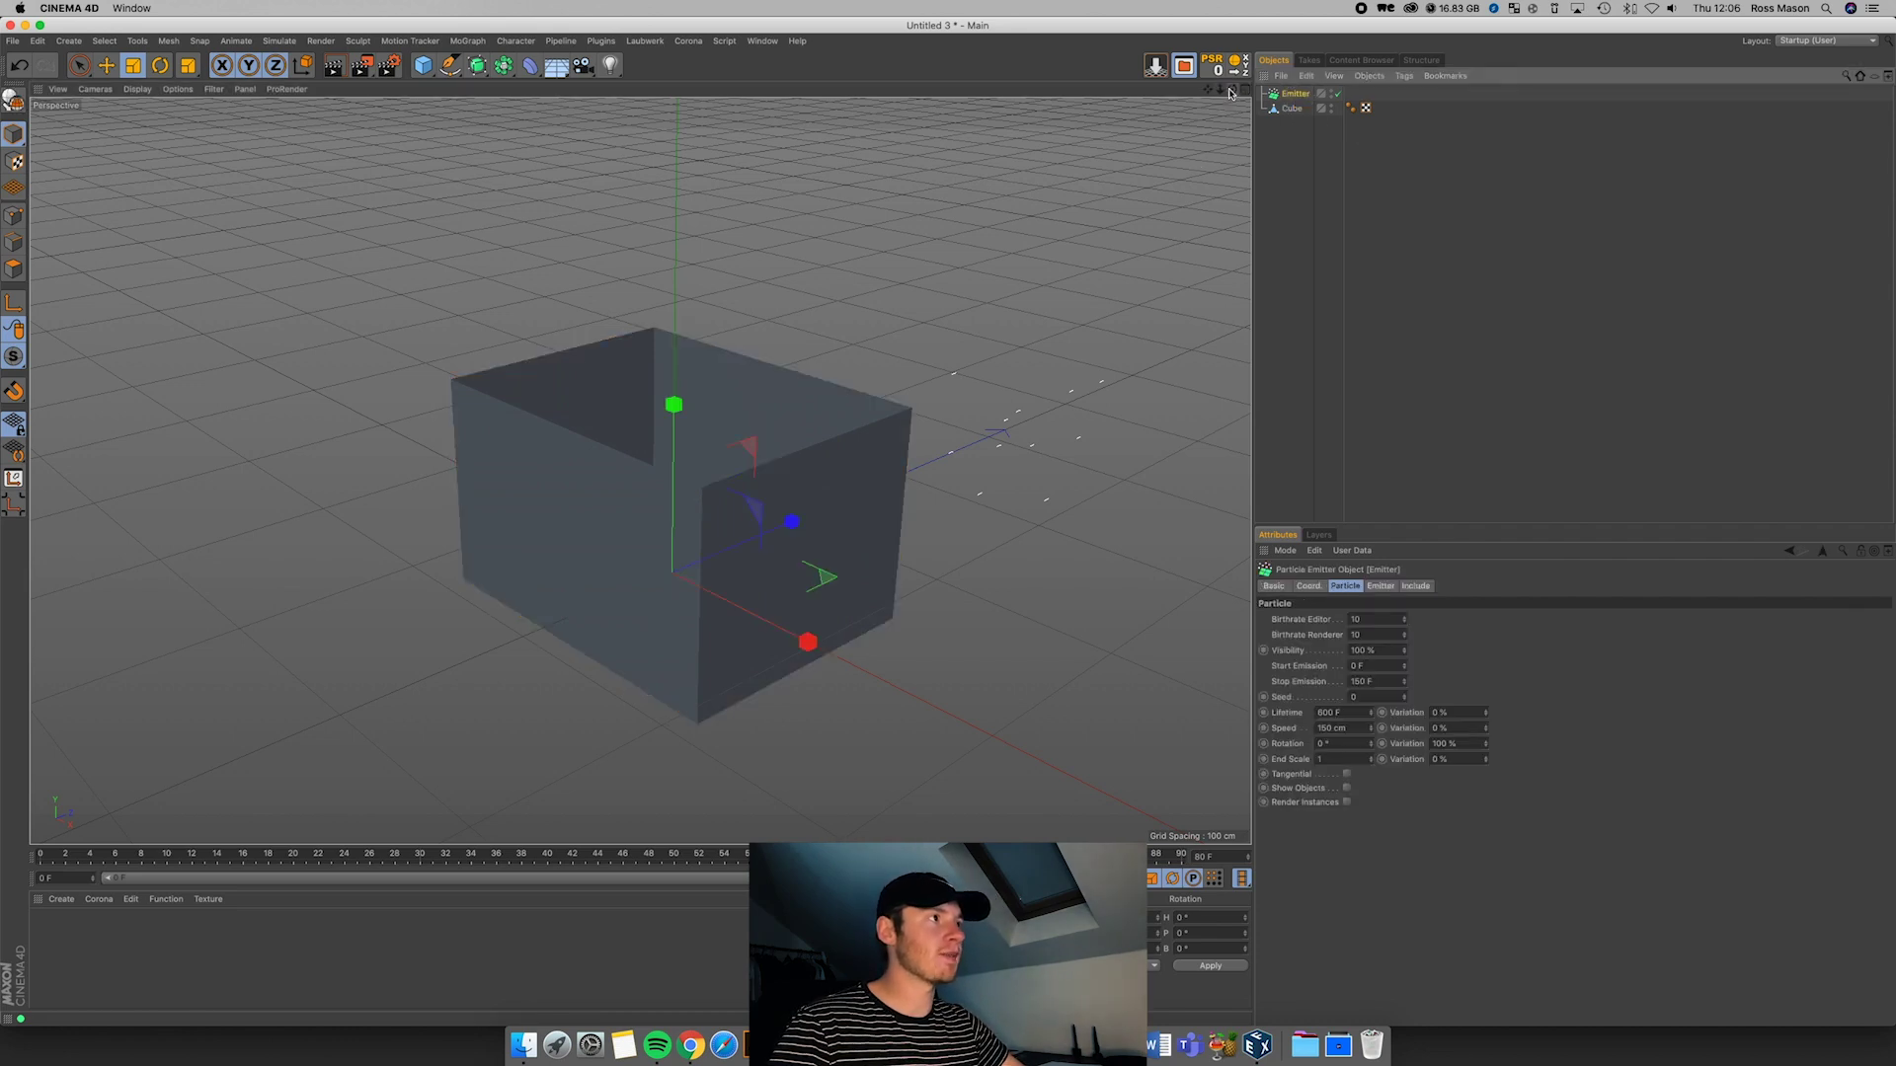
left_click_drag(1230, 93, 1225, 158)
key("r")
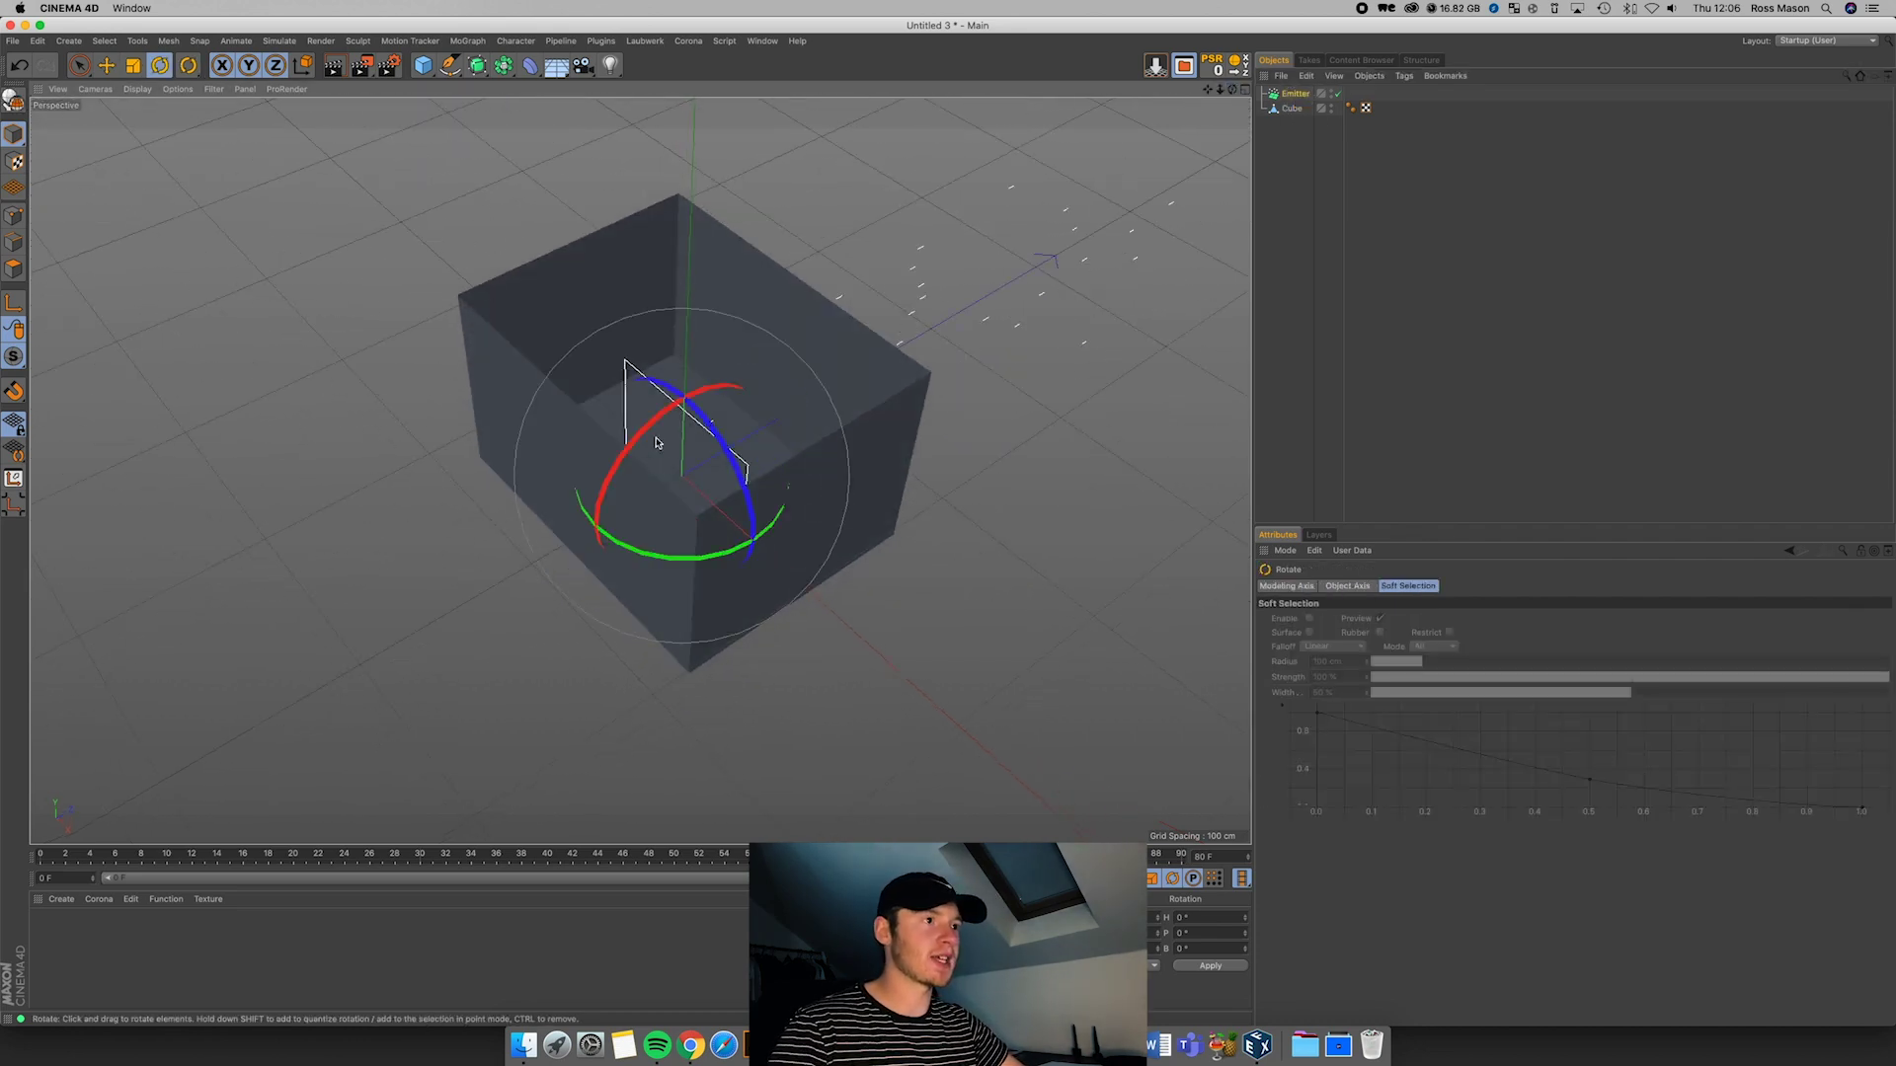
left_click_drag(648, 426, 596, 543)
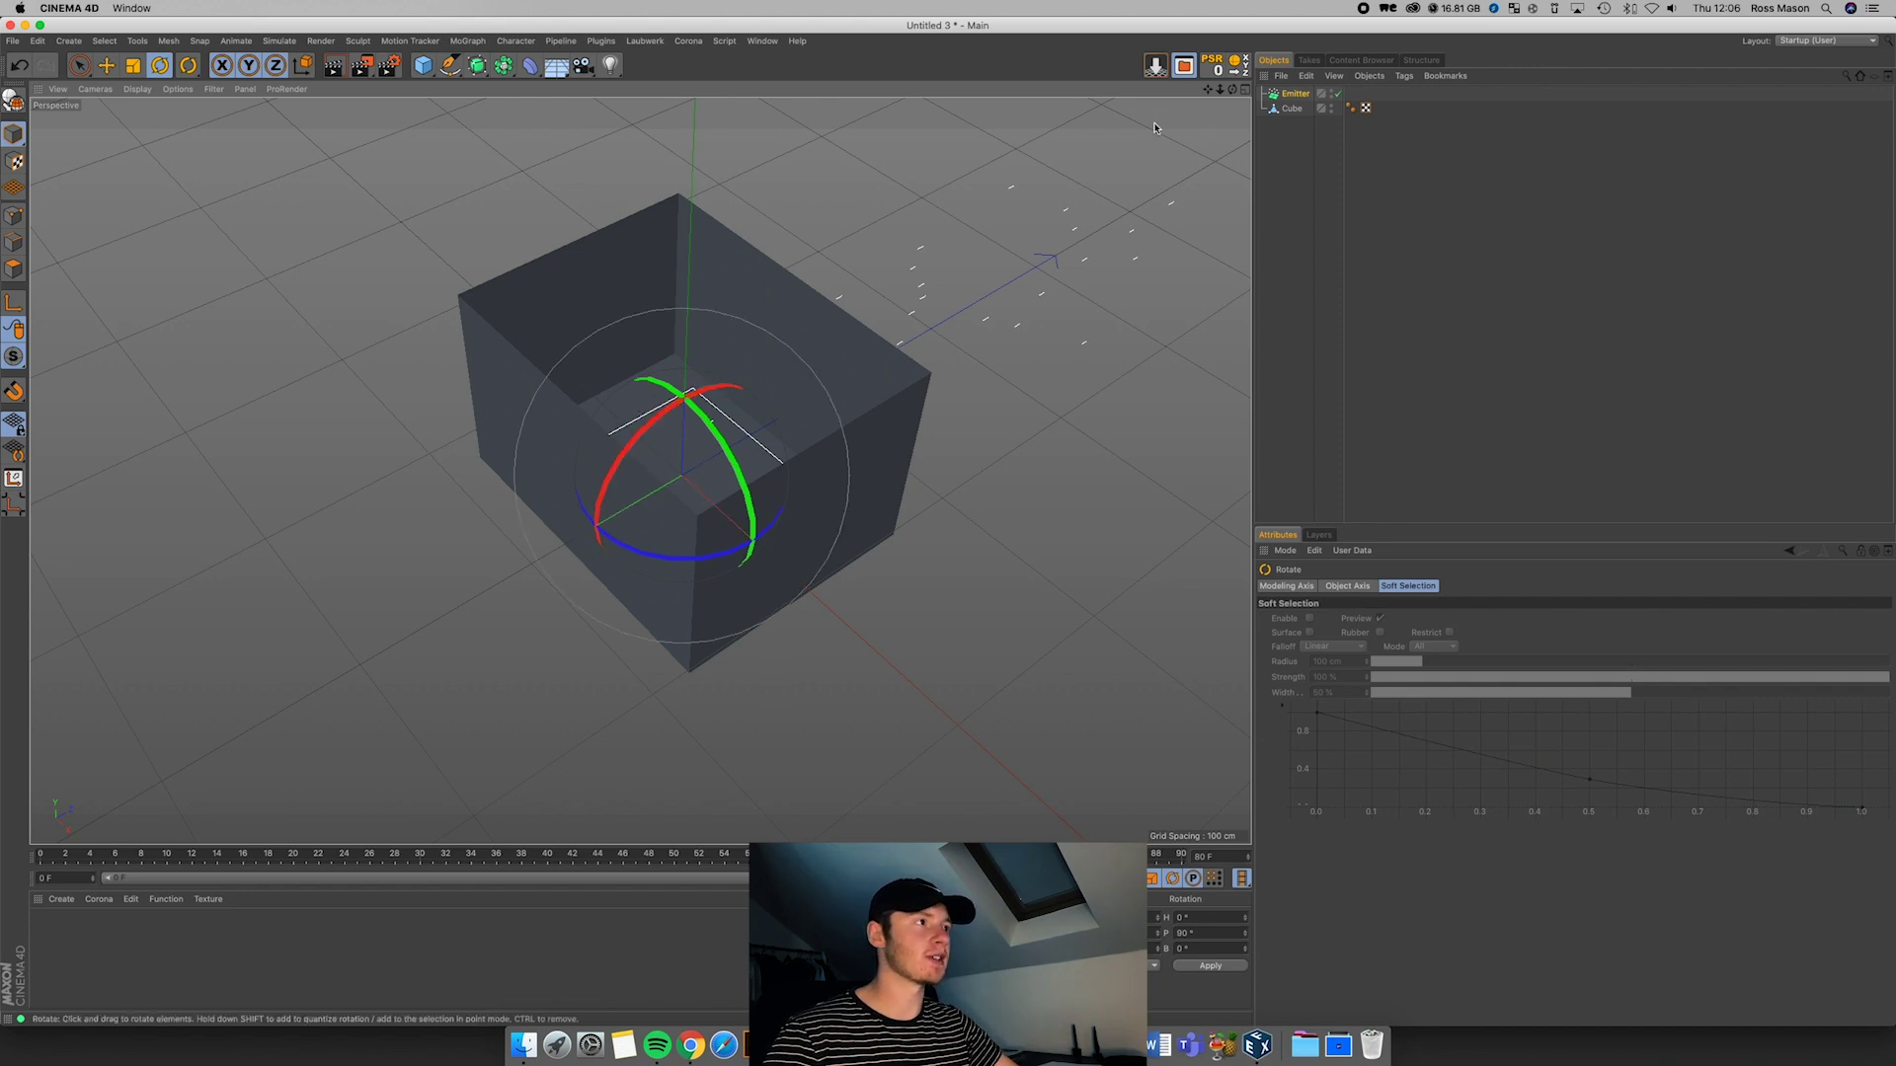
Step: Using the front view, lower the Emitter slightly to the base of the box
key("F5")
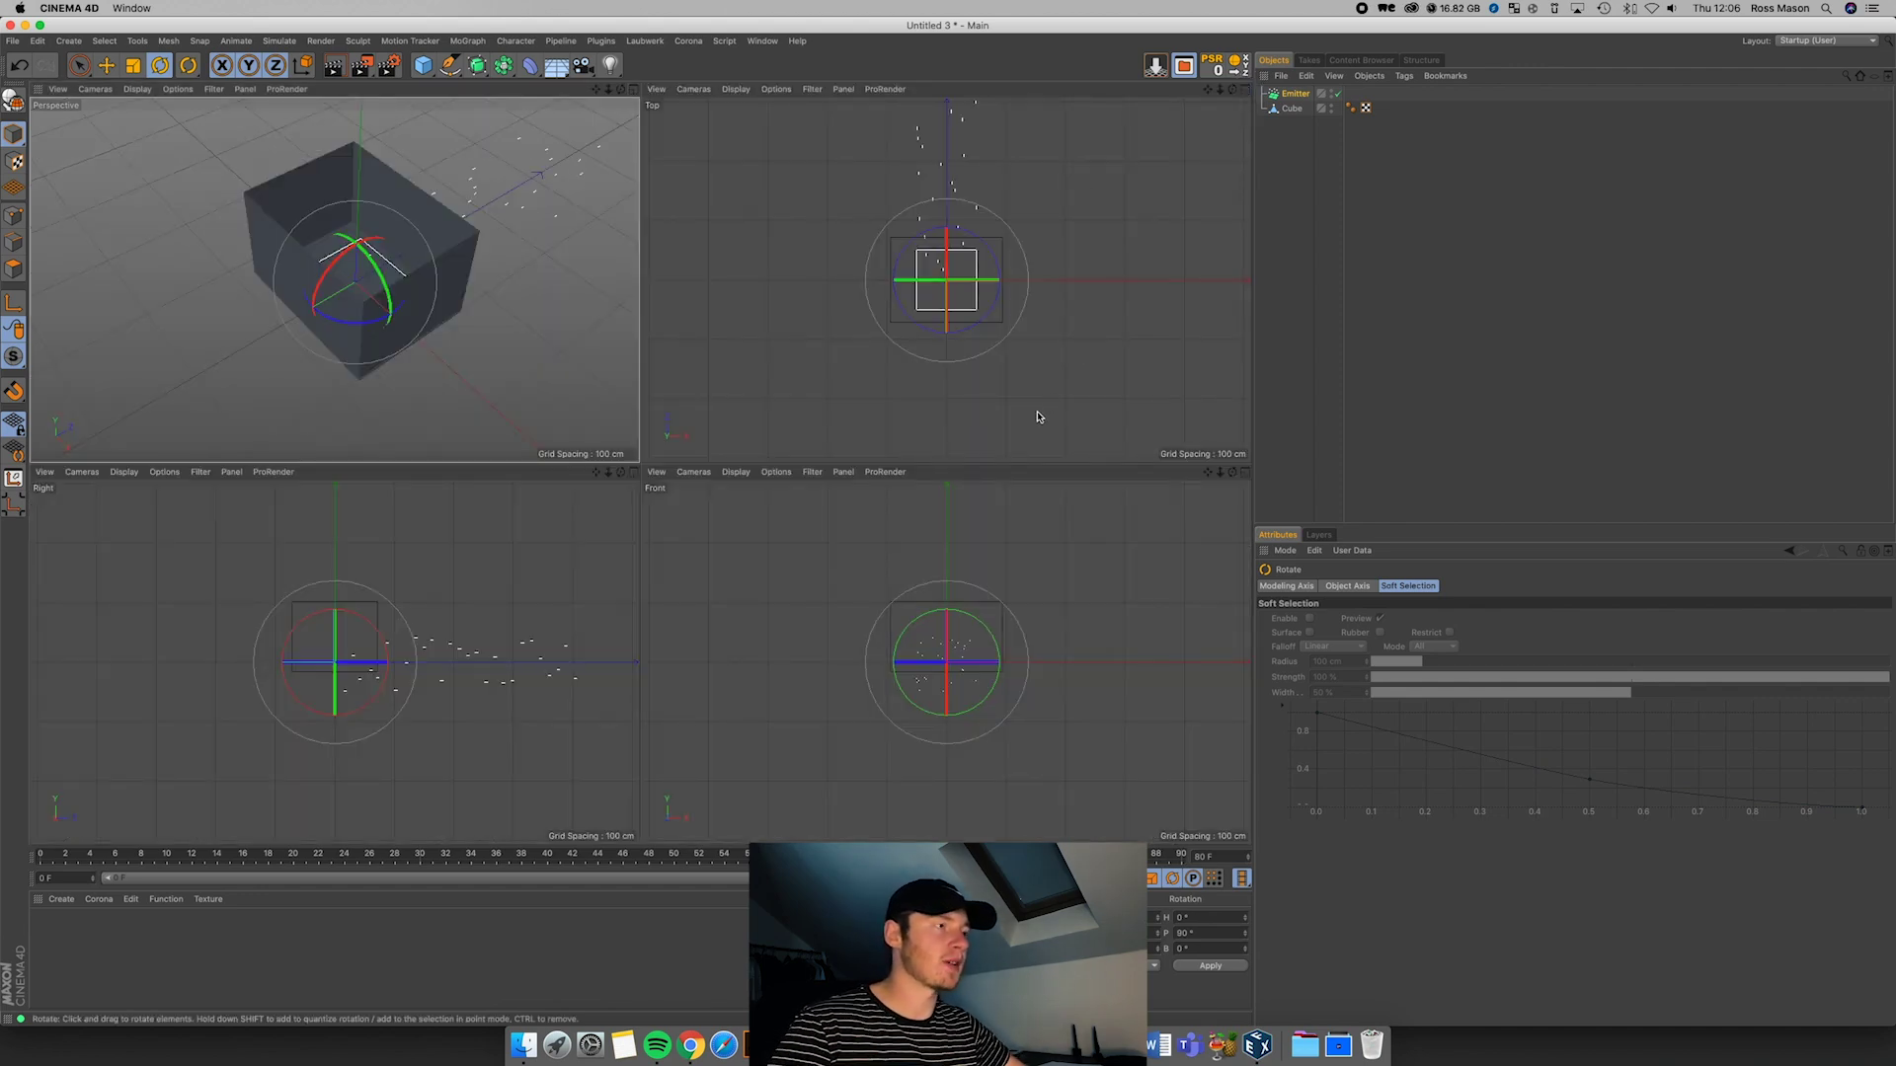
key("e")
left_click_drag(944, 581, 945, 598)
Step: Set the Emitter's X-Size to 173 cm and Y-Size to 128 cm to fit the box floor, and preview the emission
left_click(1297, 96)
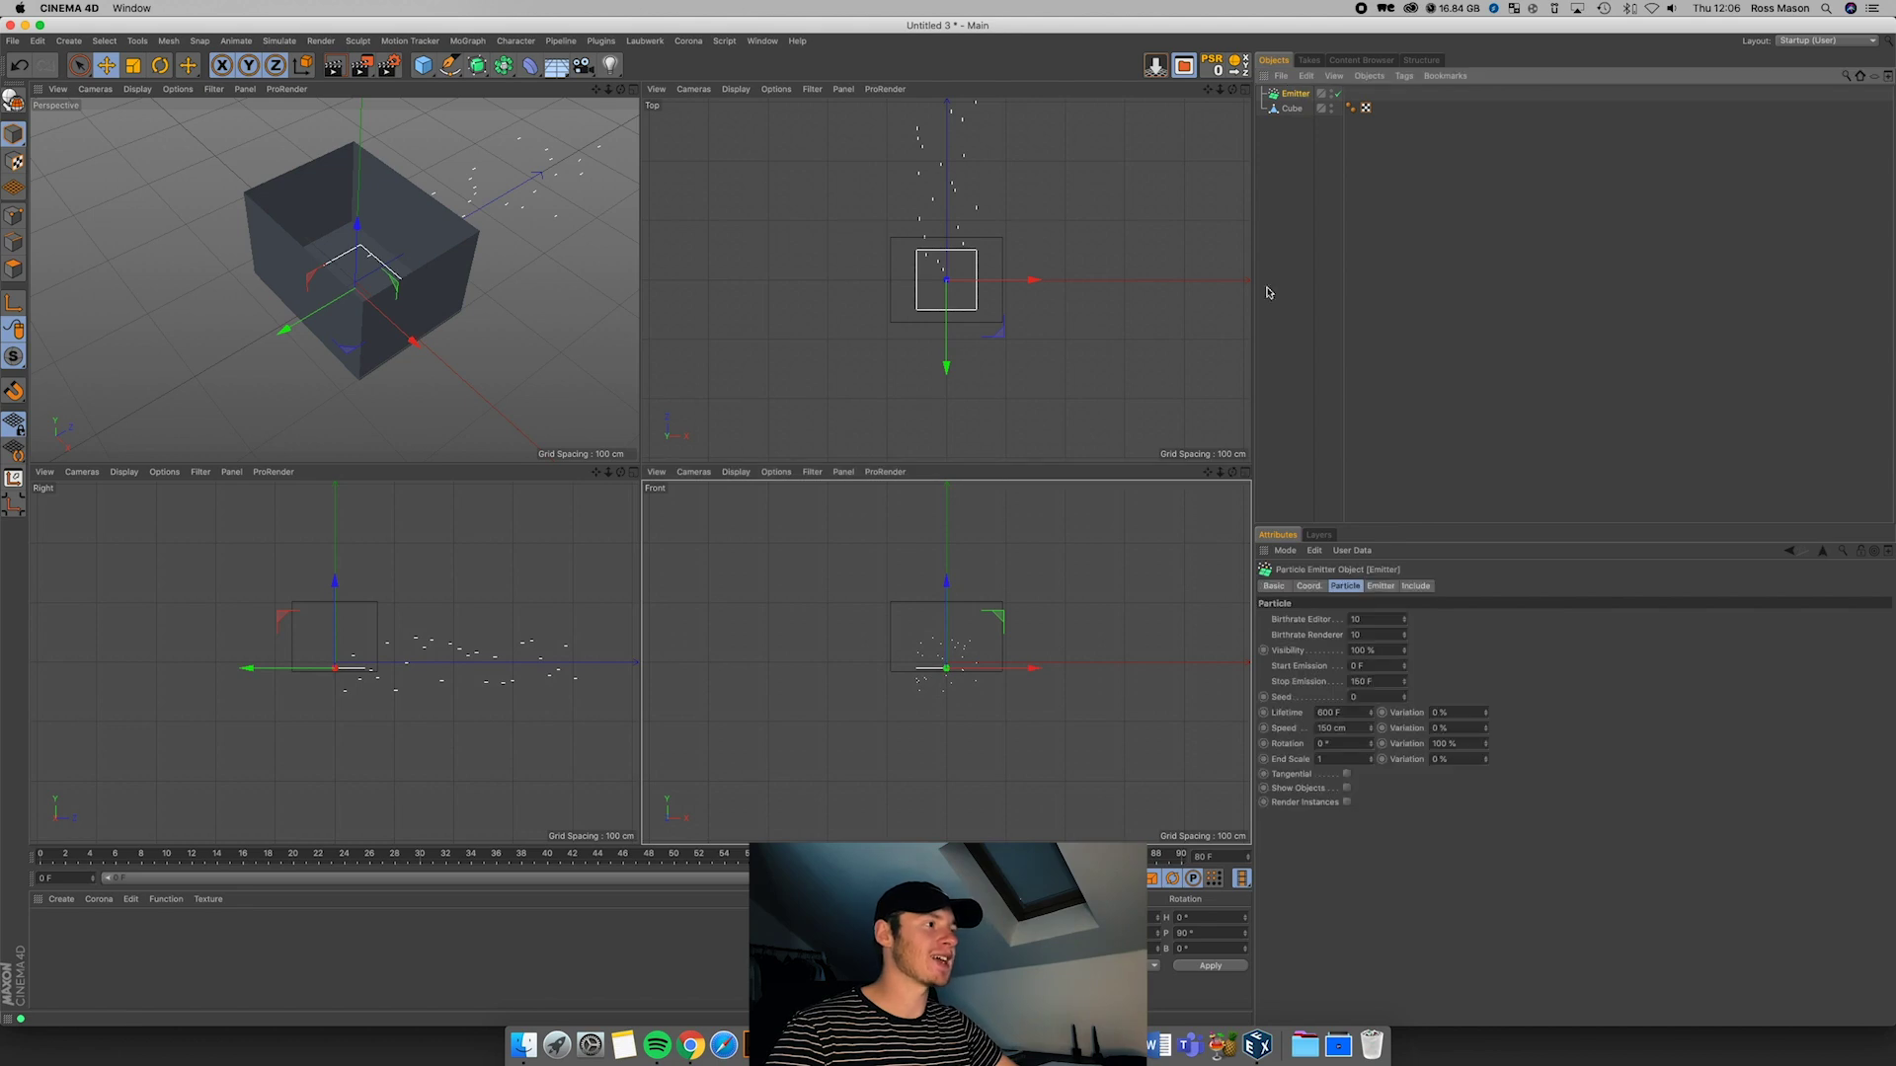
left_click(1380, 587)
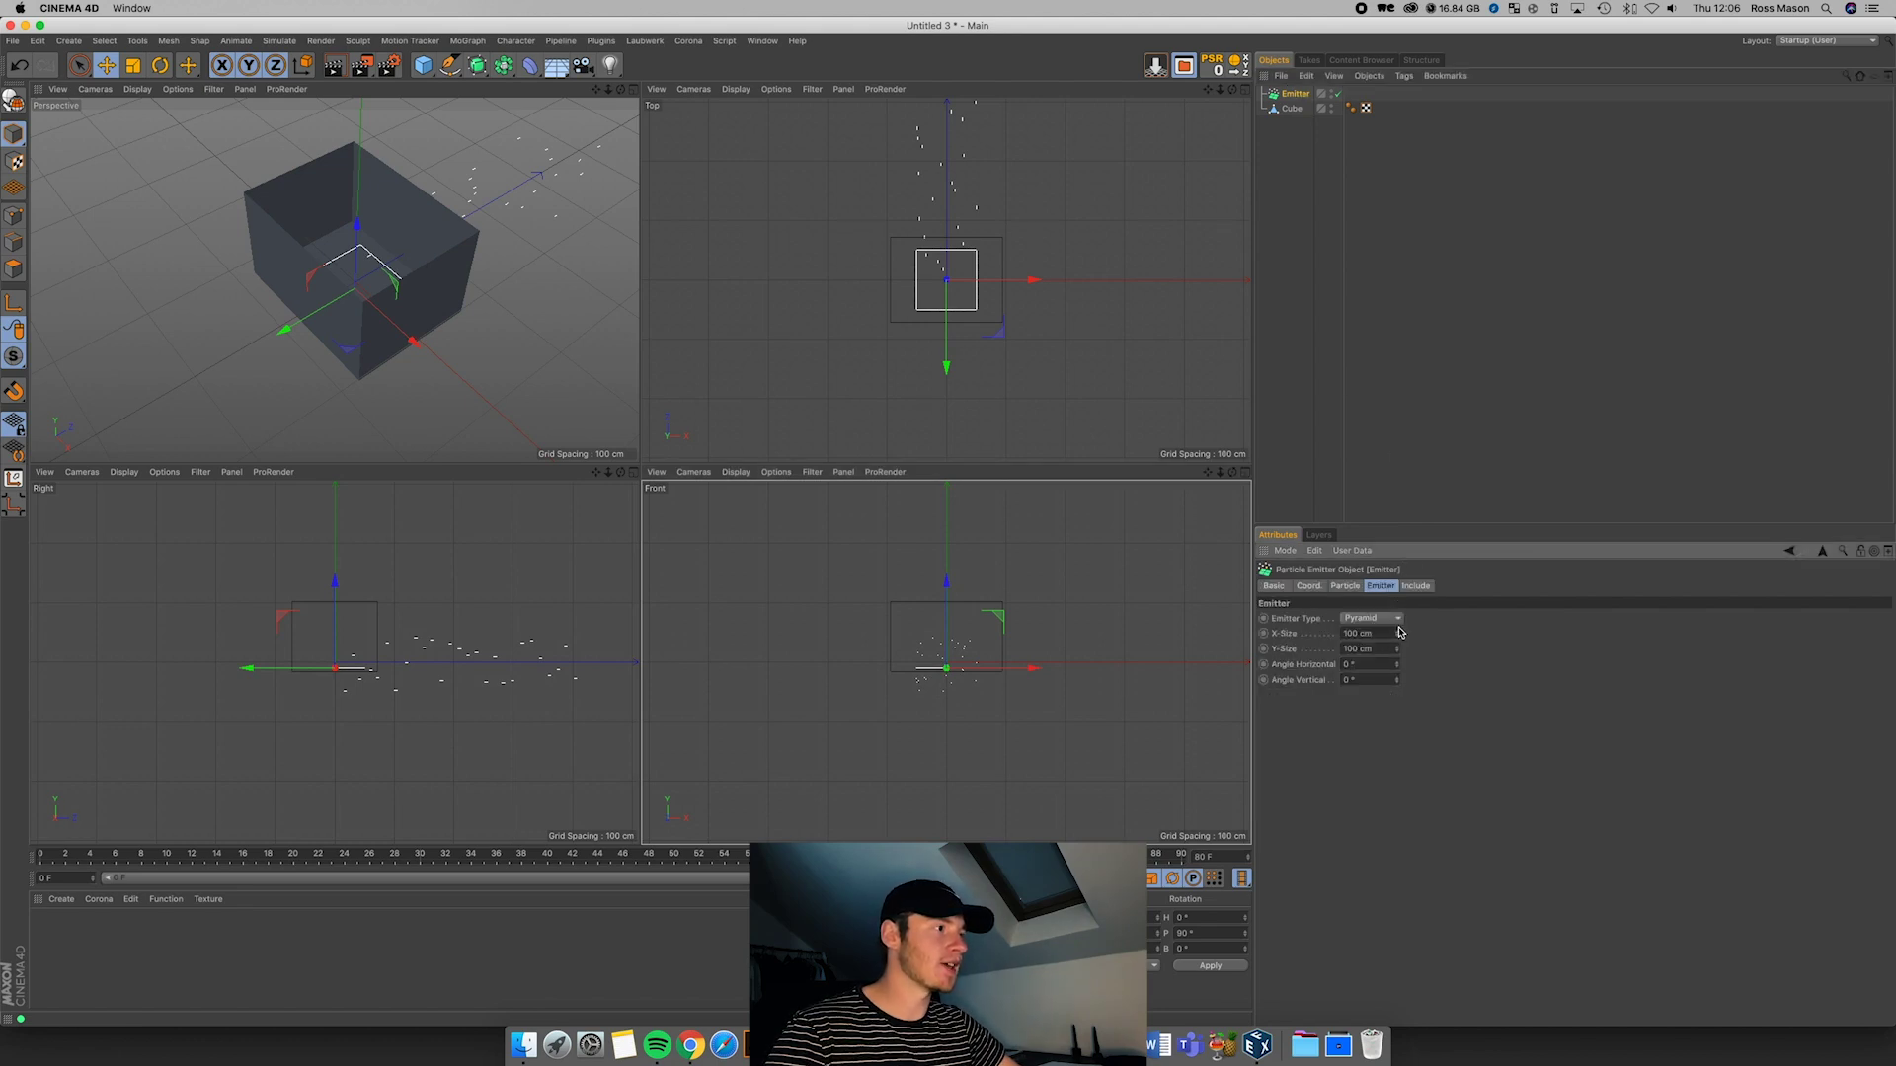
left_click_drag(1396, 632, 1432, 656)
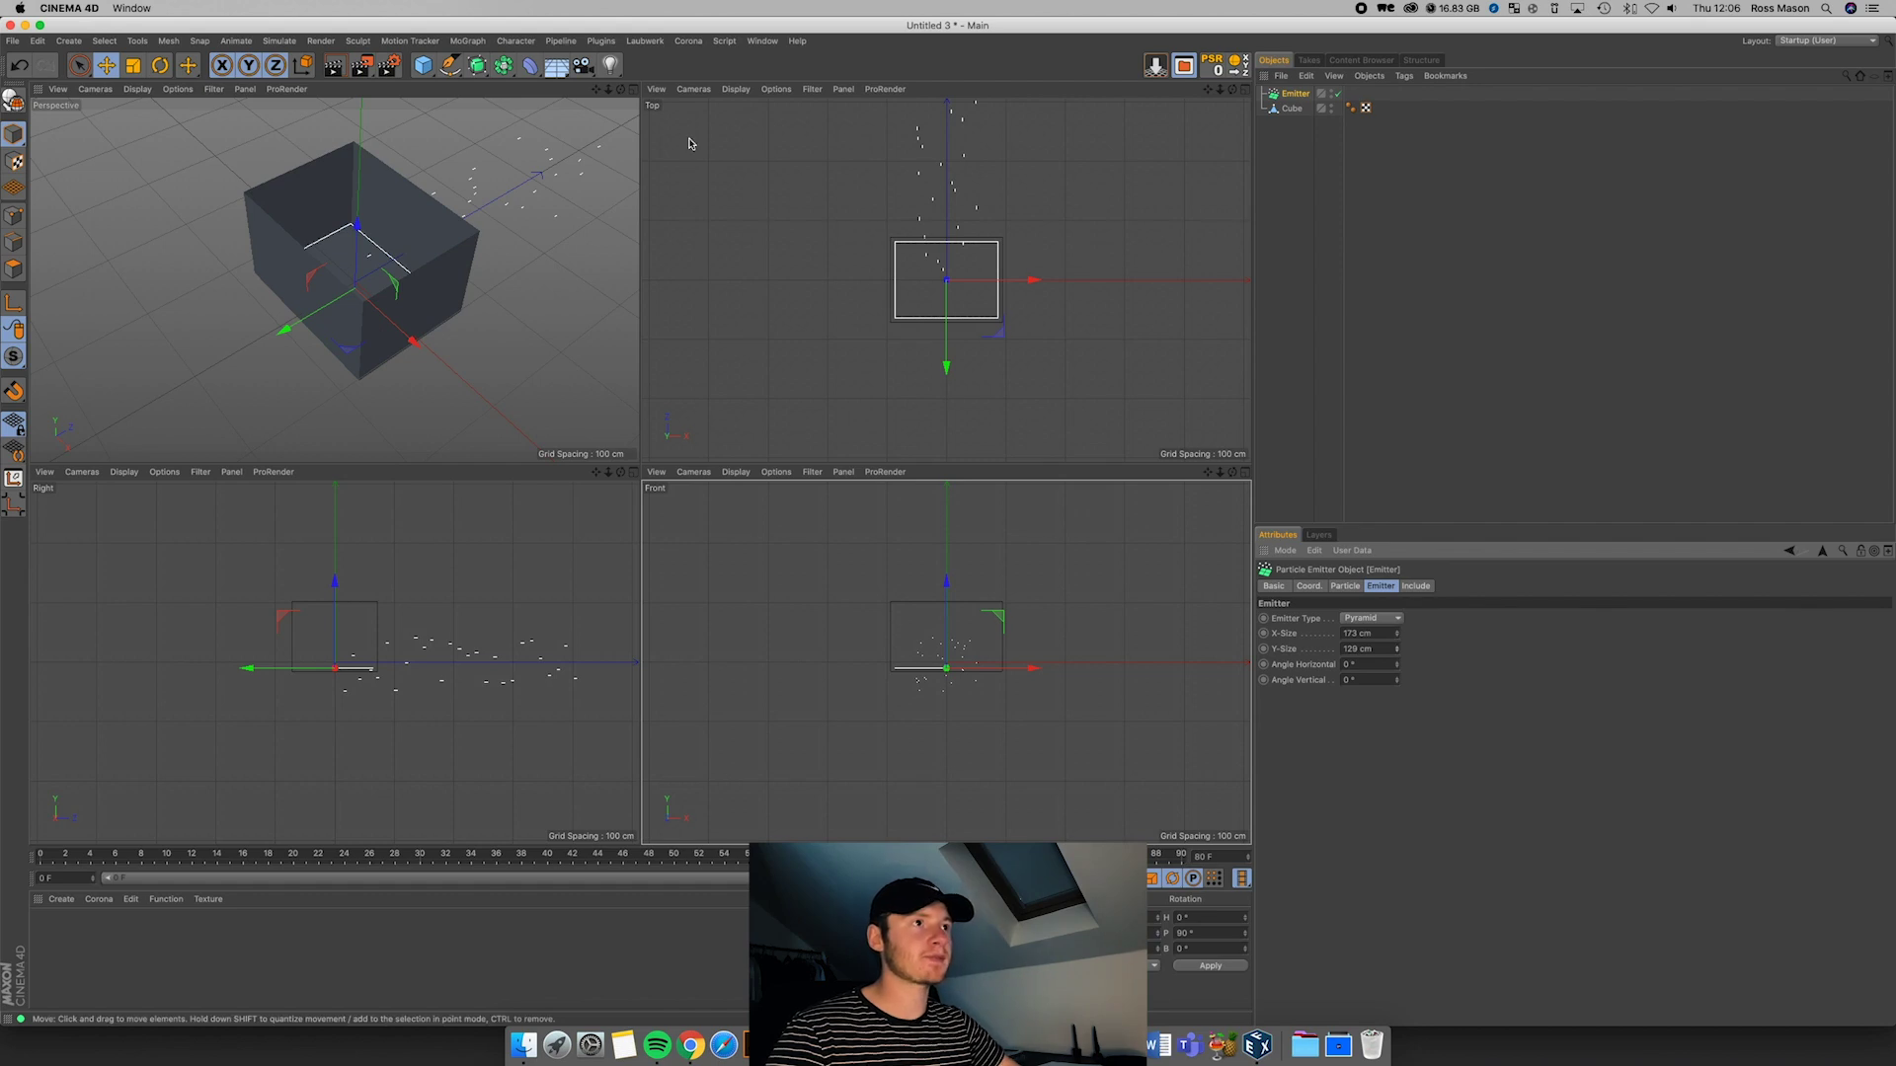
key("F1")
left_click_drag(1233, 89, 1234, 44)
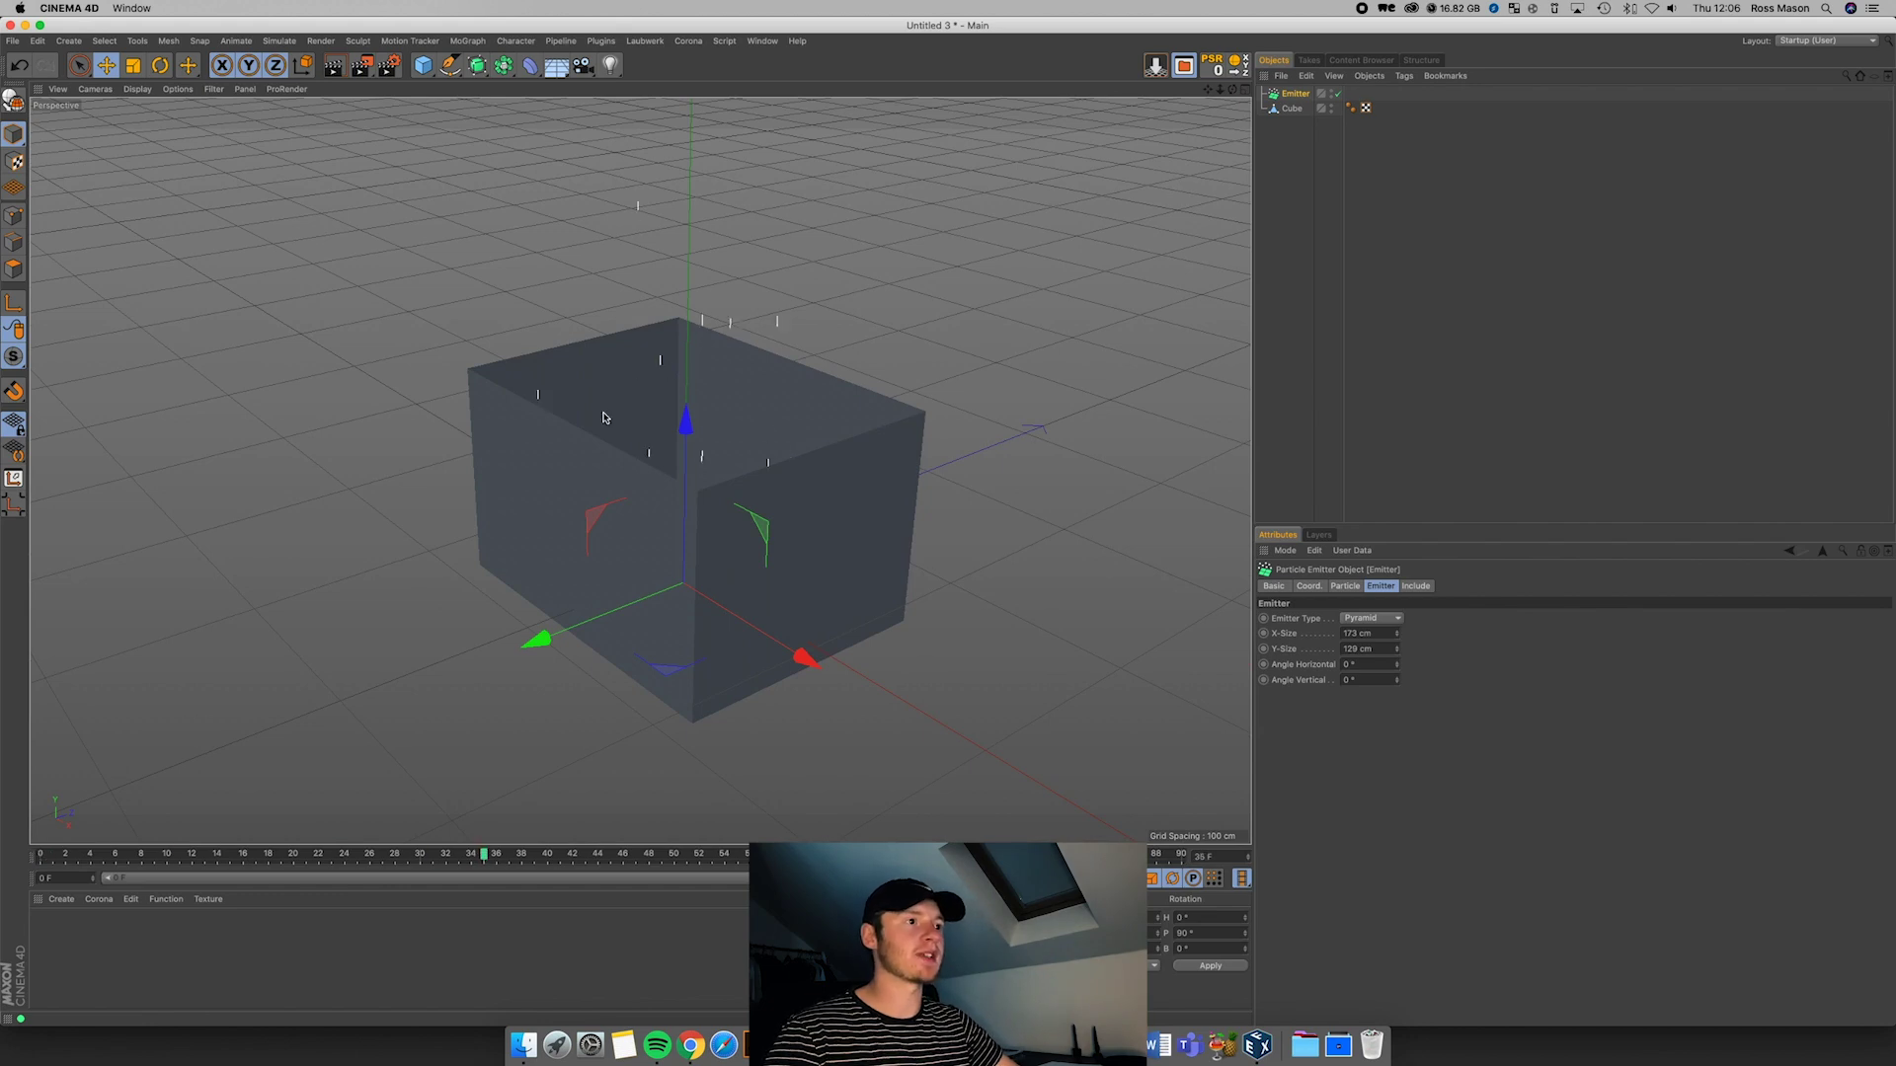
left_click(971, 878)
left_click(910, 878)
left_click_drag(1221, 92, 1201, 104)
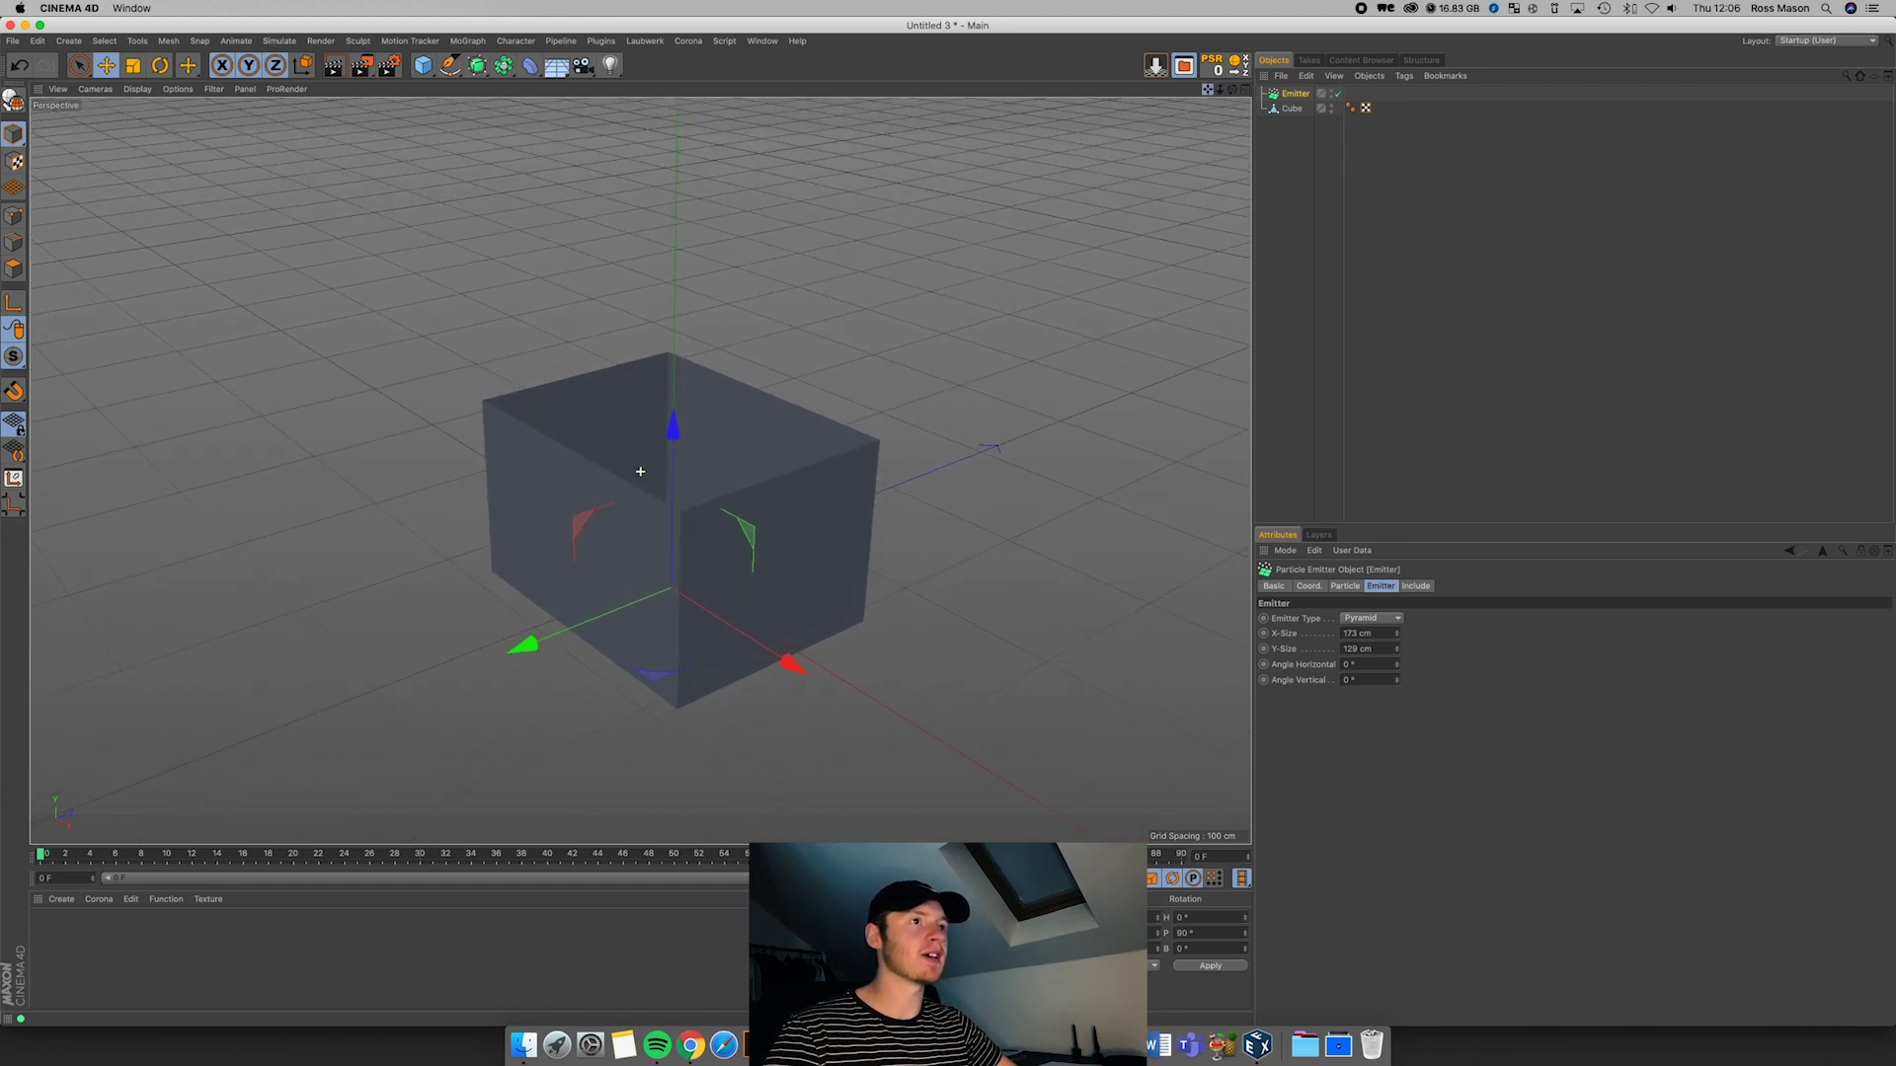
Step: Add a Sphere and make it a child of the Emitter
left_click_drag(423, 66, 734, 106)
left_click_drag(1292, 94, 1292, 111)
left_click(1294, 94)
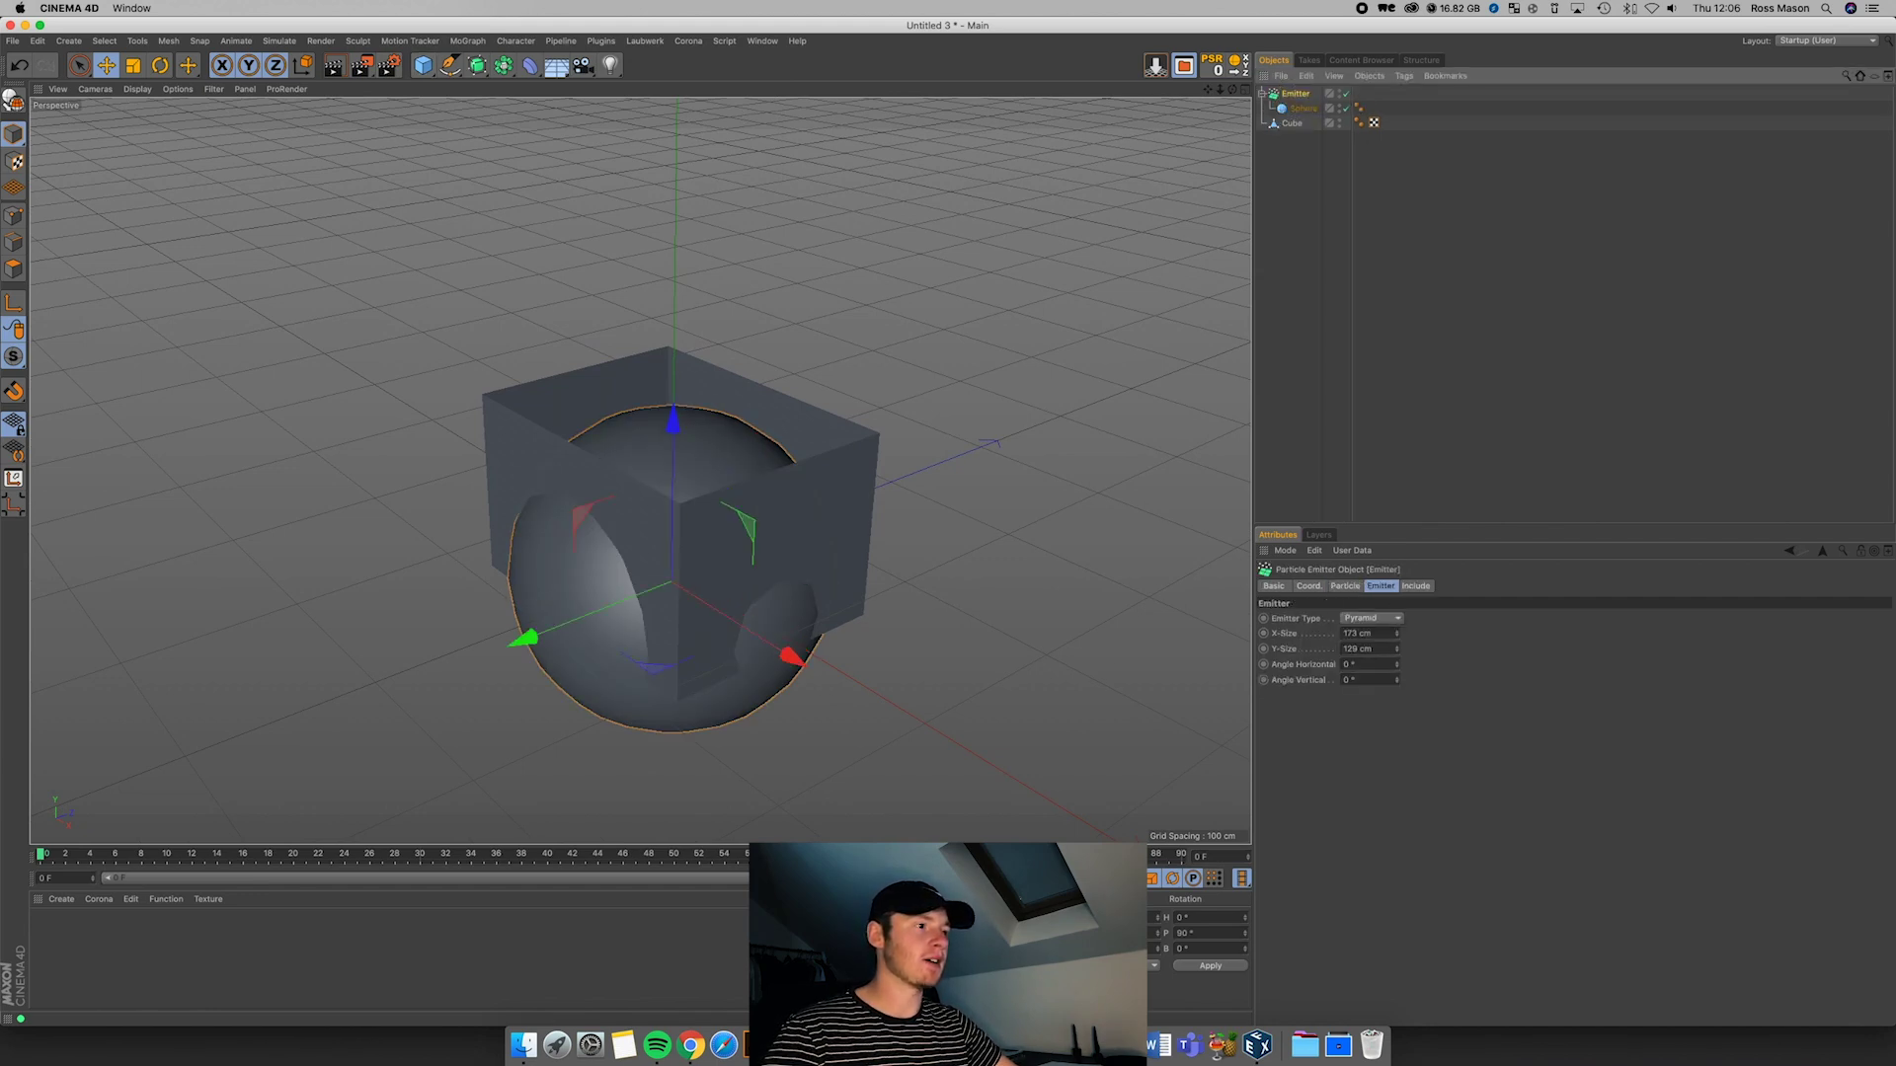
Step: Enable Show Objects on the Emitter, play the animation to check the emitted spheres, and return to the first frame
key("F8")
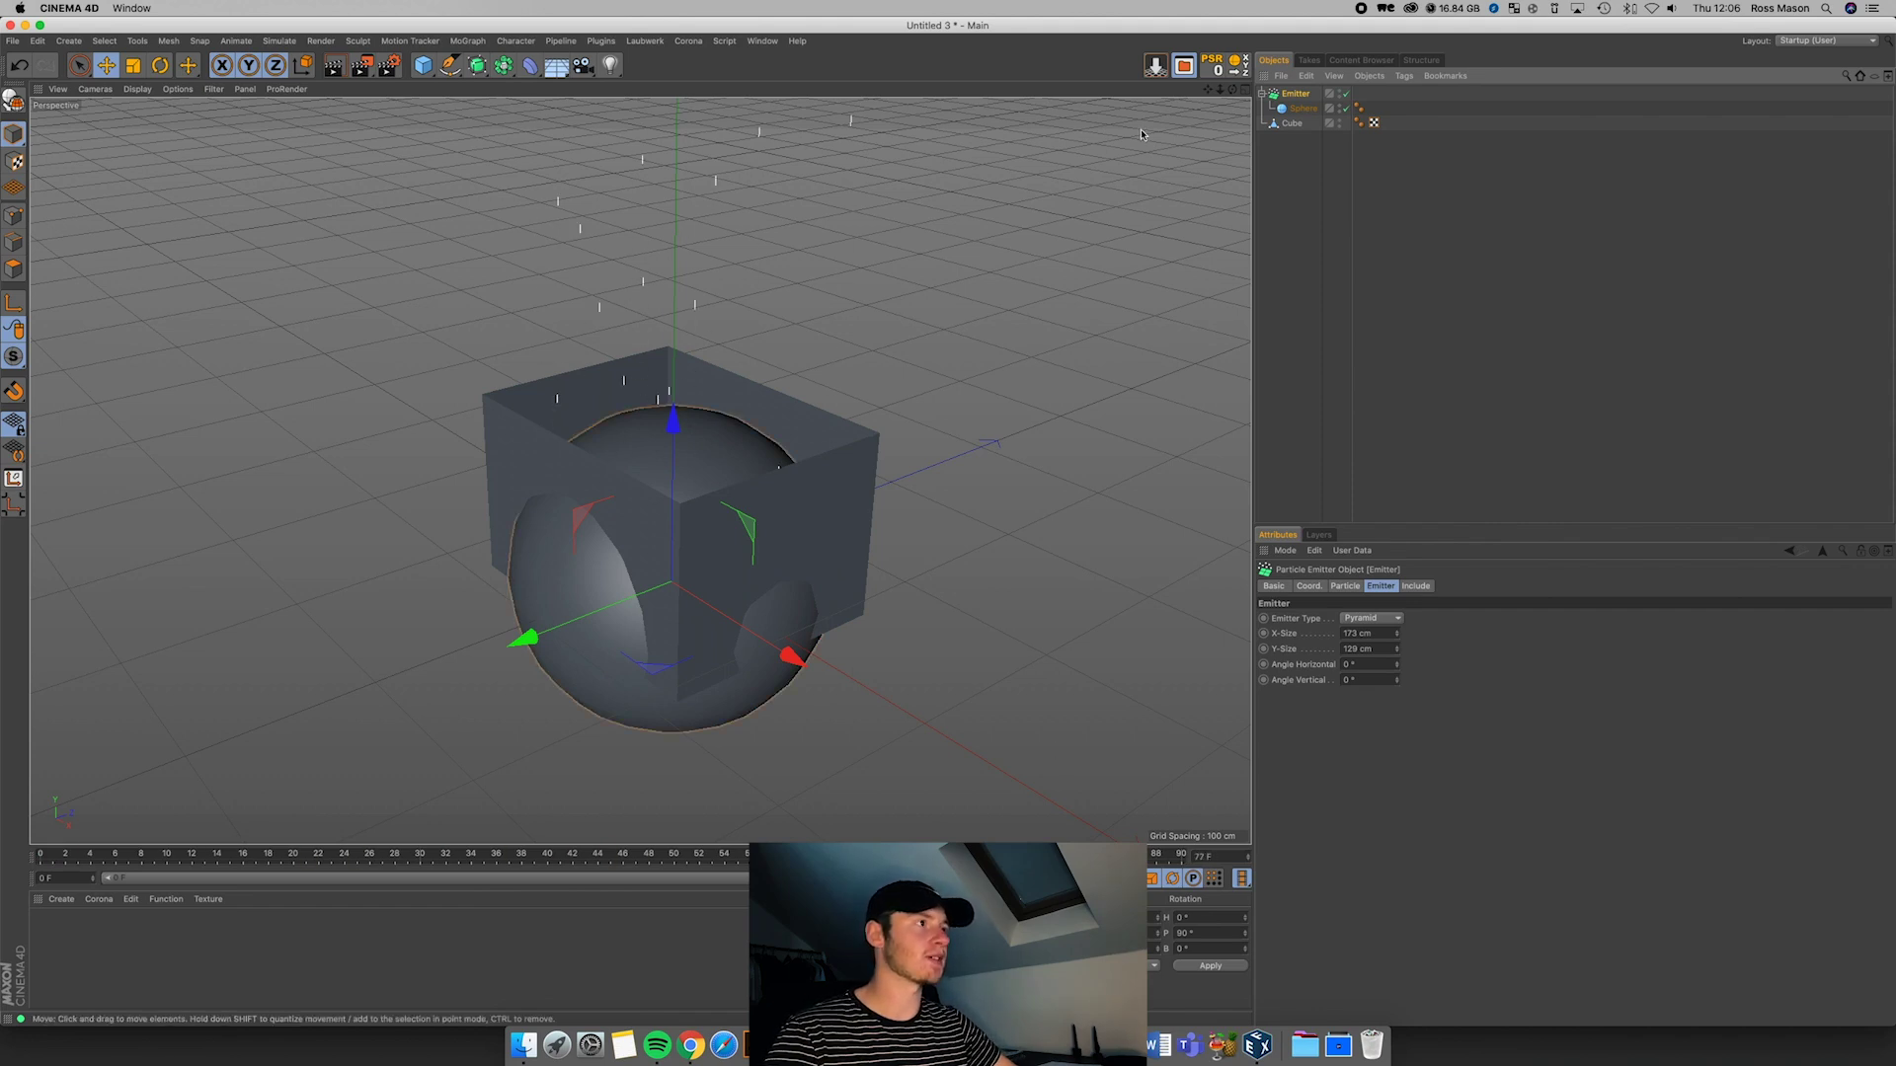
left_click(1347, 587)
left_click(1346, 788)
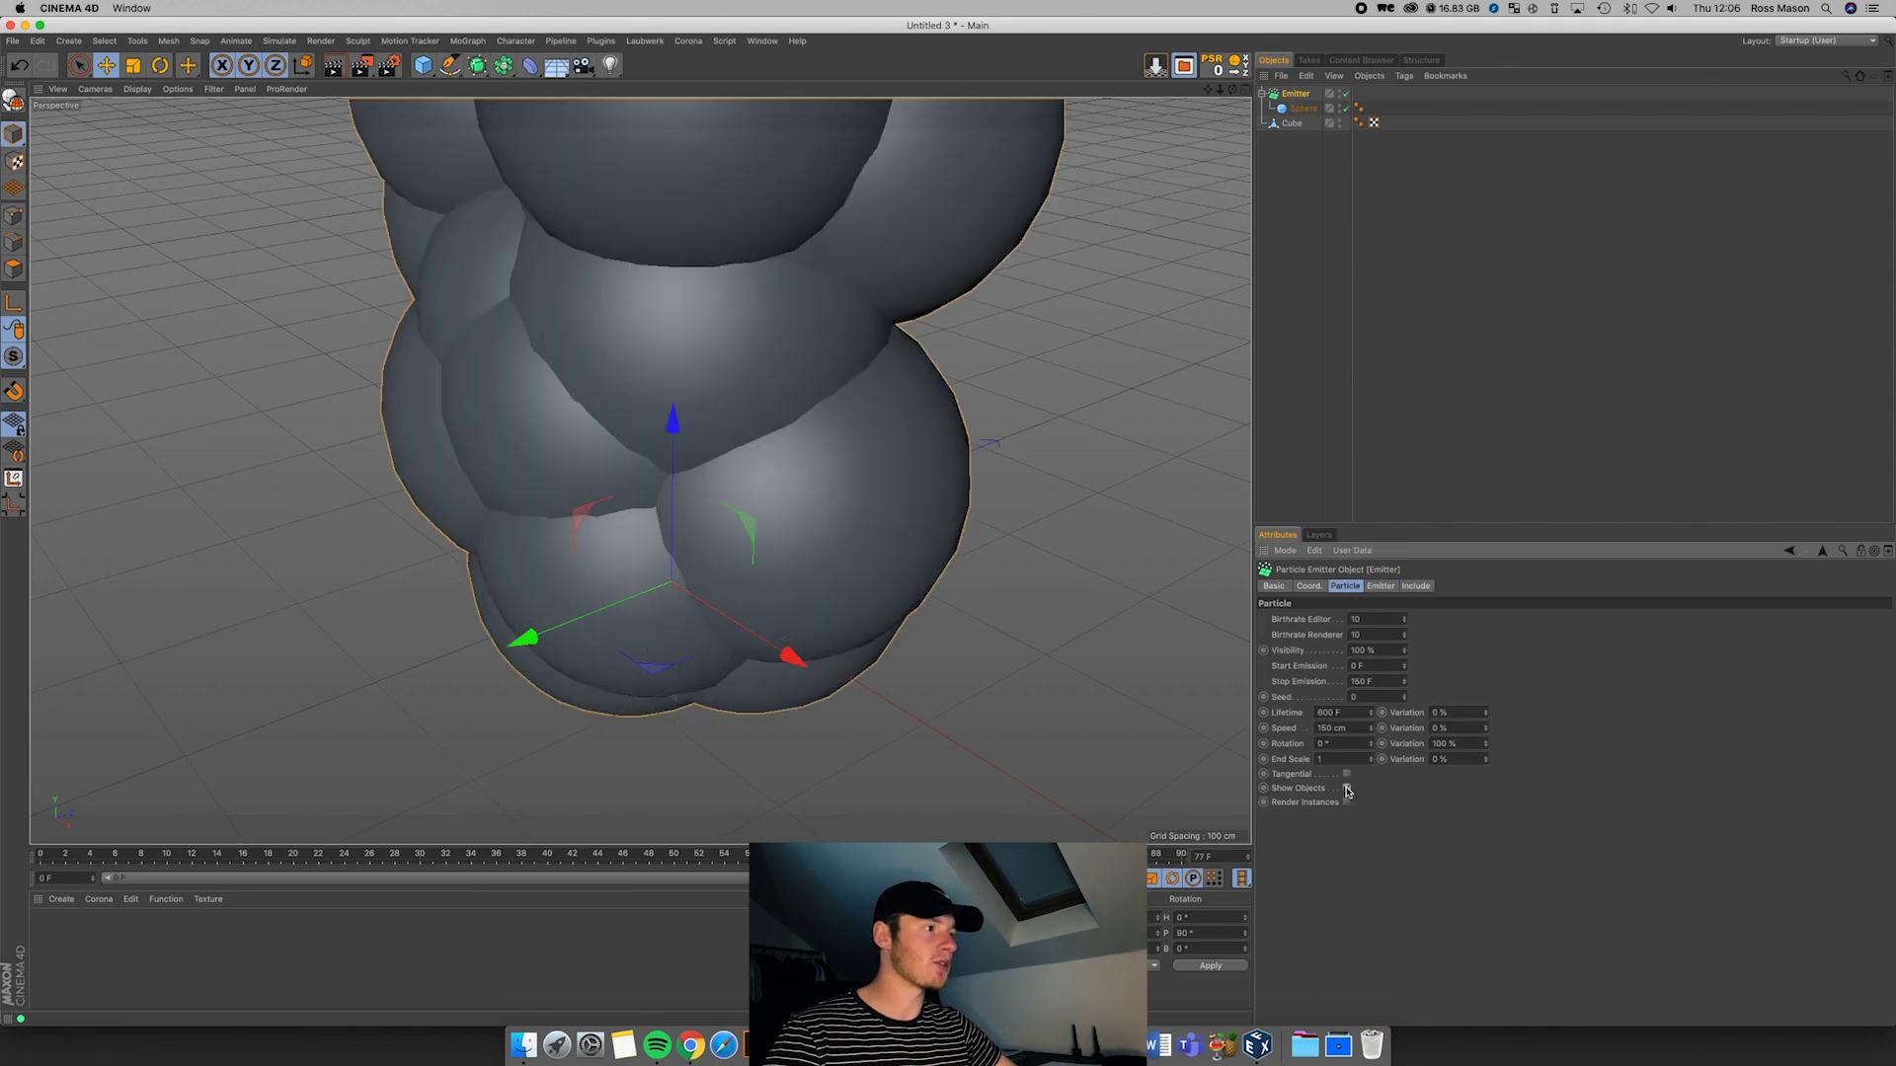
left_click(903, 878)
left_click(965, 877)
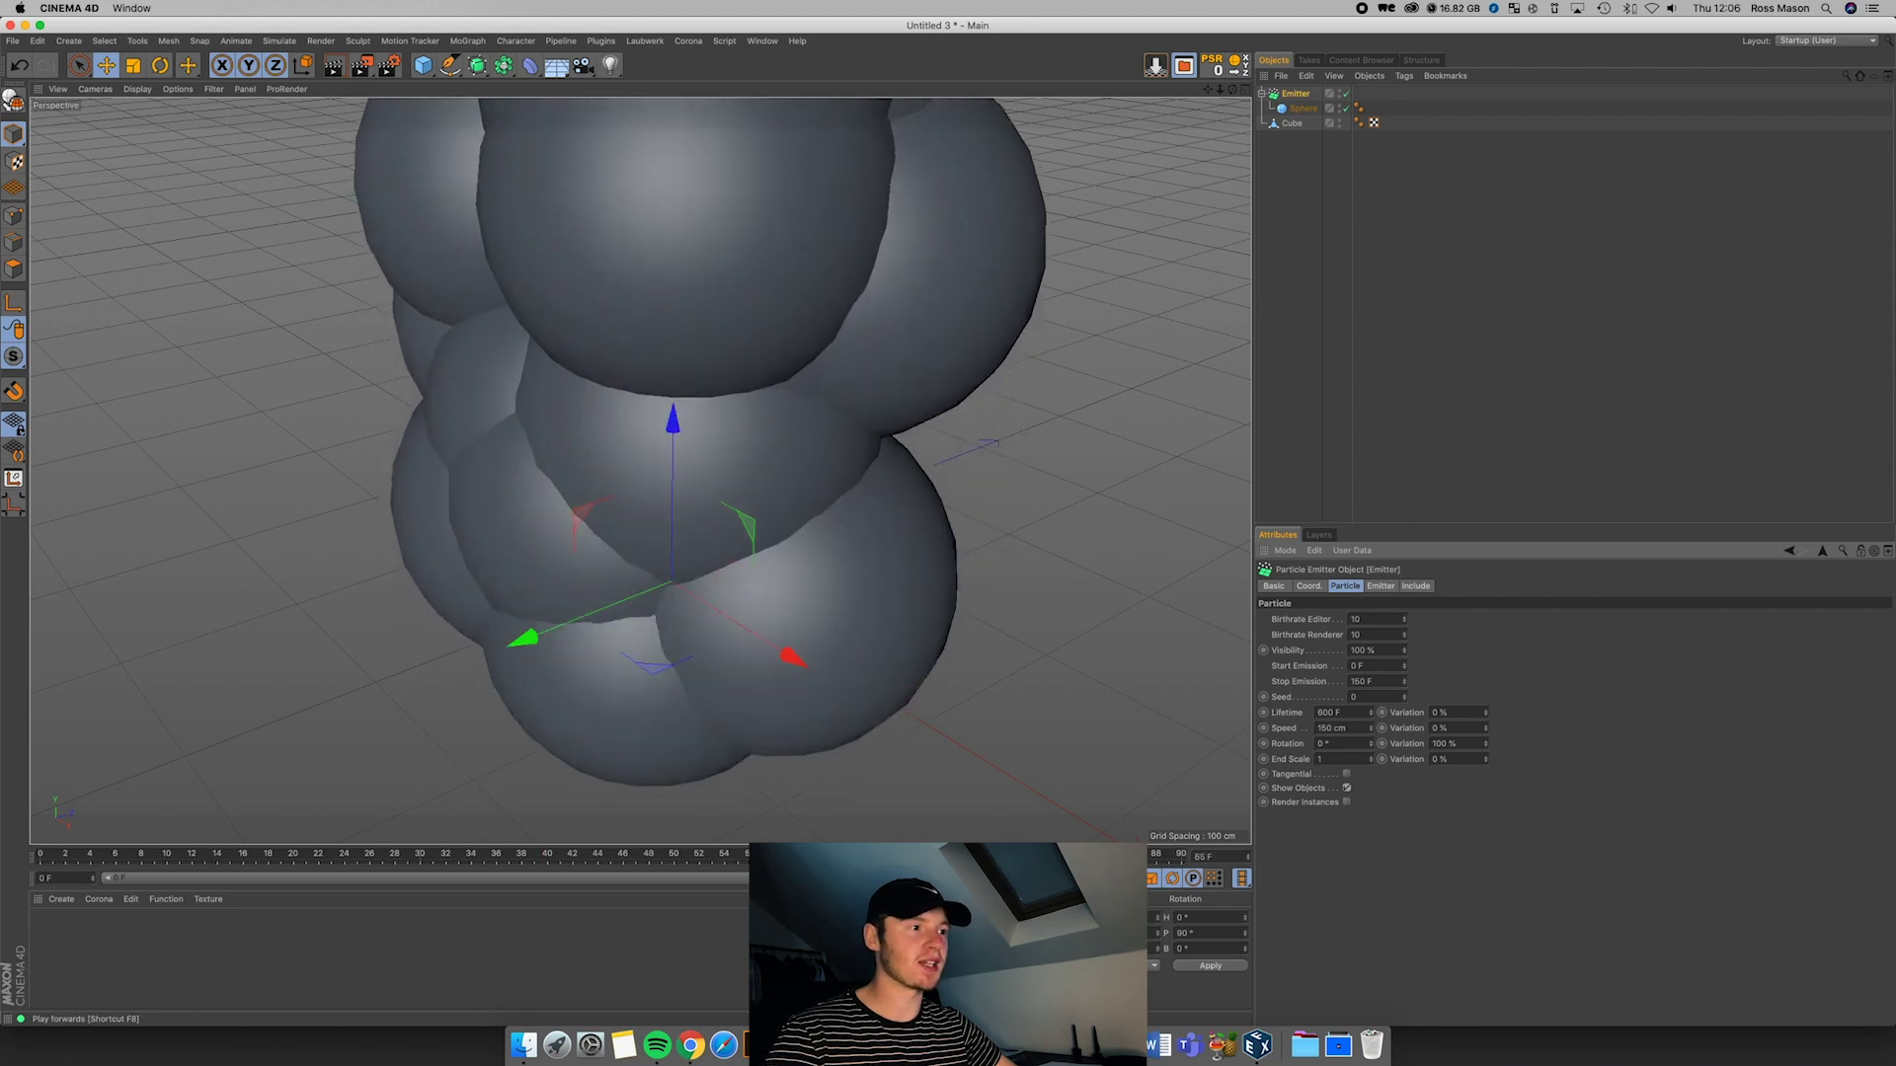
left_click(902, 878)
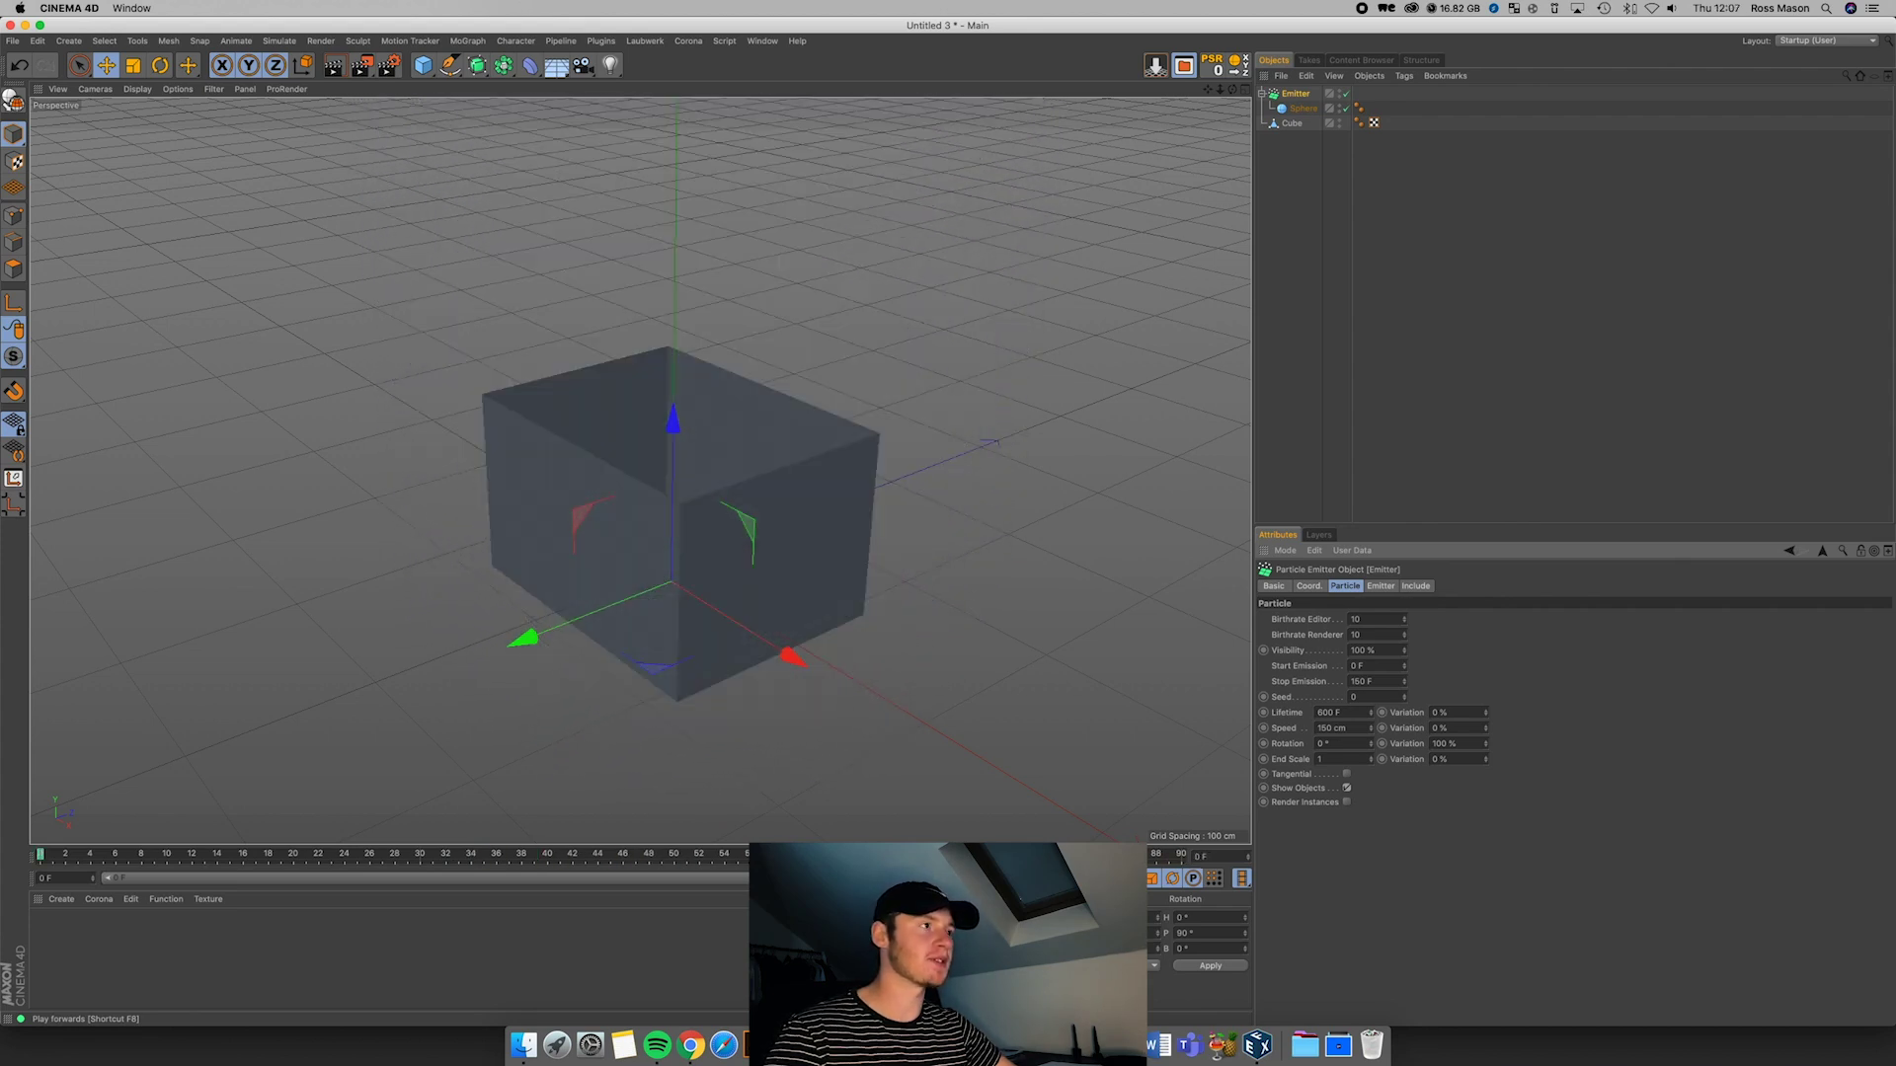
Step: Advance the animation to frame 20 and set the Sphere's radius to 12 cm
left_click(1302, 109)
left_click_drag(221, 858, 292, 855)
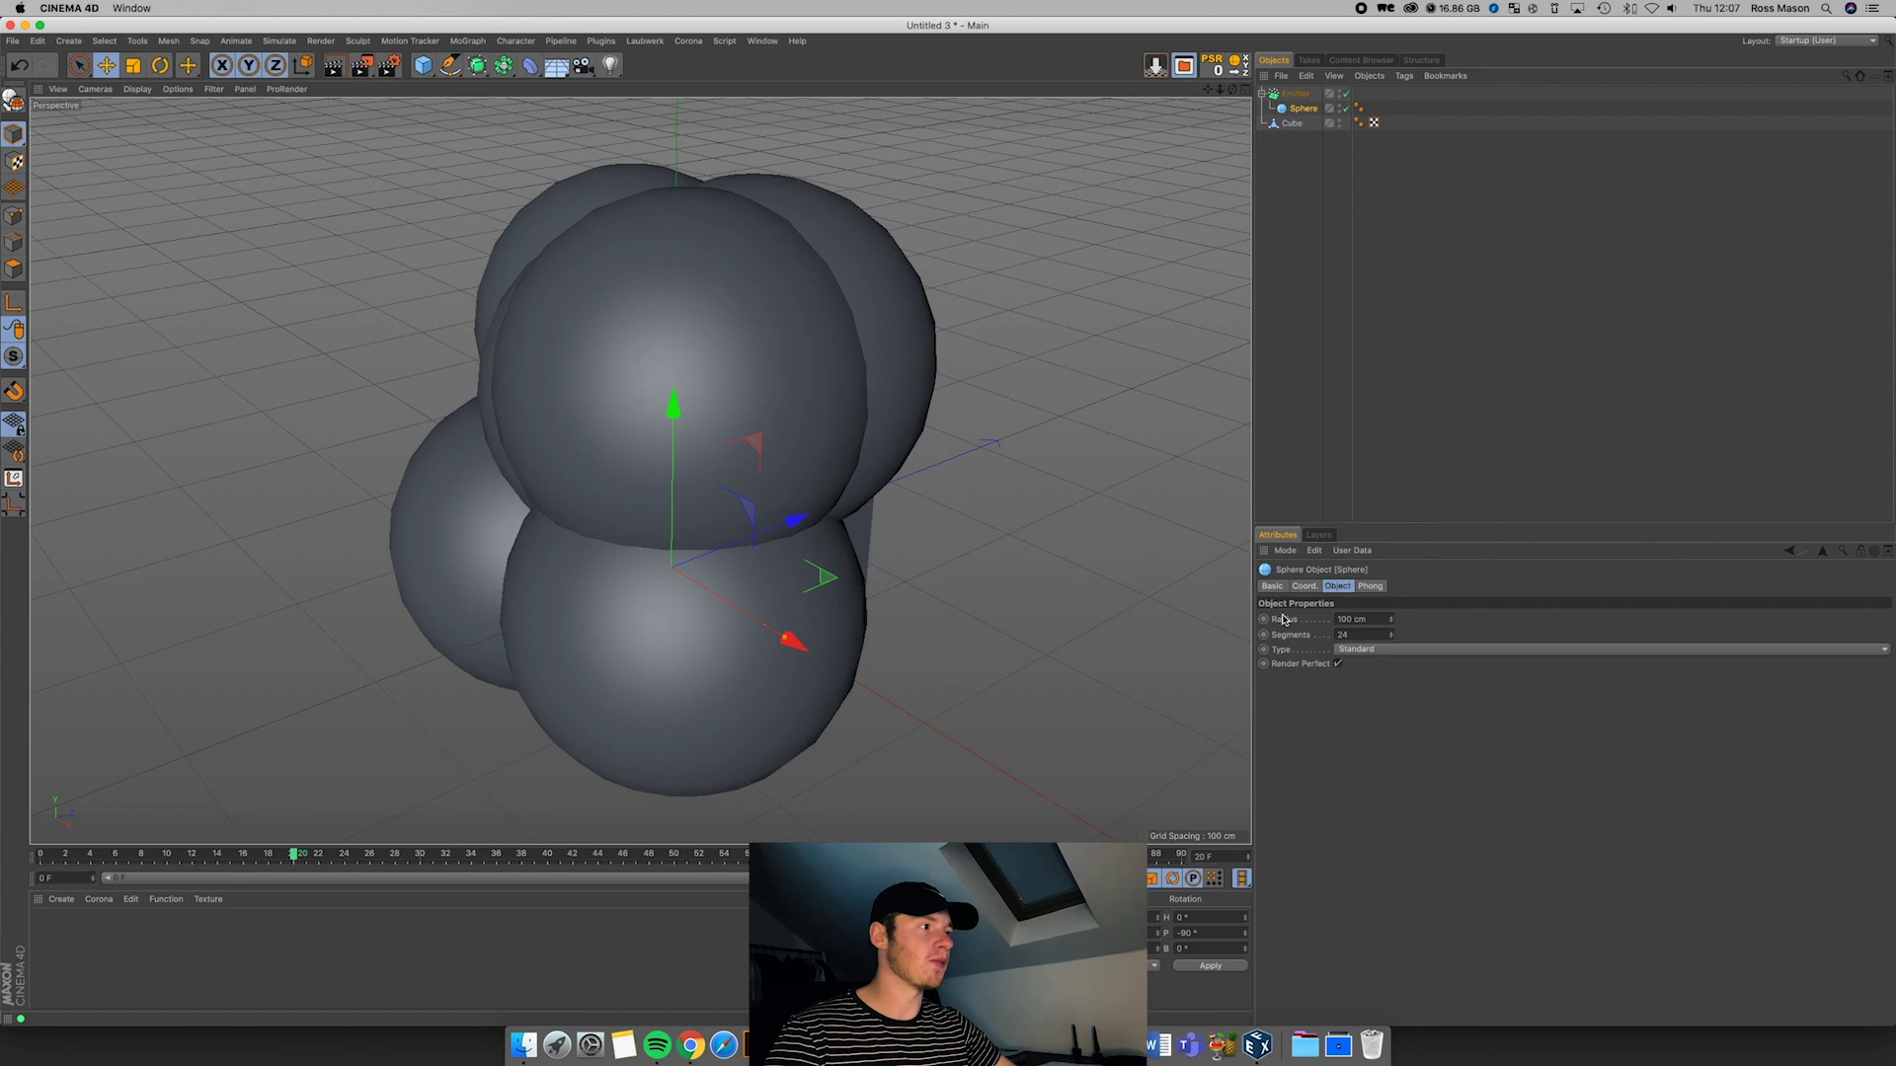
double_click(1348, 618)
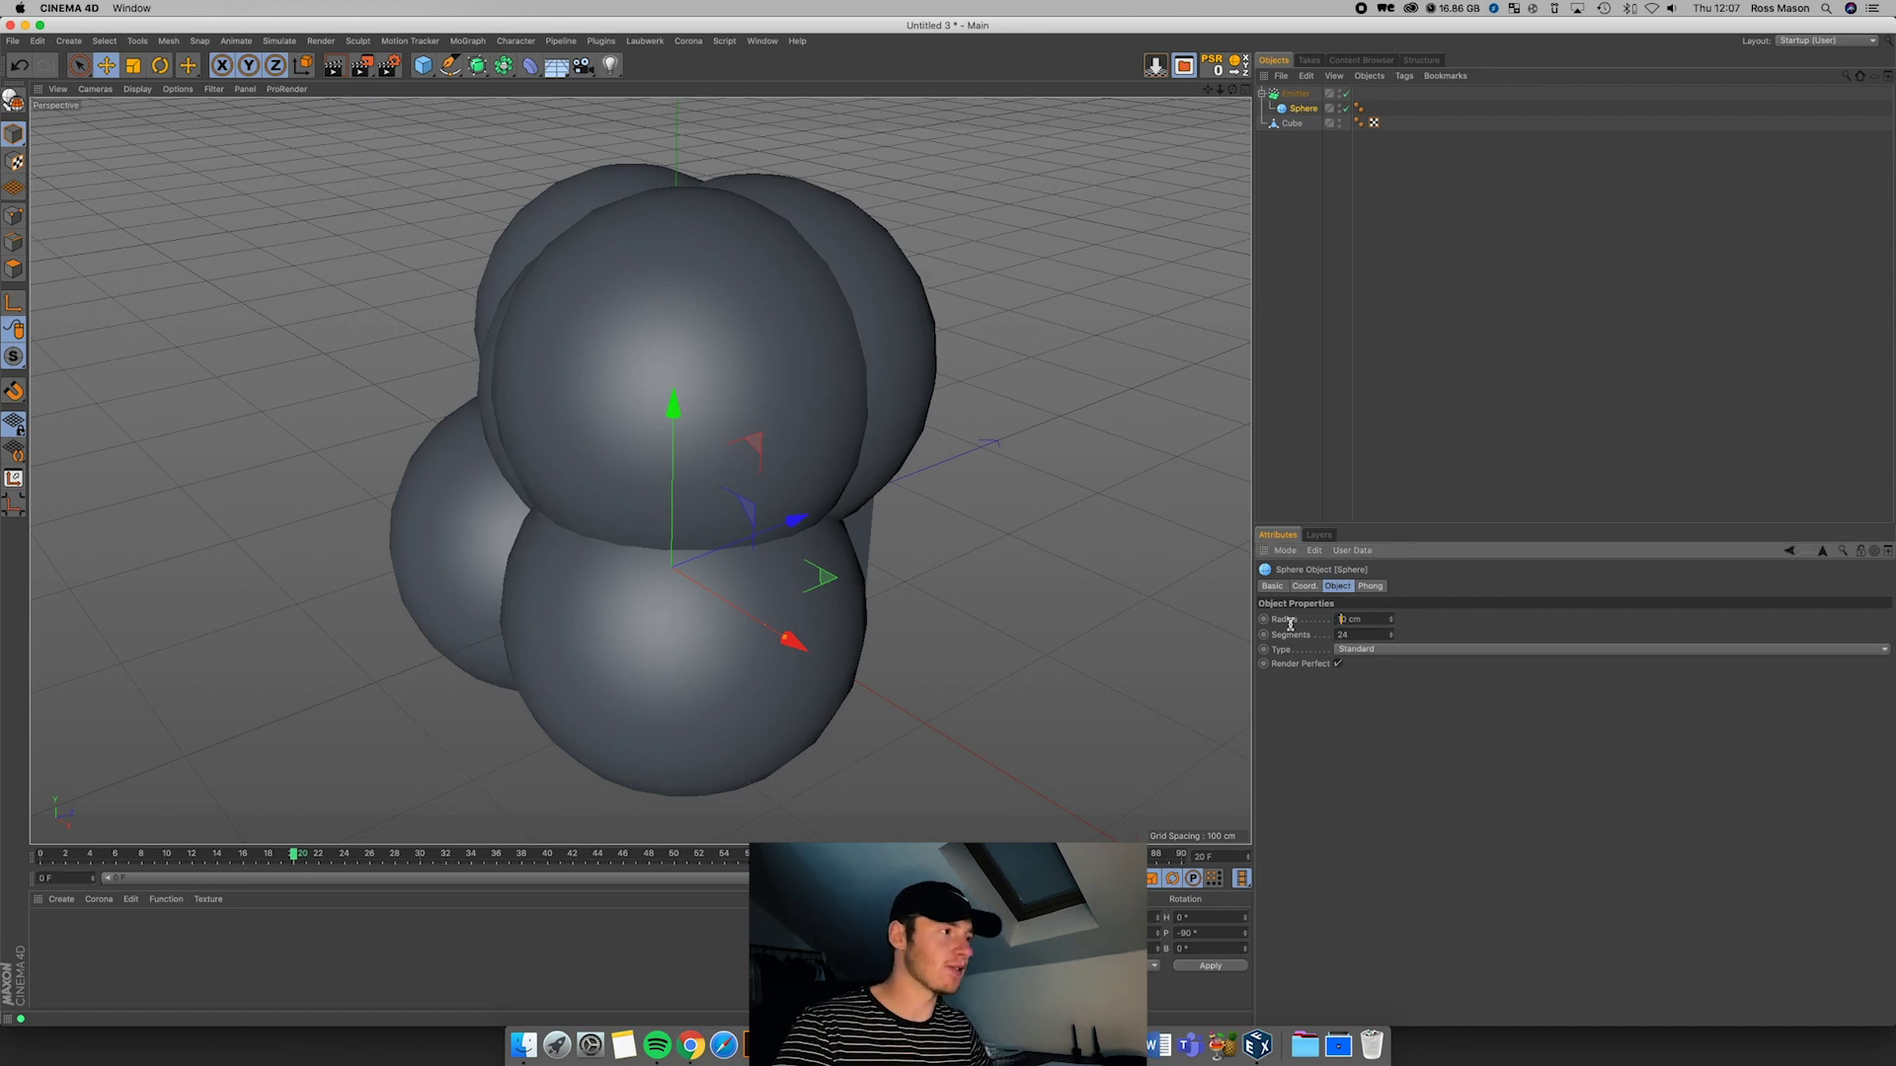
type("12")
key("Return")
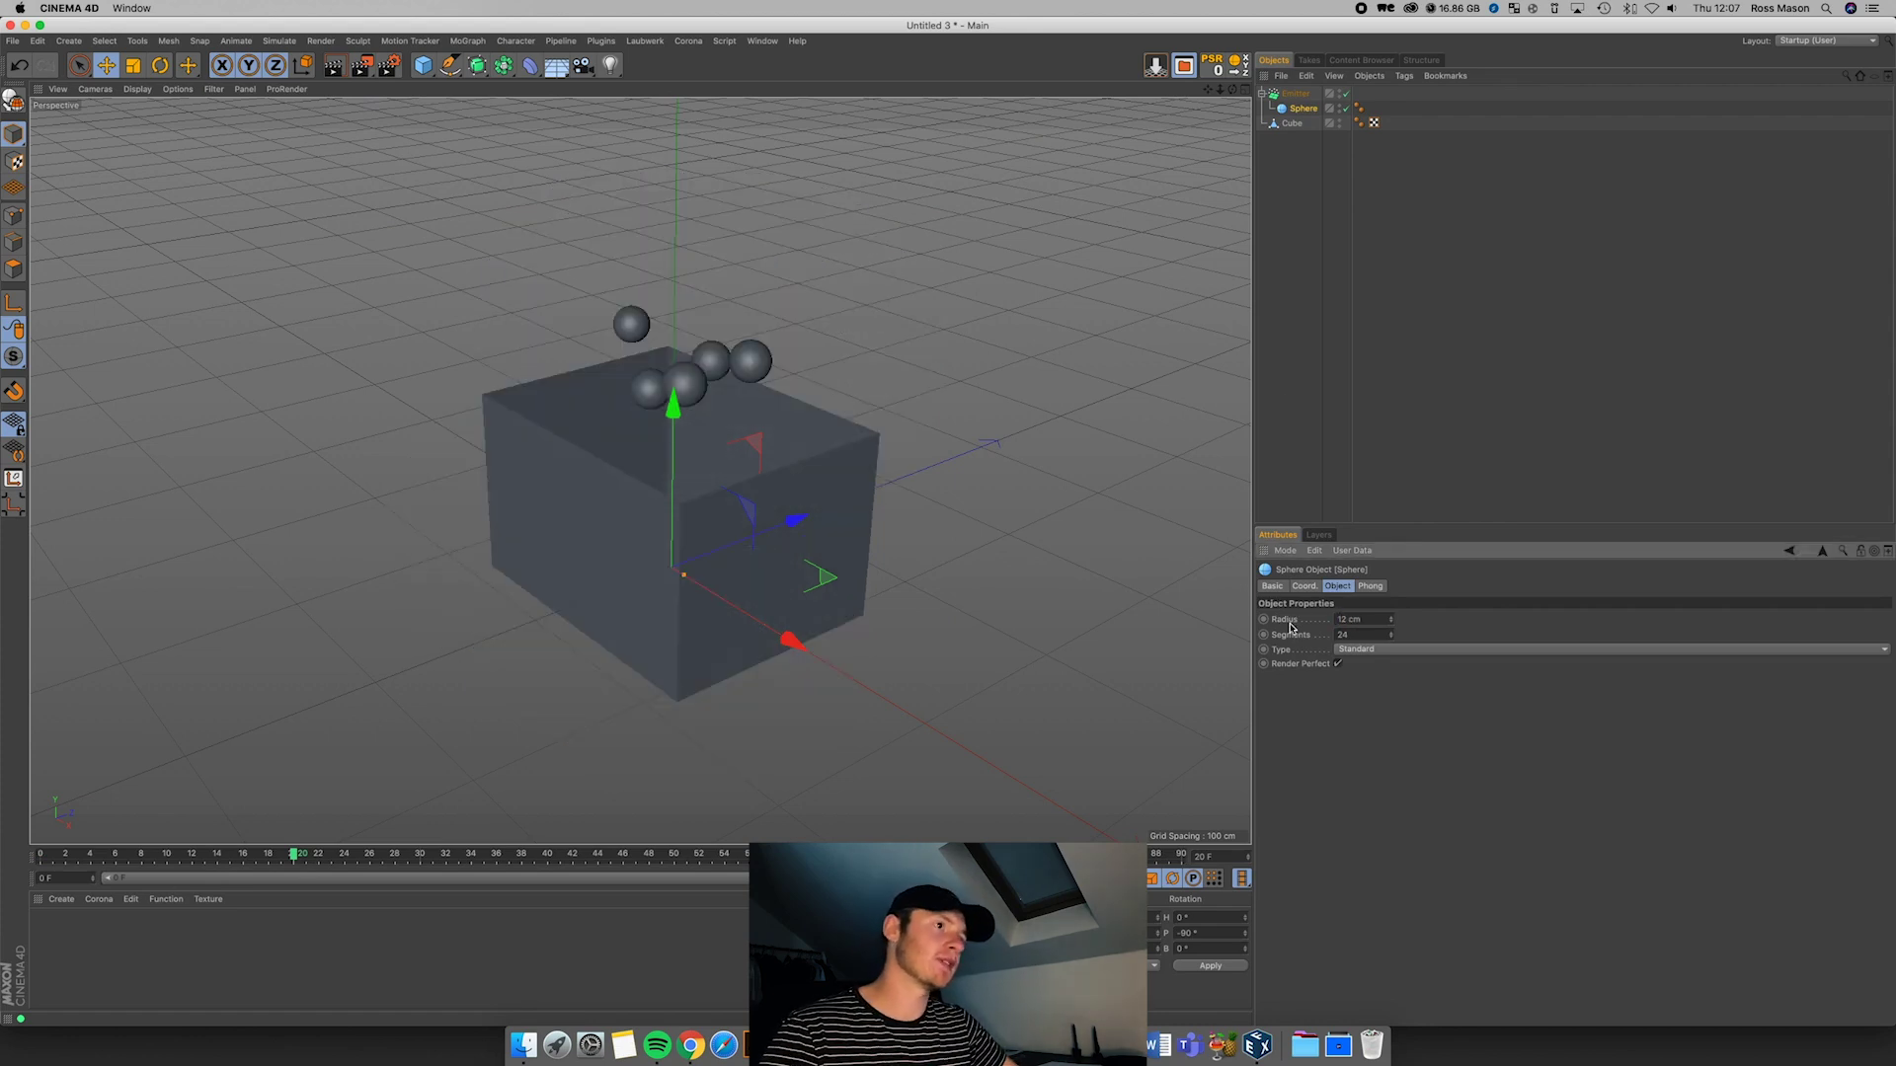
Step: Try adding a Subdivision Surface to smooth the sphere, and undo it
left_click_drag(640, 471, 775, 474, "alt")
left_click_drag(1234, 95, 1106, 84)
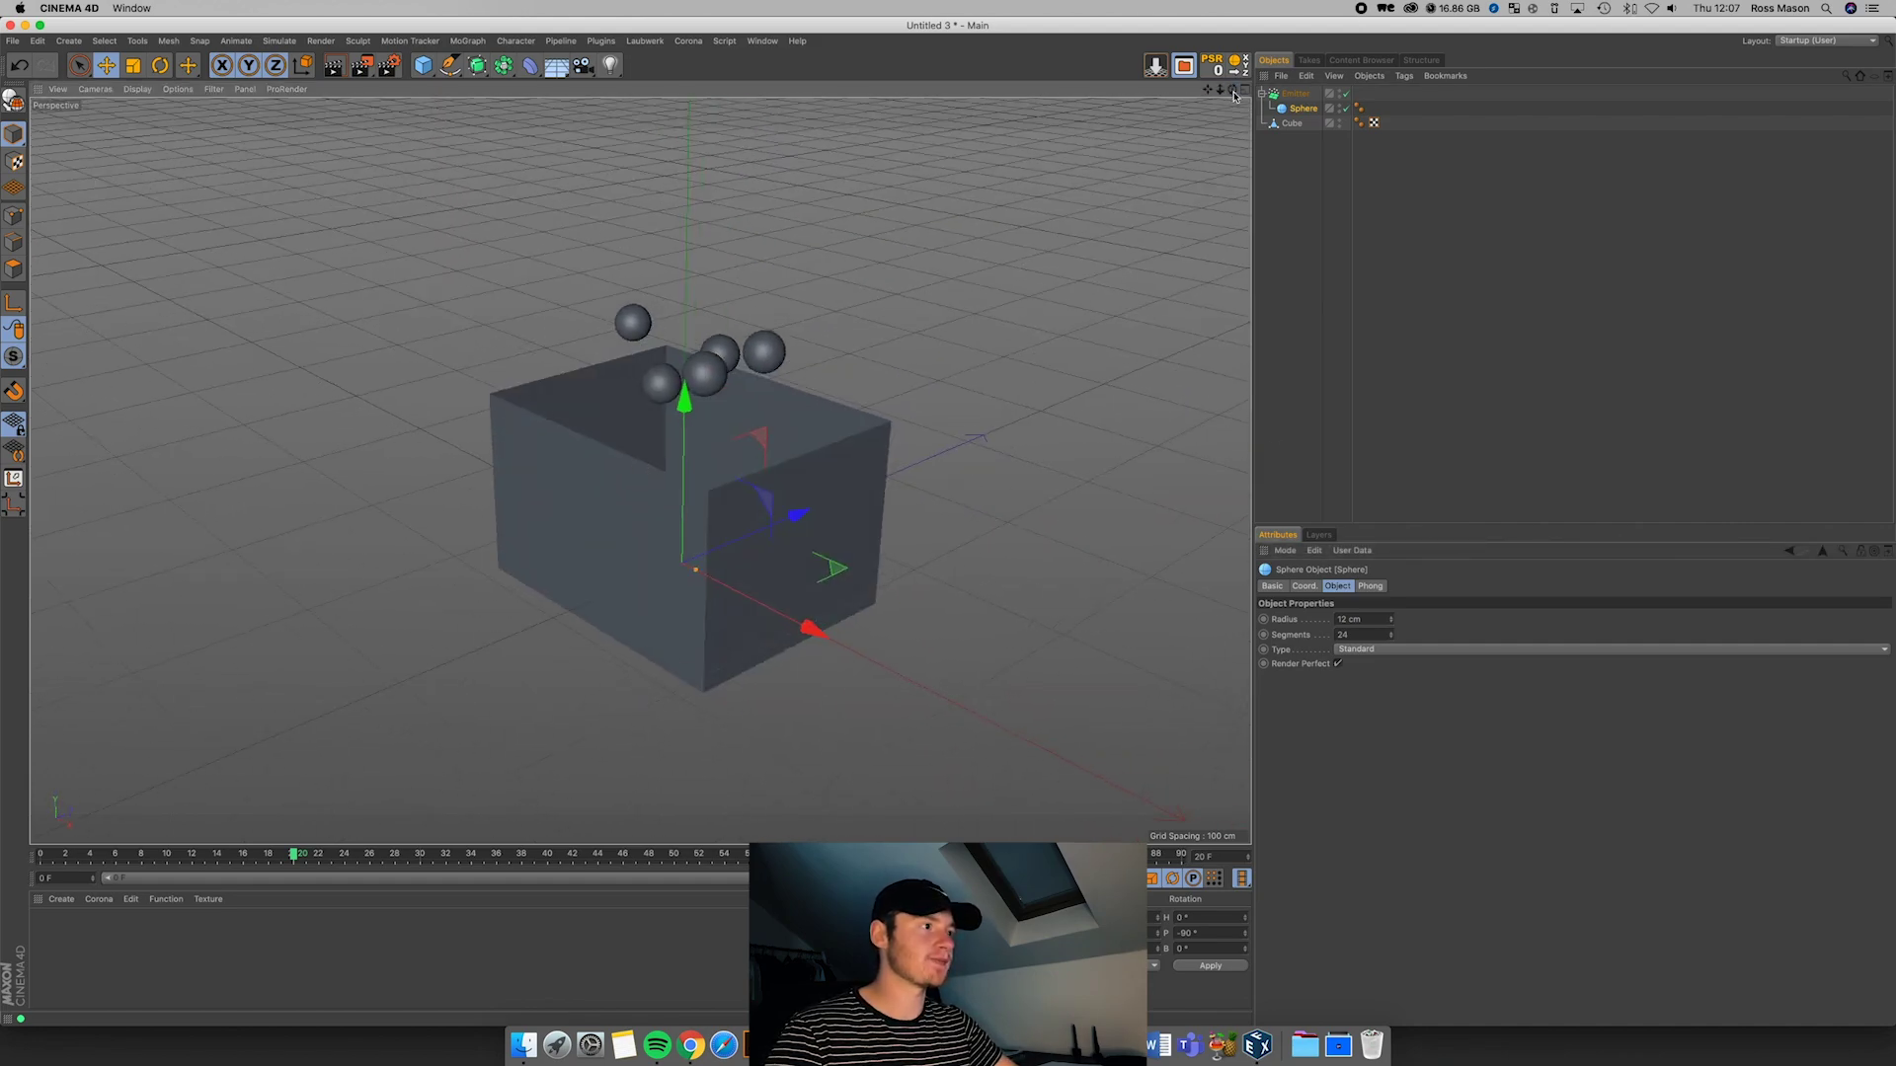
left_click(1355, 632)
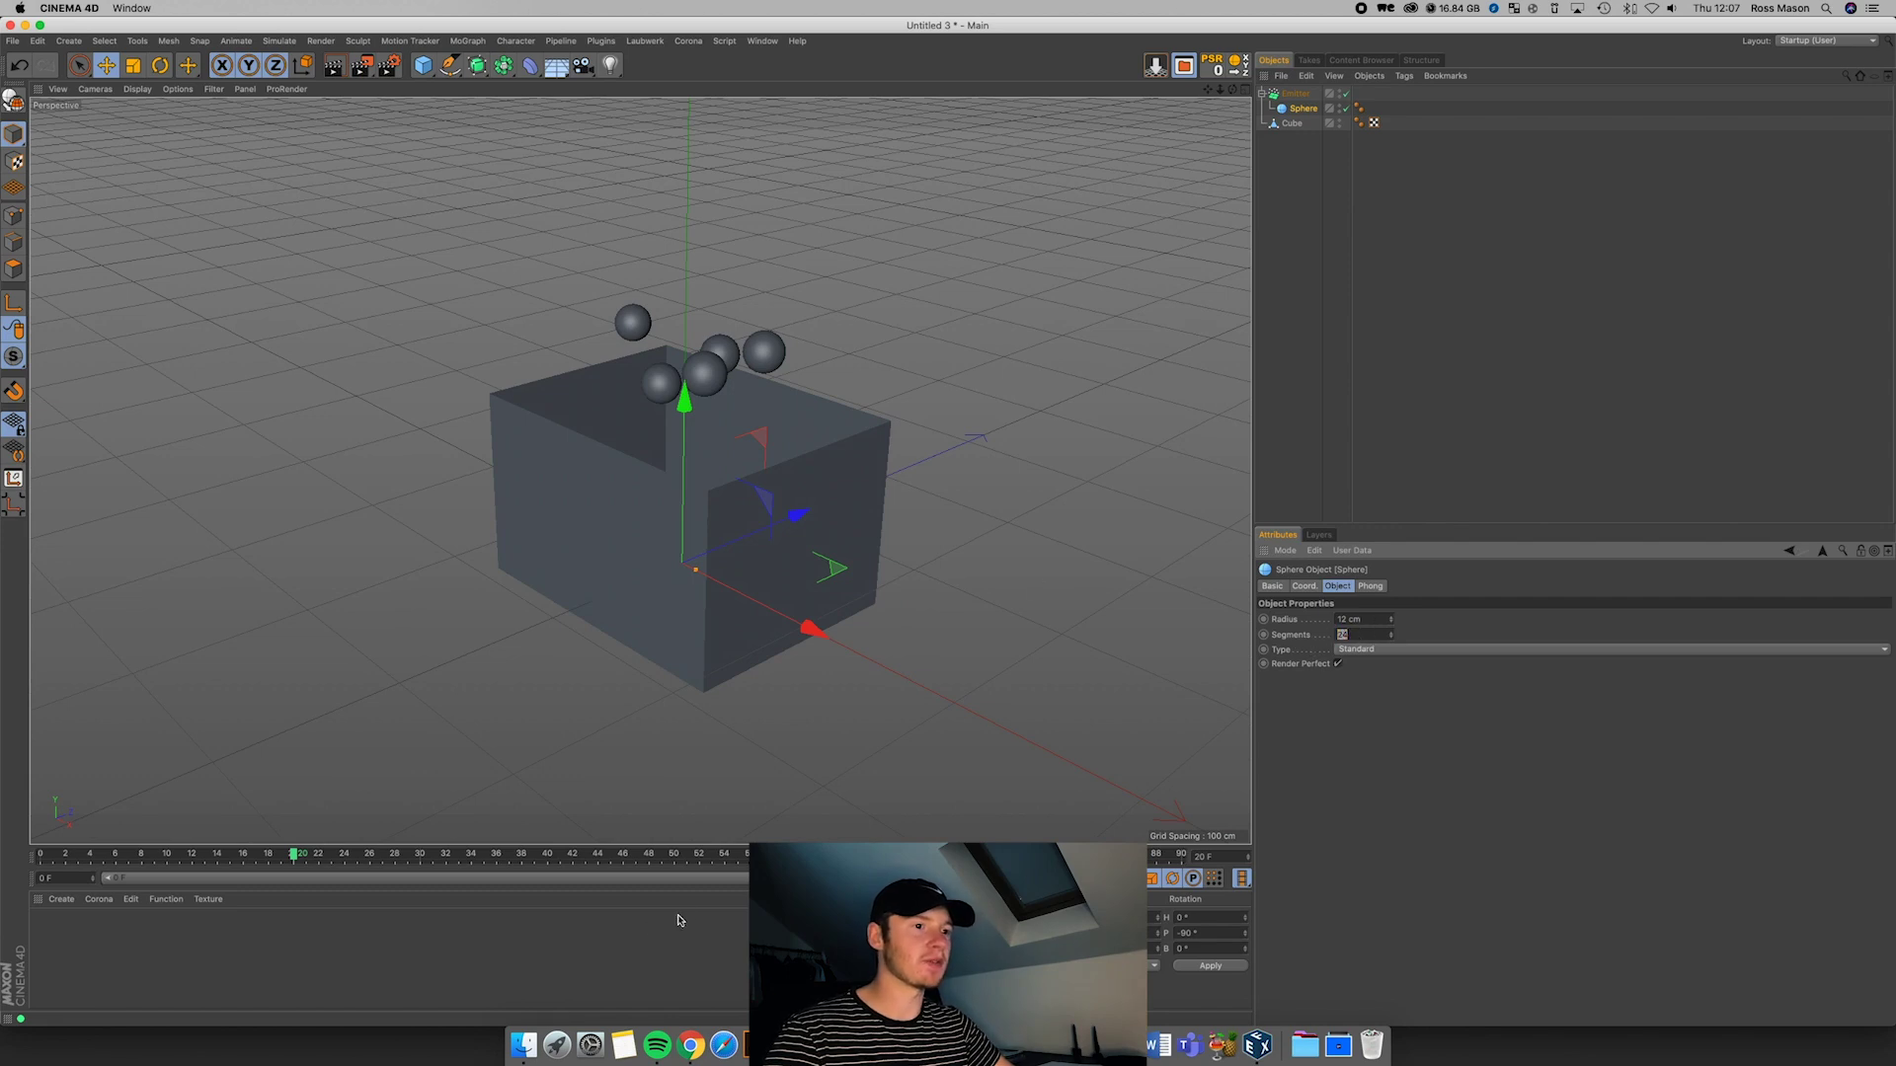
left_click_drag(1369, 632, 1333, 638)
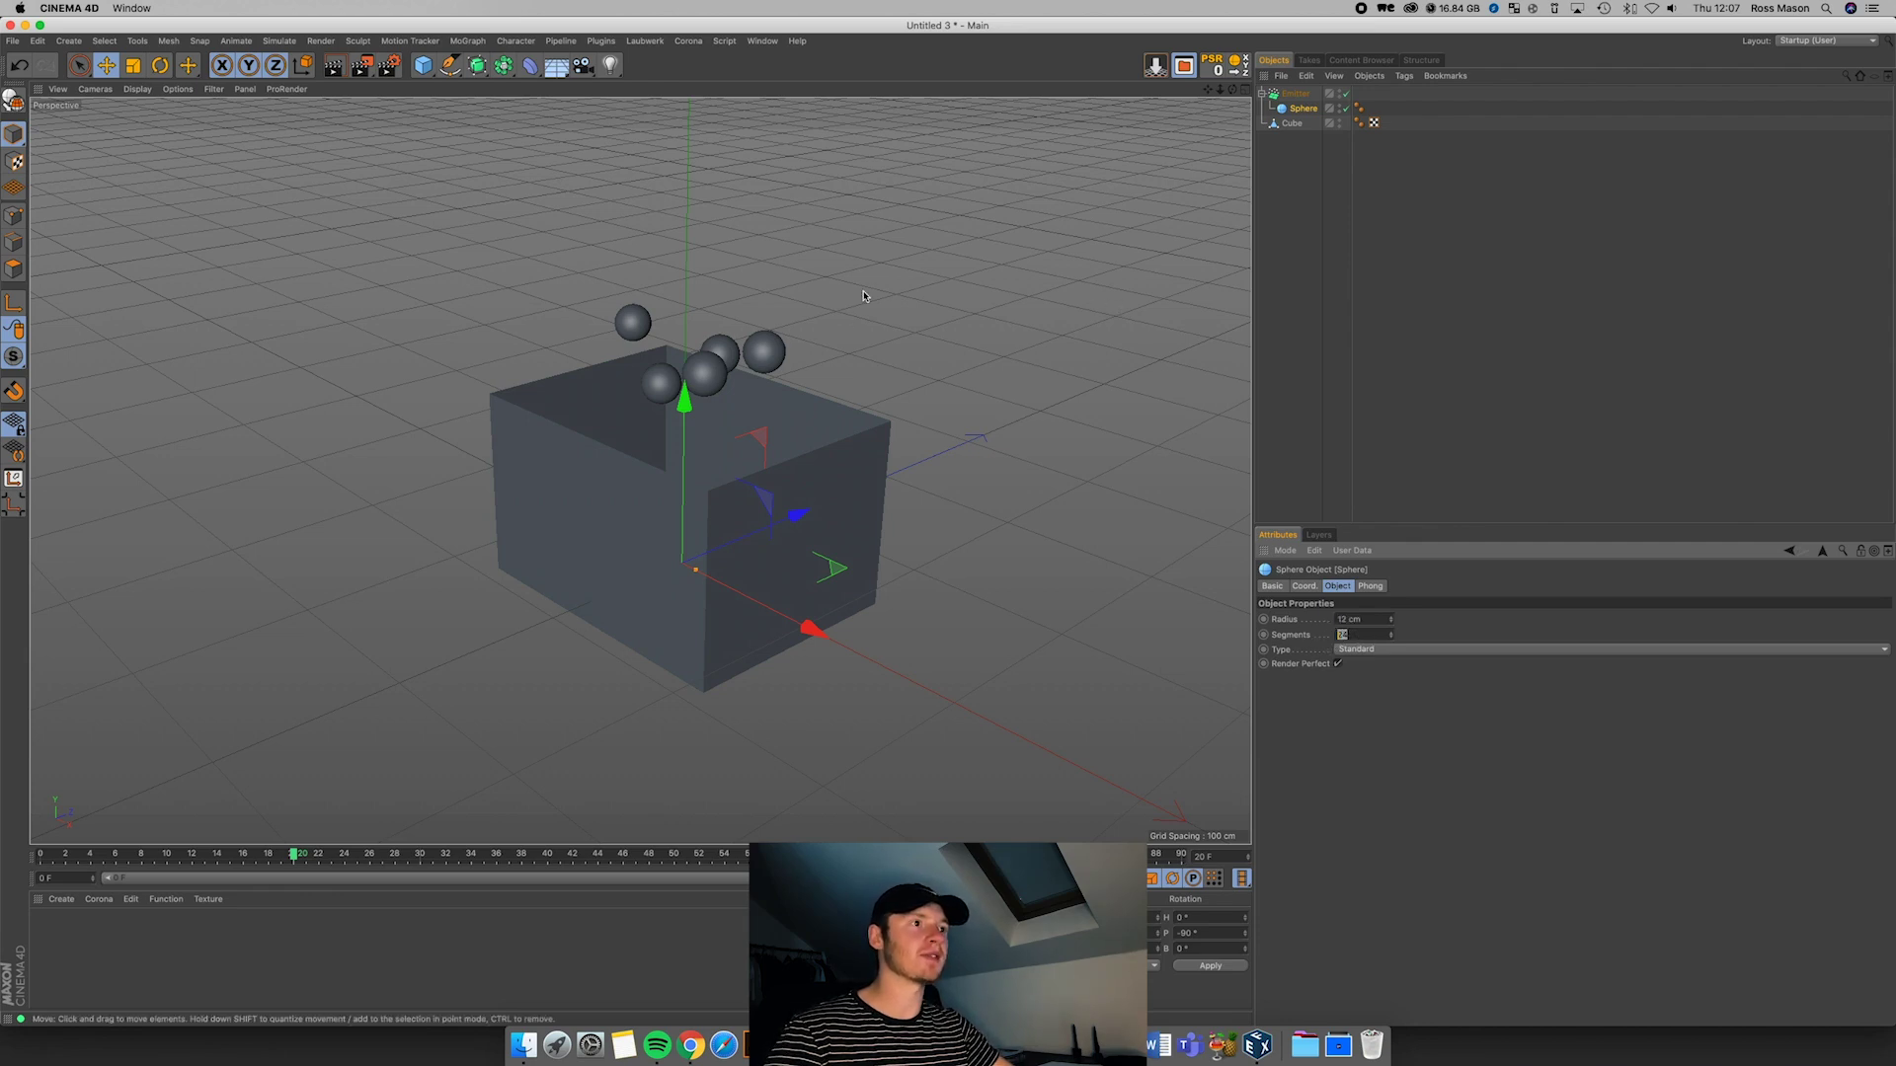
left_click(477, 65)
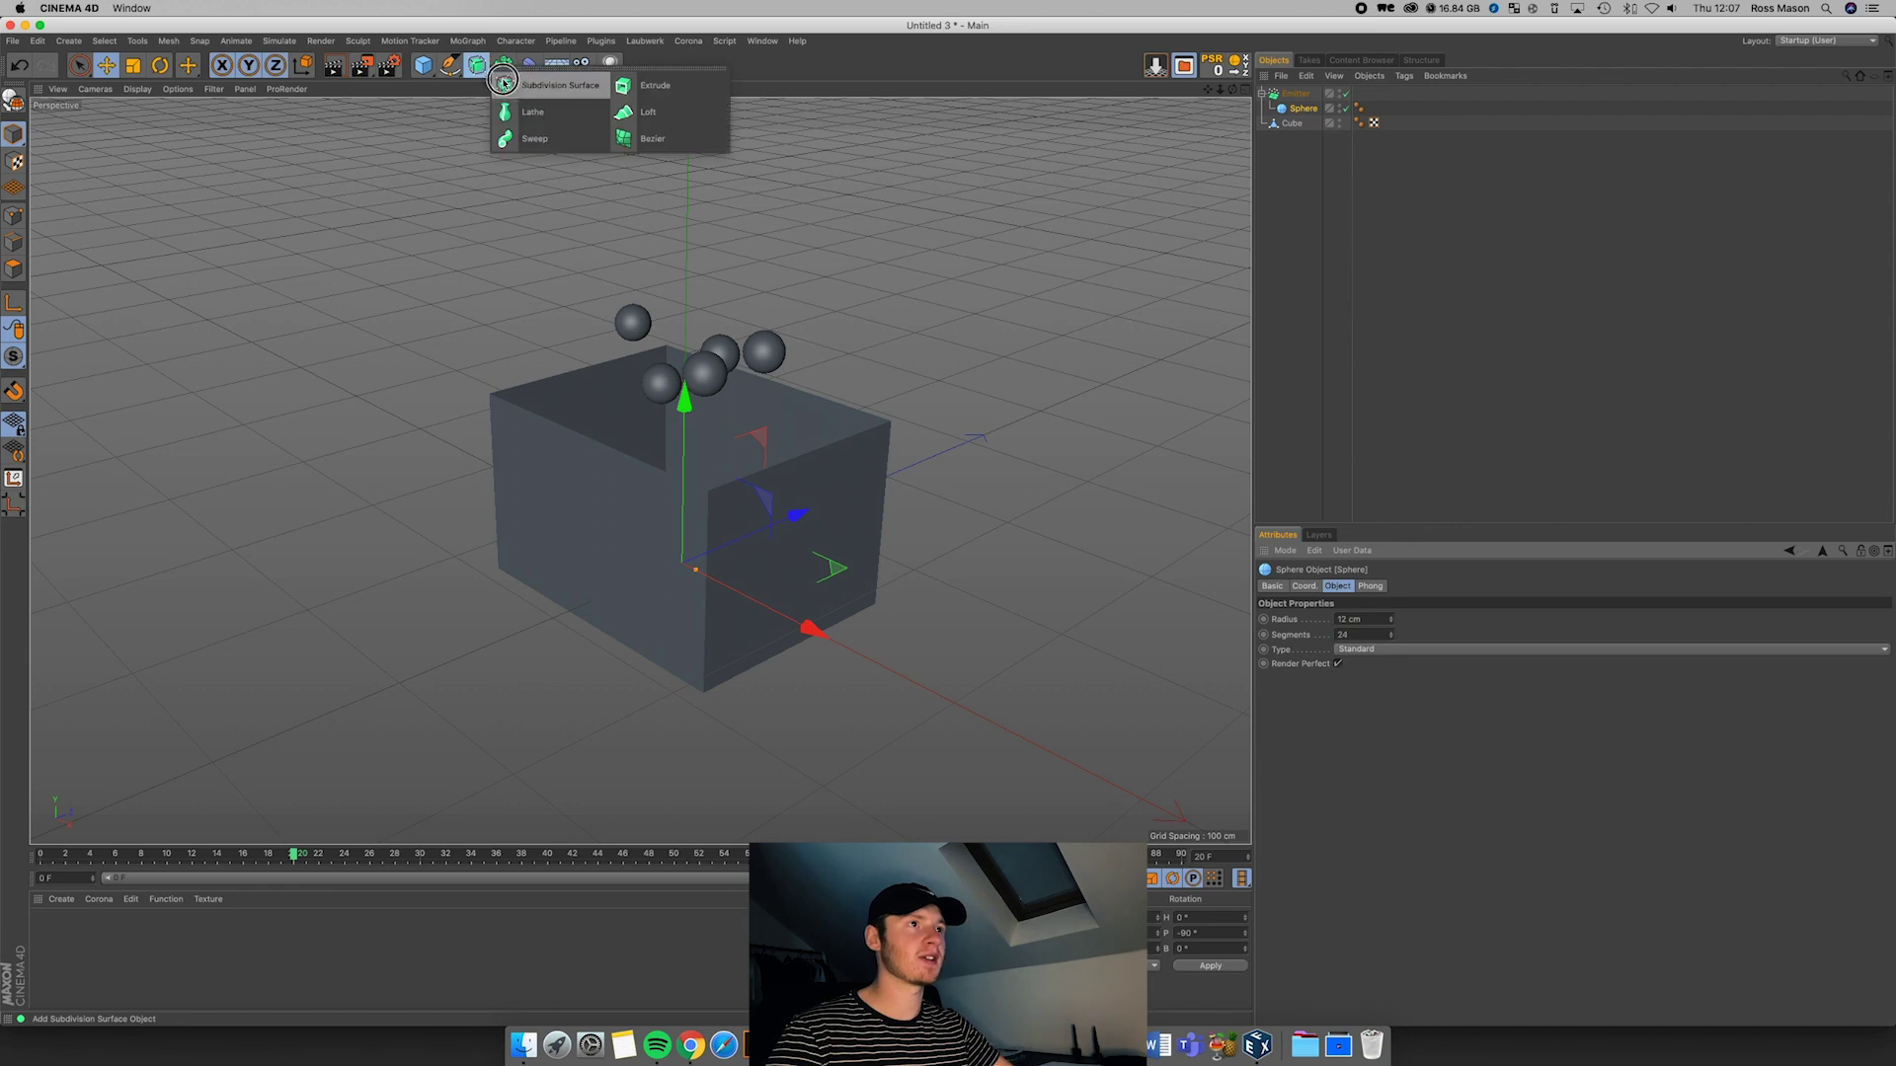
left_click(508, 84, "alt")
key("super+z")
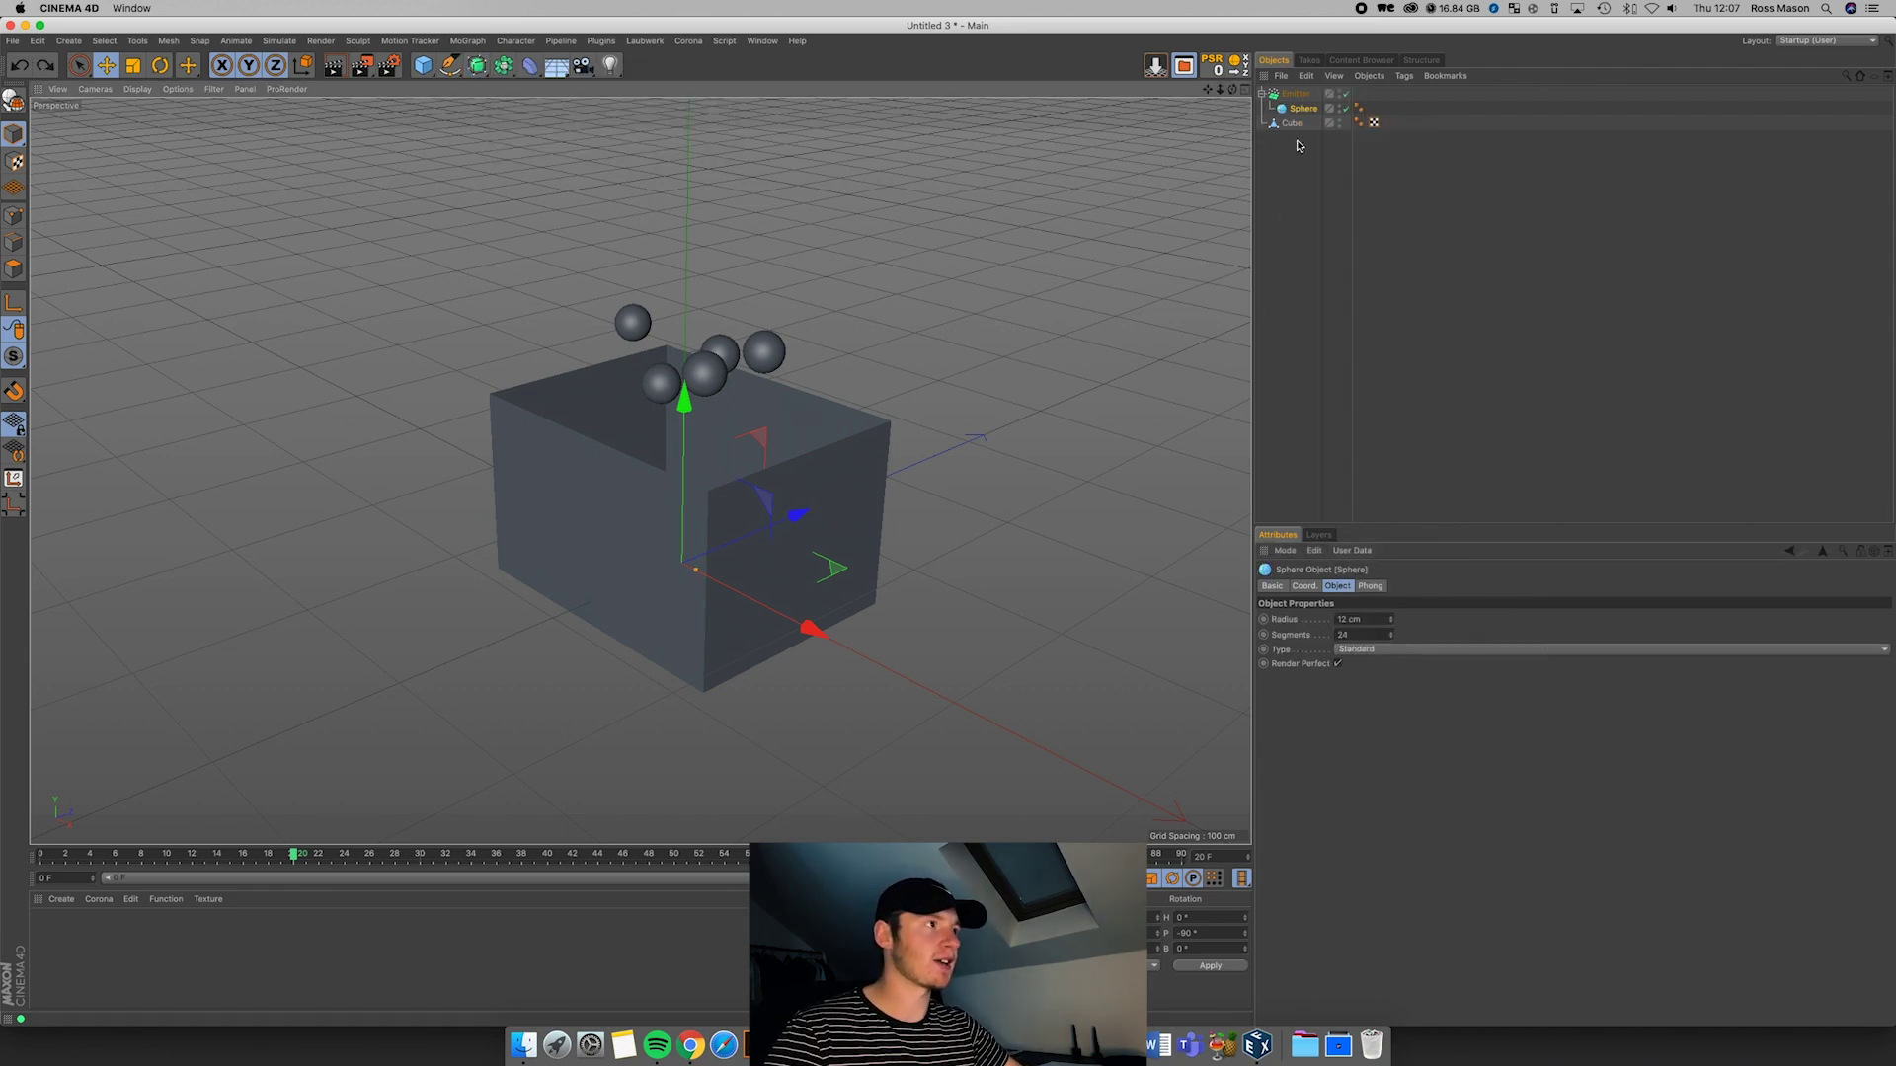
Step: Preview the emitted spheres from the first frame and add a Rigid Body simulation tag to the Emitter
mouse_move(1233, 91)
left_mouse_down()
mouse_move(1274, 104)
mouse_move(1246, 75)
mouse_move(1224, 108)
left_mouse_up()
left_click(908, 878)
left_click(969, 878)
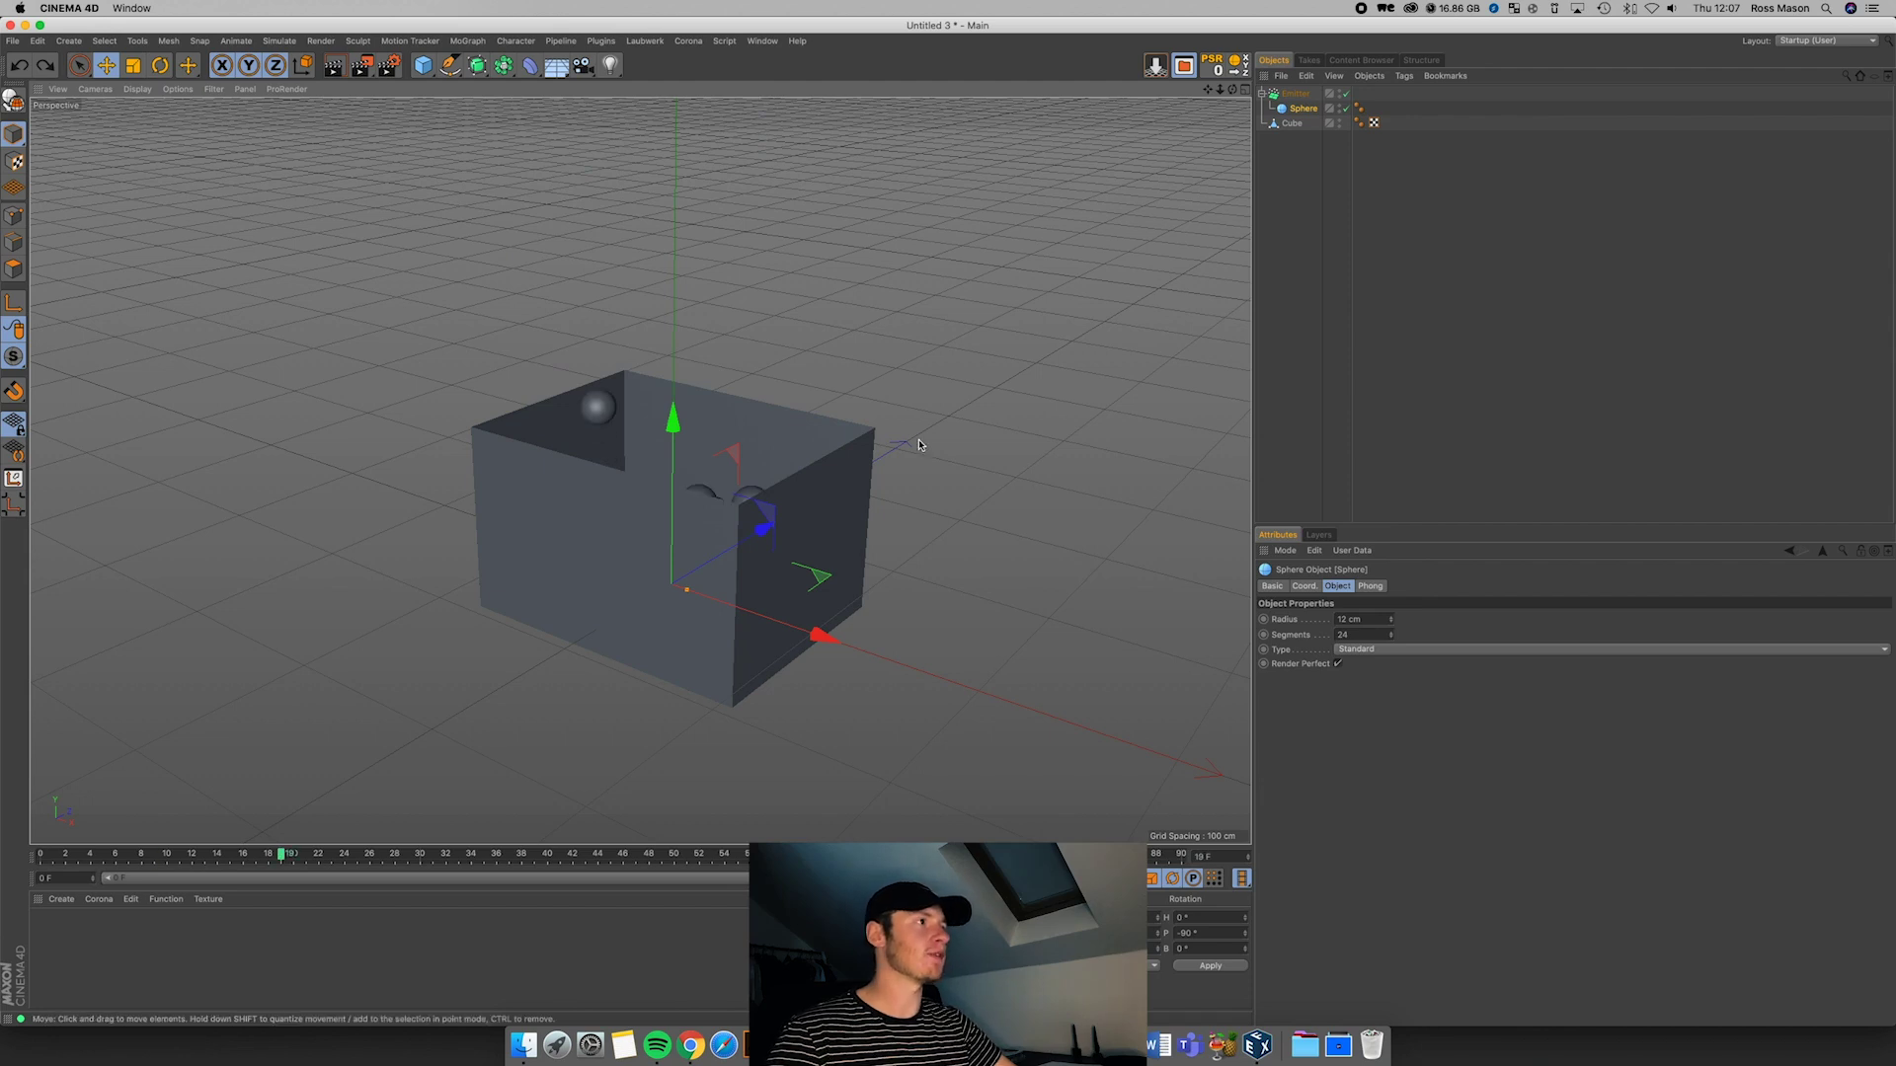
left_click(1292, 95)
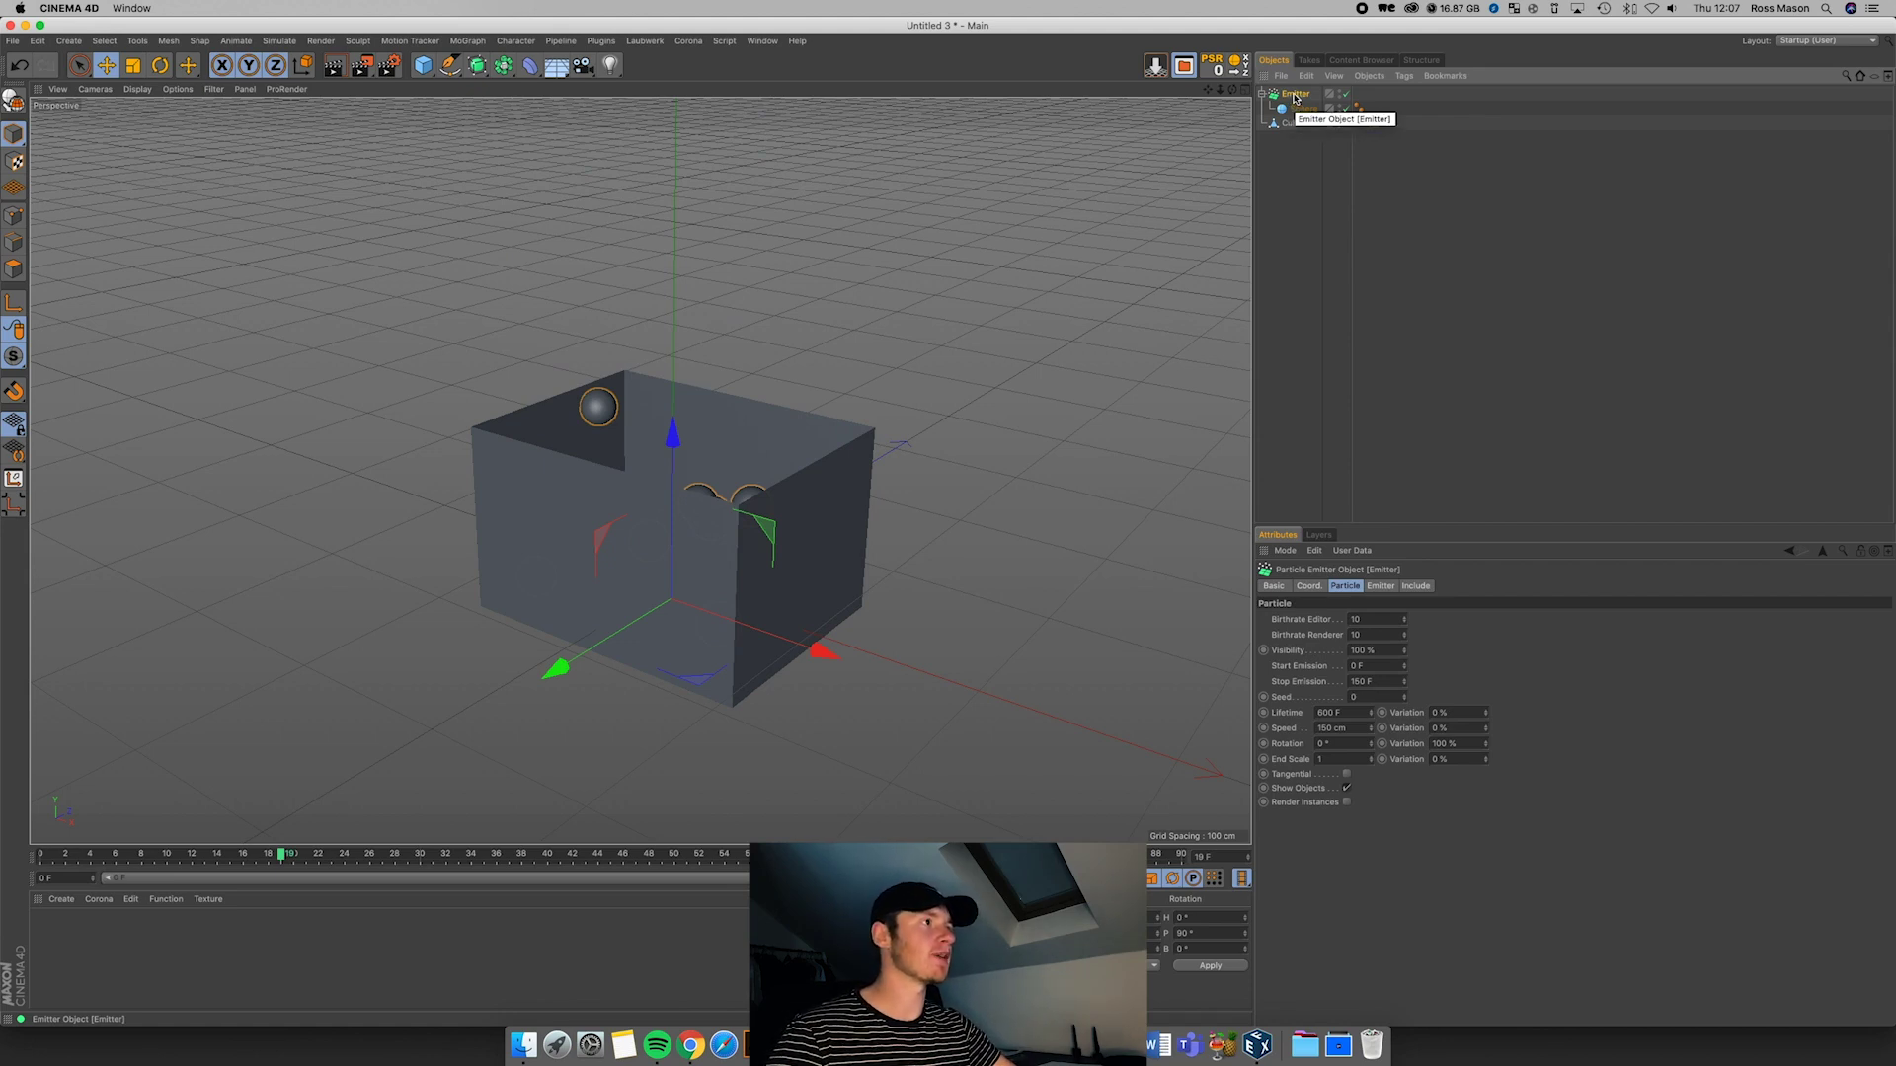
right_click(1294, 96)
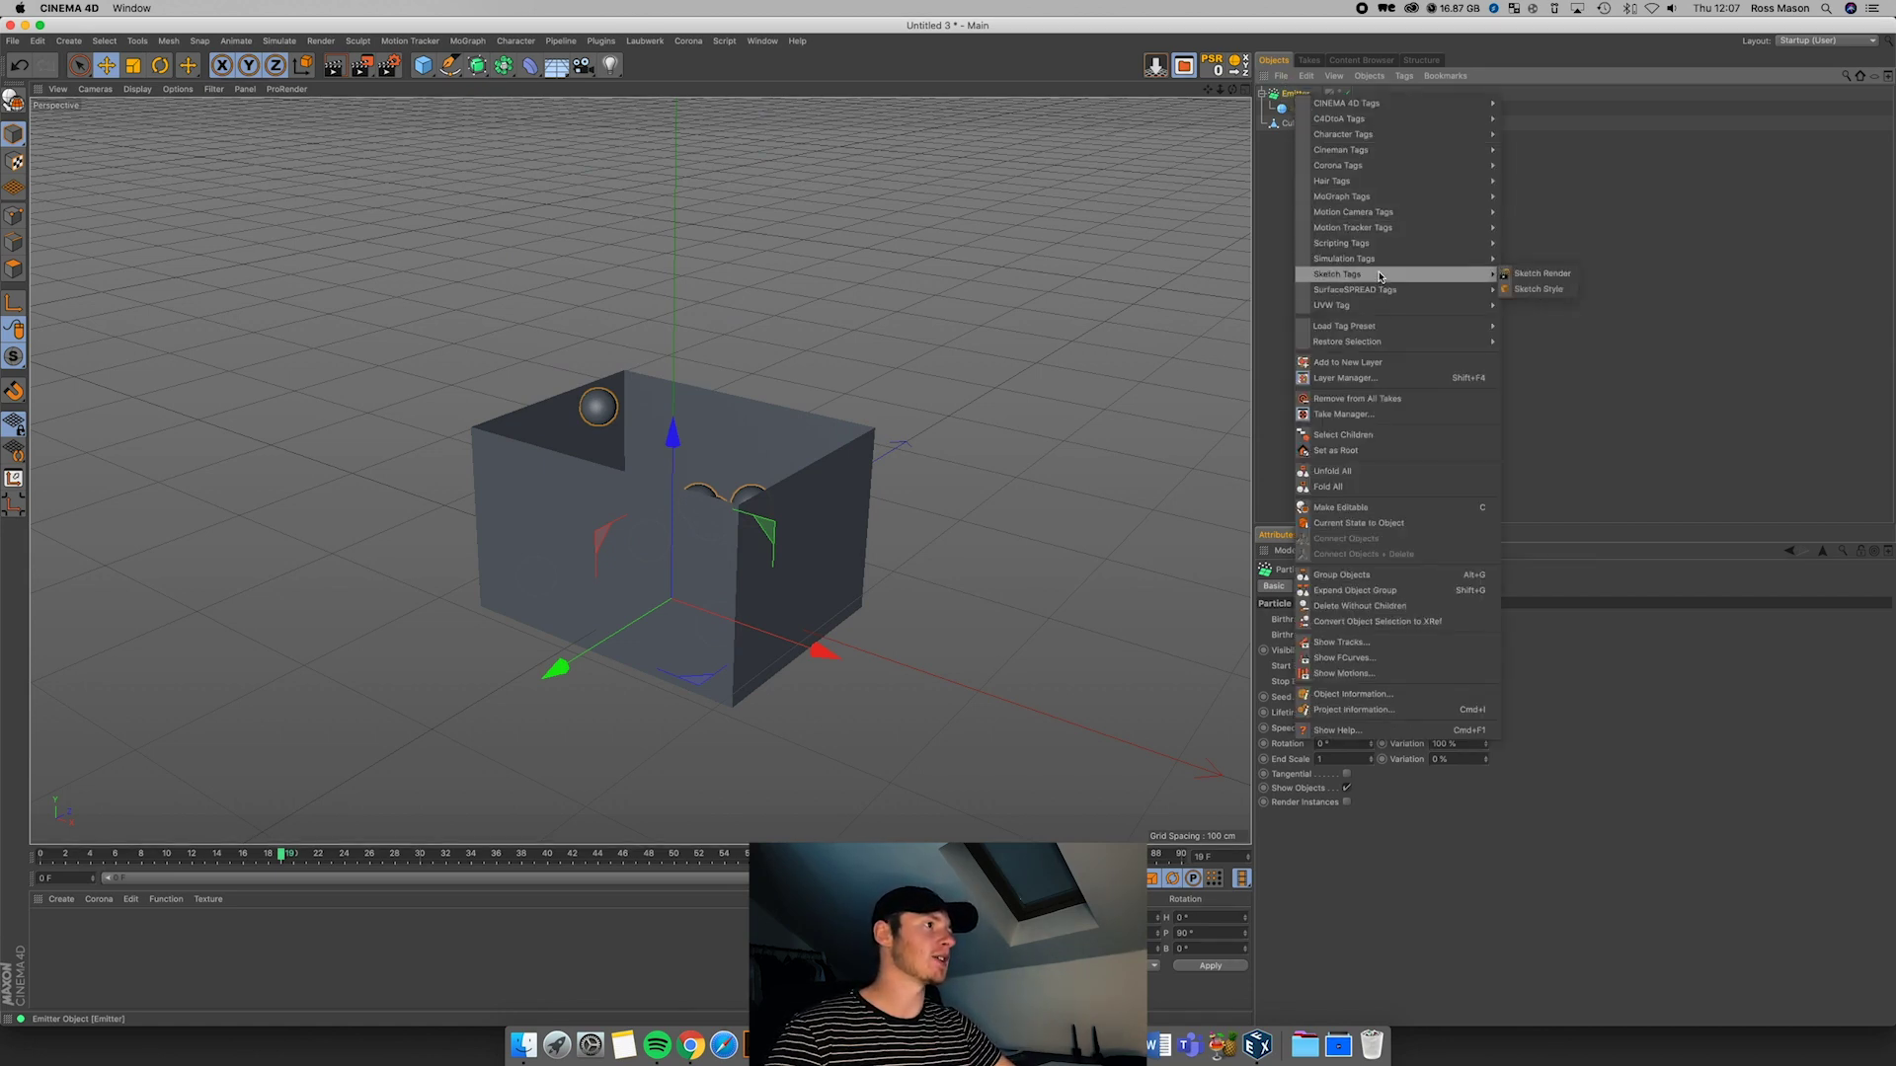
mouse_move(1422, 259)
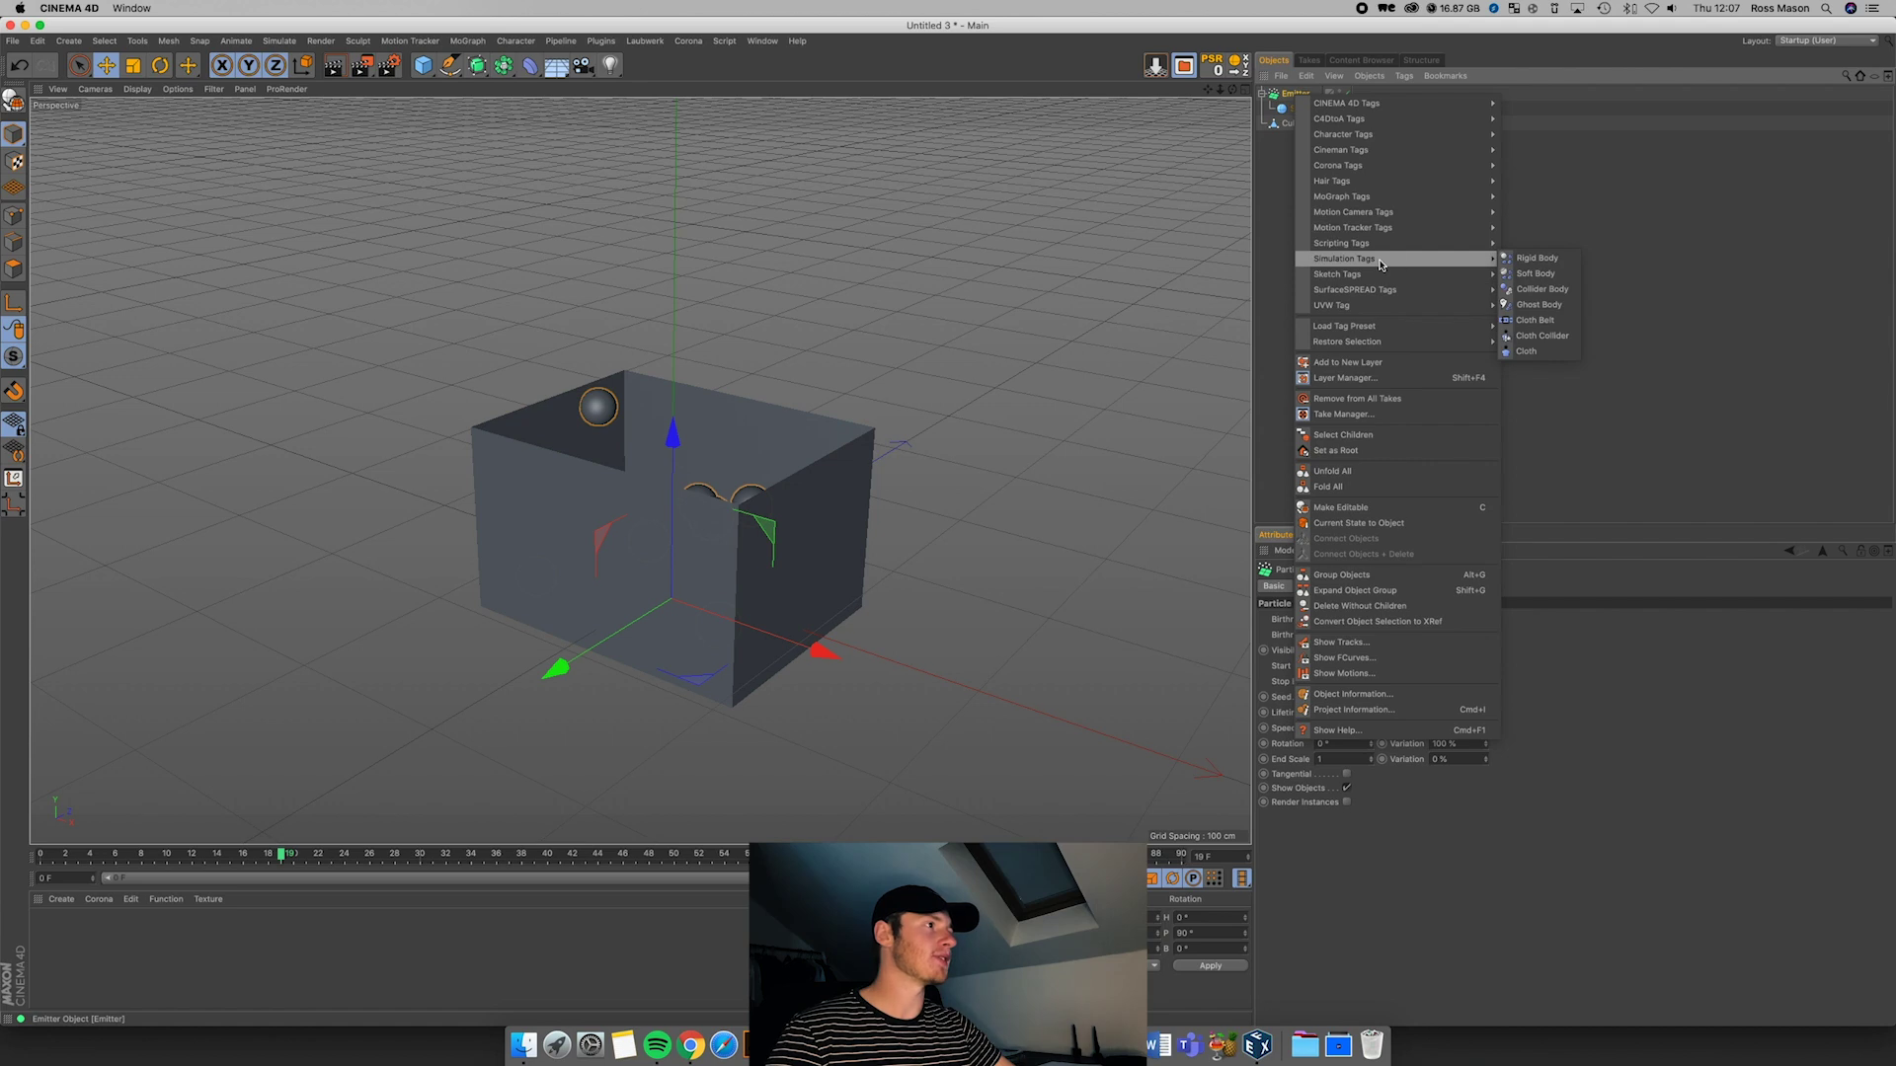
left_click(1534, 259)
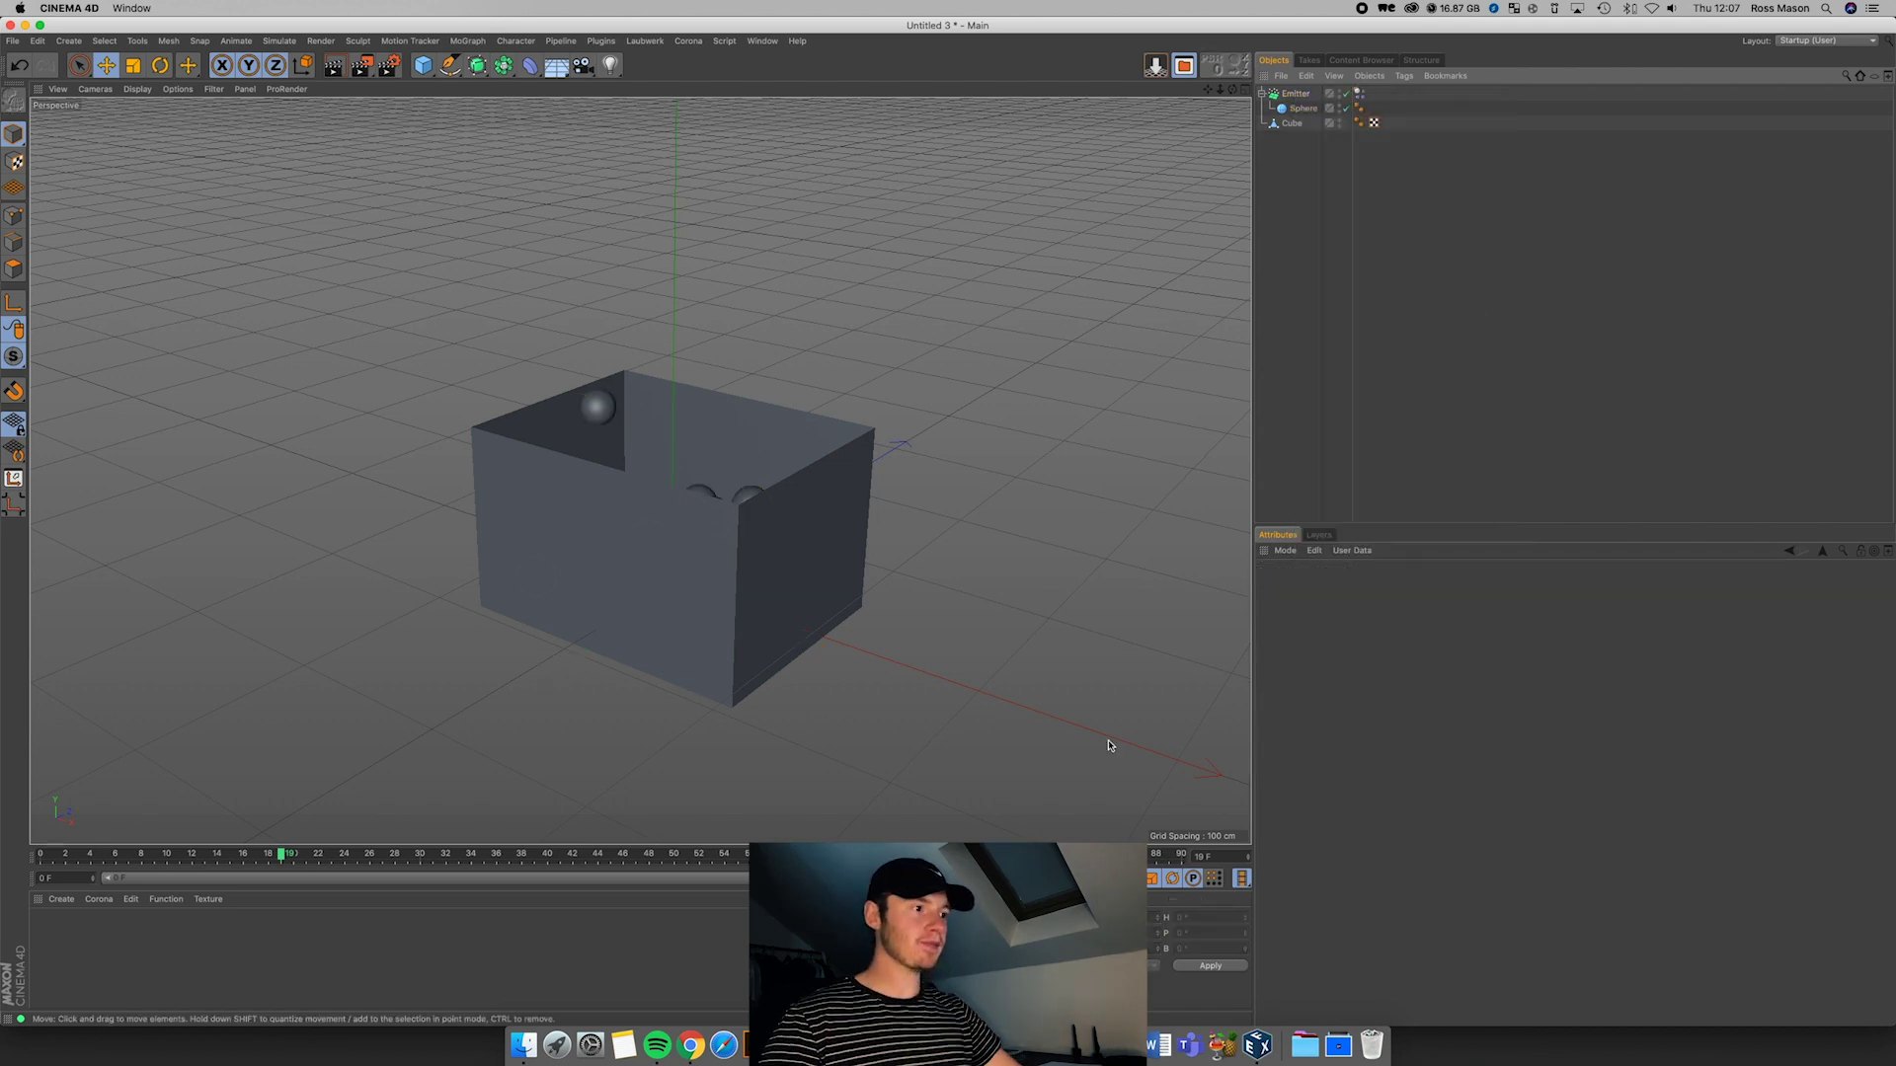
Step: Play the rigid body simulation, scrub it to frame 20 to check the spheres' motion, and return to frame 0
key("shift+f")
left_click_drag(1221, 90, 989, 736)
key("F8")
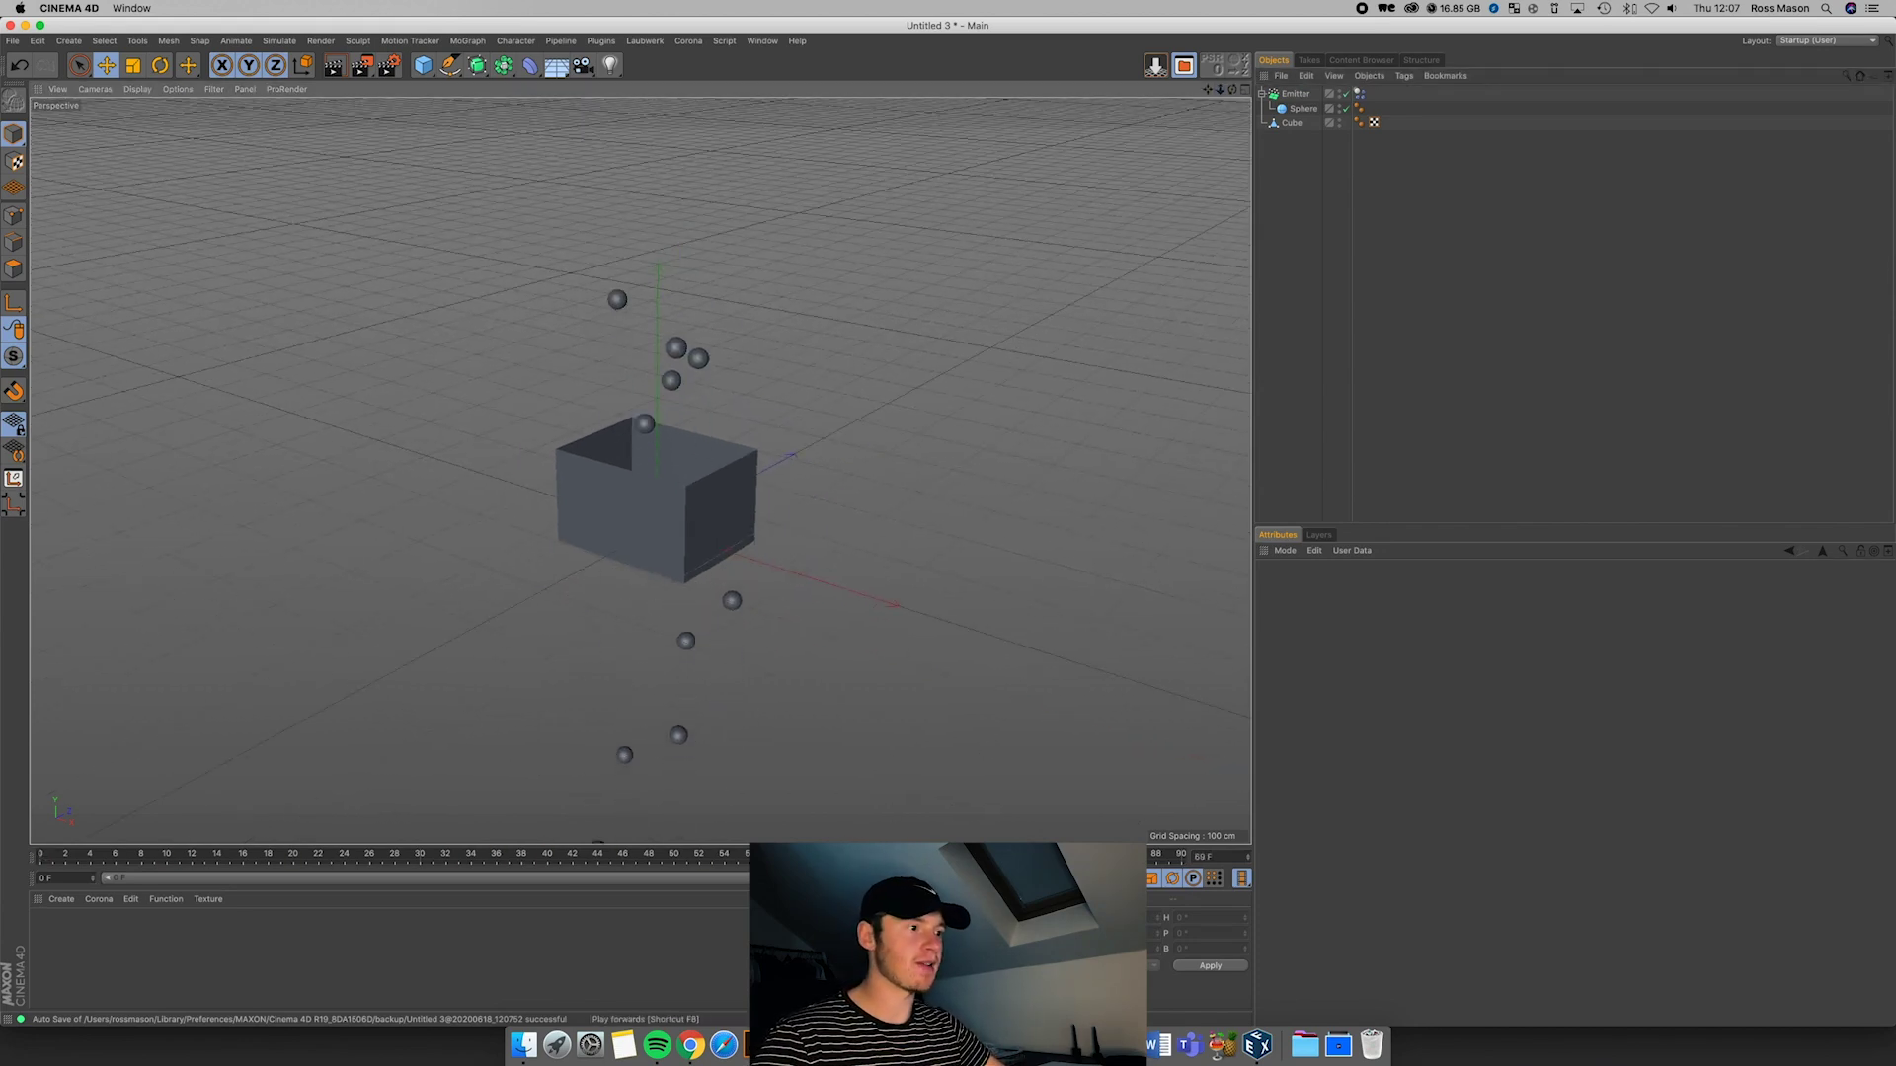
left_click(909, 878)
left_click_drag(39, 856, 287, 874)
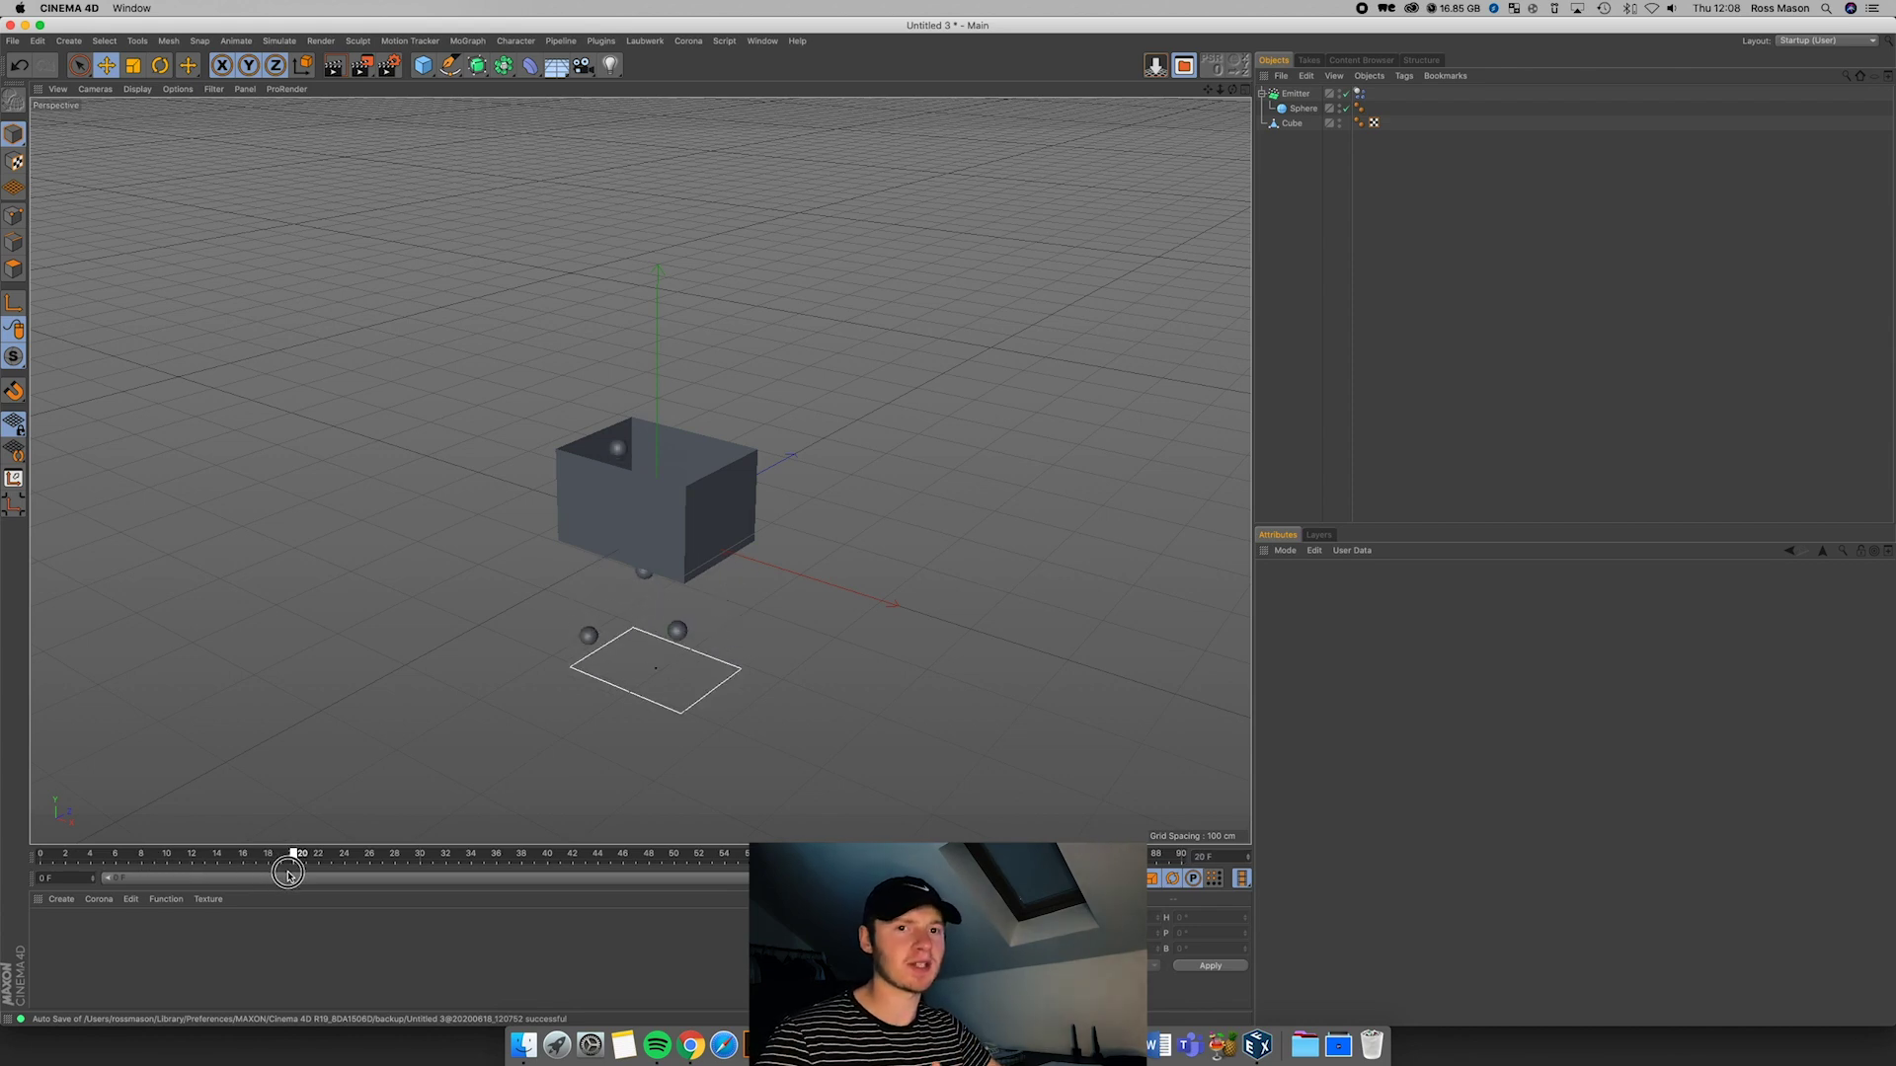
left_click_drag(287, 873, 37, 877)
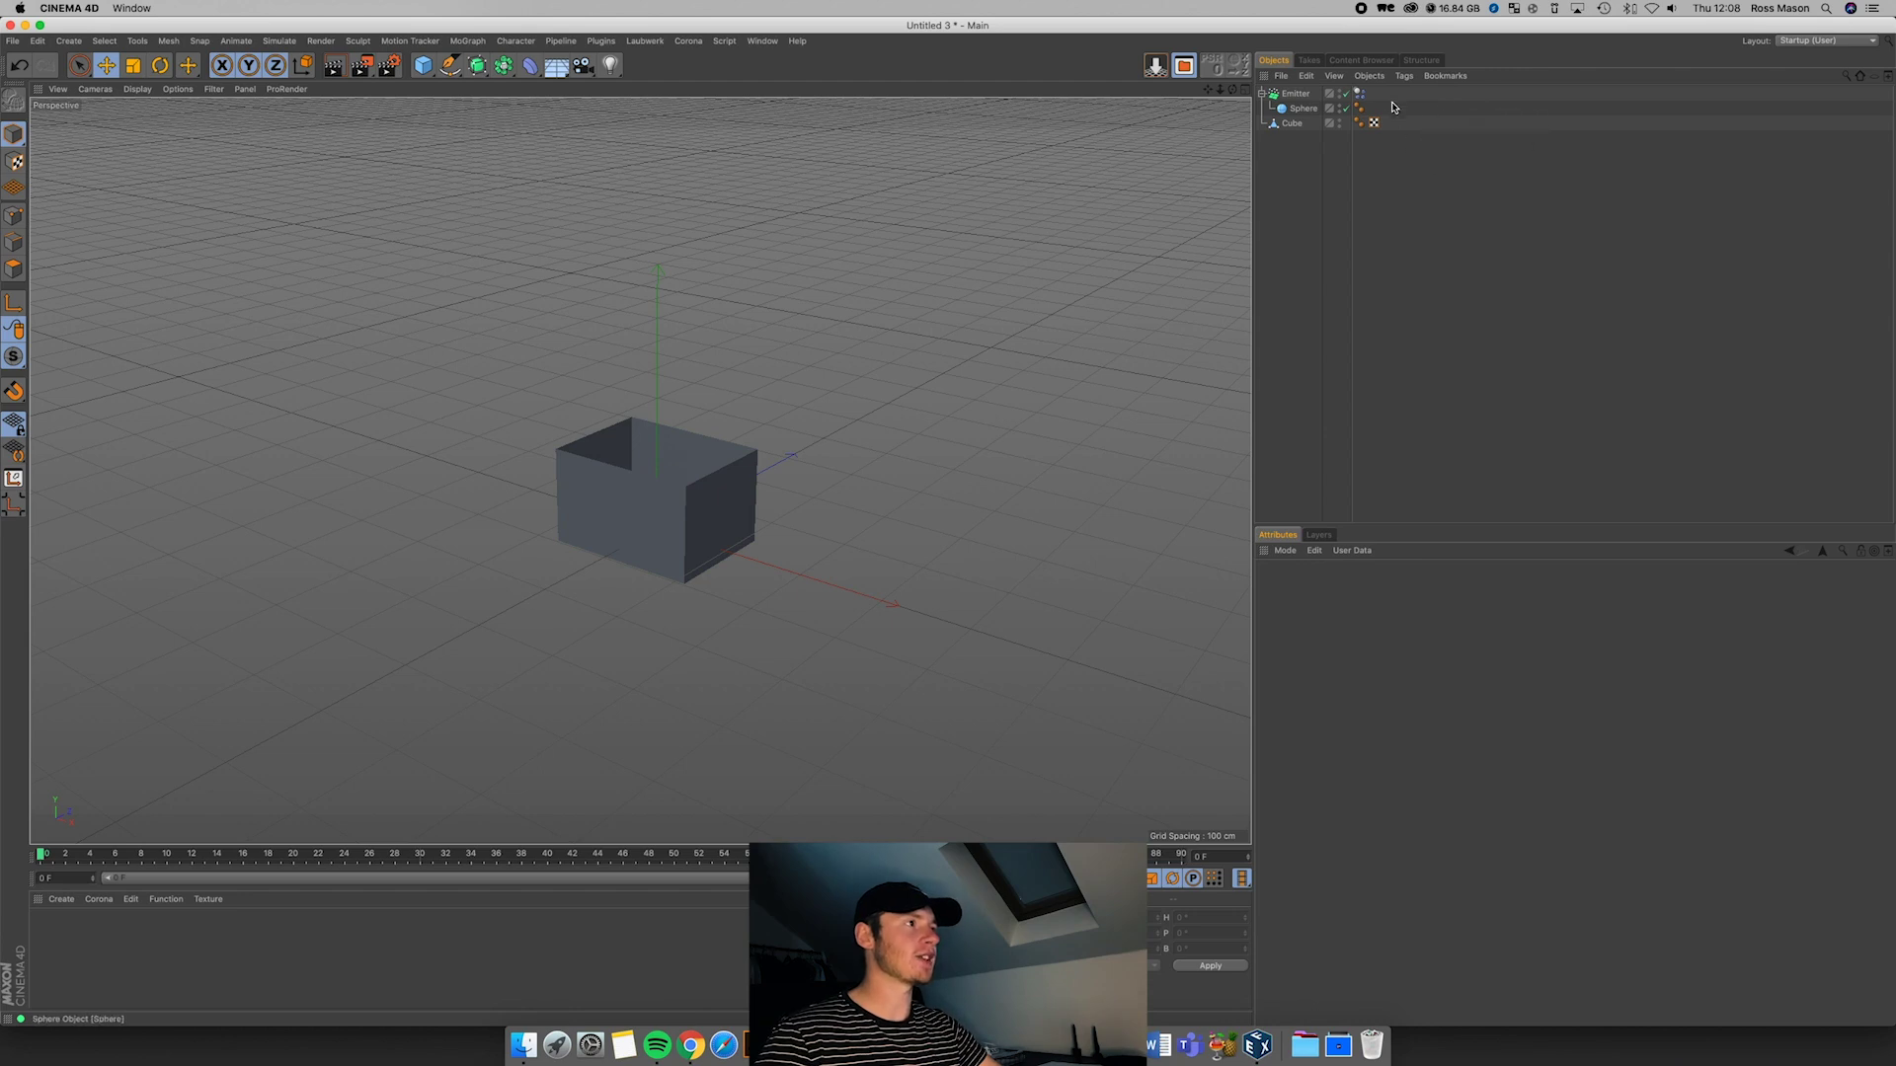
Step: In the Emitter's Dynamics Body collision settings, set Inherit Tag to Apply Tag to Children and Individual Elements to All
left_click(1359, 93)
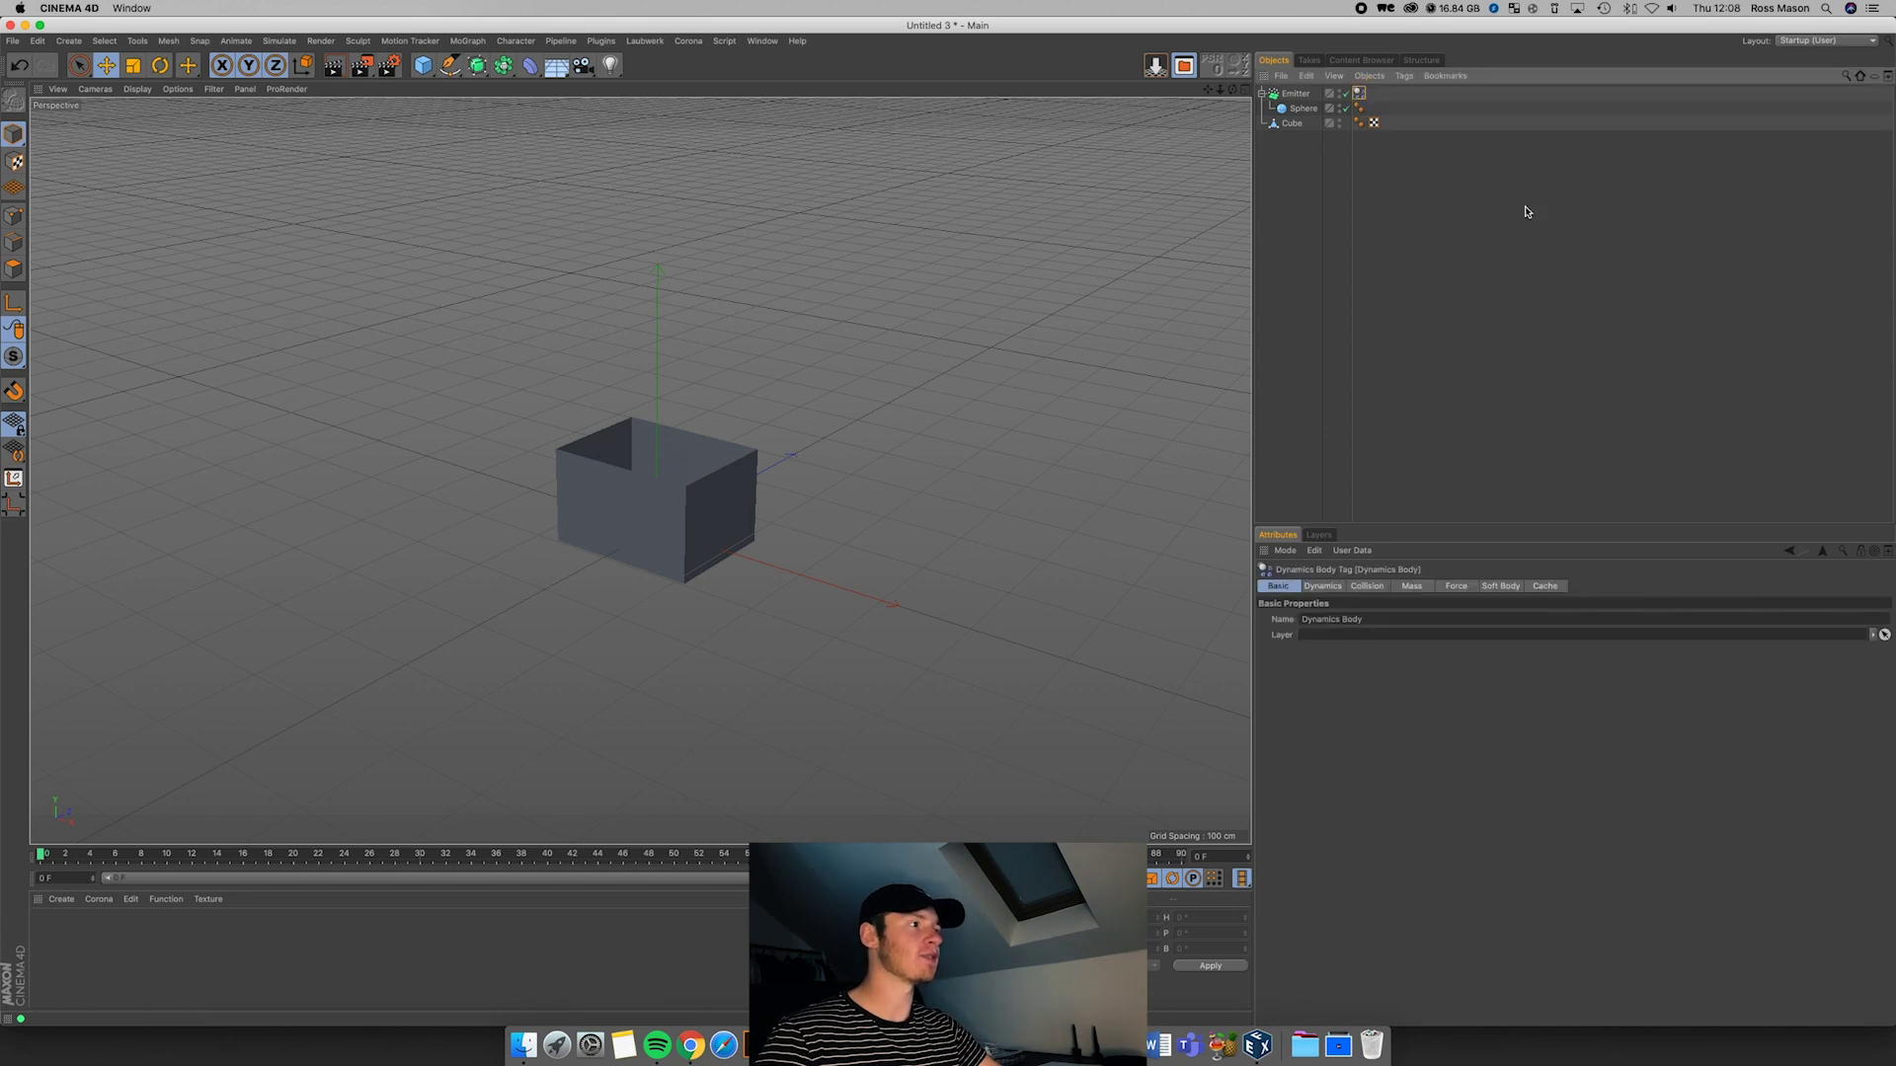
left_click(1371, 587)
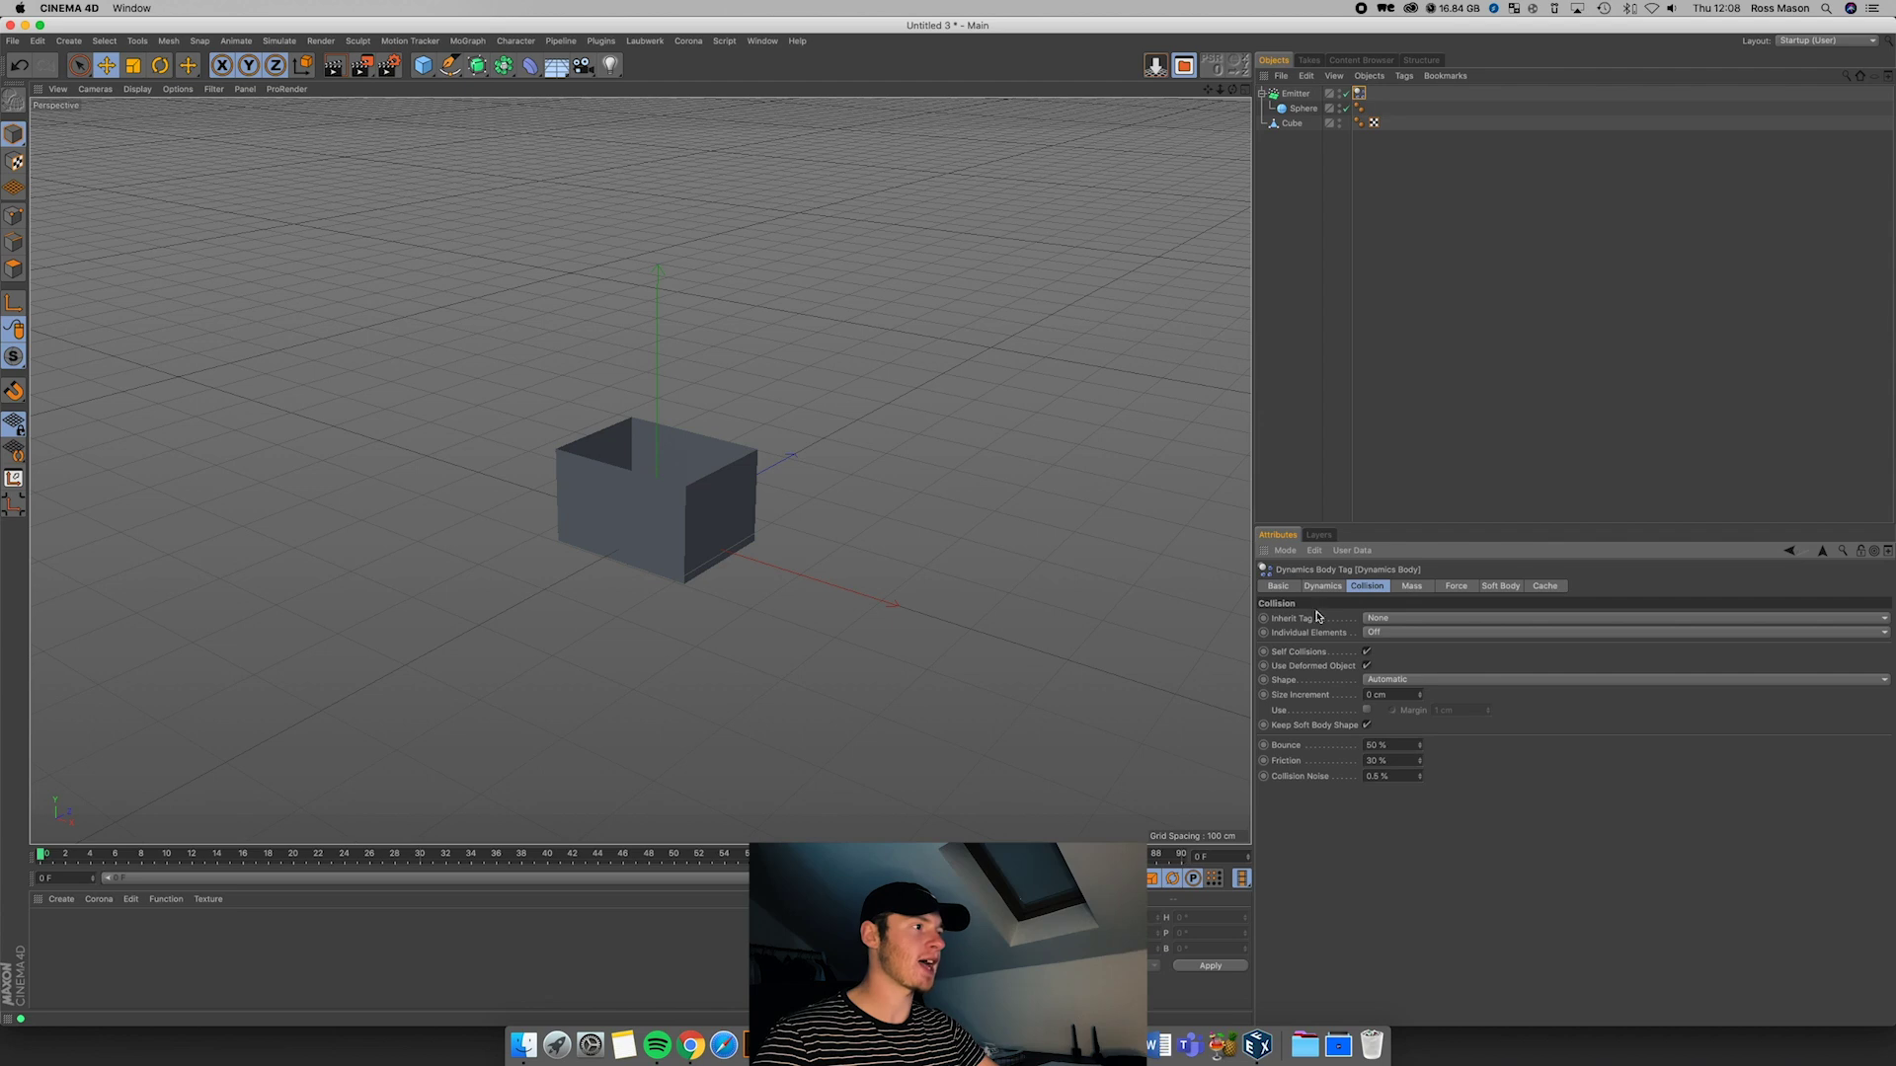
left_click(1373, 634)
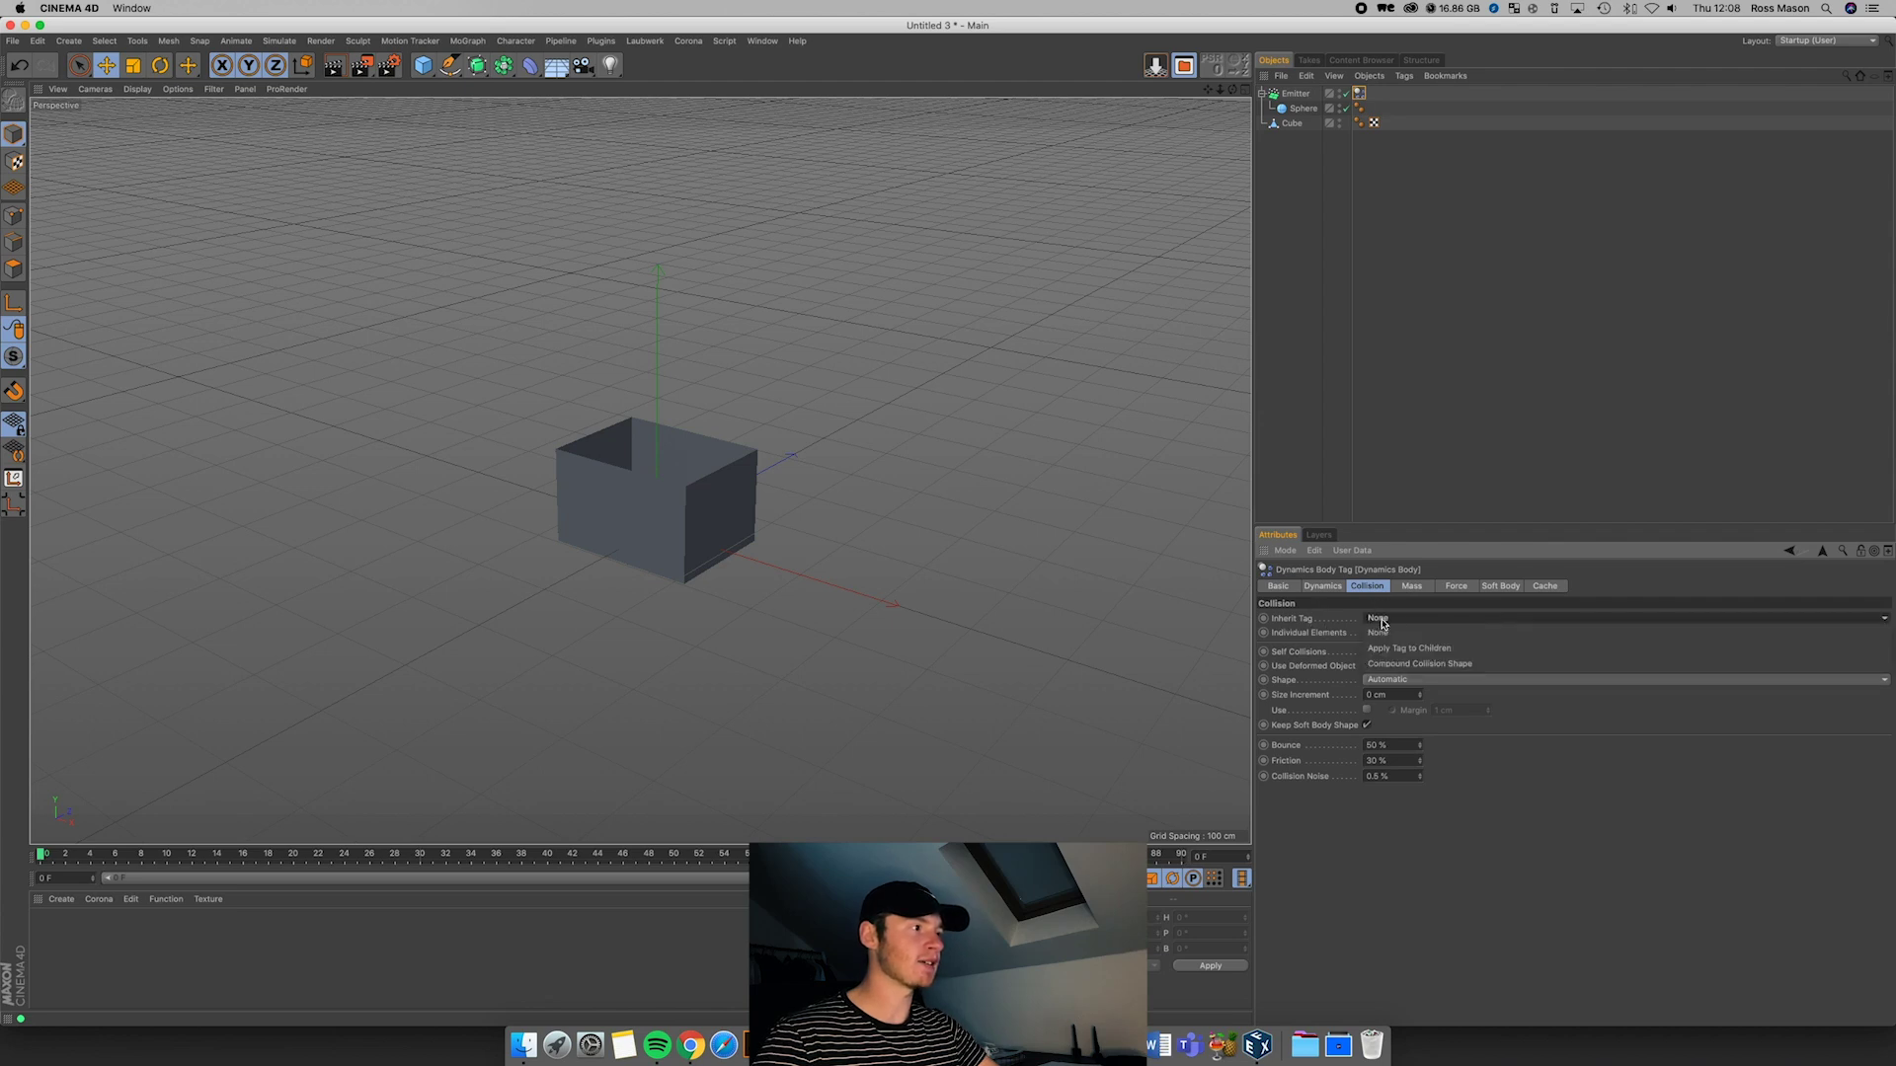
left_click(1395, 649)
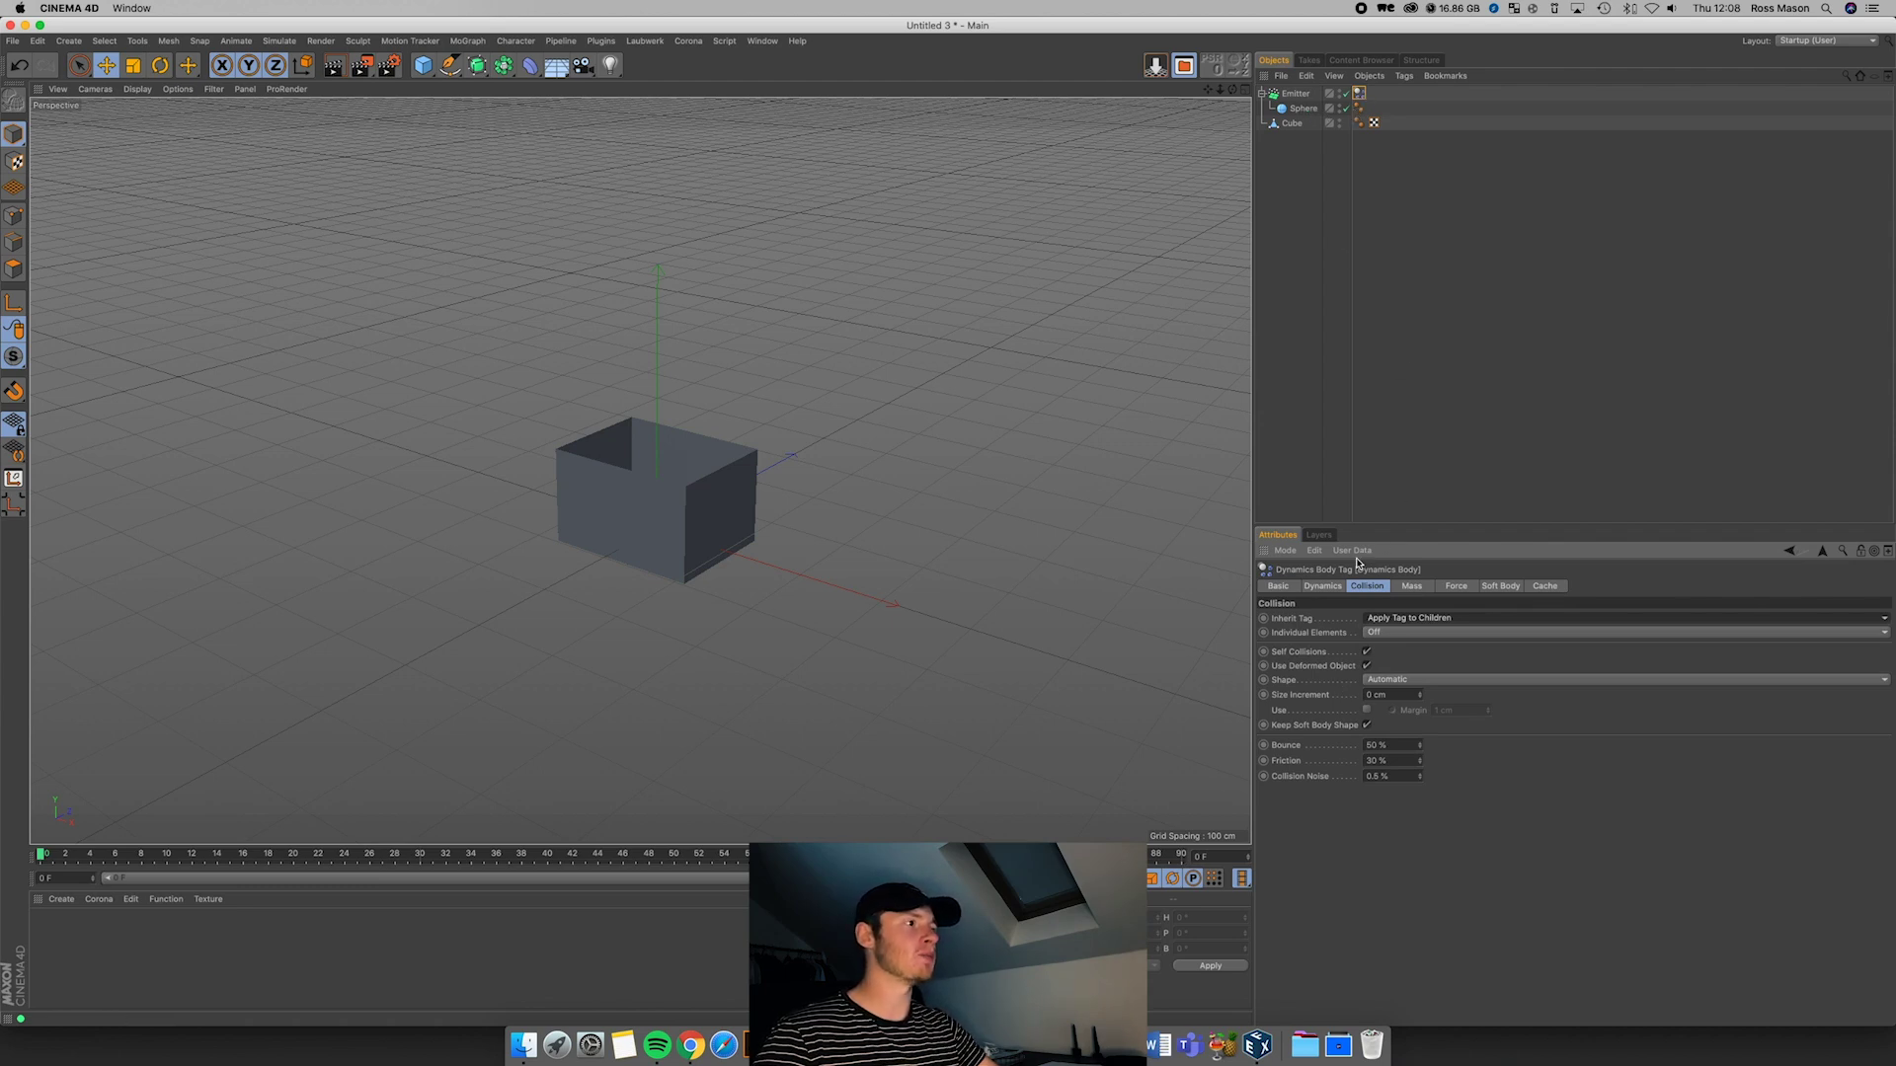
left_click(1377, 637)
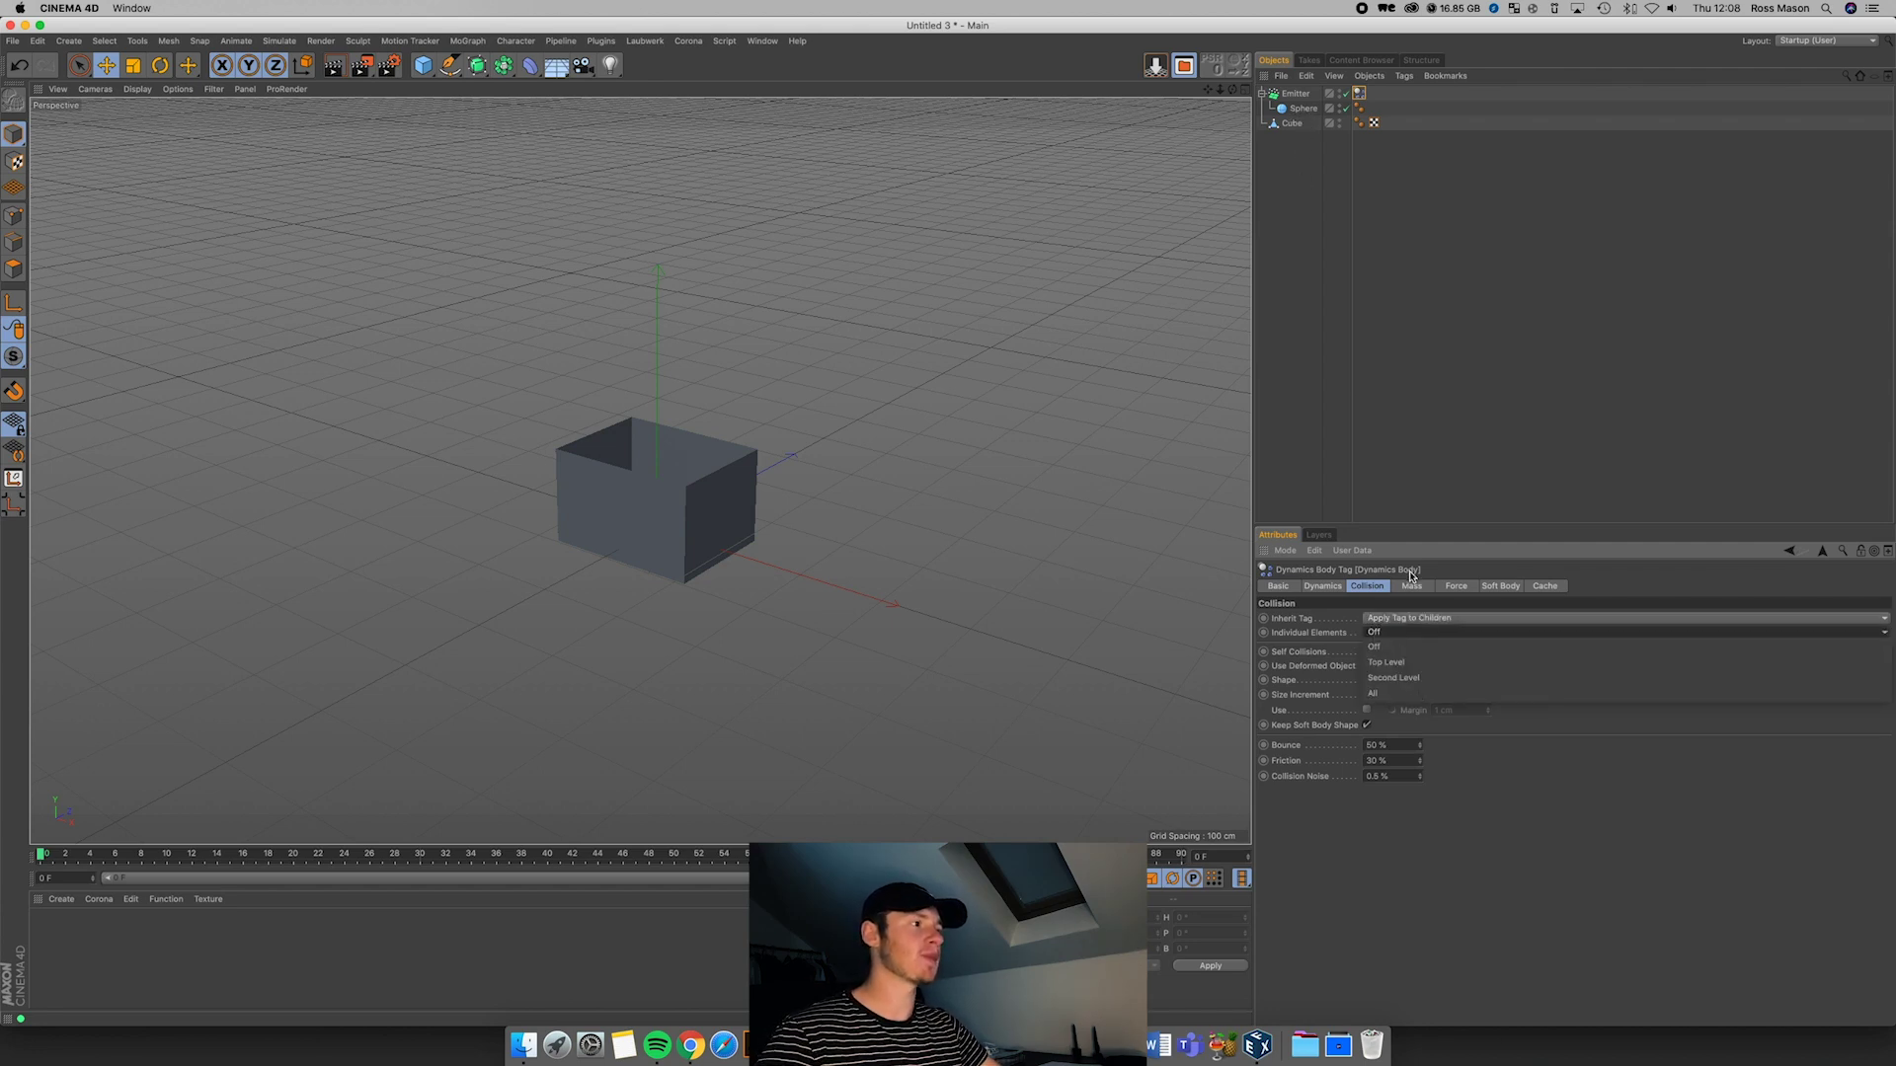
left_click(1383, 694)
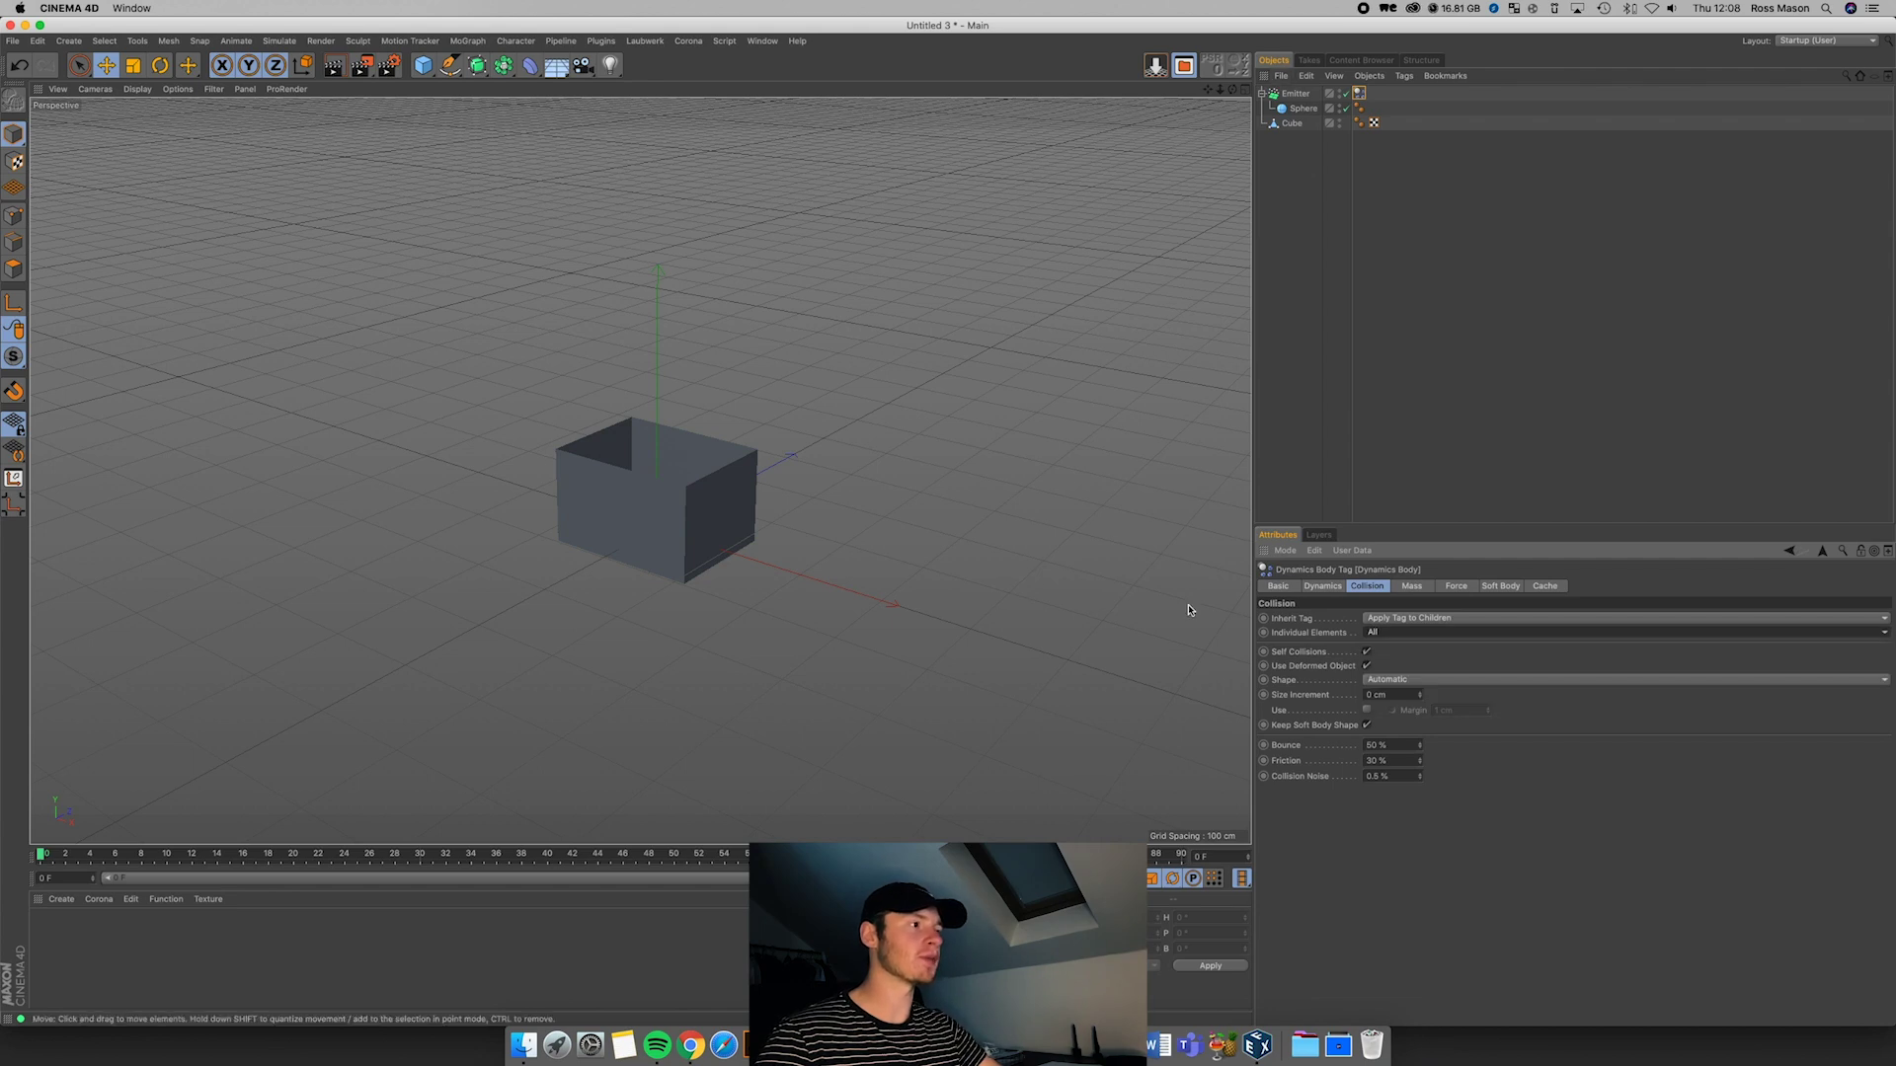
left_click(1377, 632)
left_click(1376, 659)
left_click(1380, 637)
left_click(1382, 693)
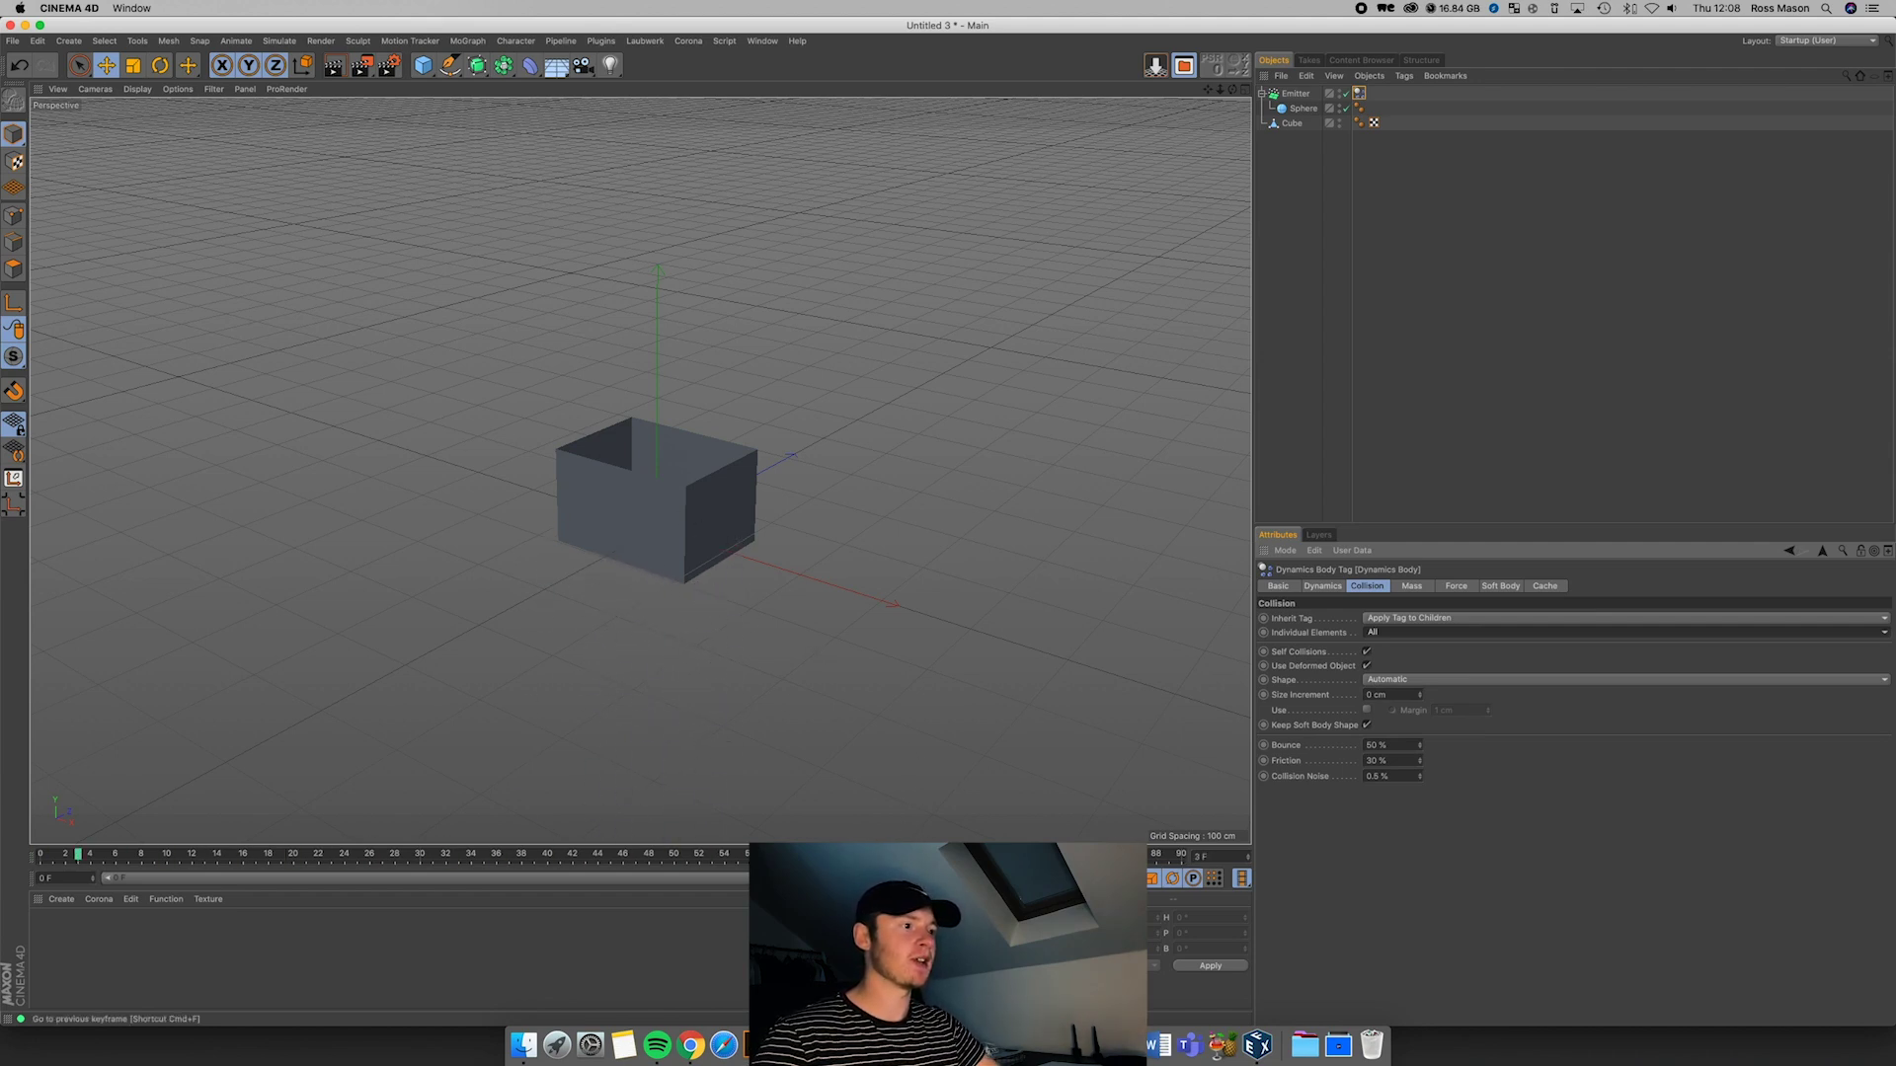
Step: Add a Collider Body simulation tag to the Cube
left_click(1287, 123)
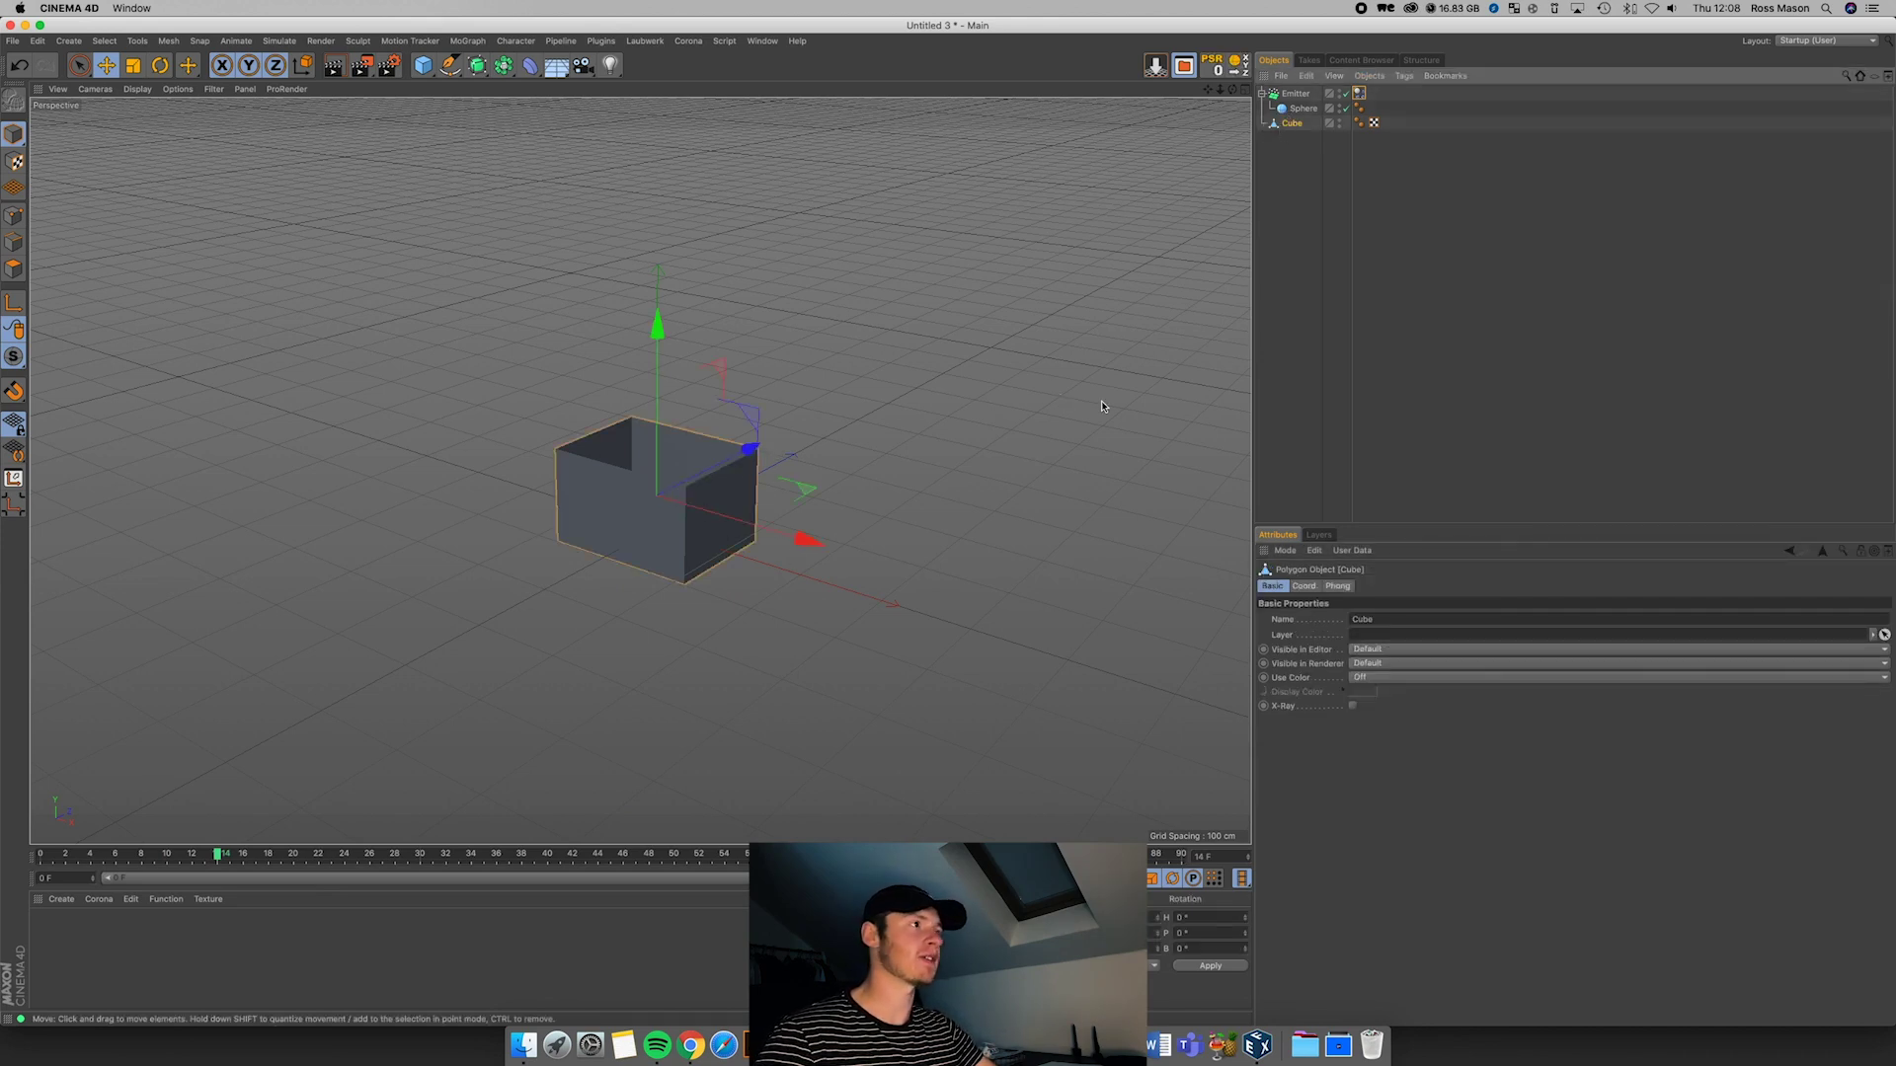
right_click(1292, 129)
mouse_move(1378, 299)
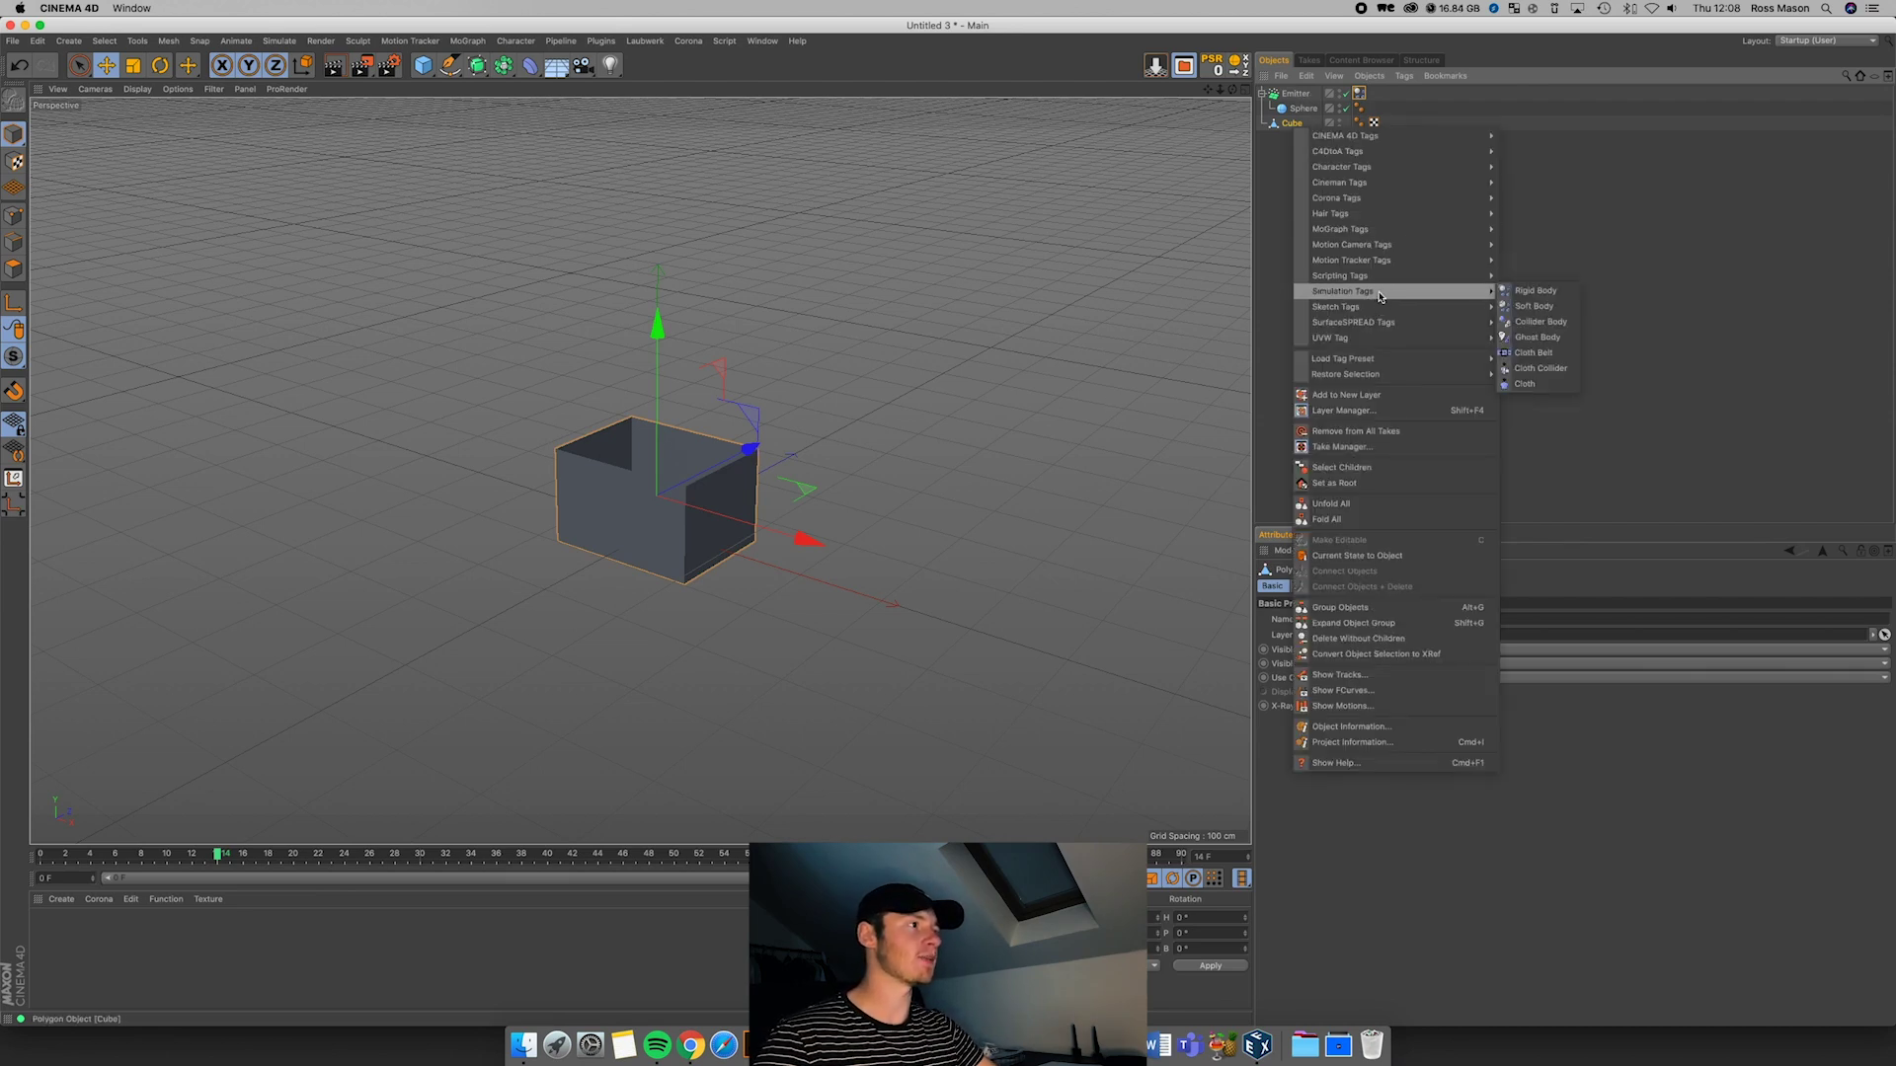
left_click(1533, 323)
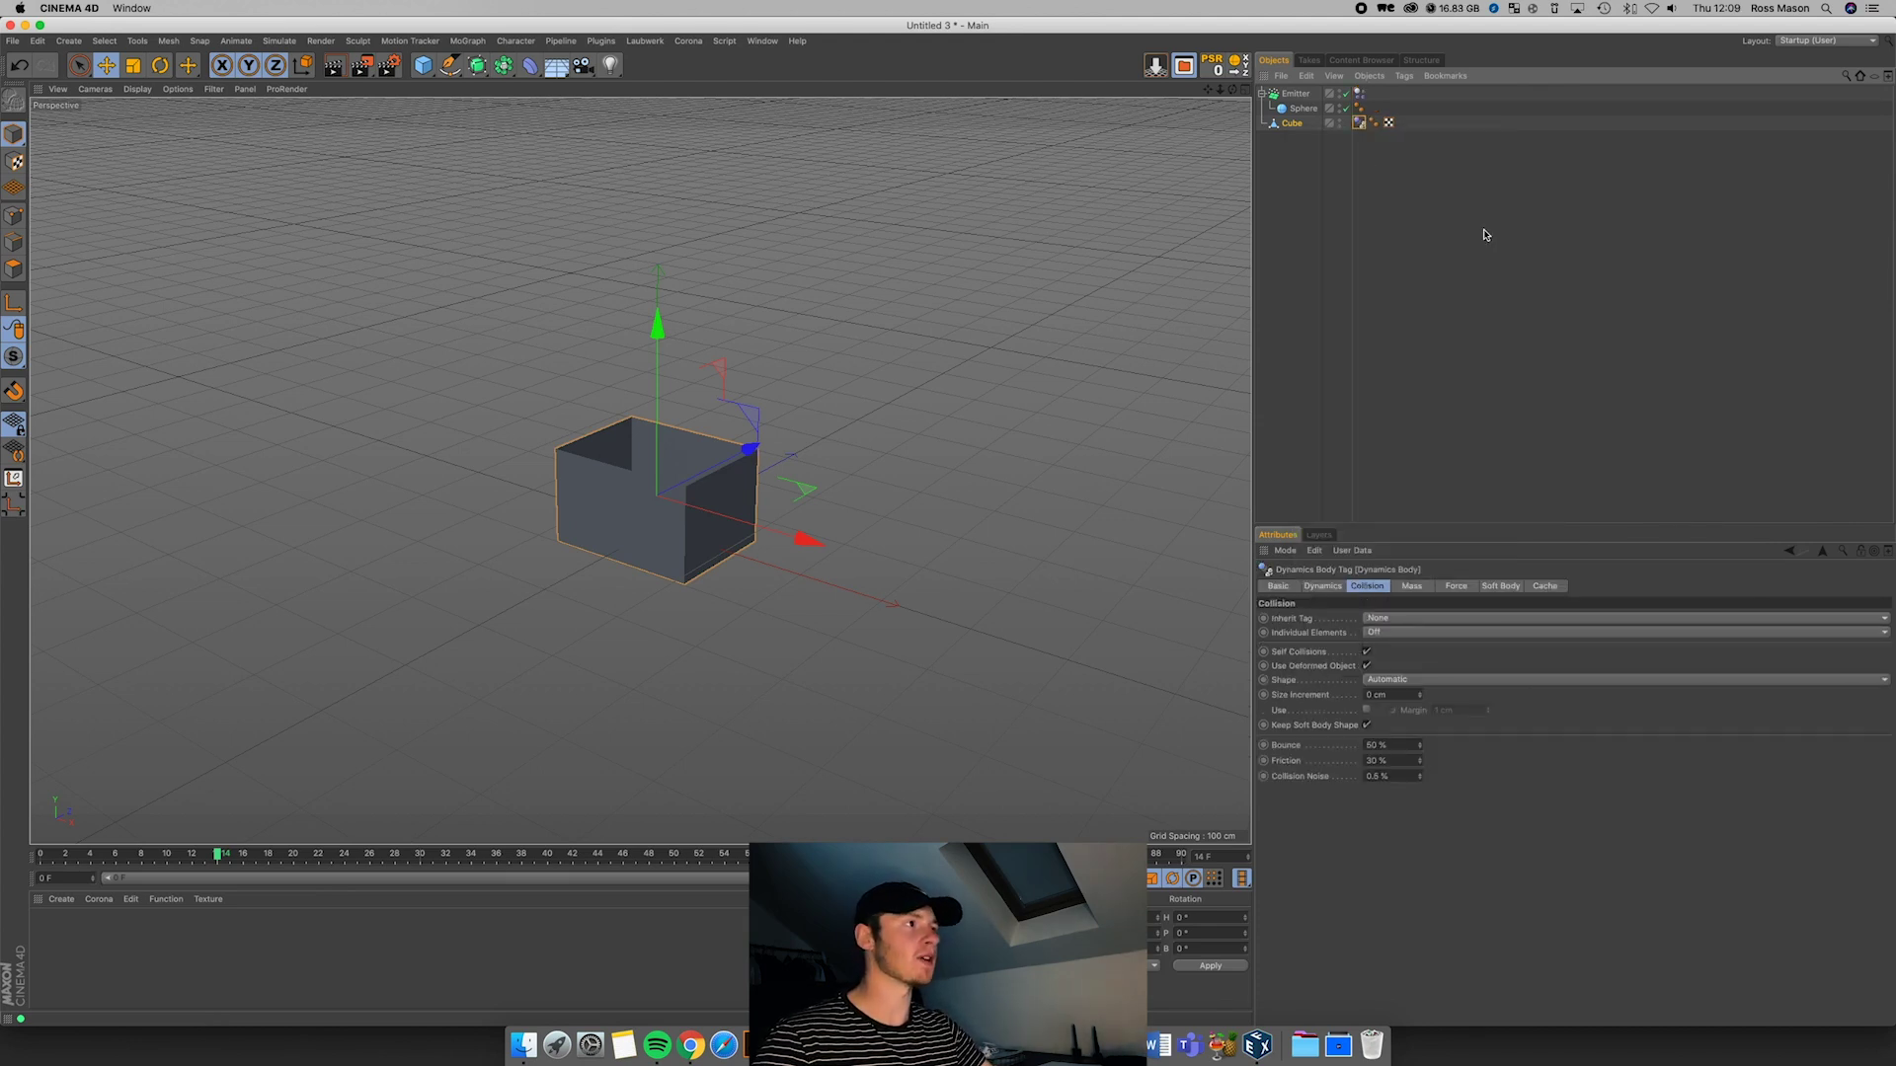
Step: Enable X-Ray display on the Cube and play the simulation from the first frame
key("shift+f")
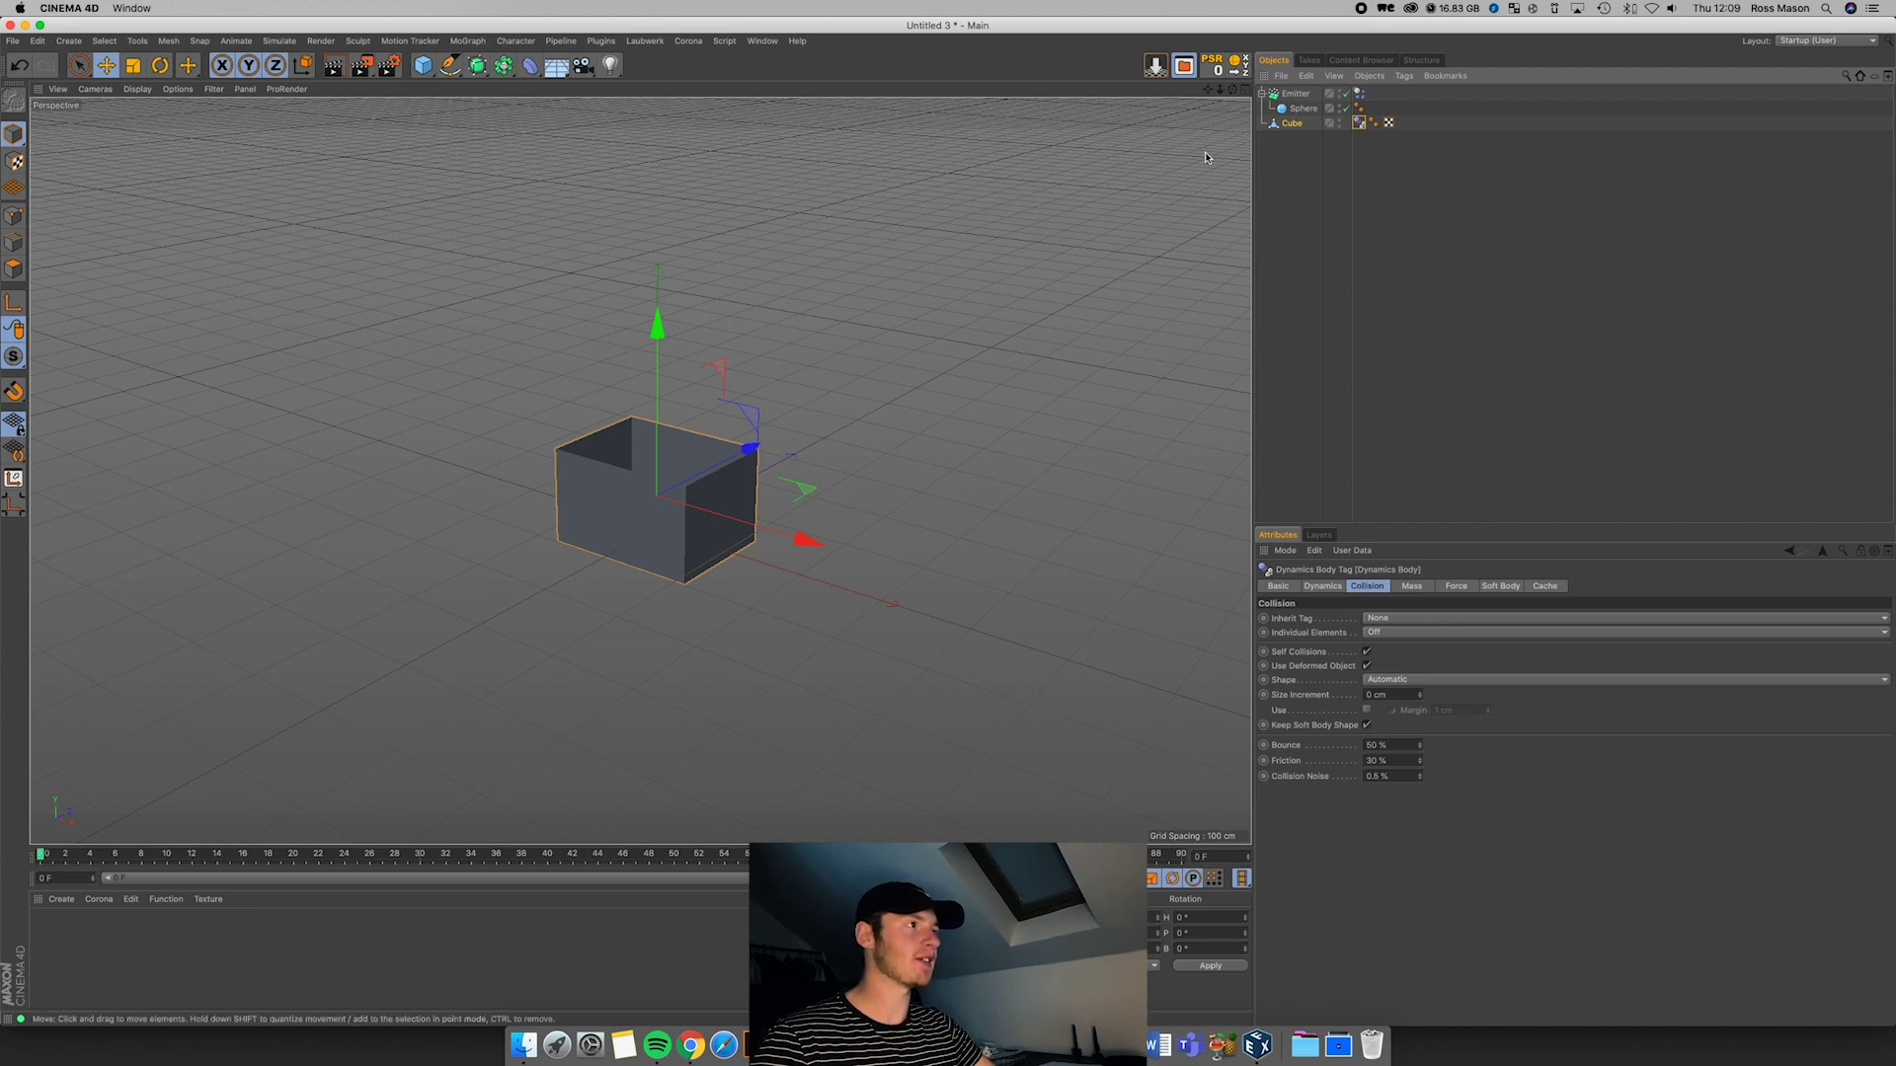
left_click(1292, 125)
left_click(1354, 707)
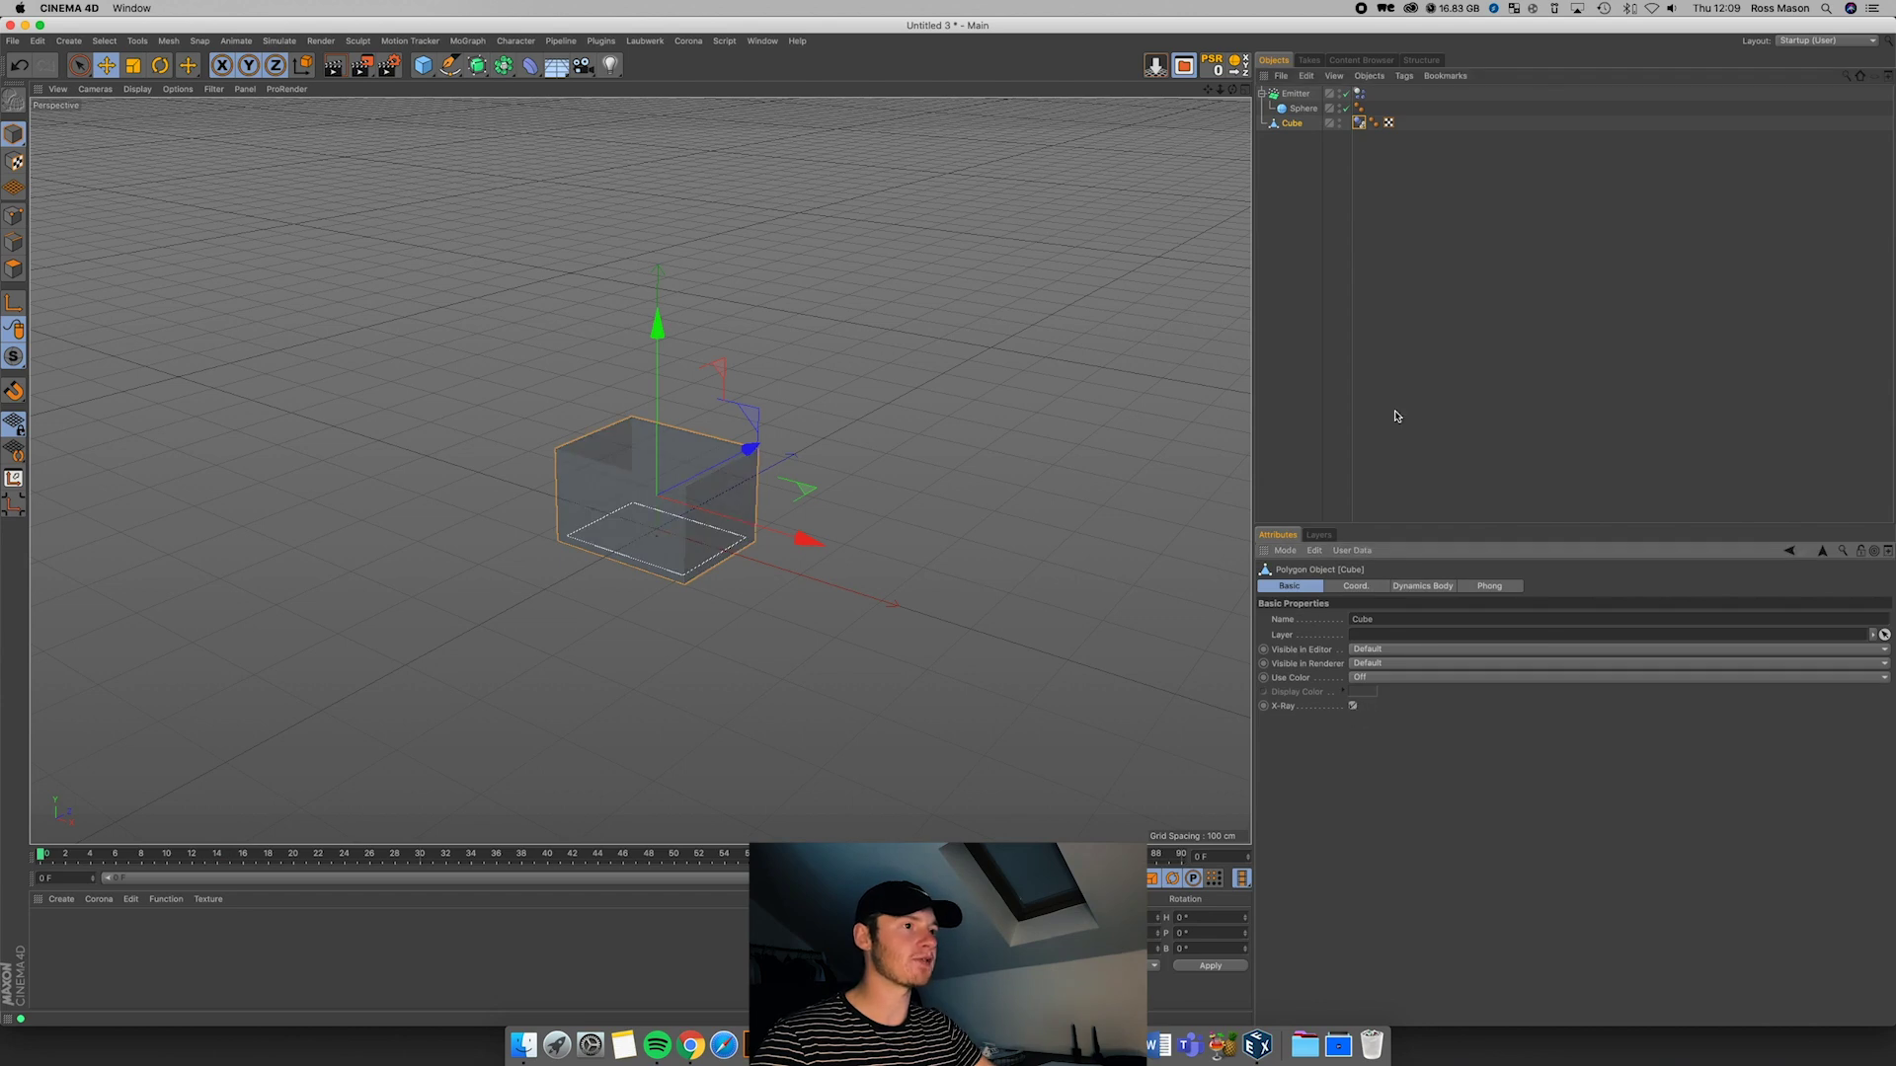
left_click(1397, 413)
left_click_drag(1222, 91, 1241, 91)
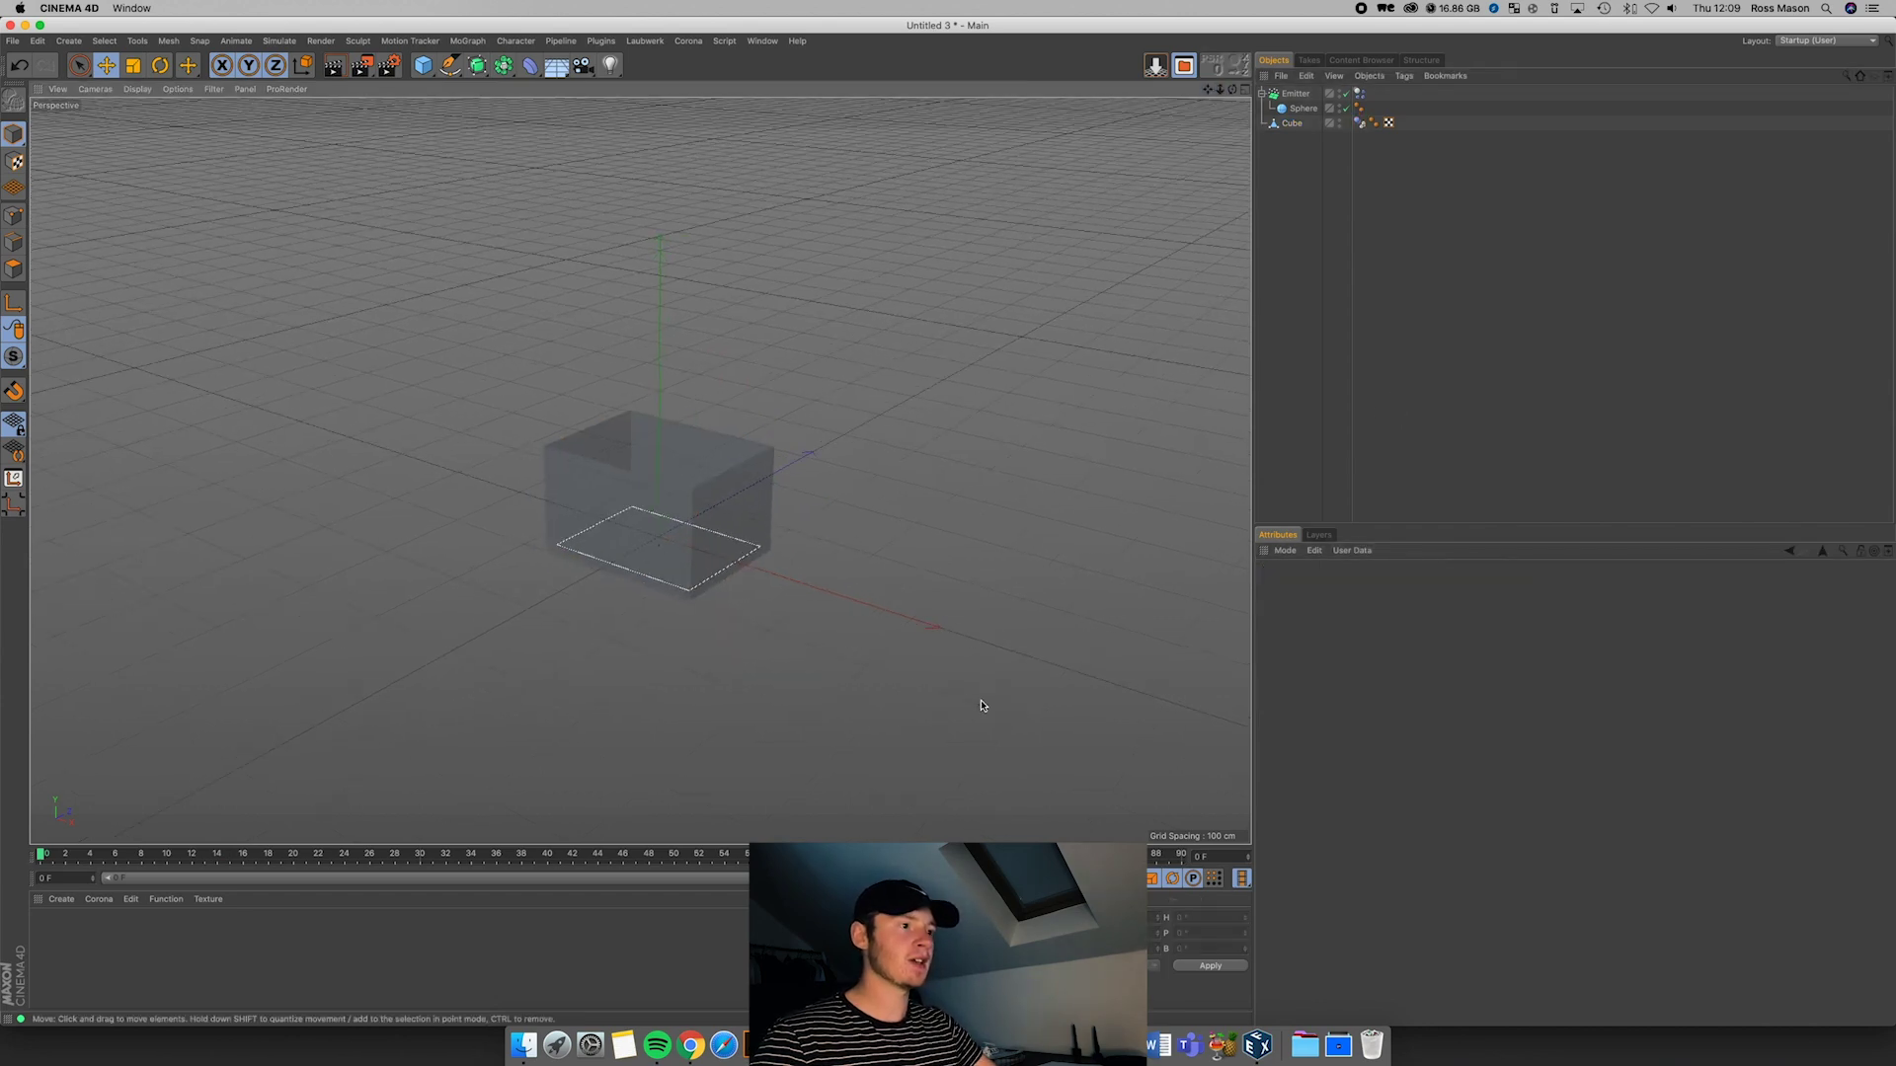
left_click(971, 878)
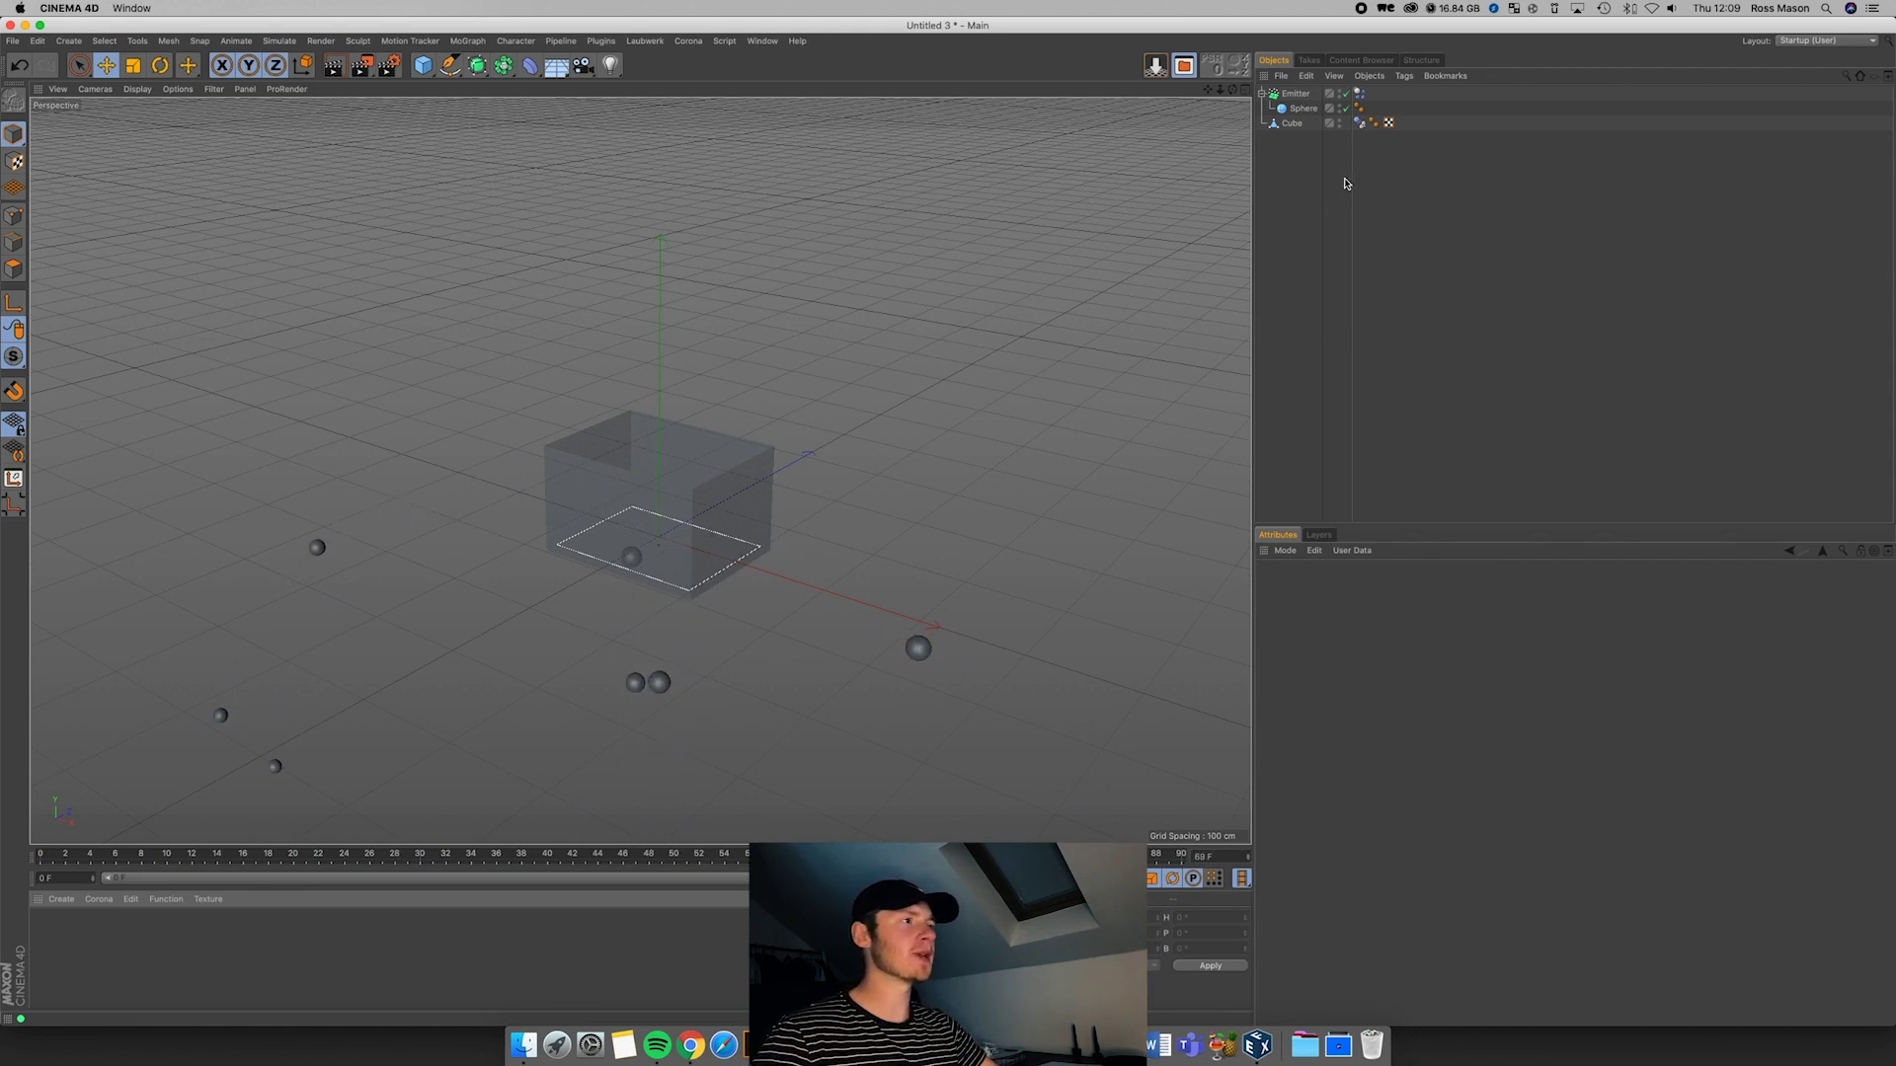
Step: Set the Cube's collision Shape to Static Mesh and replay the simulation from the first frame
left_click(1359, 123)
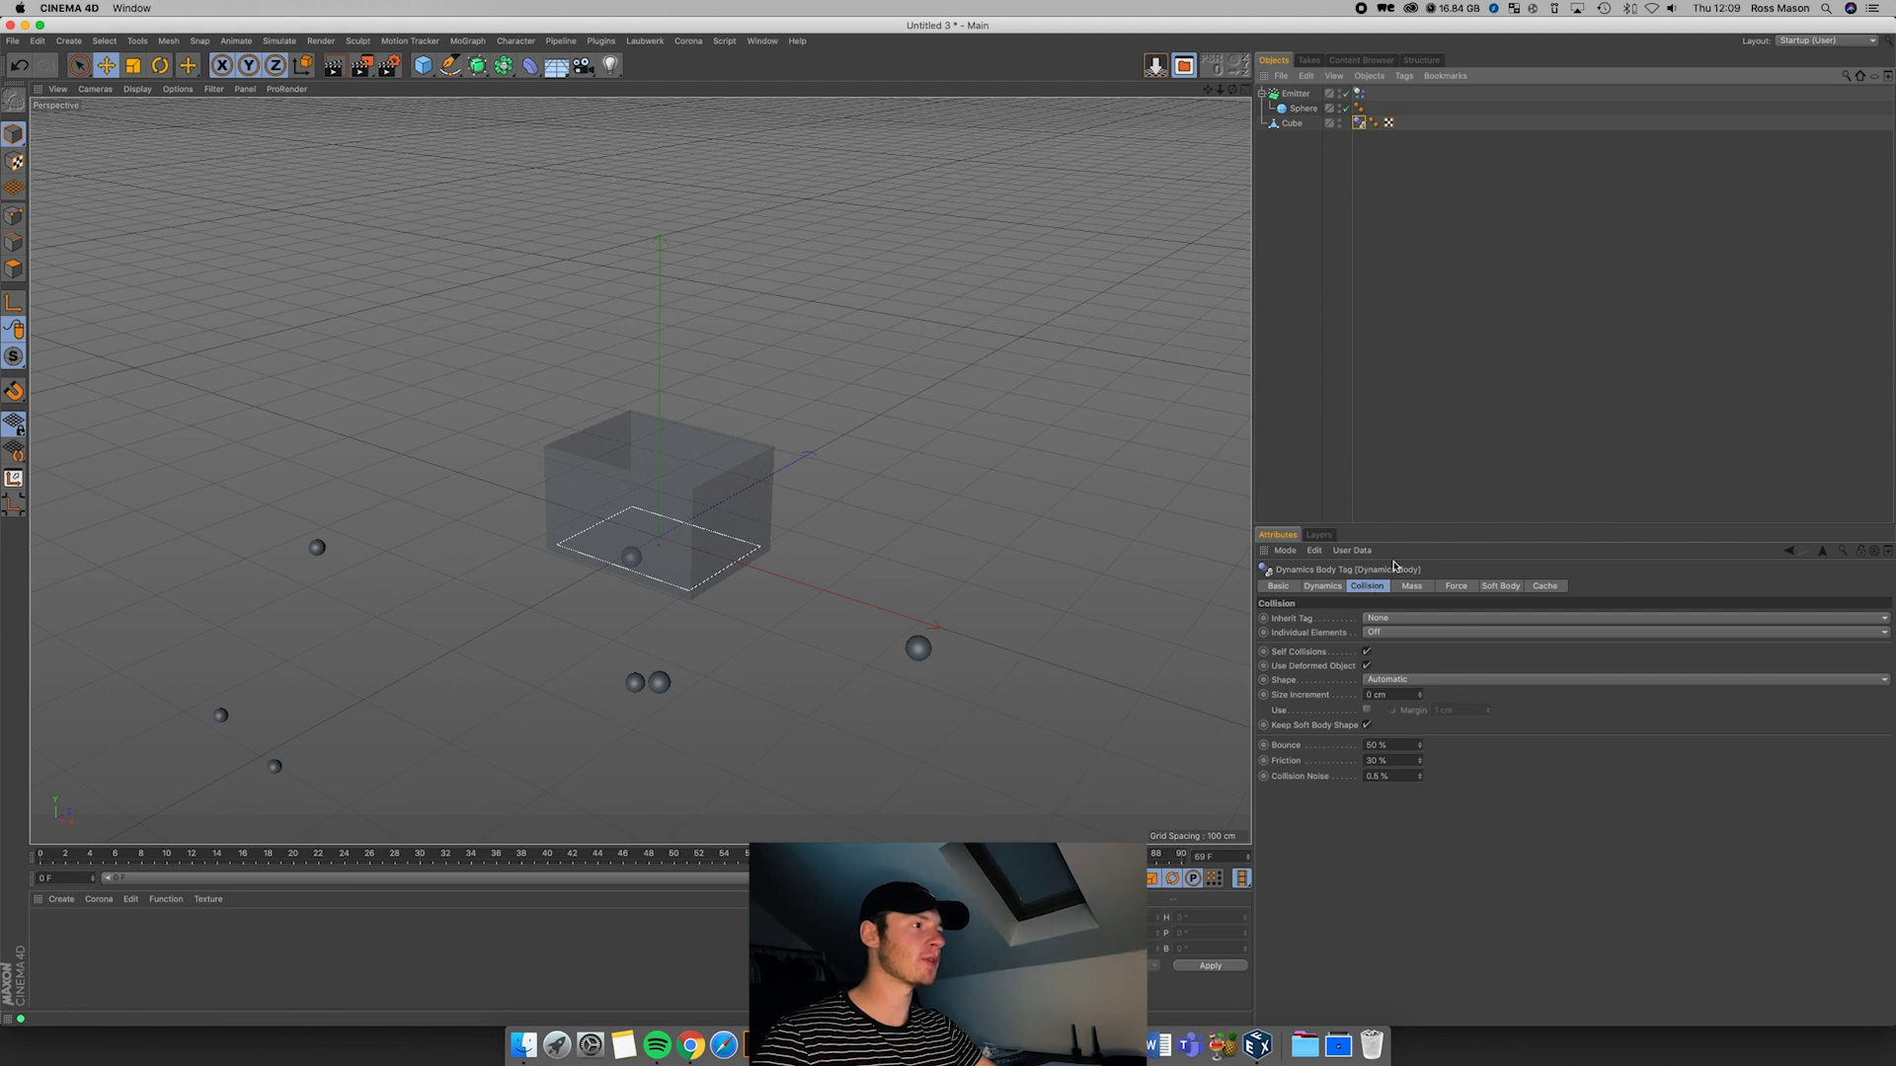
left_click(1379, 690)
left_click(1395, 836)
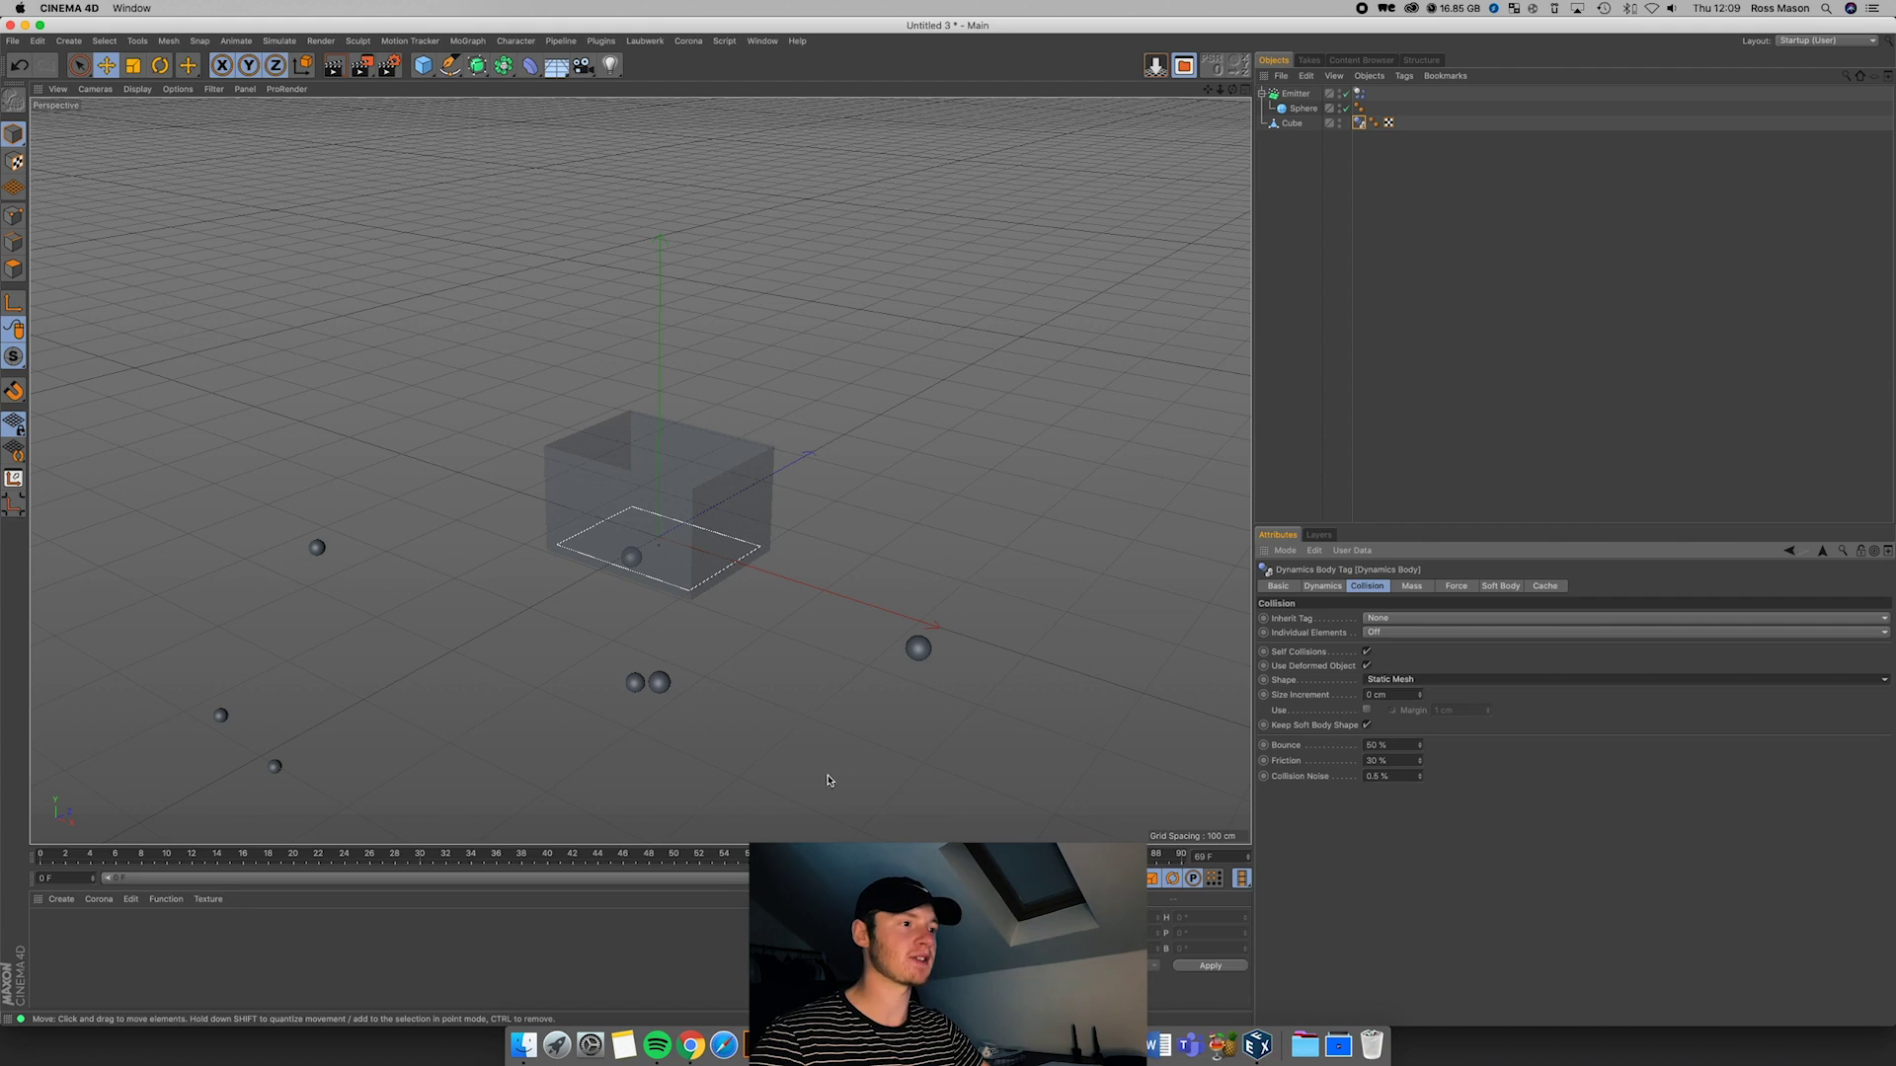
left_click(924, 878)
left_click(972, 878)
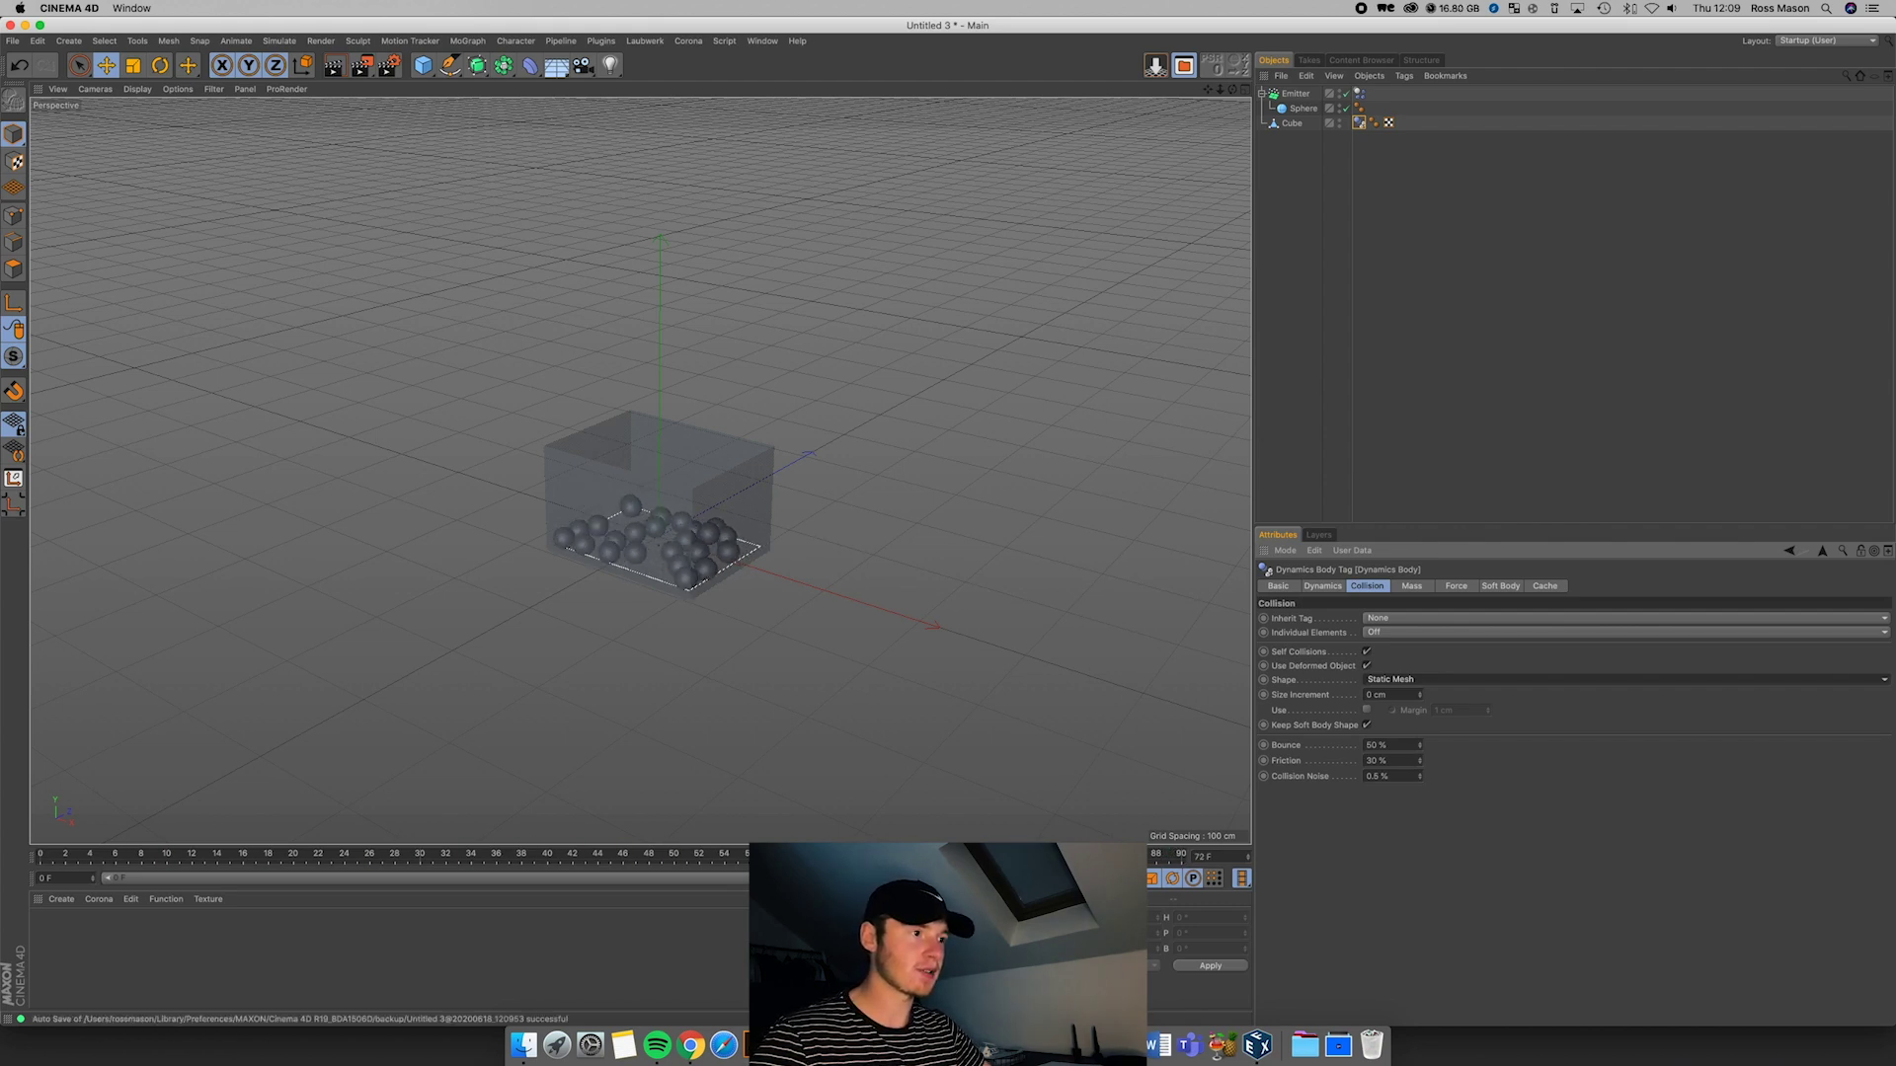
Step: Extend the animation's end frame and preview range, and replay the simulation from the first frame
key("Return")
left_click_drag(460, 879, 825, 879)
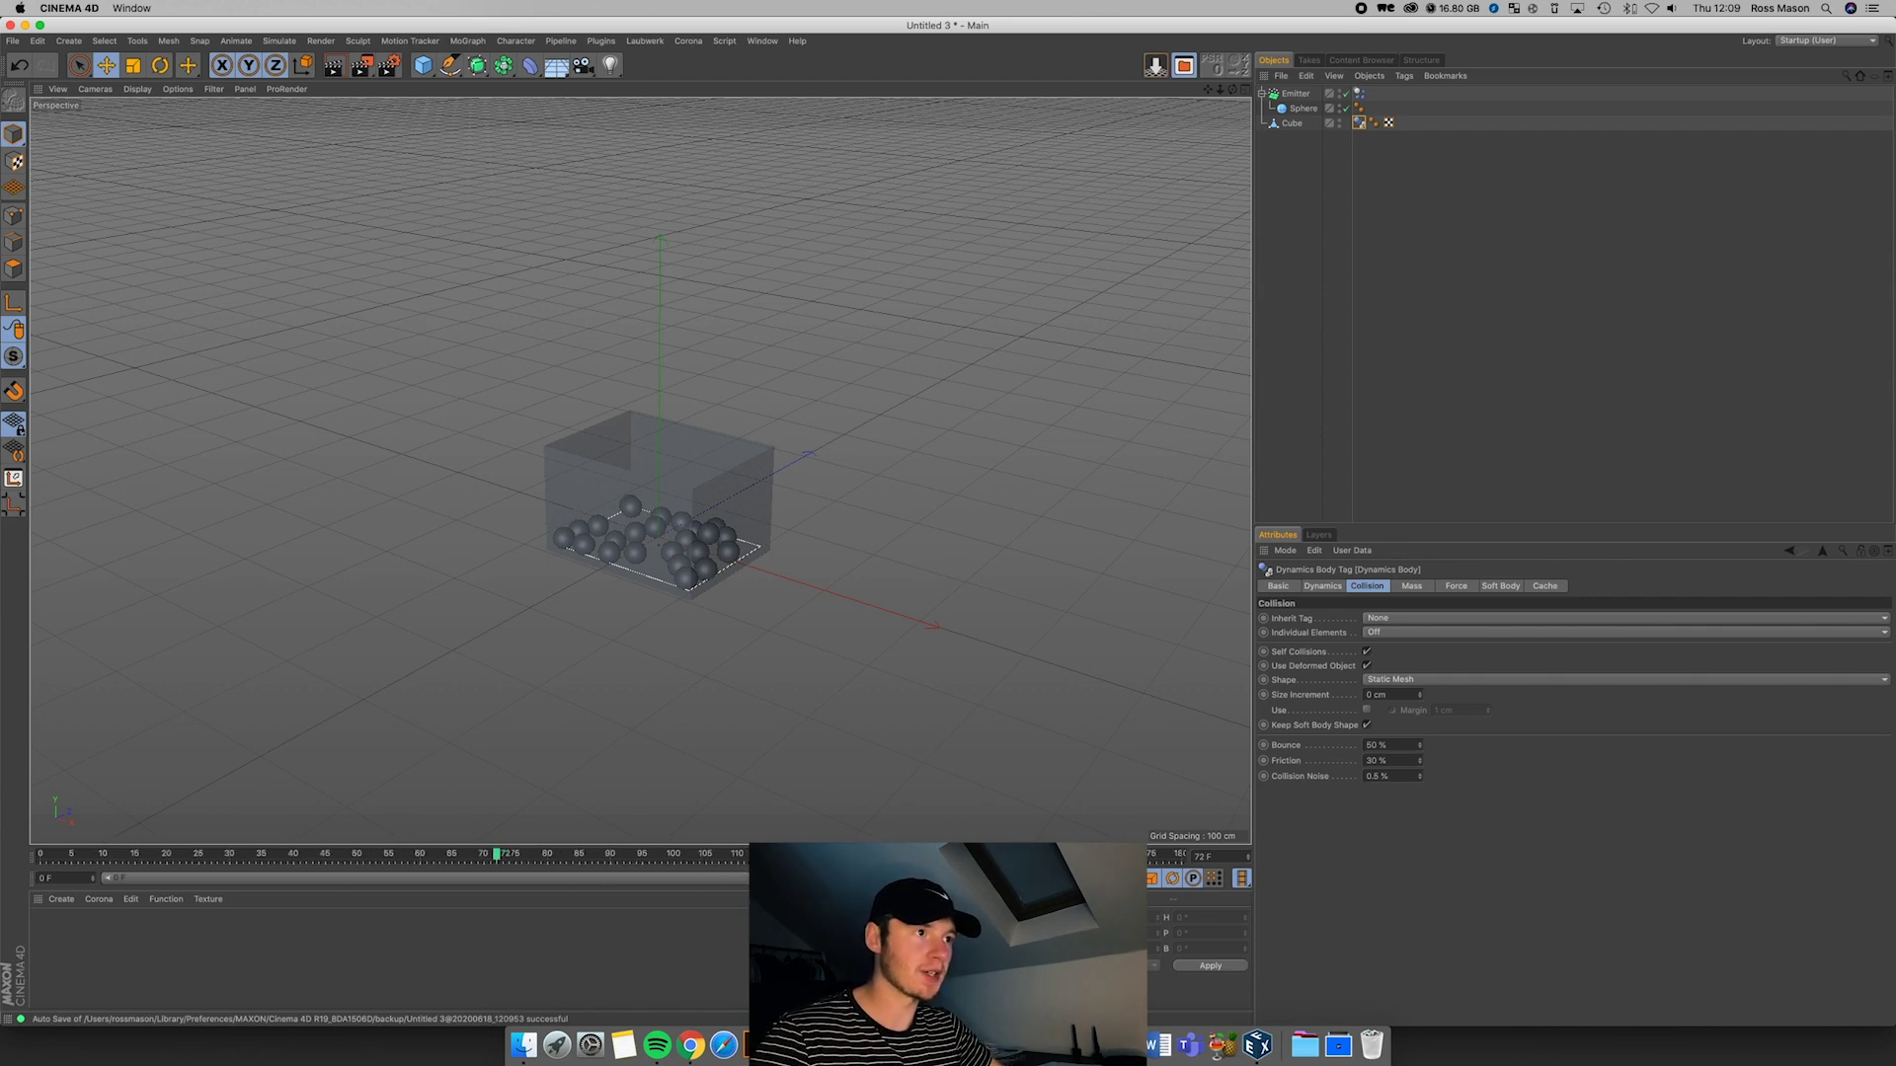
left_click(909, 878)
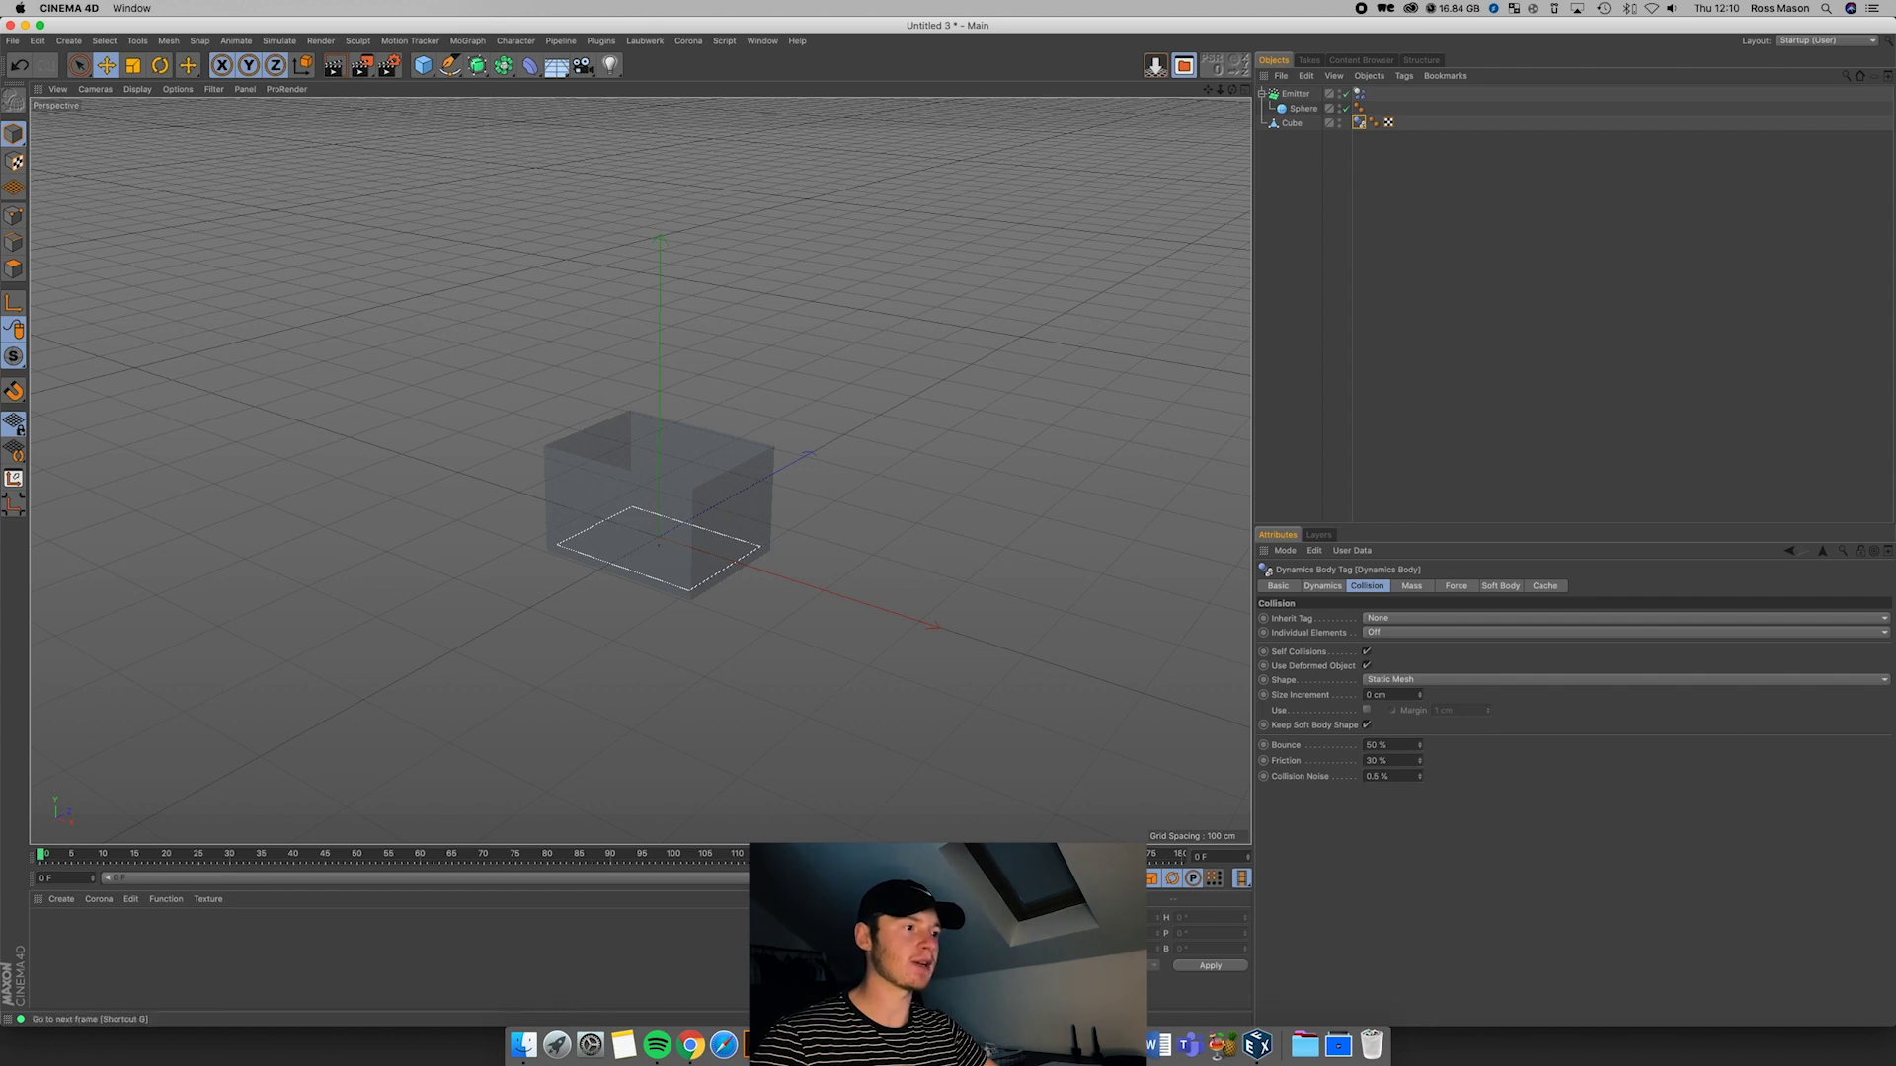
left_click(970, 878)
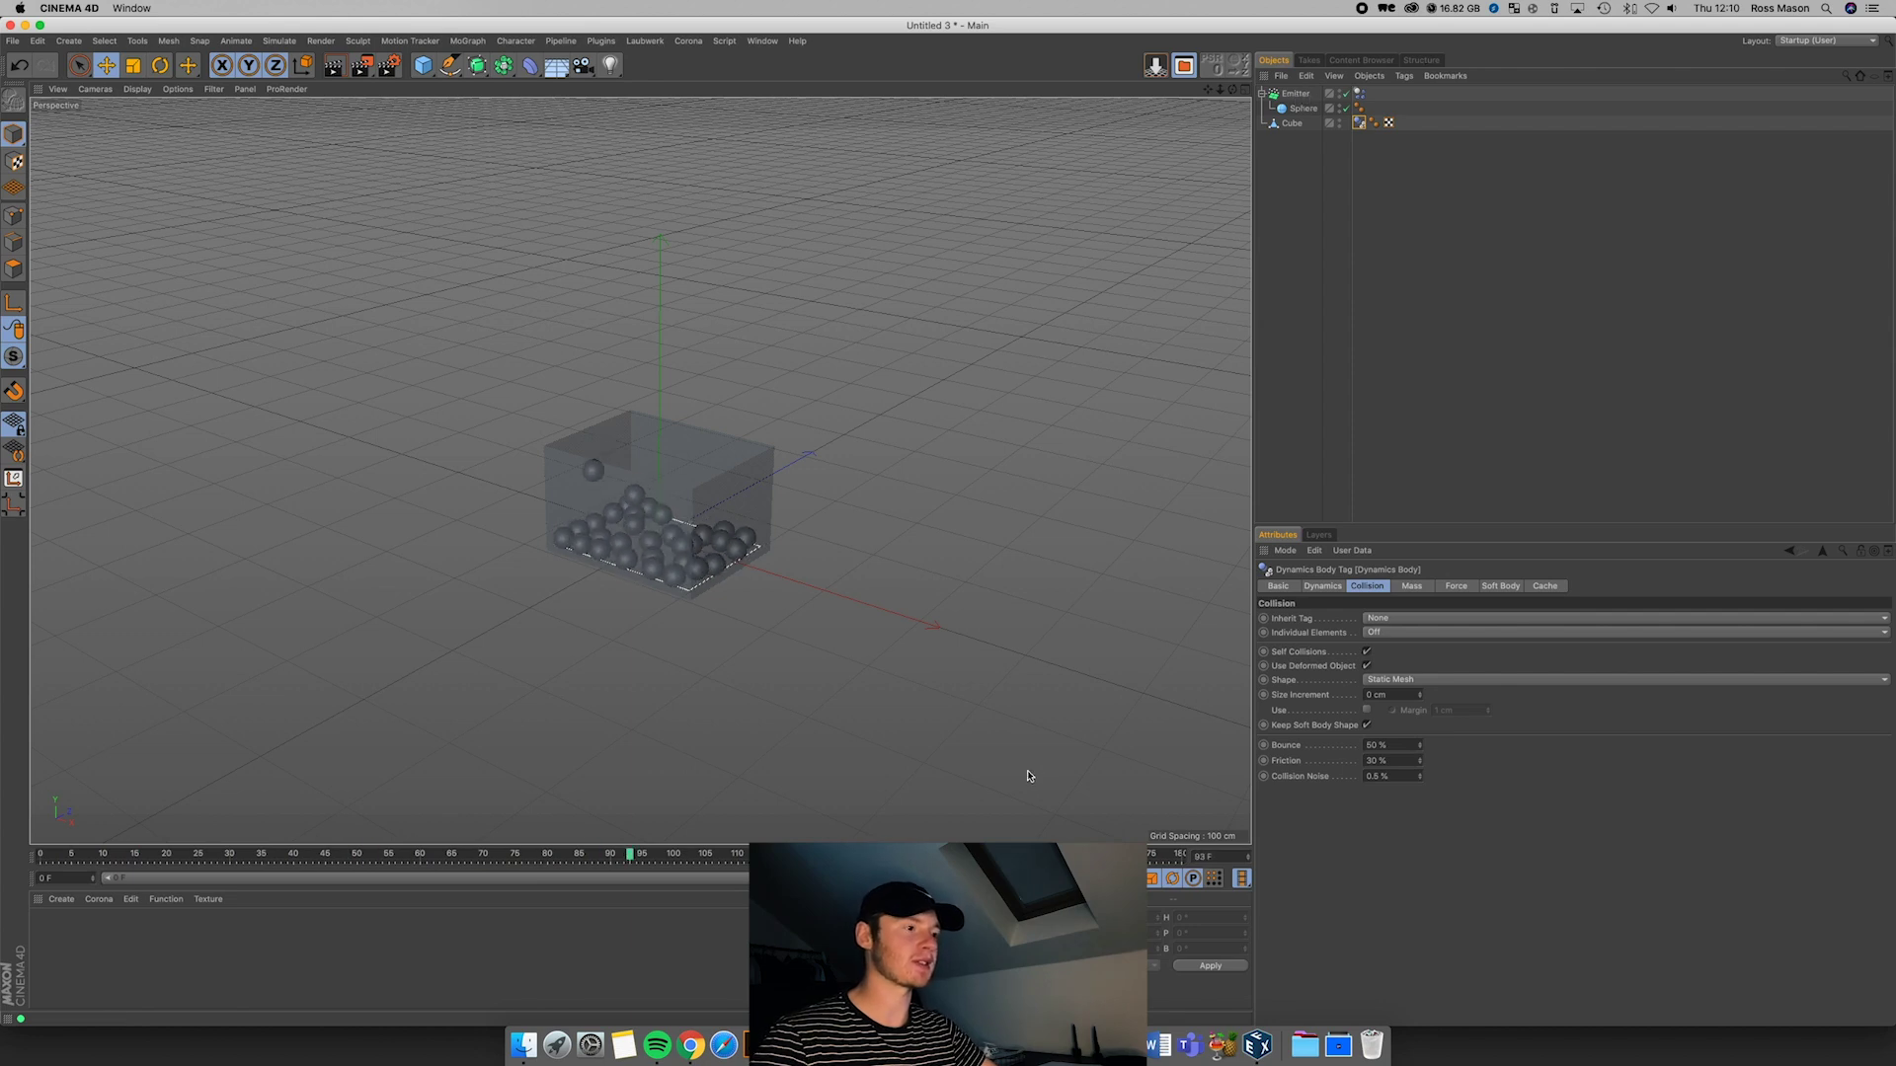
Step: Hide the Cube in the viewport and replay the simulation from frame 0 for a closer look at the spheres
left_click(1341, 124)
left_click(1341, 124)
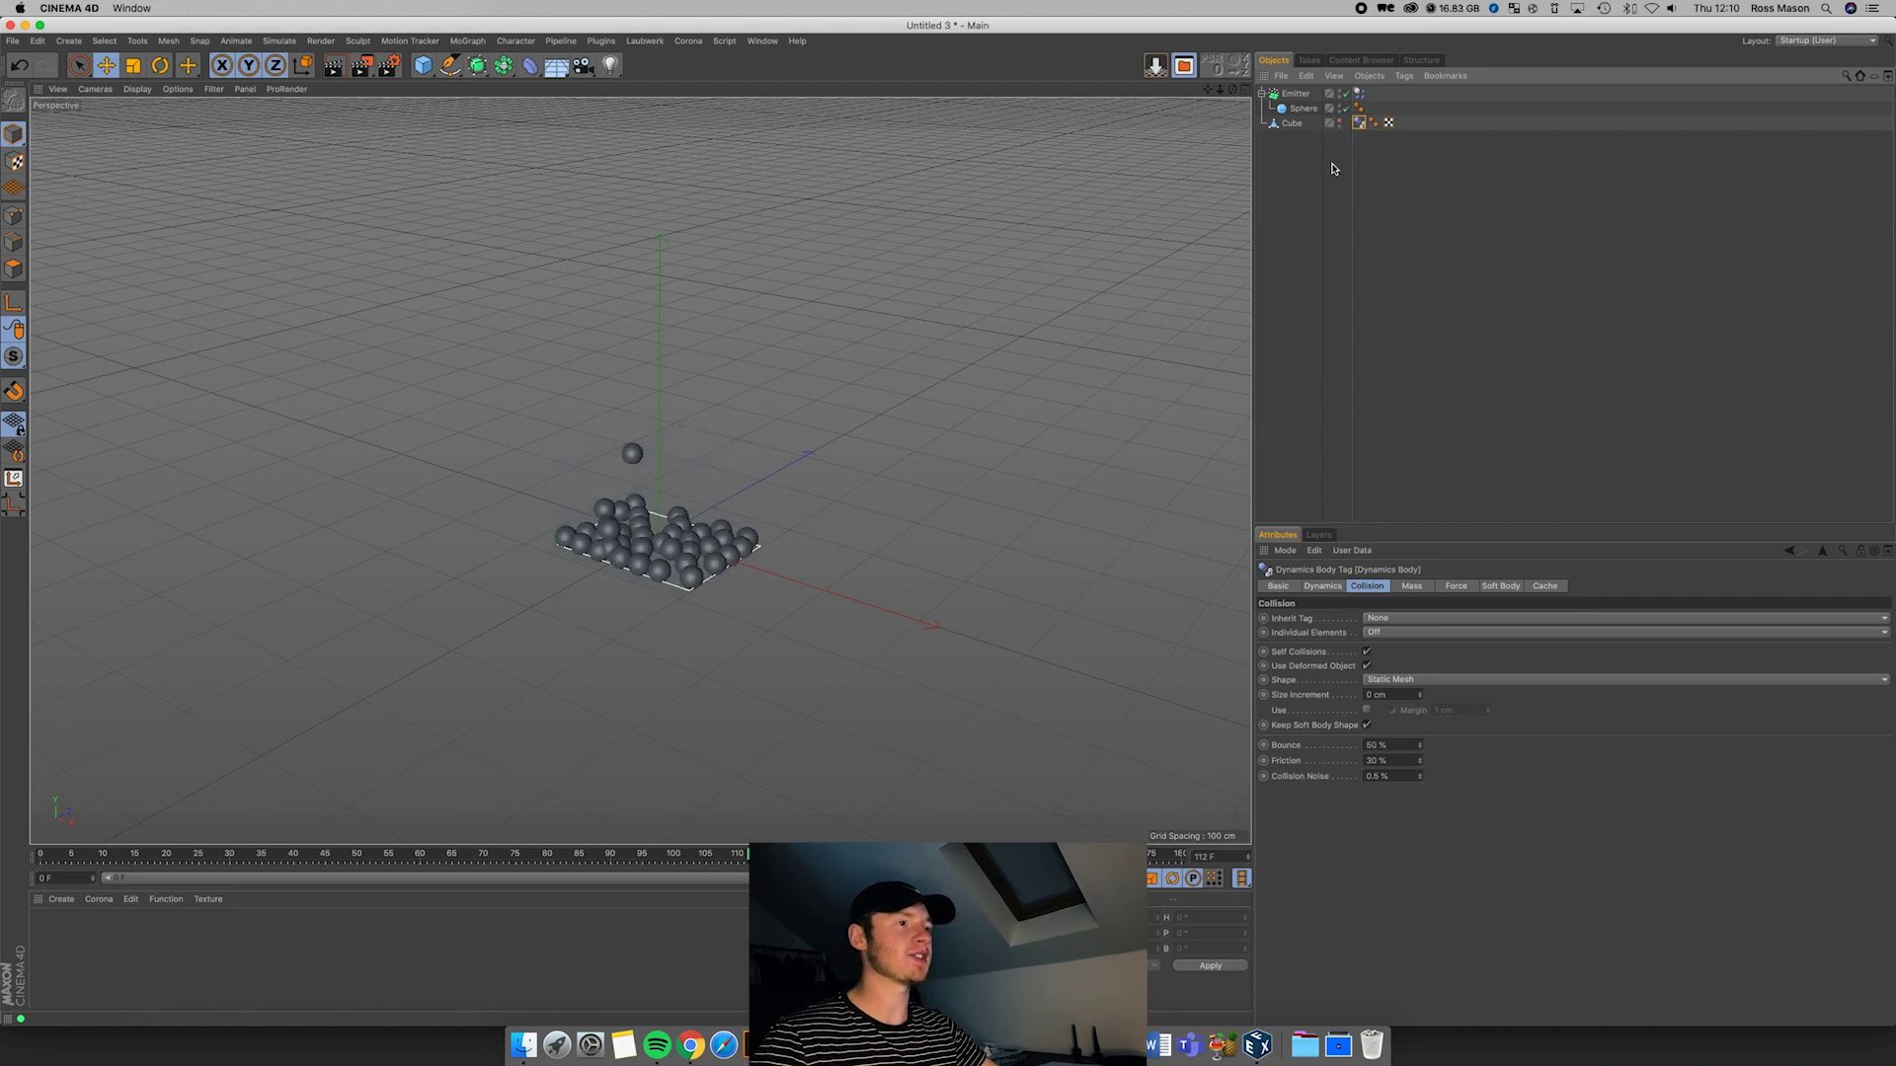
left_click(1341, 167)
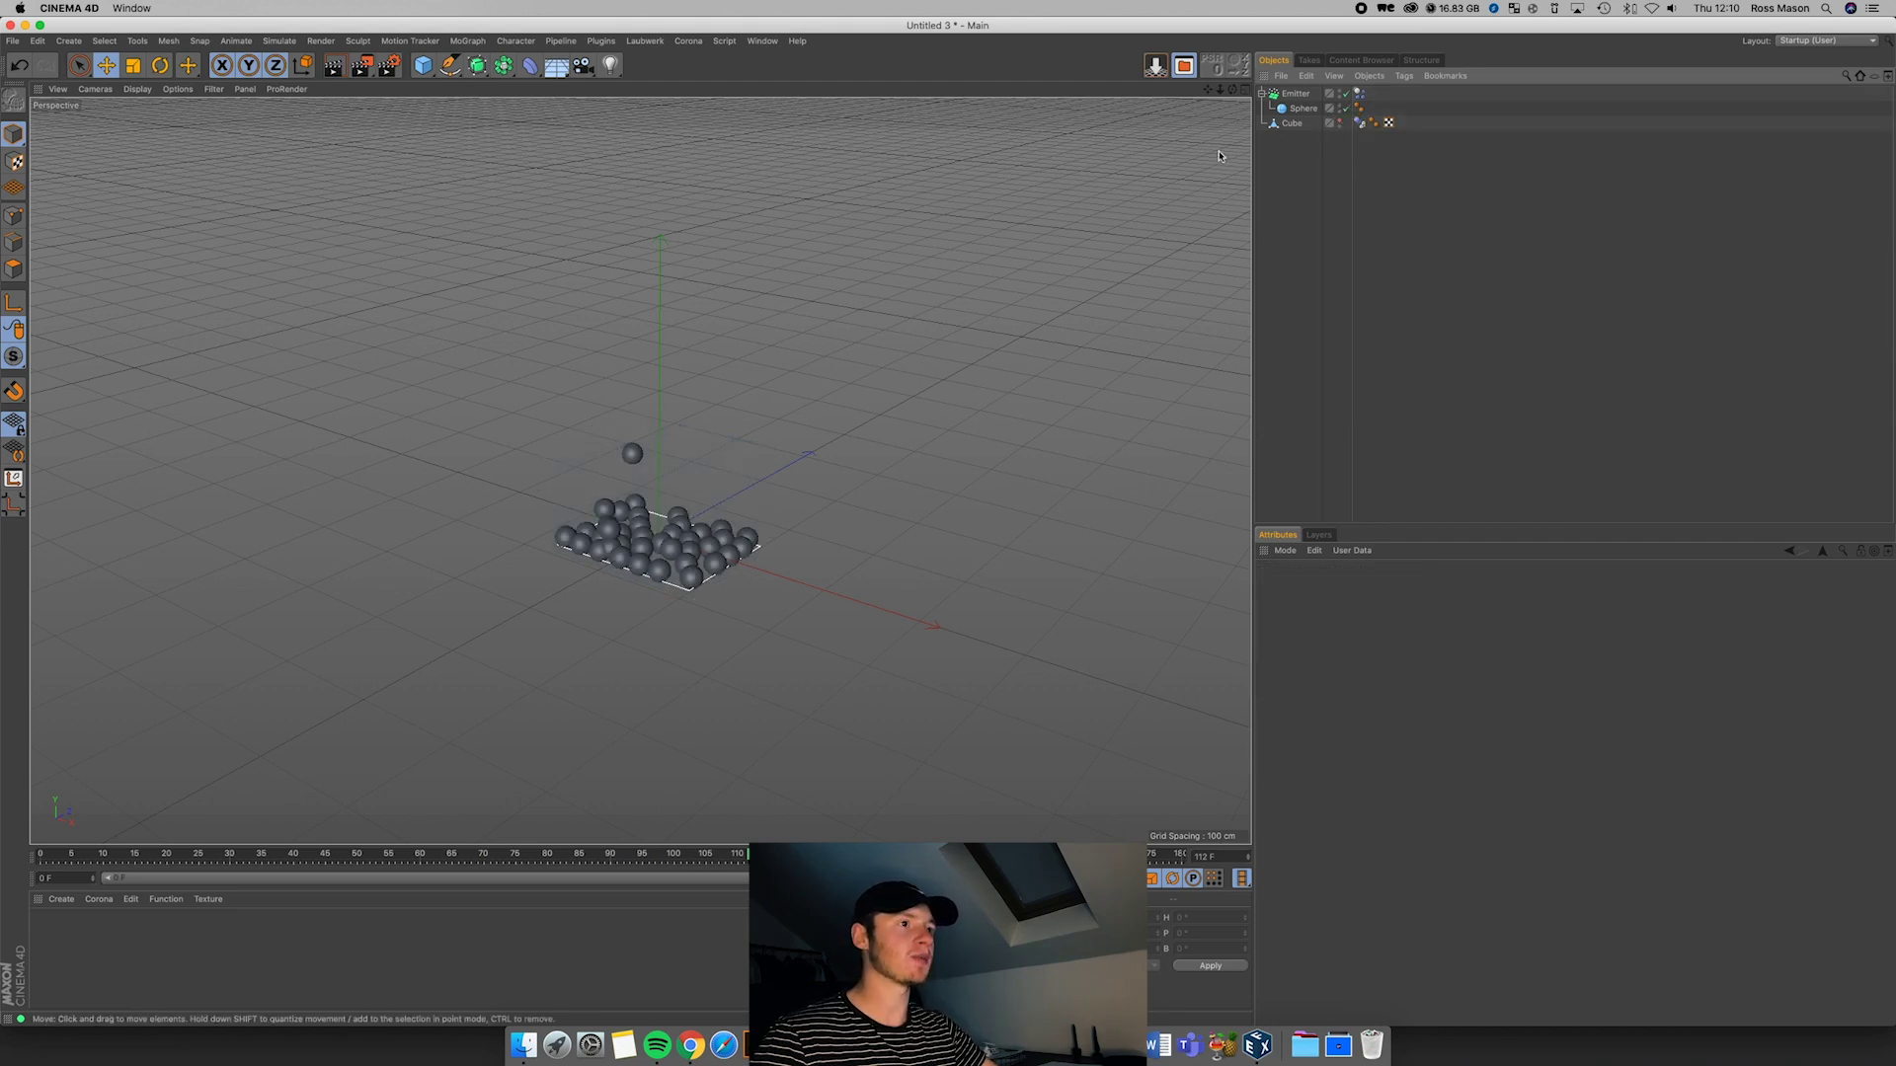
left_click_drag(1220, 89, 476, 349)
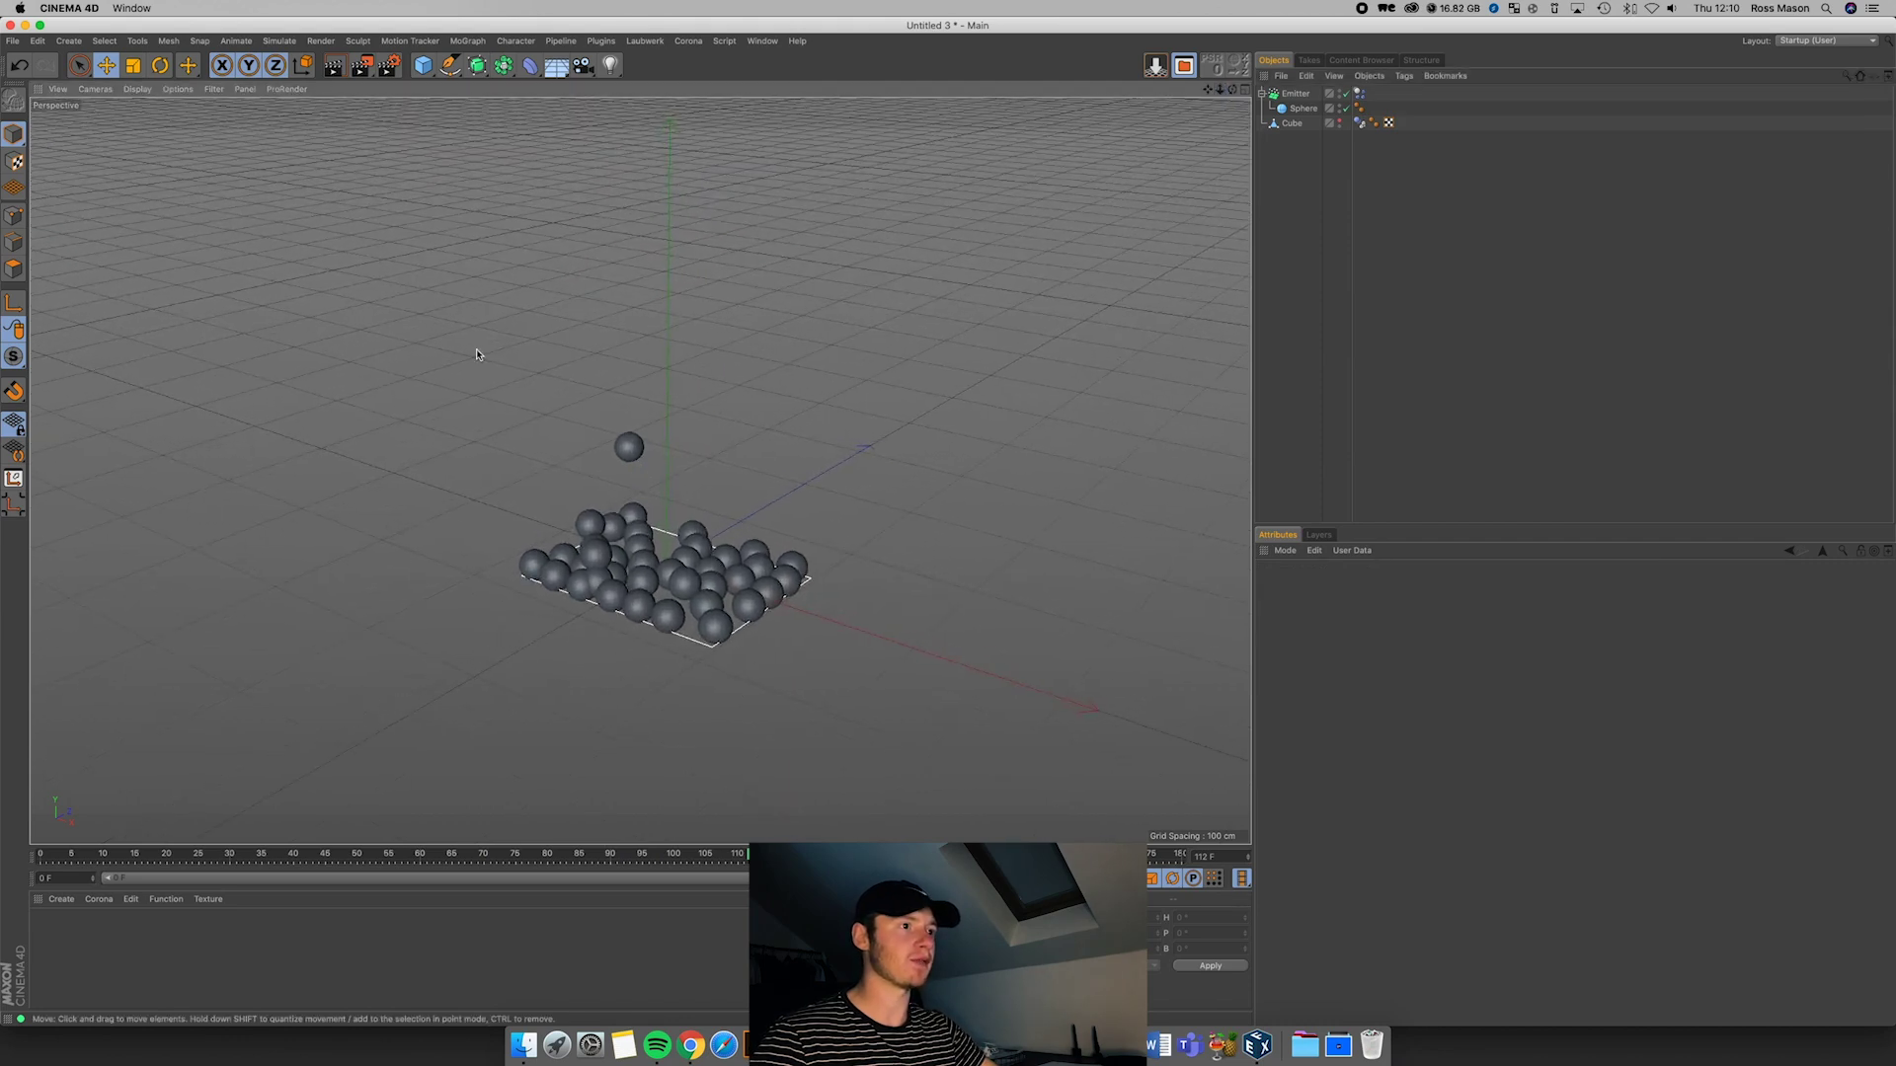
left_click(1341, 123)
left_click(1341, 122)
left_click(1341, 123)
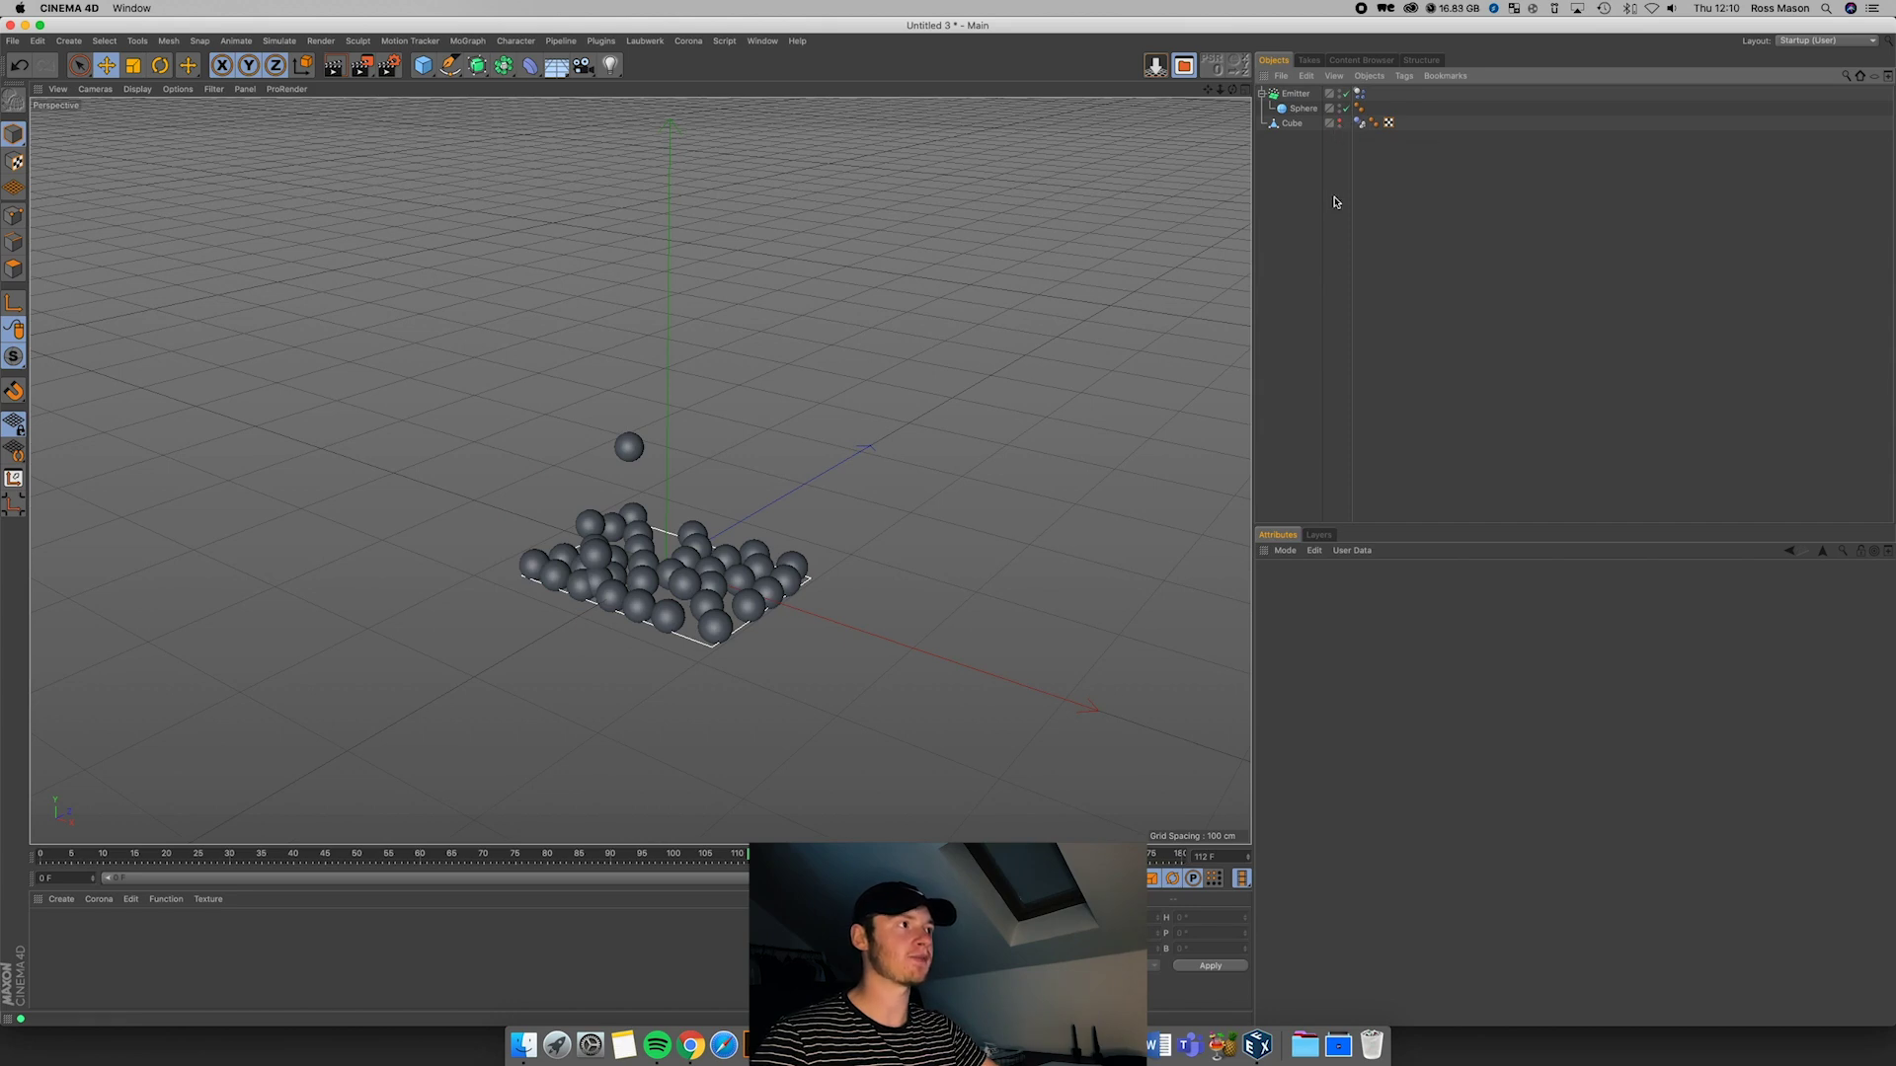
left_click(912, 878)
left_click(973, 878)
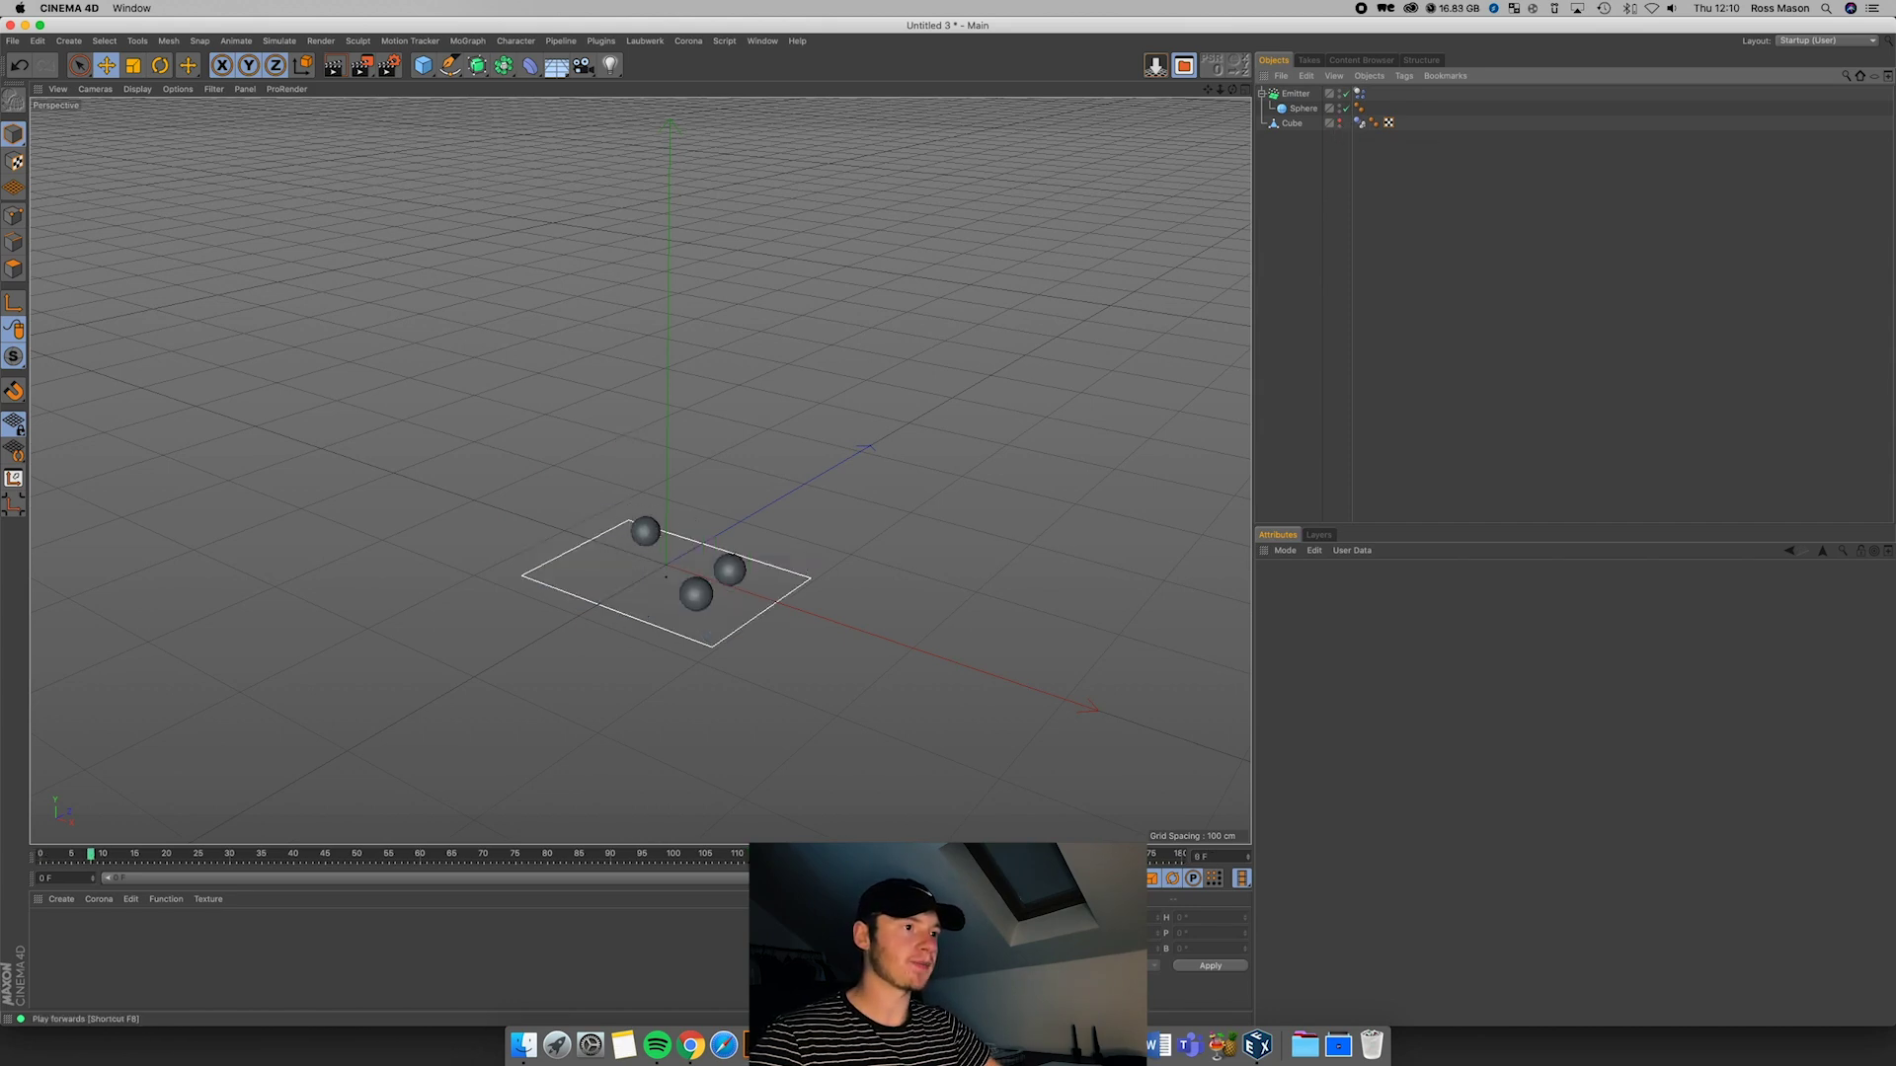
Step: Set the Emitter's Birthrate Editor to 100
left_click(1293, 94)
mouse_move(1227, 98)
left_mouse_down()
mouse_move(640, 471)
mouse_move(1237, 91)
left_mouse_up()
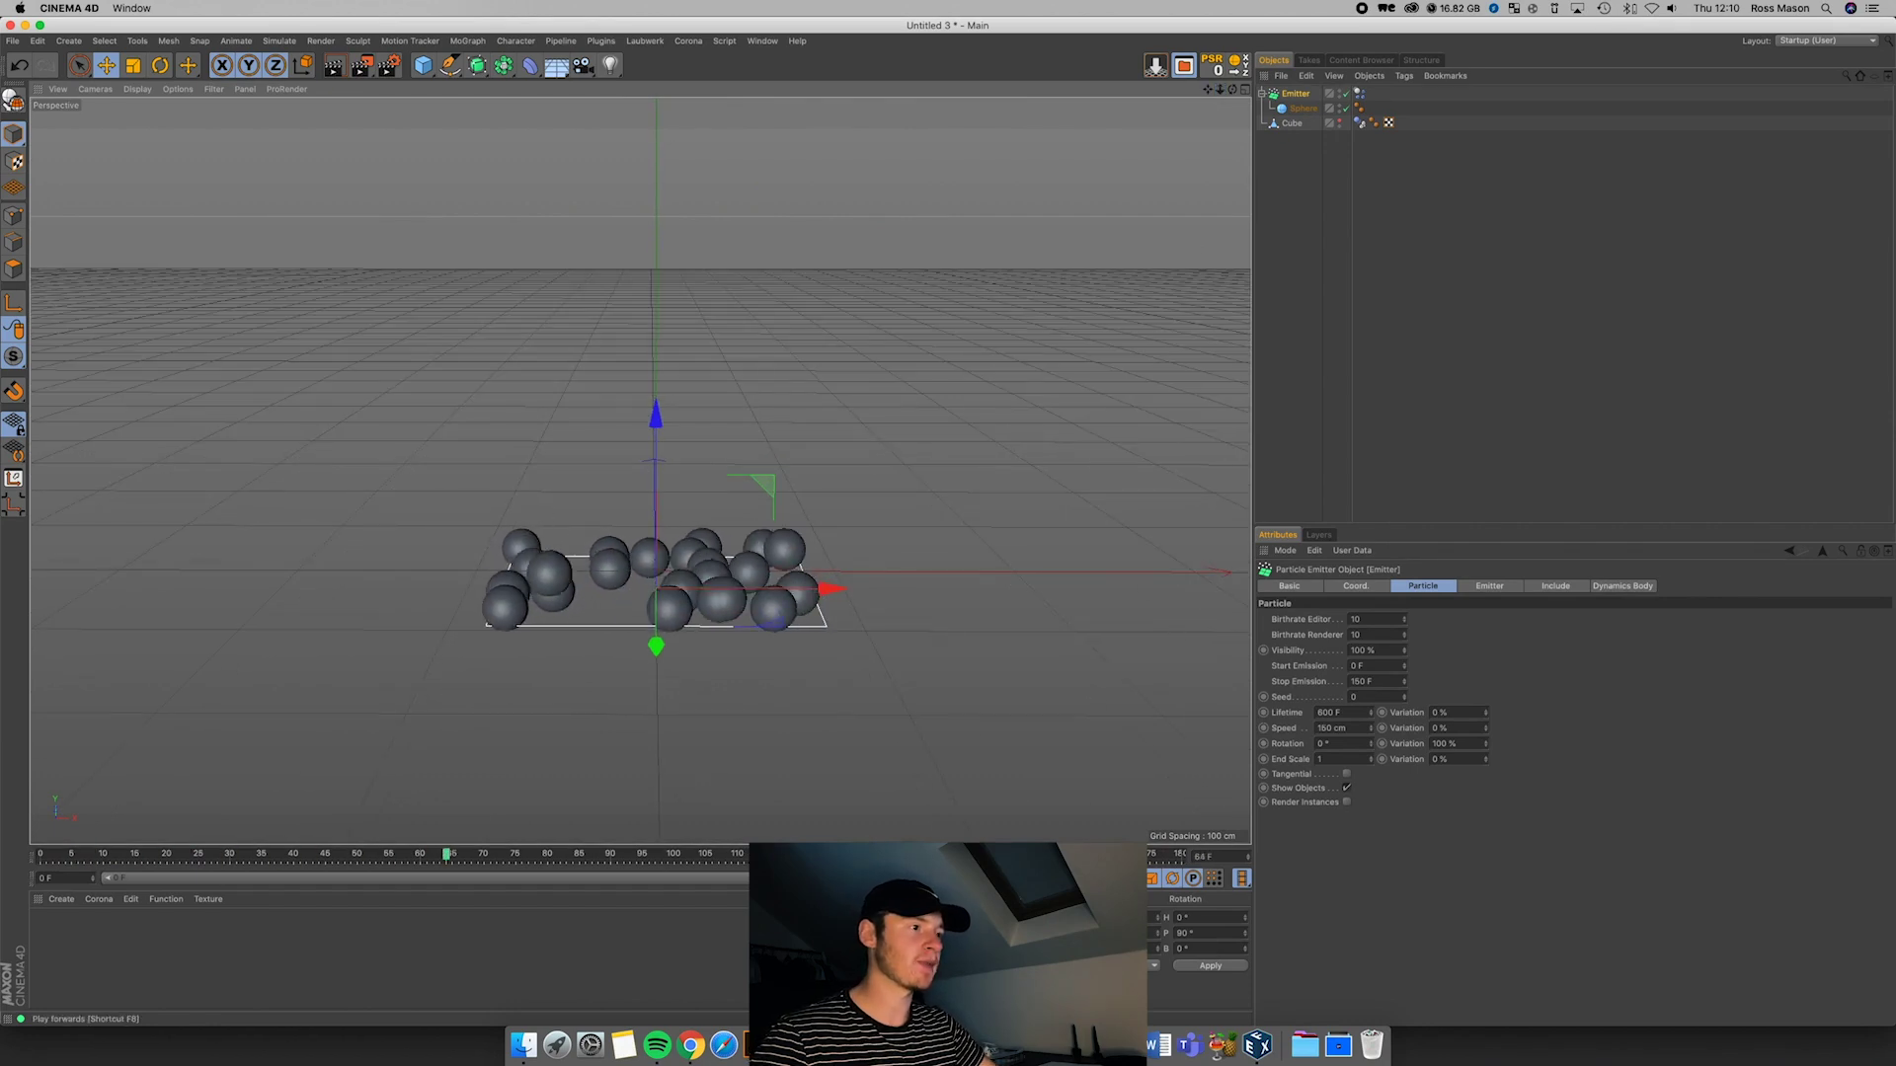
double_click(1375, 618)
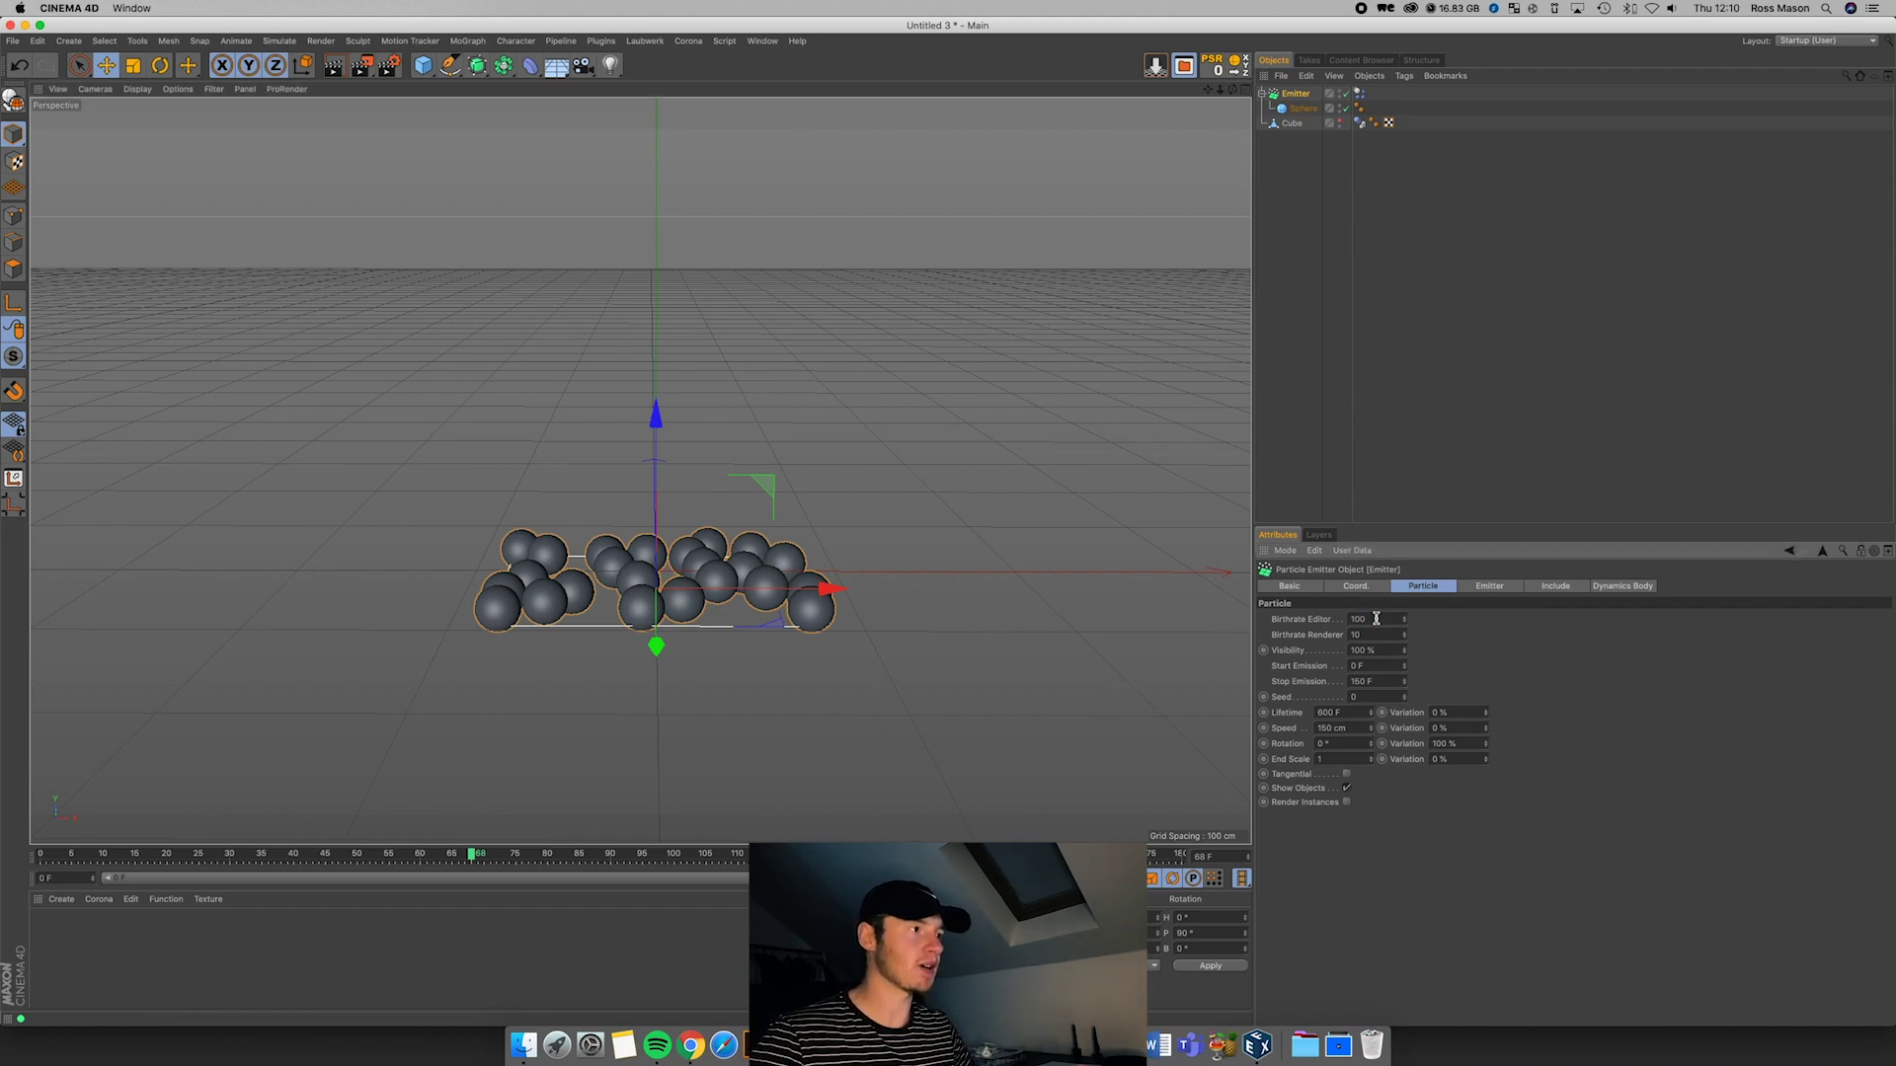
Step: Replay the emission from the first frame, temporarily showing the Cube to check how the spheres fill it
left_click(908, 878)
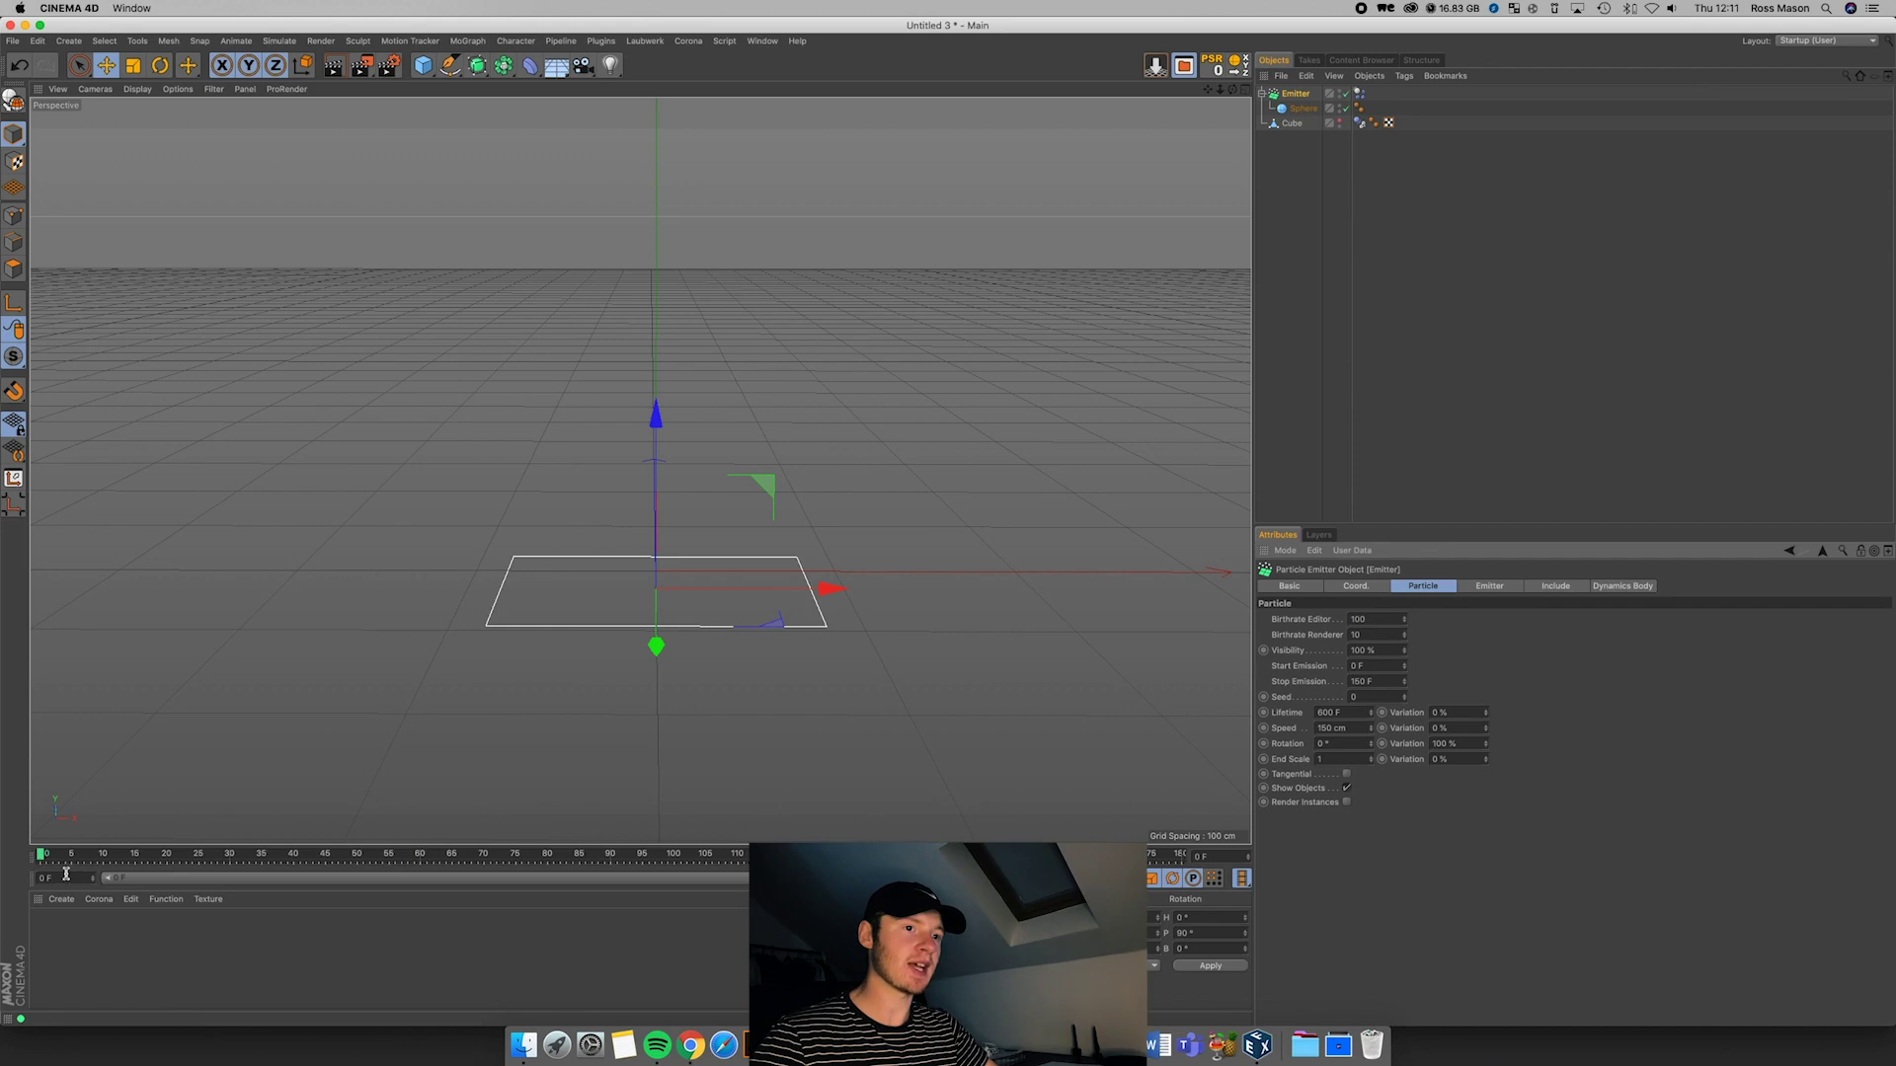
key("F8")
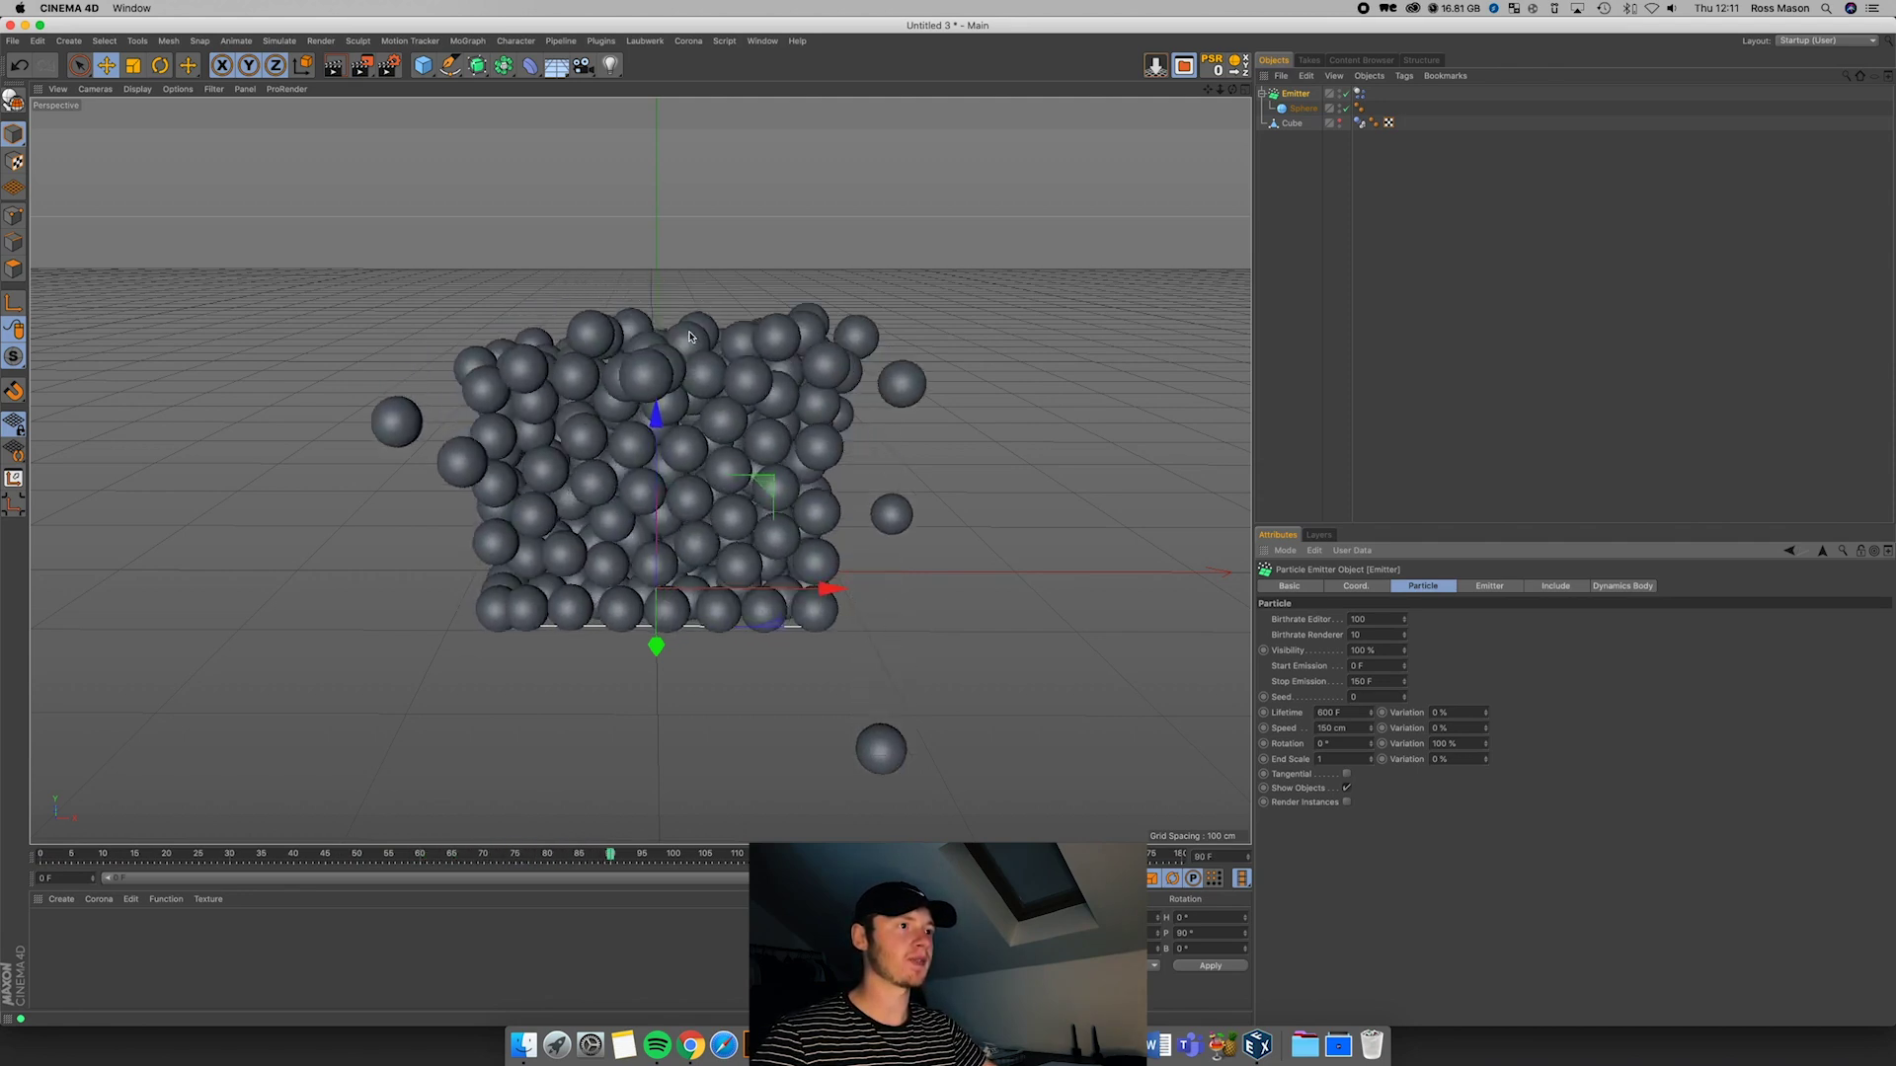
left_click(1341, 120)
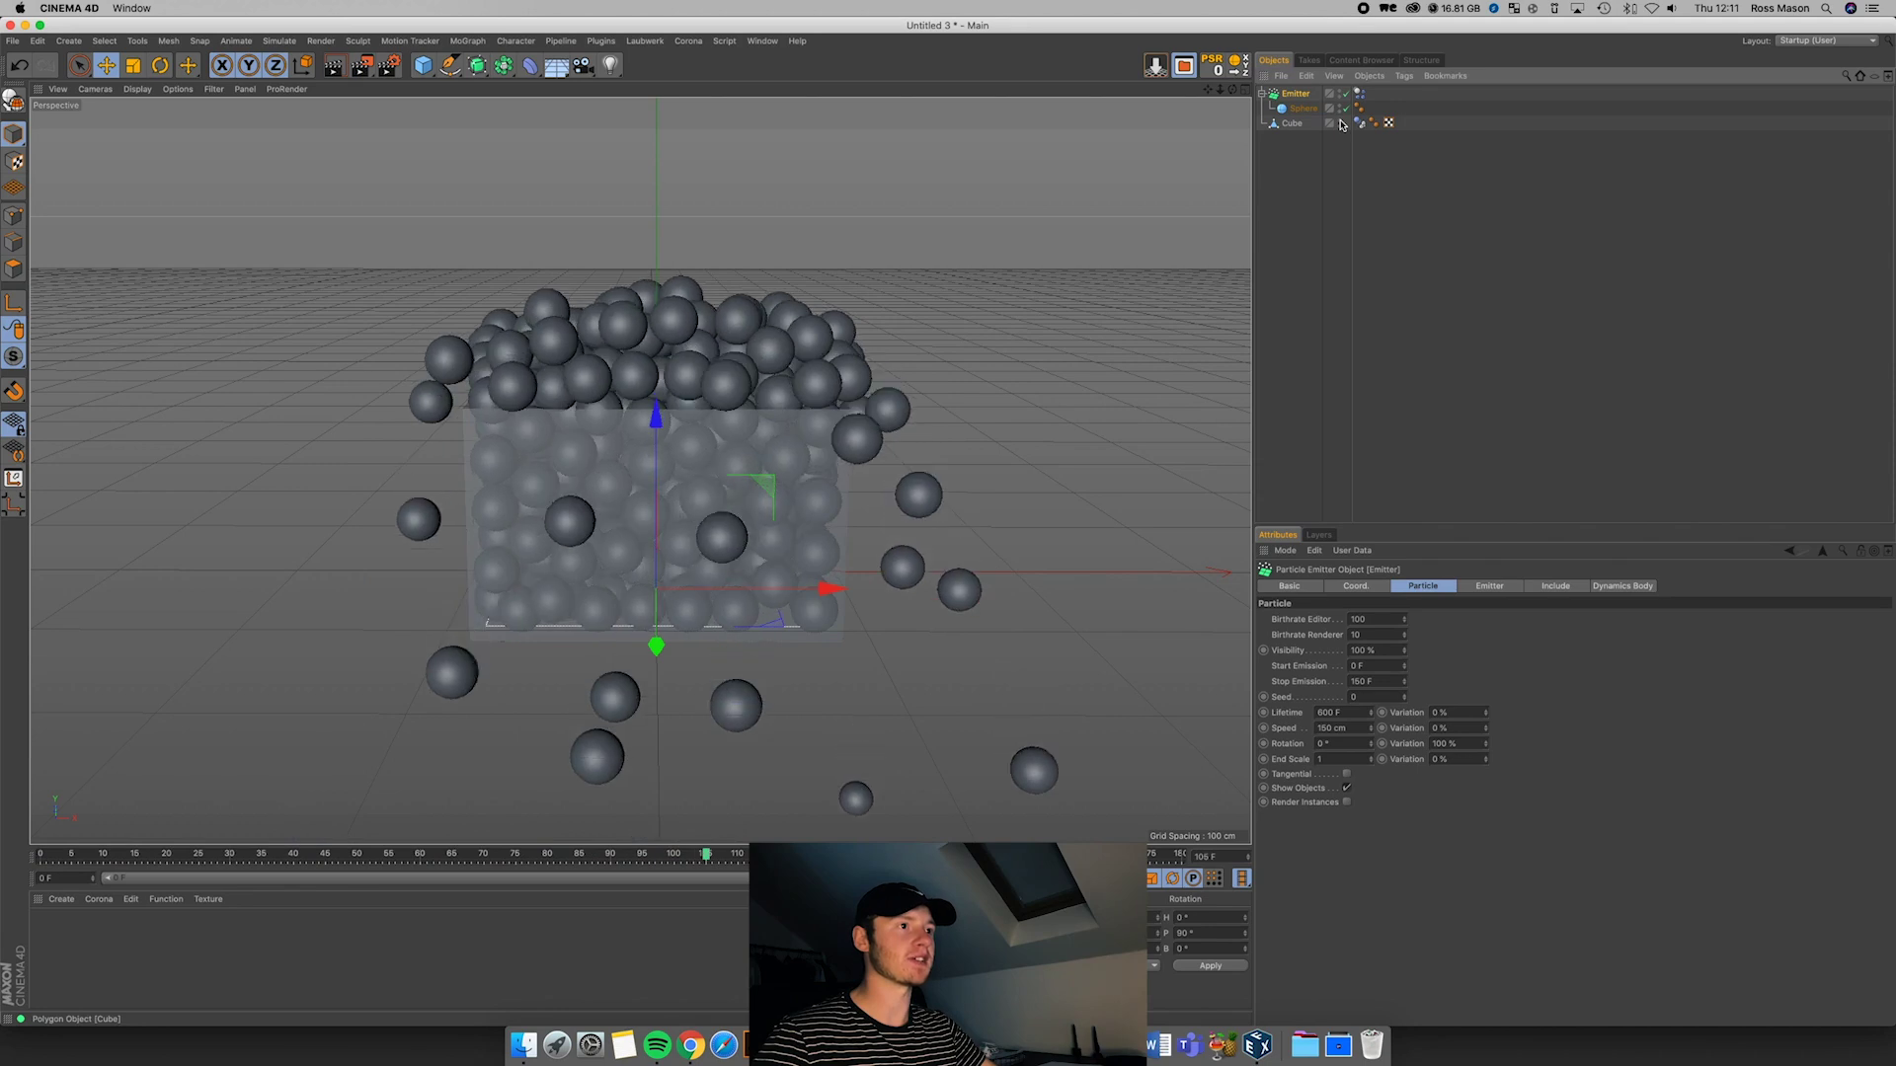
left_click(1341, 120)
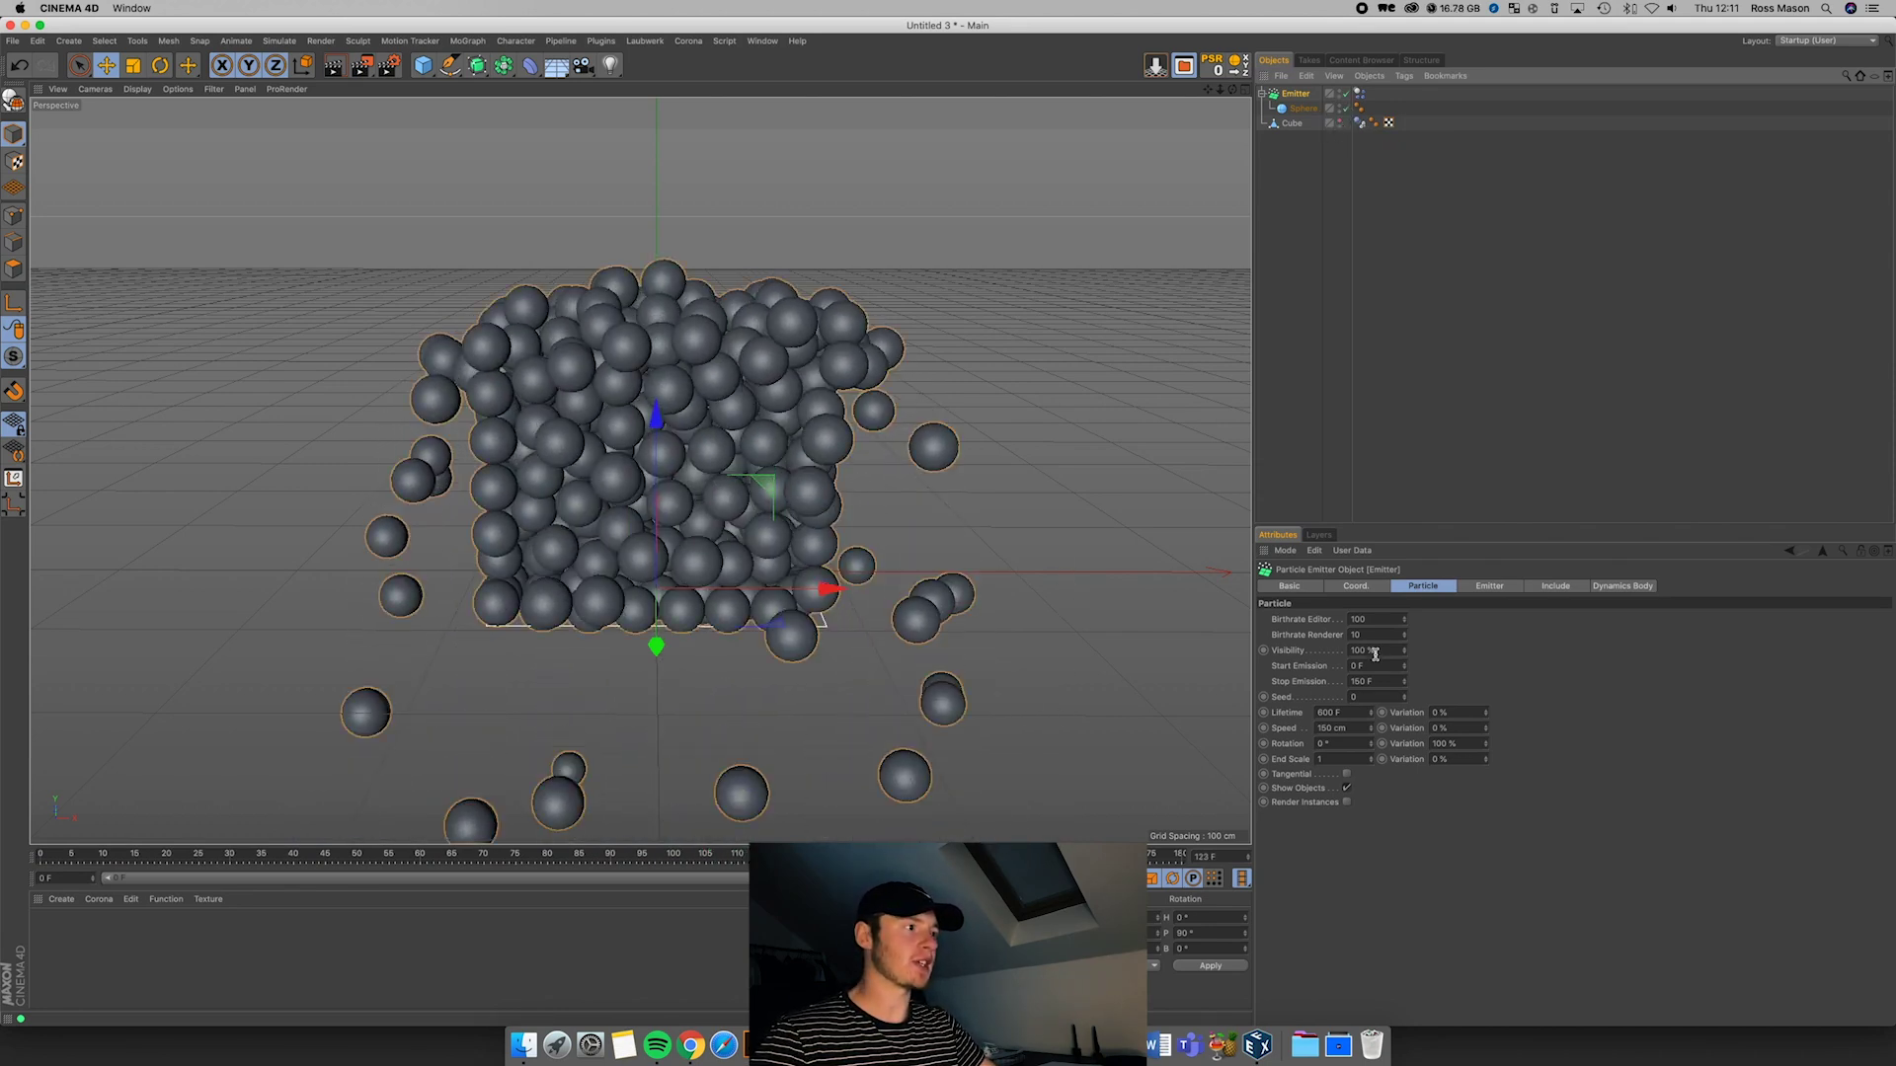
Step: Return the animation to frame 0 and keep the Emitter's Birthrate Editor at 100
left_click(1374, 619)
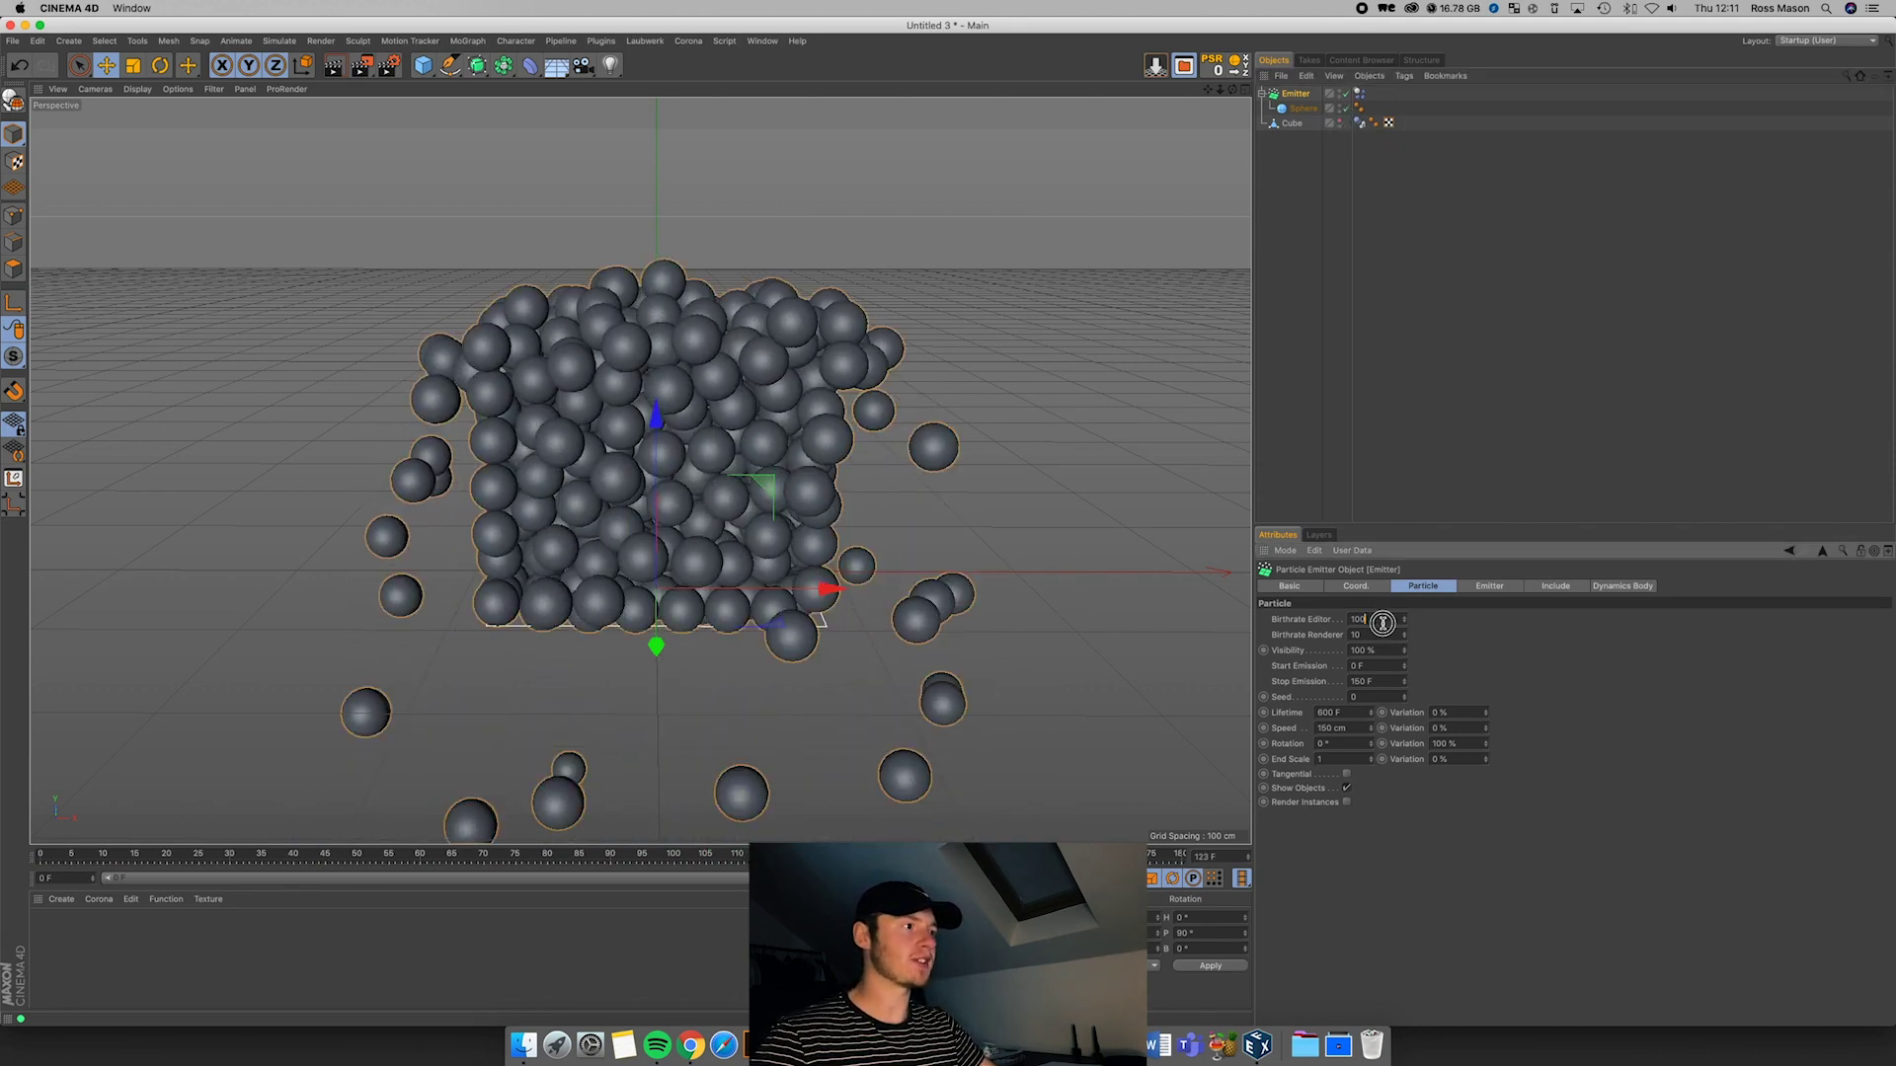
left_click(43, 855)
left_click(44, 857)
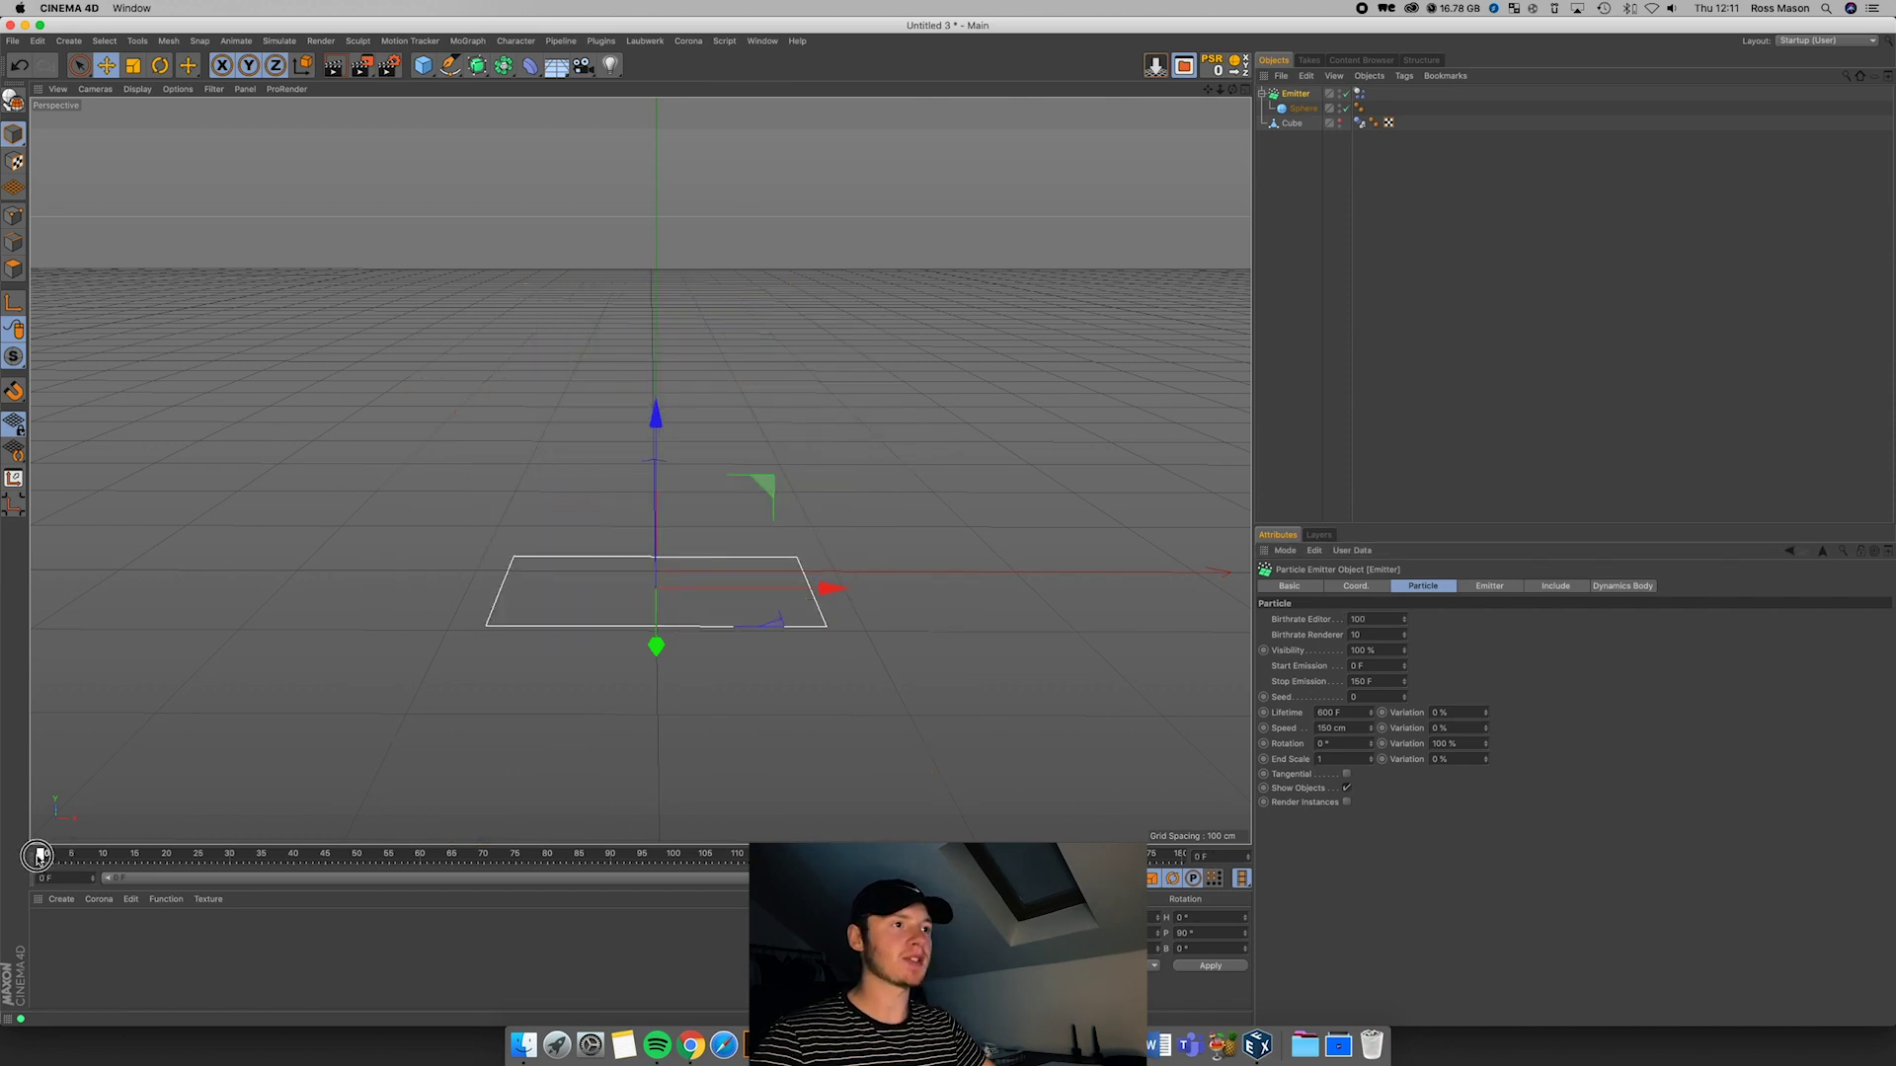
left_click(1382, 620)
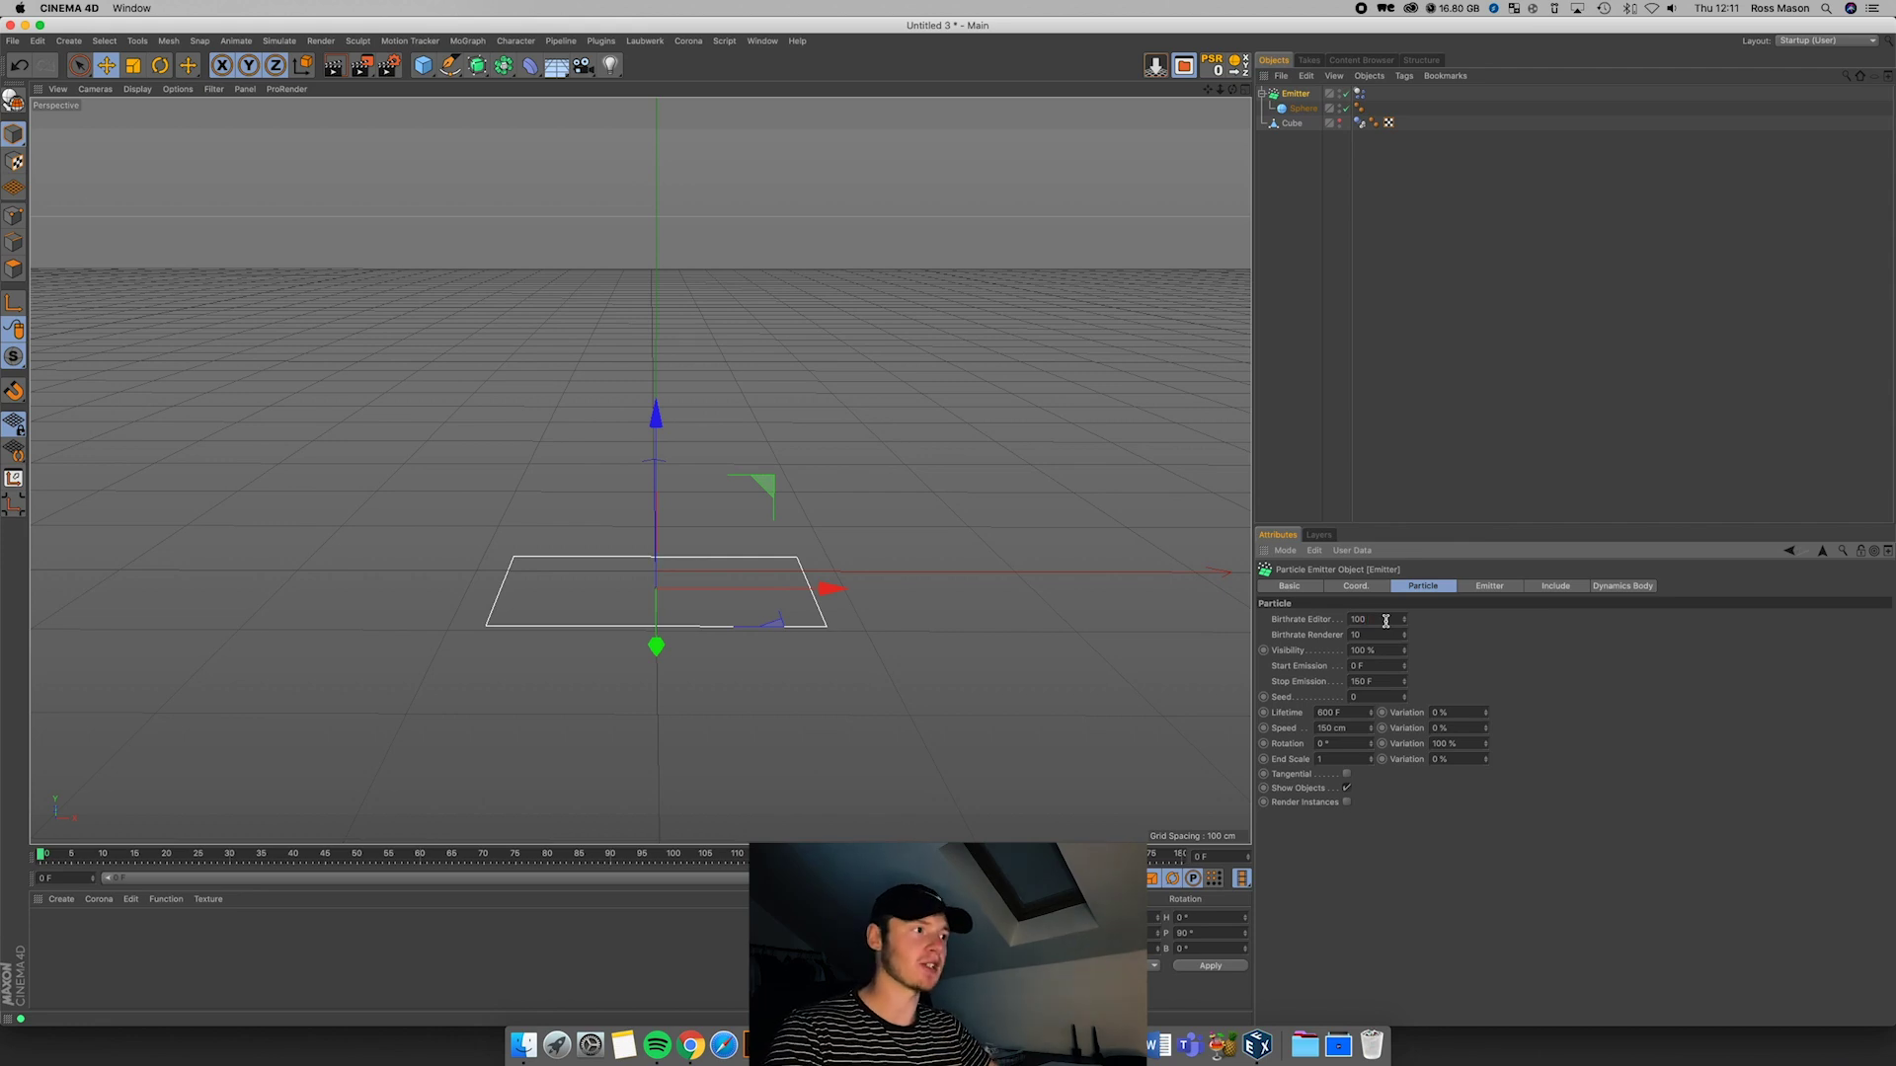
key("Return")
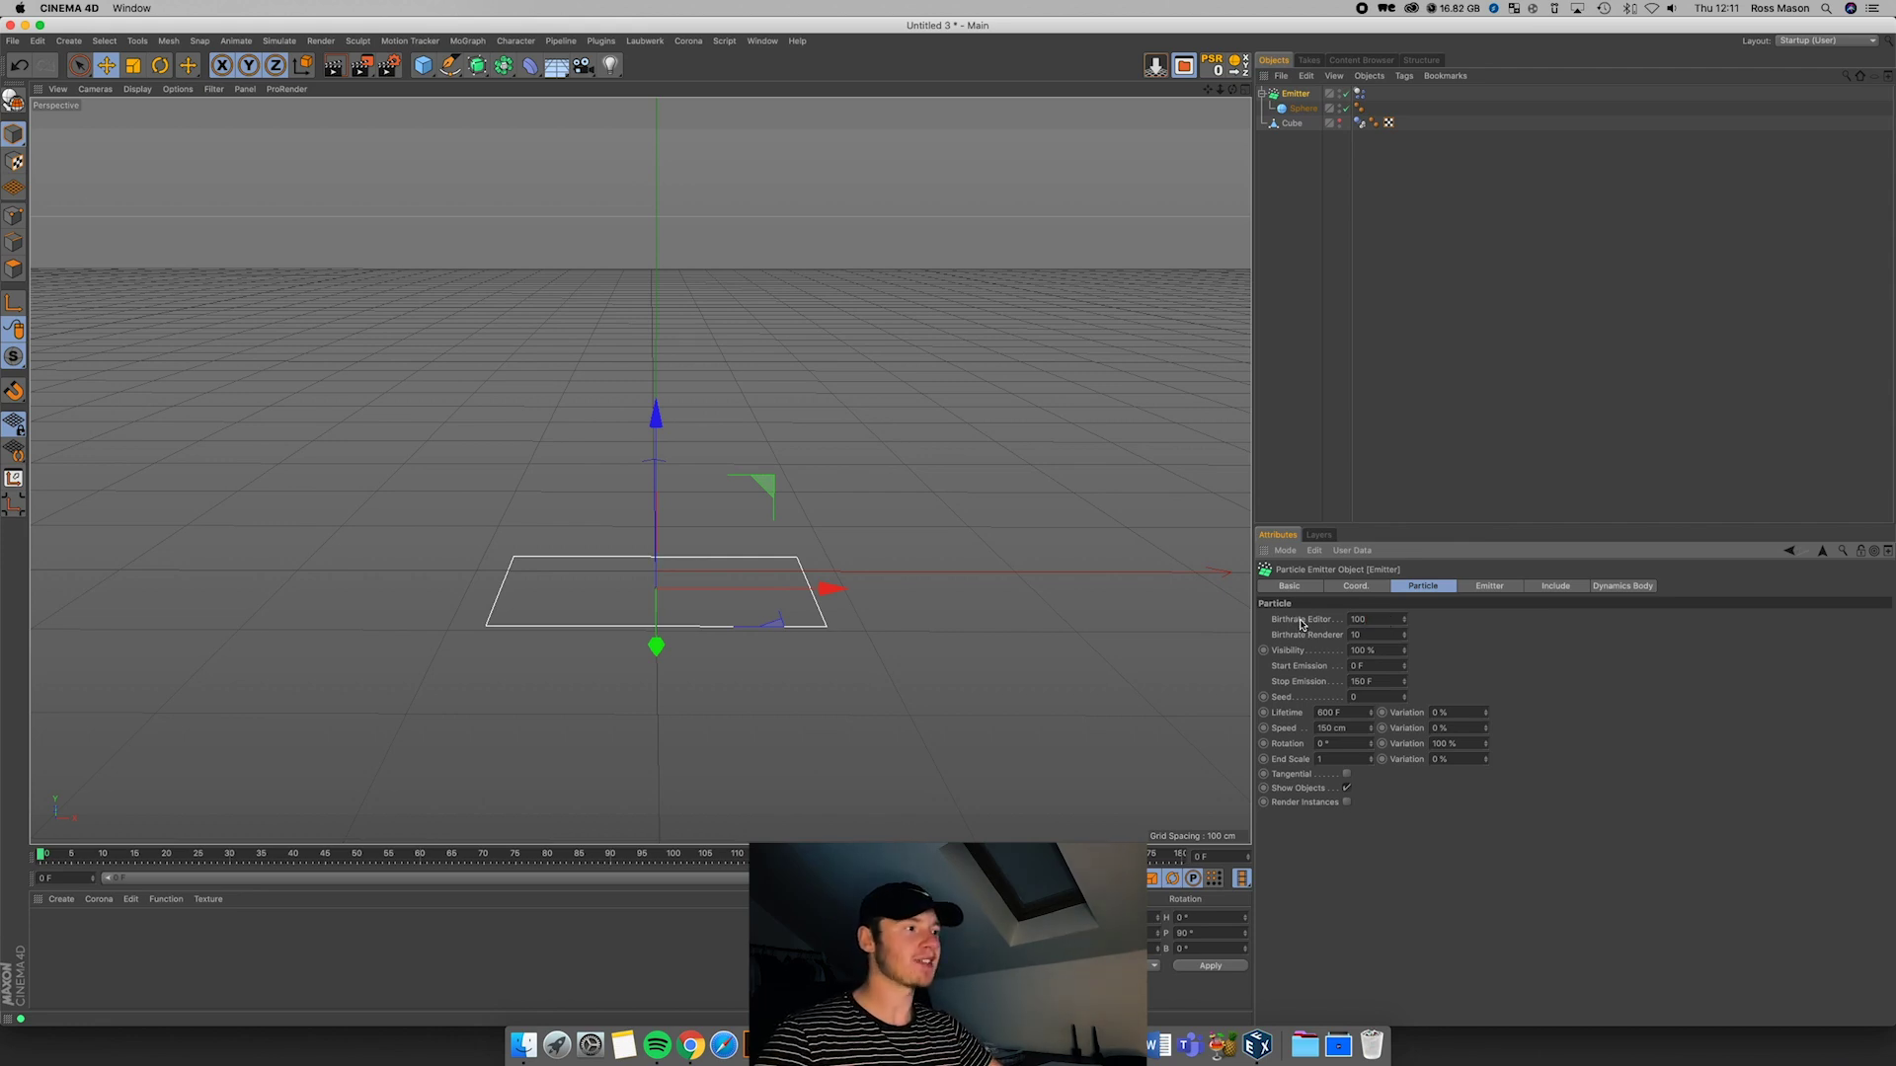
Step: Set the Emitter's Birthrate Renderer to 100 so it matches the Birthrate Editor
left_click(1370, 634)
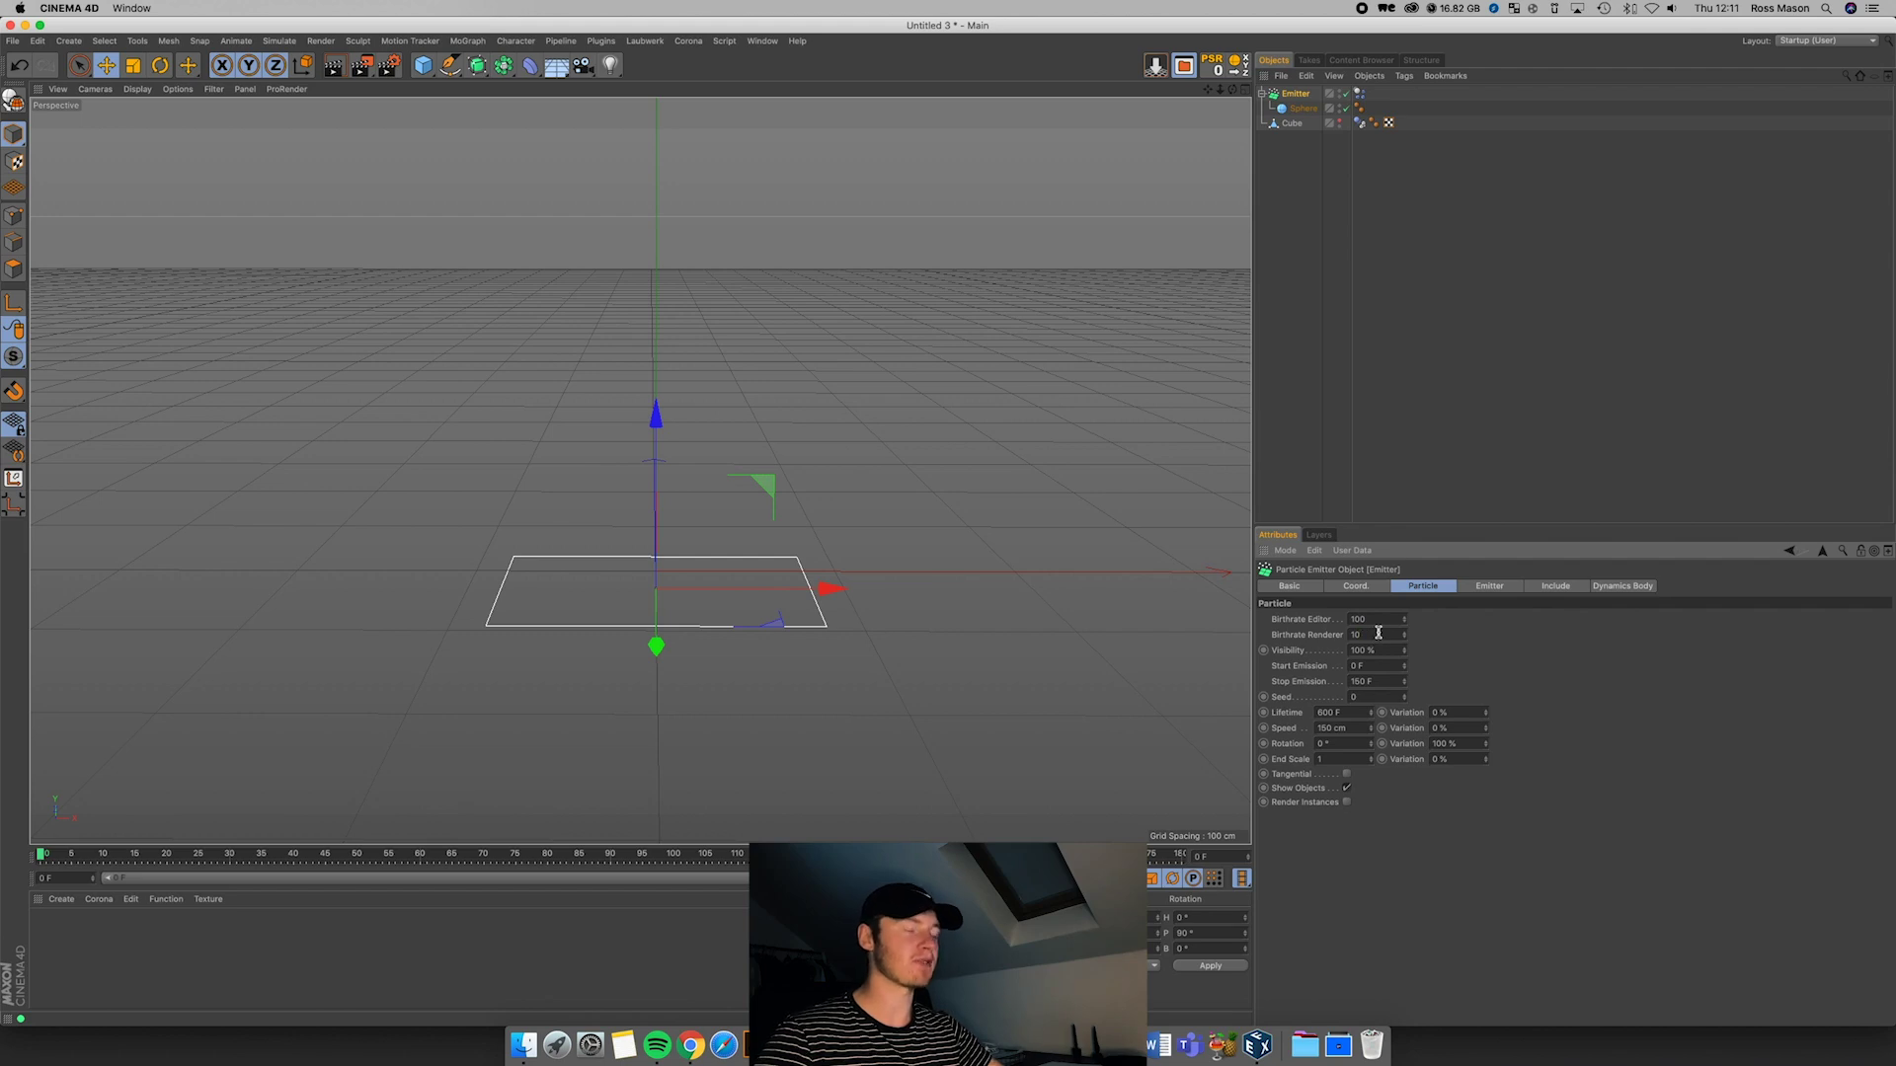
left_click_drag(1379, 633, 1338, 635)
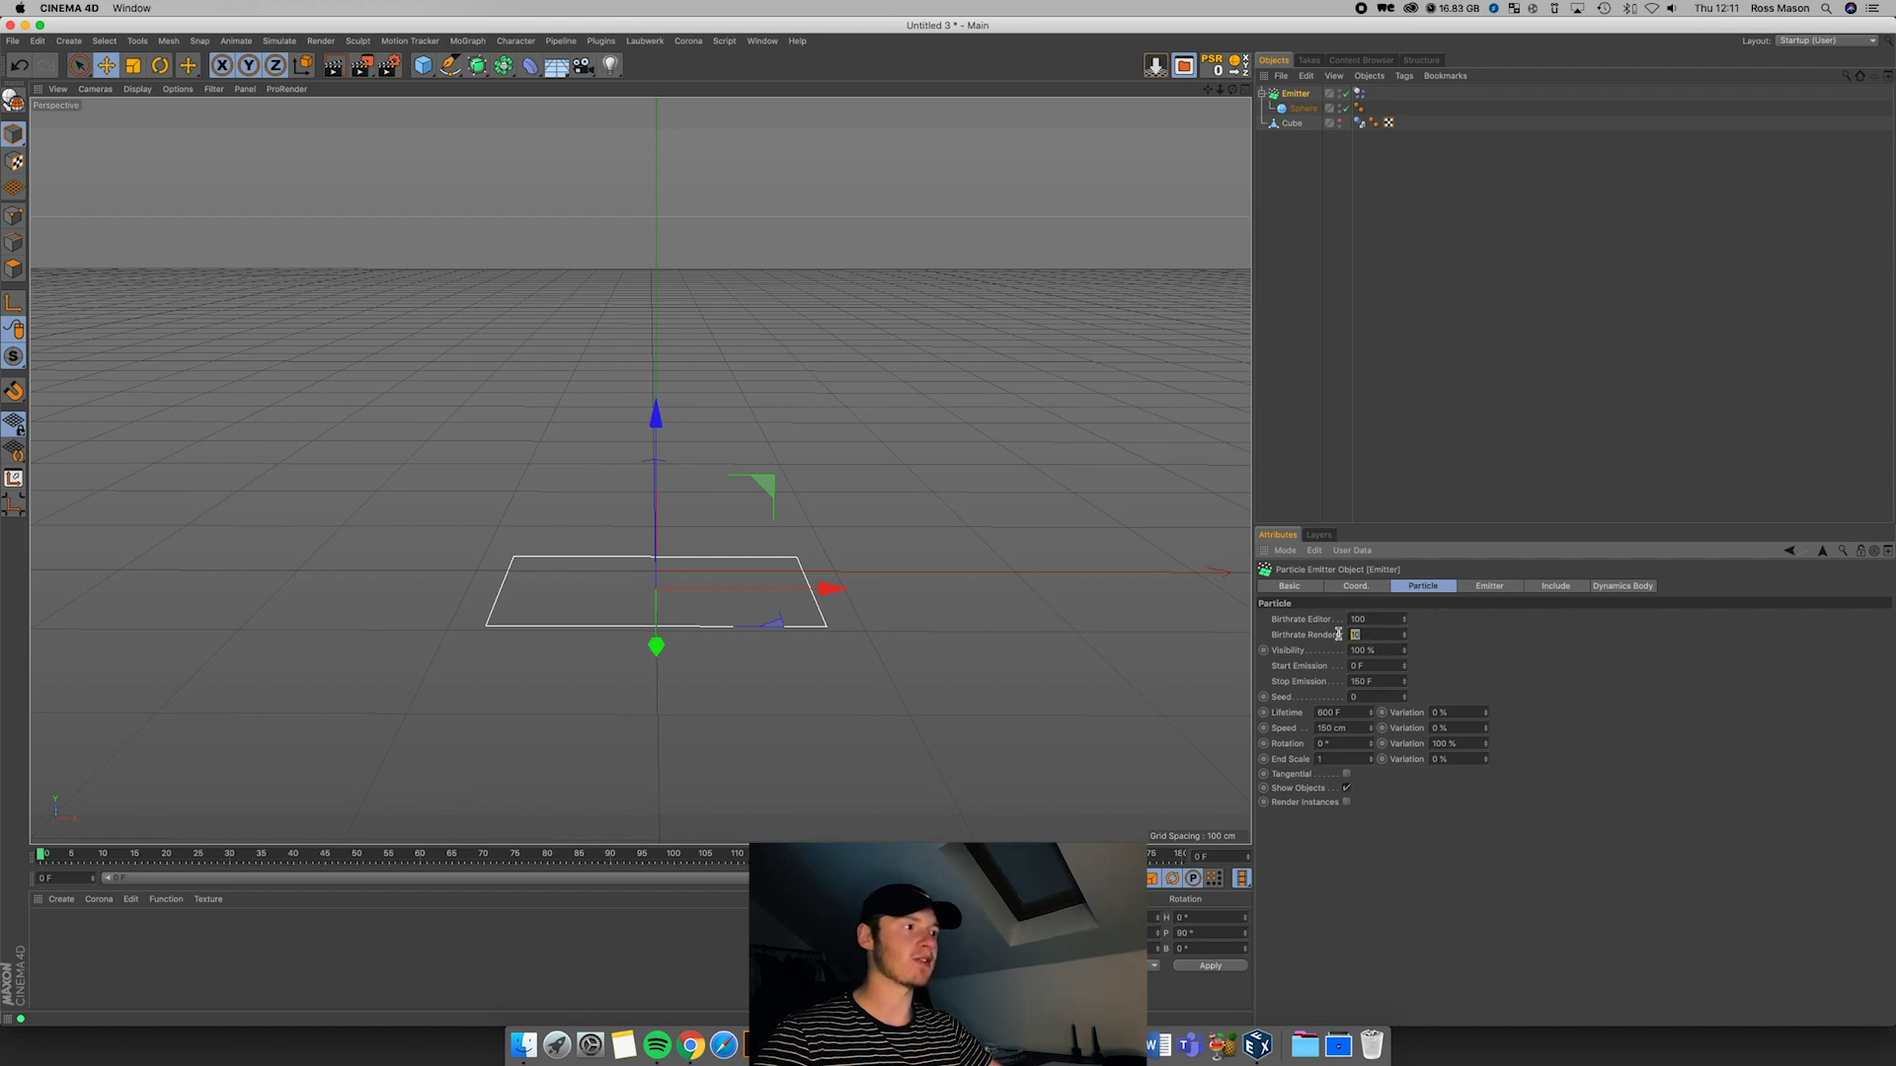
left_click_drag(1380, 632, 1342, 641)
type("10")
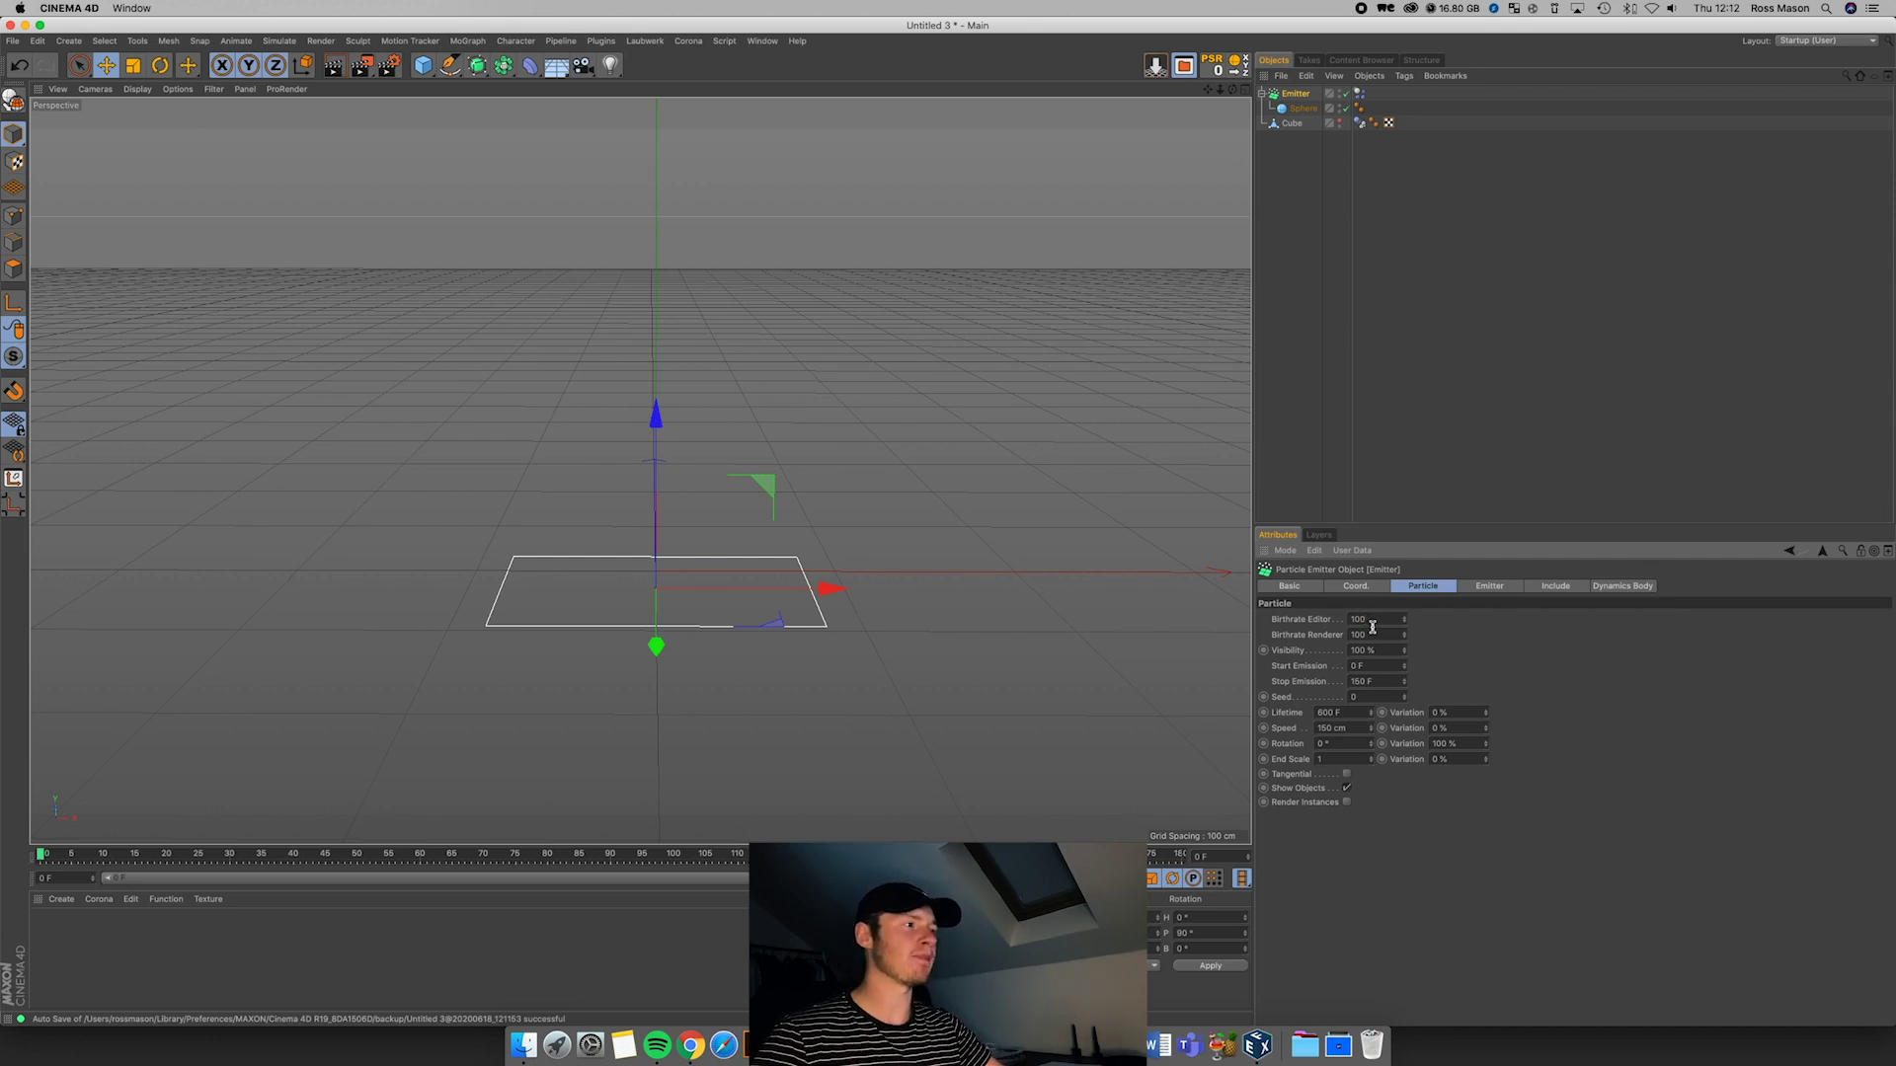
key("shift+Tab")
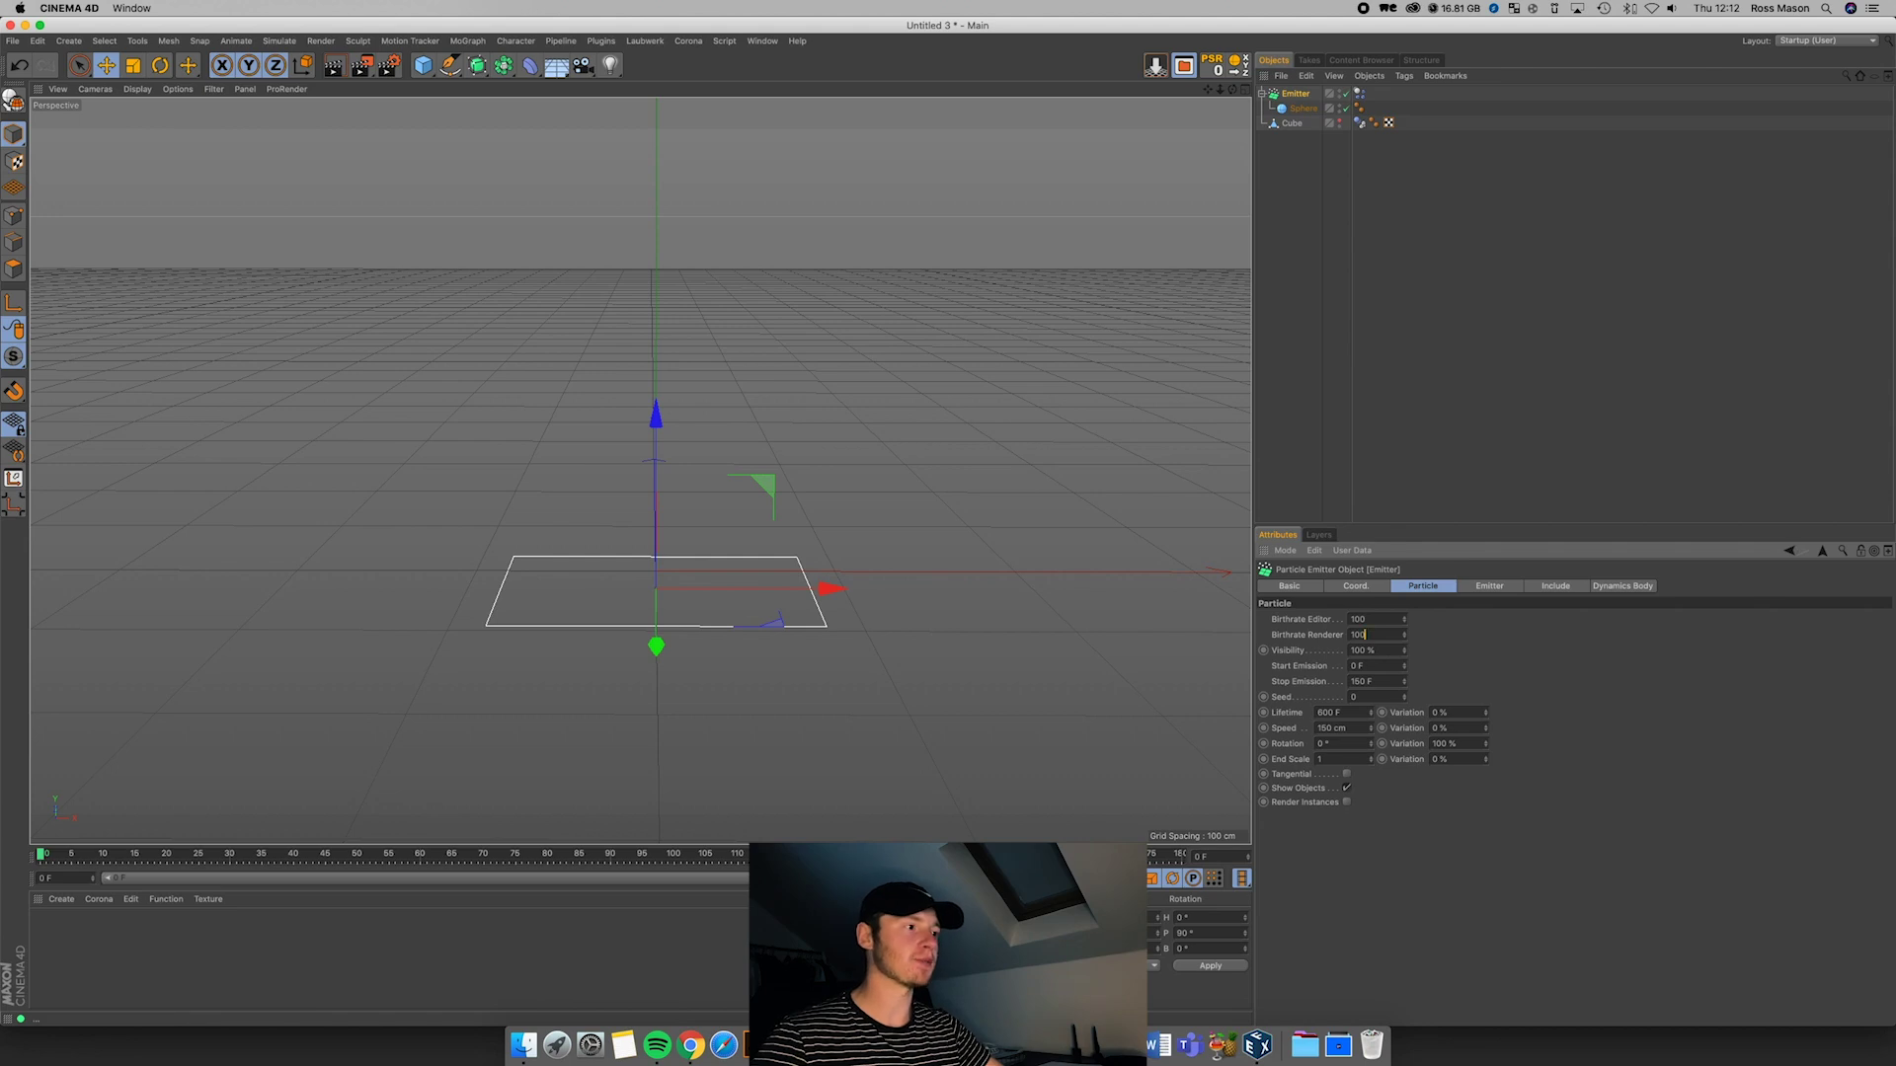
Step: Set the Emitter's Start Emission to 20 F and Stop Emission to 40 F, and play the simulation
left_click(1386, 620)
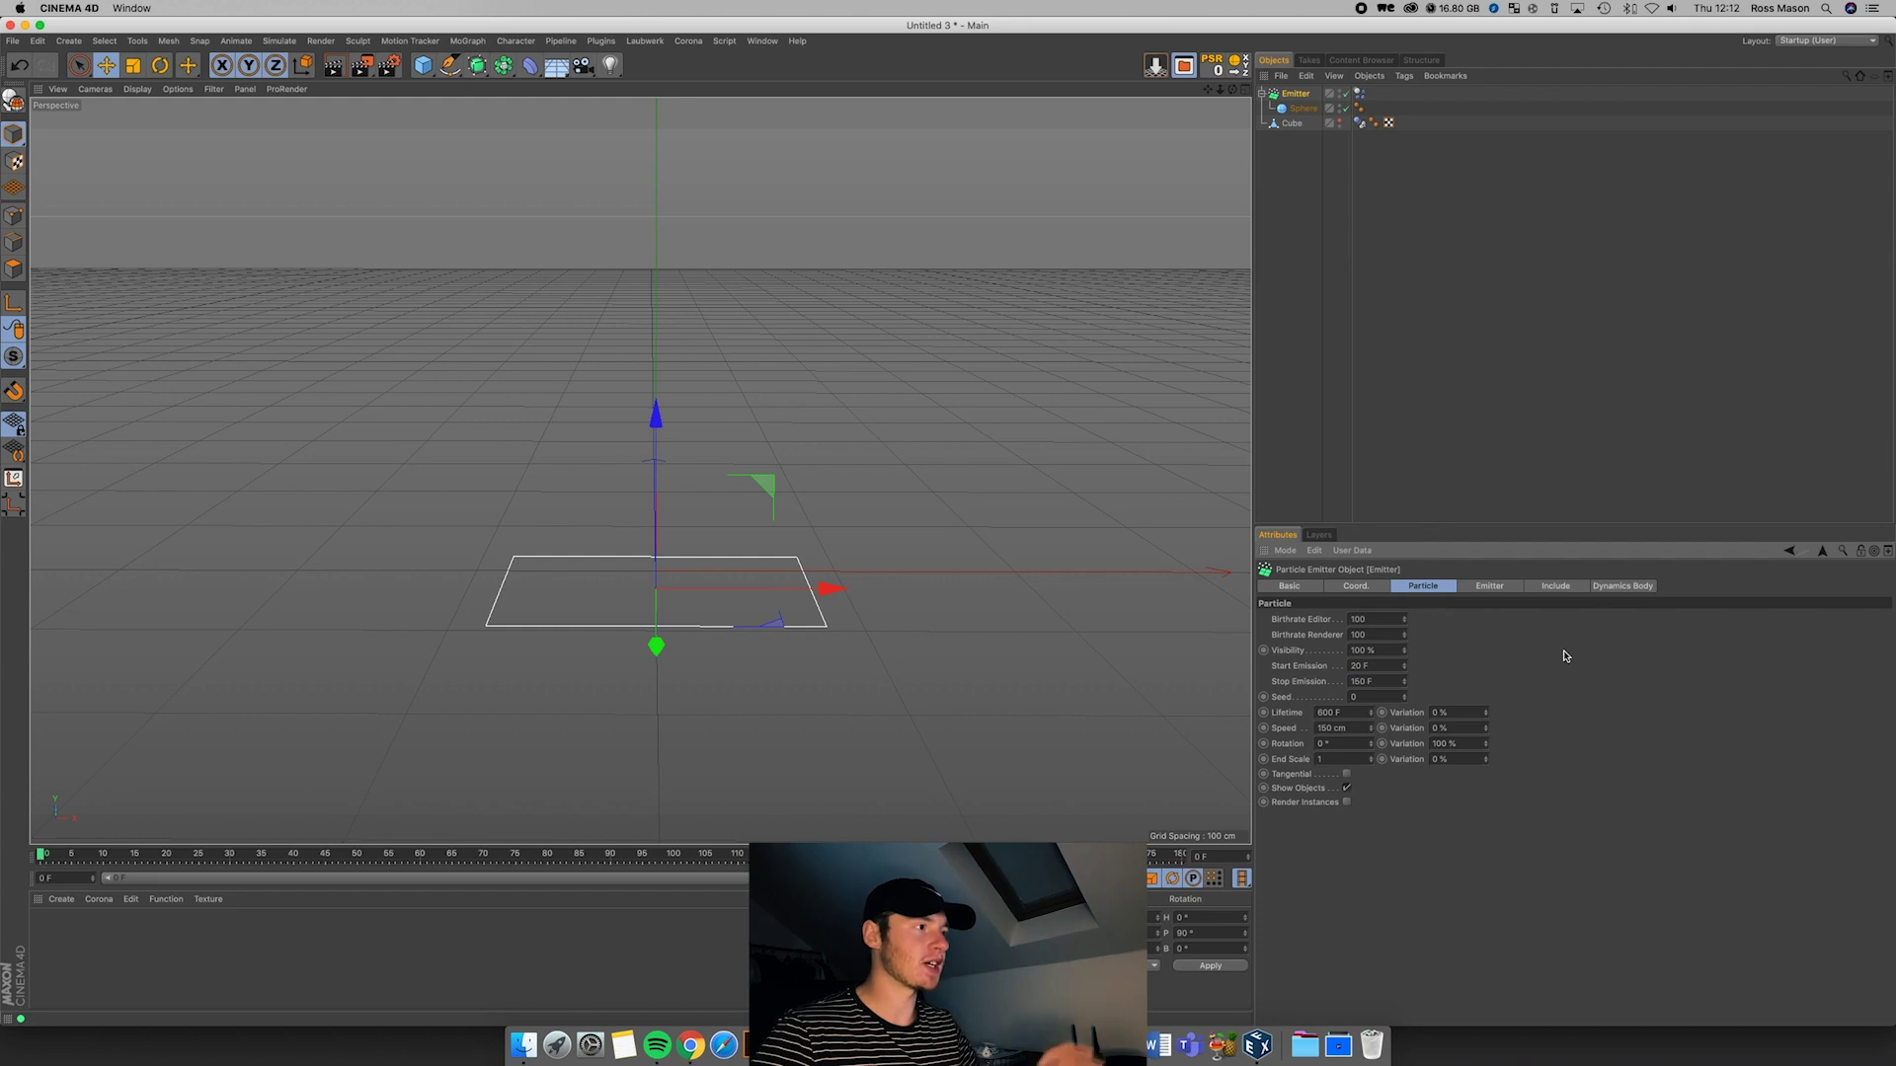
left_click_drag(1361, 681, 1260, 679)
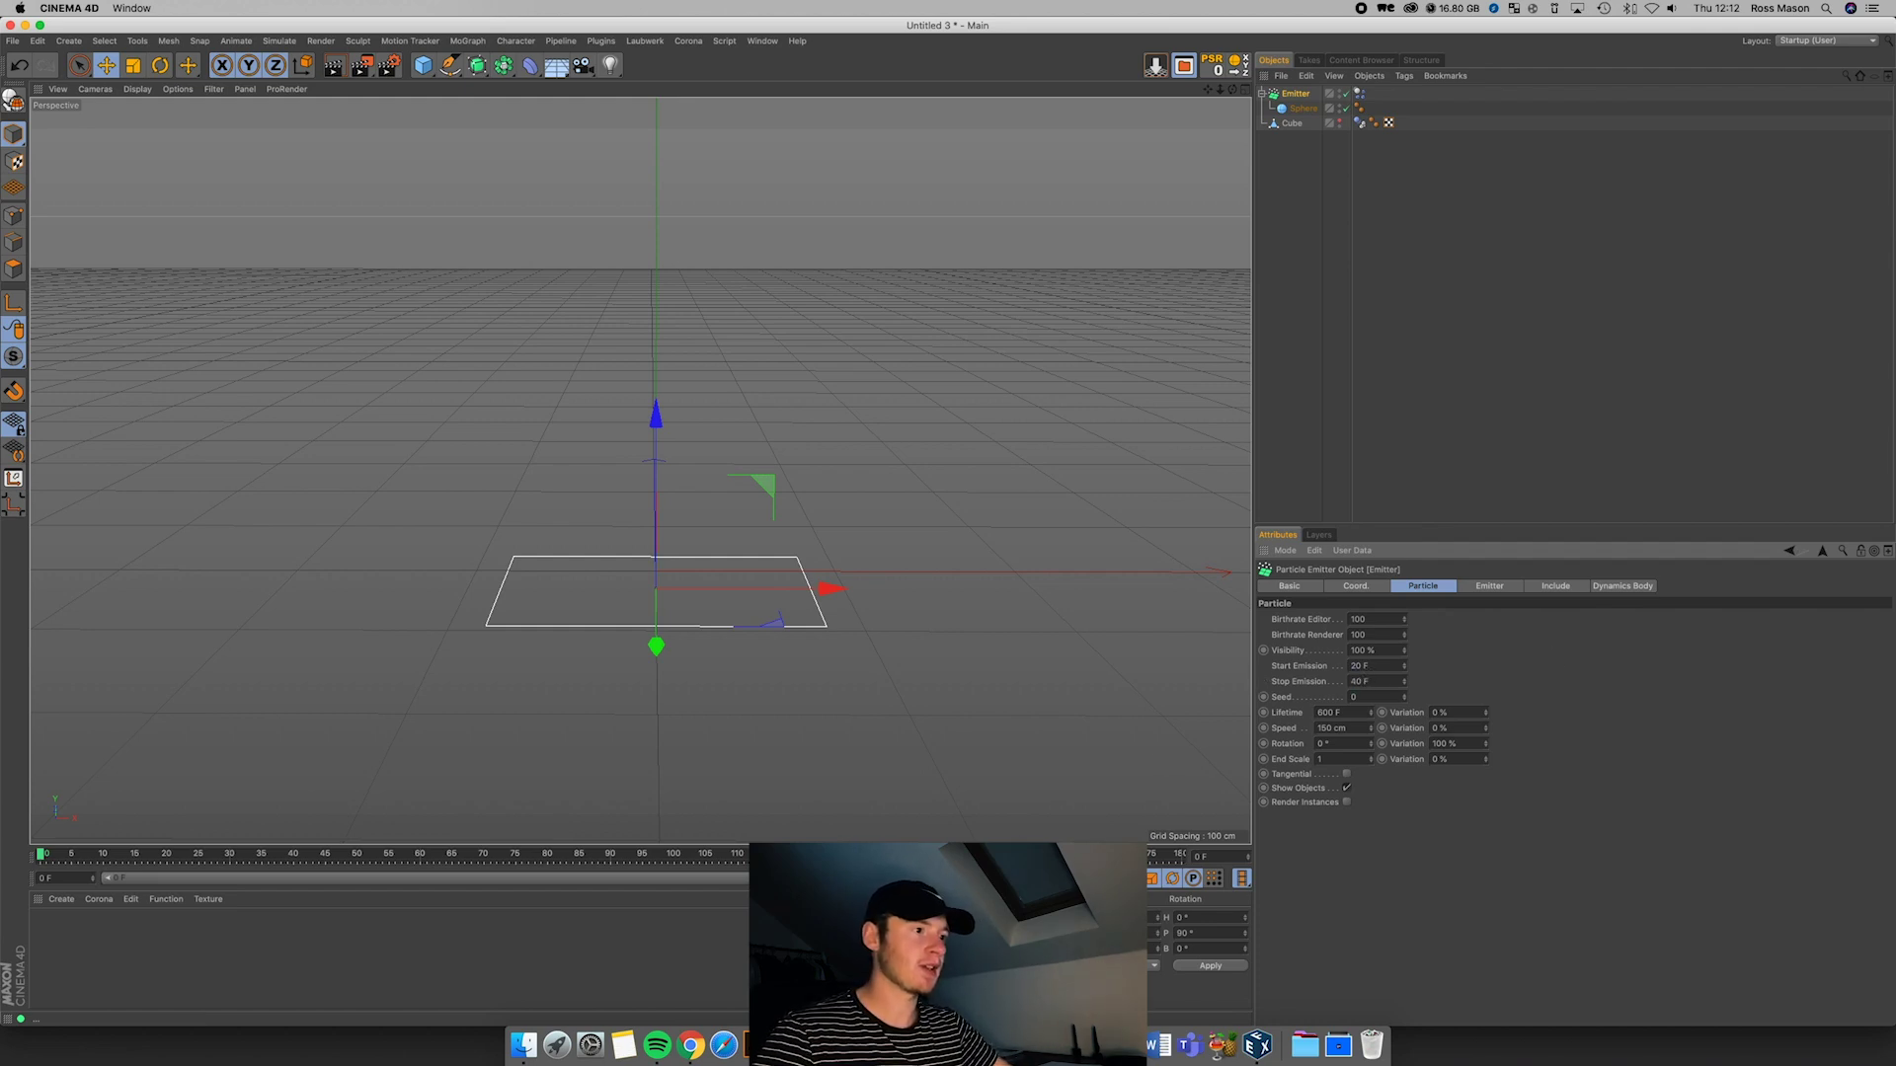
left_click(972, 878)
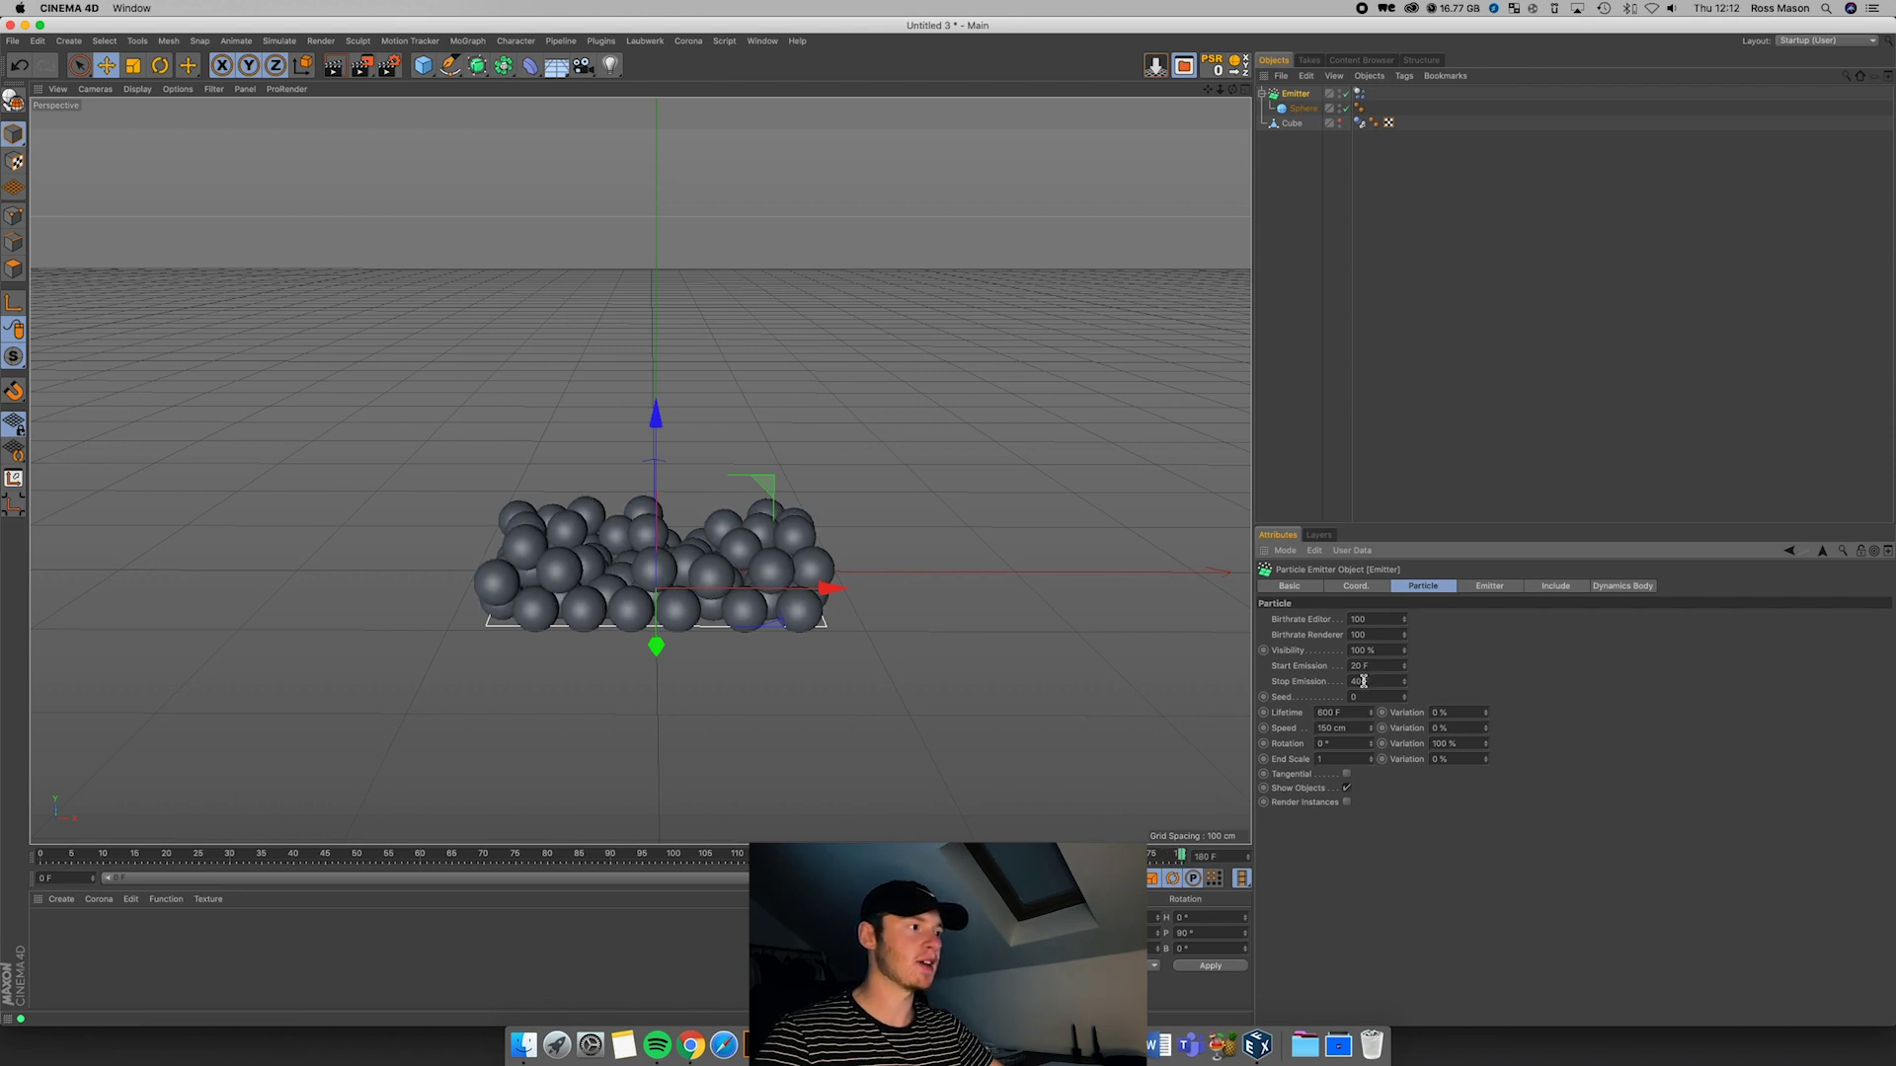
Step: Set the Emitter's Start Emission to 0 F and Stop Emission to 10 F, and replay the simulation
type("0")
key("Return")
left_click_drag(1365, 681, 1340, 683)
type("1")
key("Return")
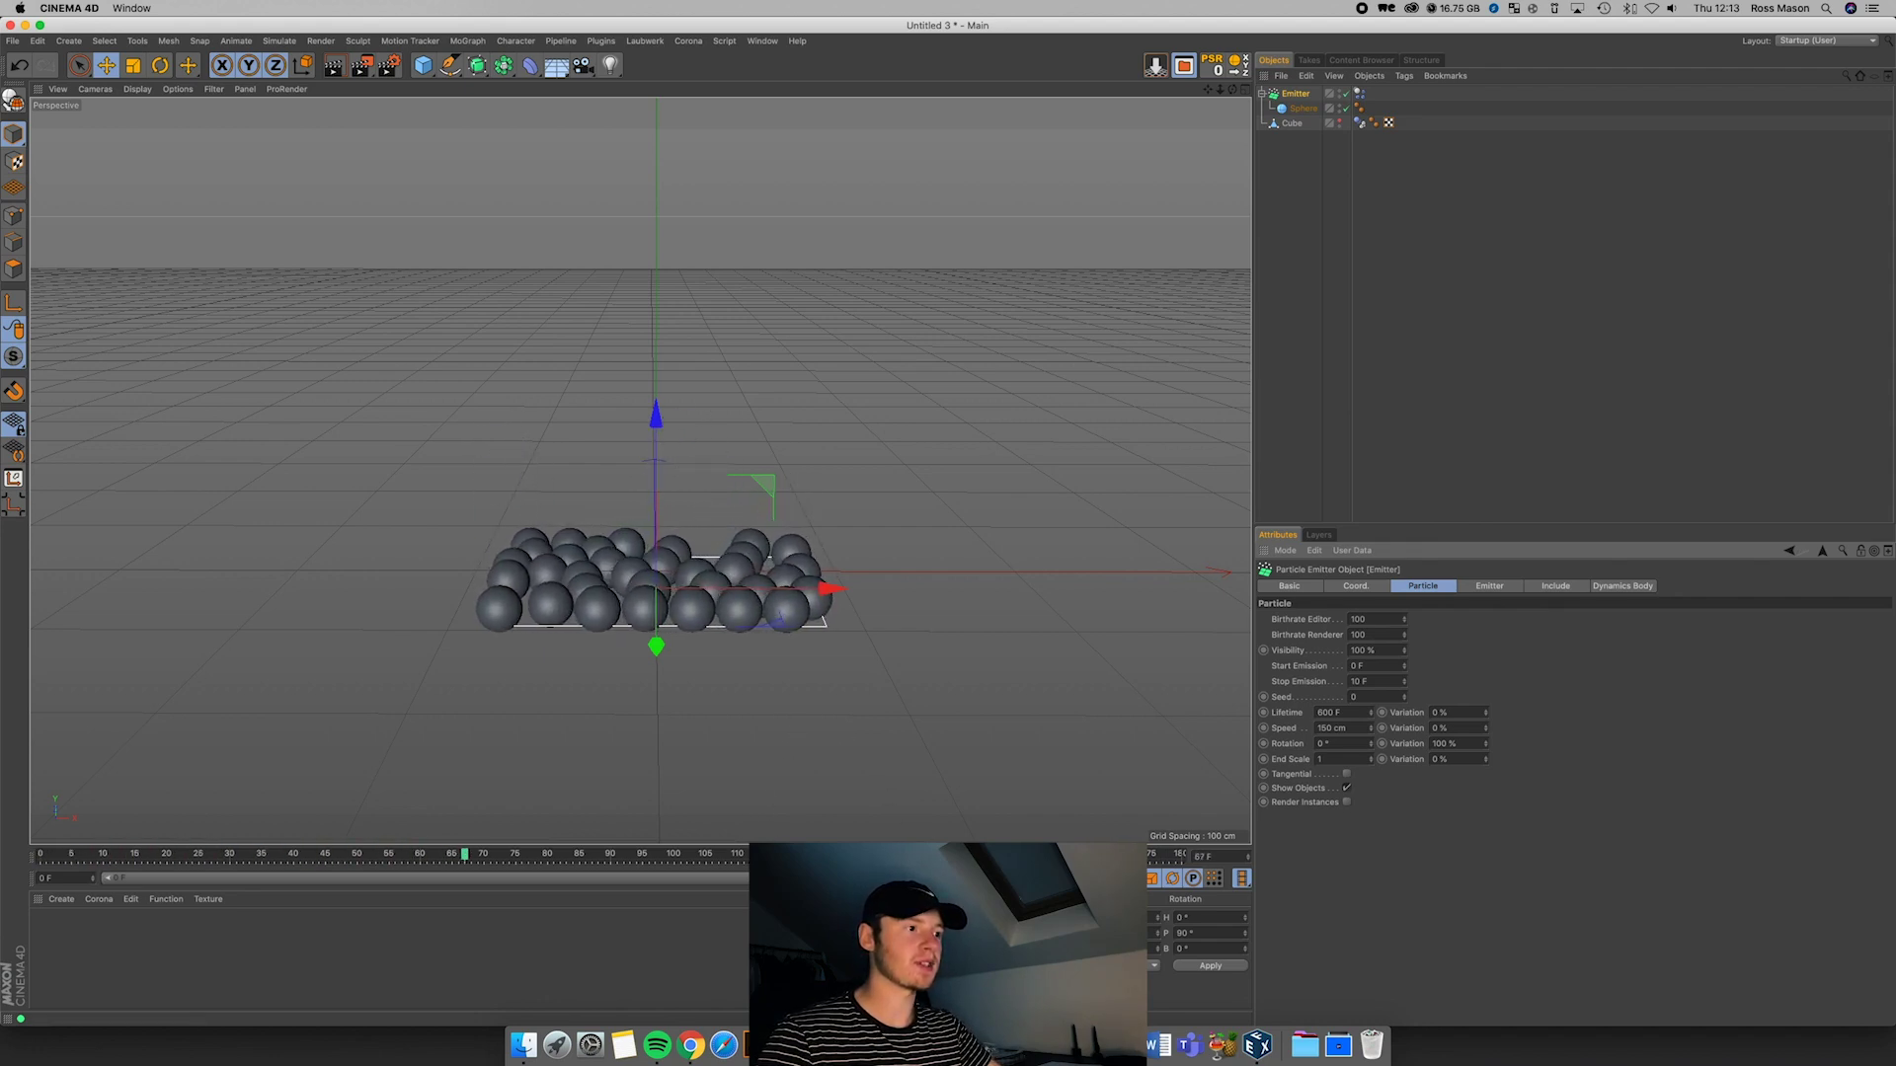
left_click(960, 878)
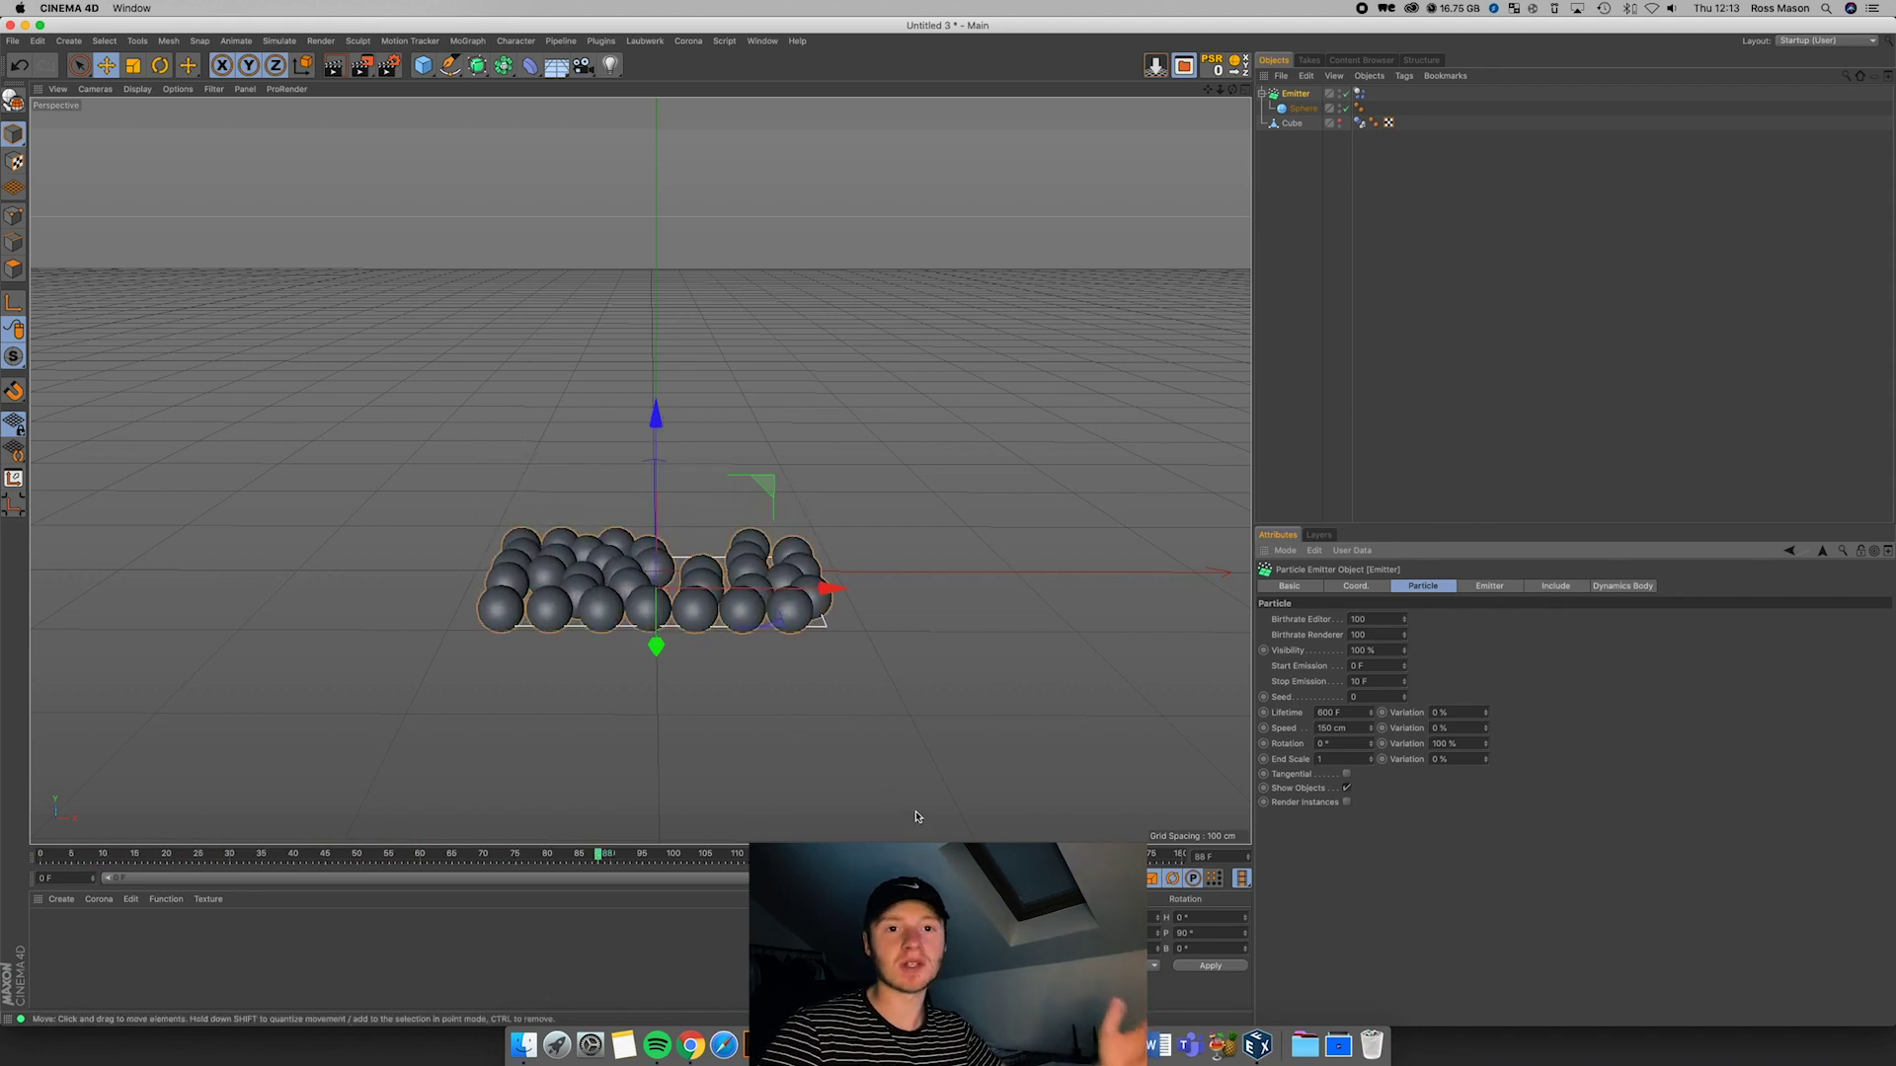
Step: From frame 0, set the Emitter's Stop Emission to 180 F and Lifetime to 10 F, and play the simulation
key("shift+f")
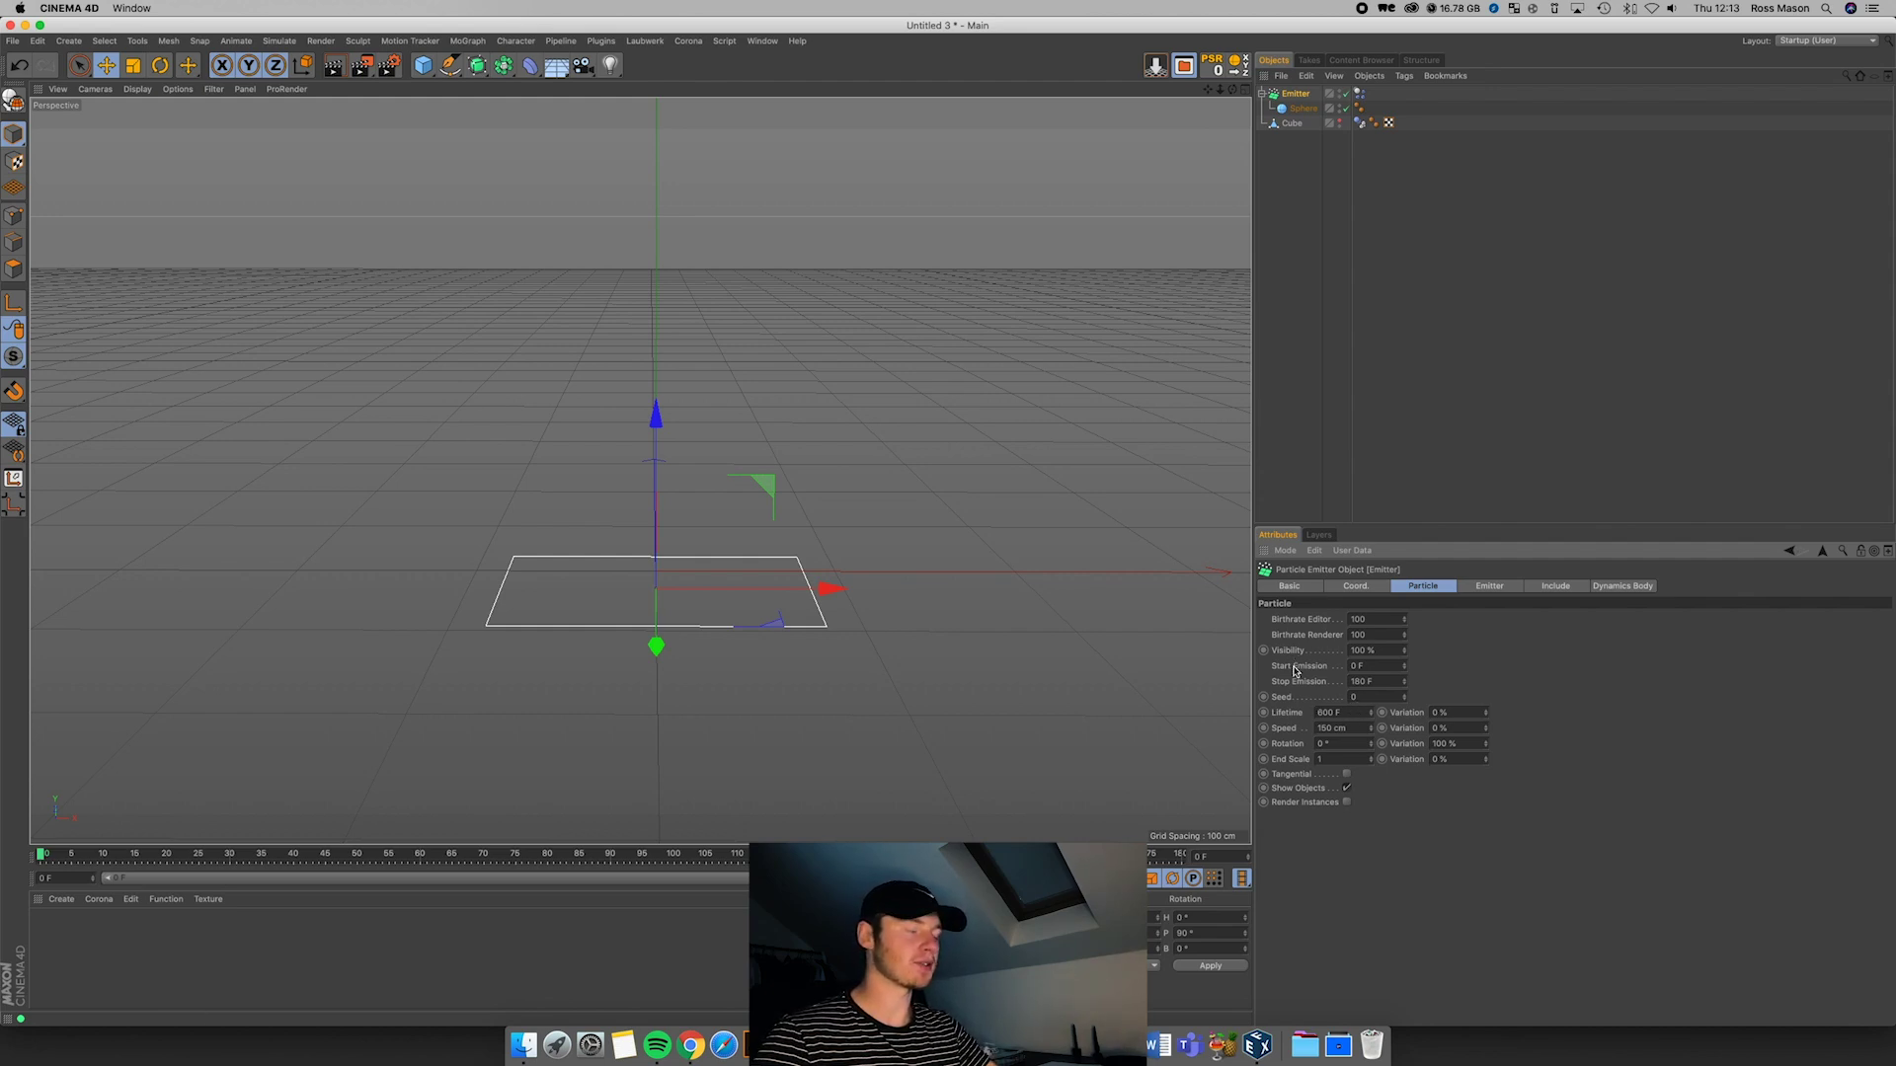
double_click(1326, 712)
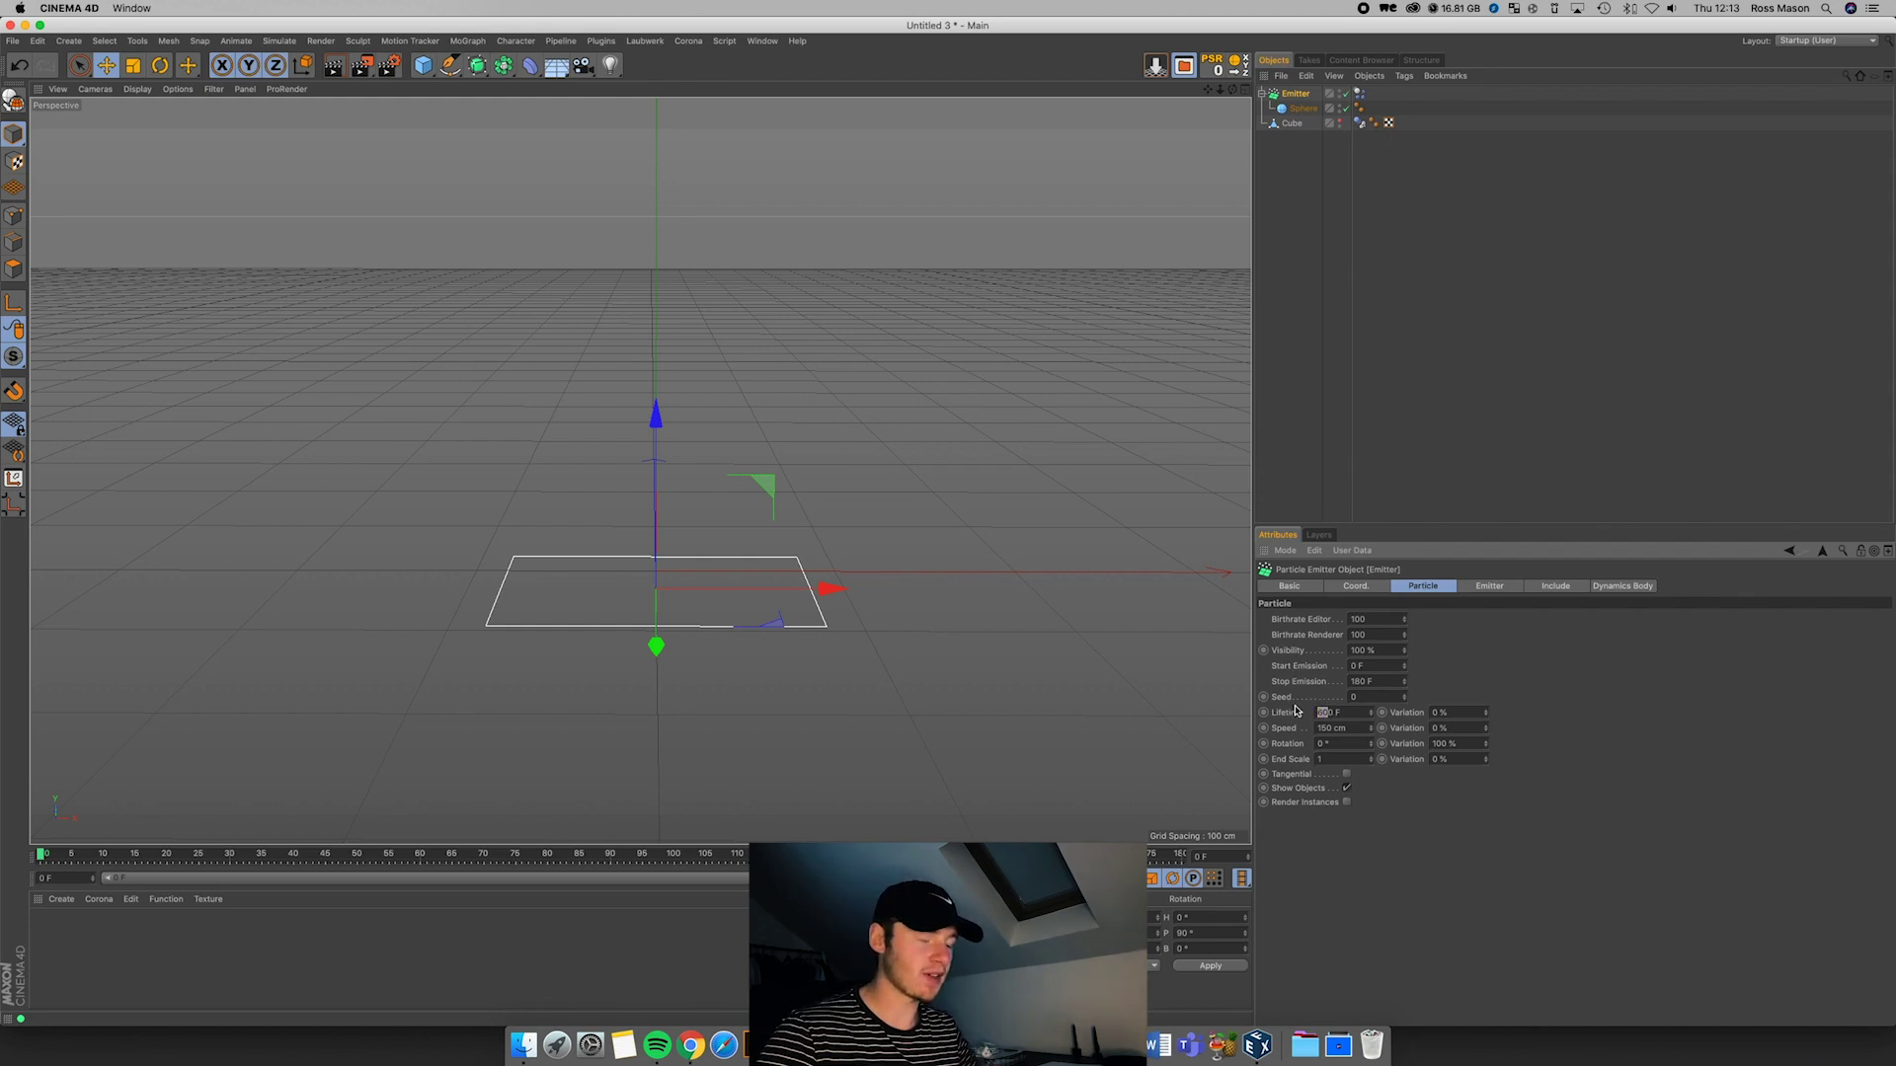
type("10")
key("Return")
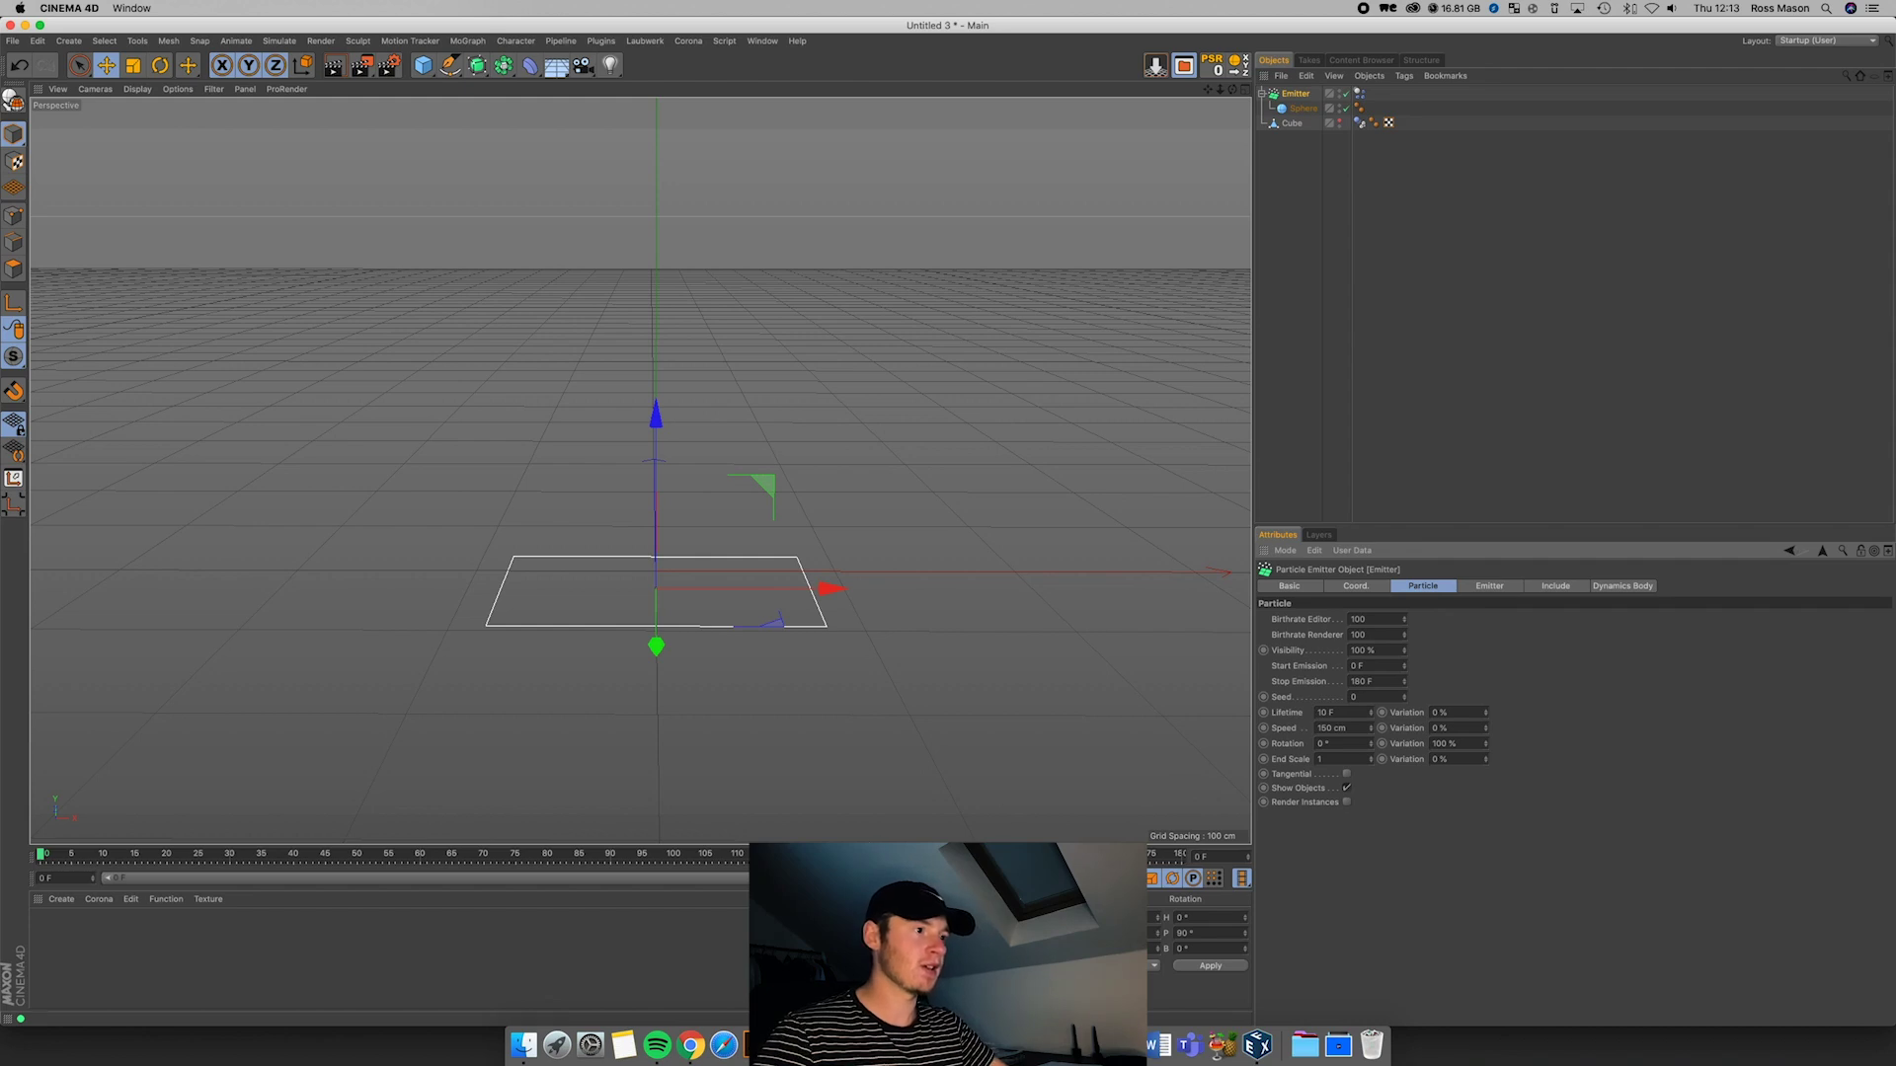
key("F8")
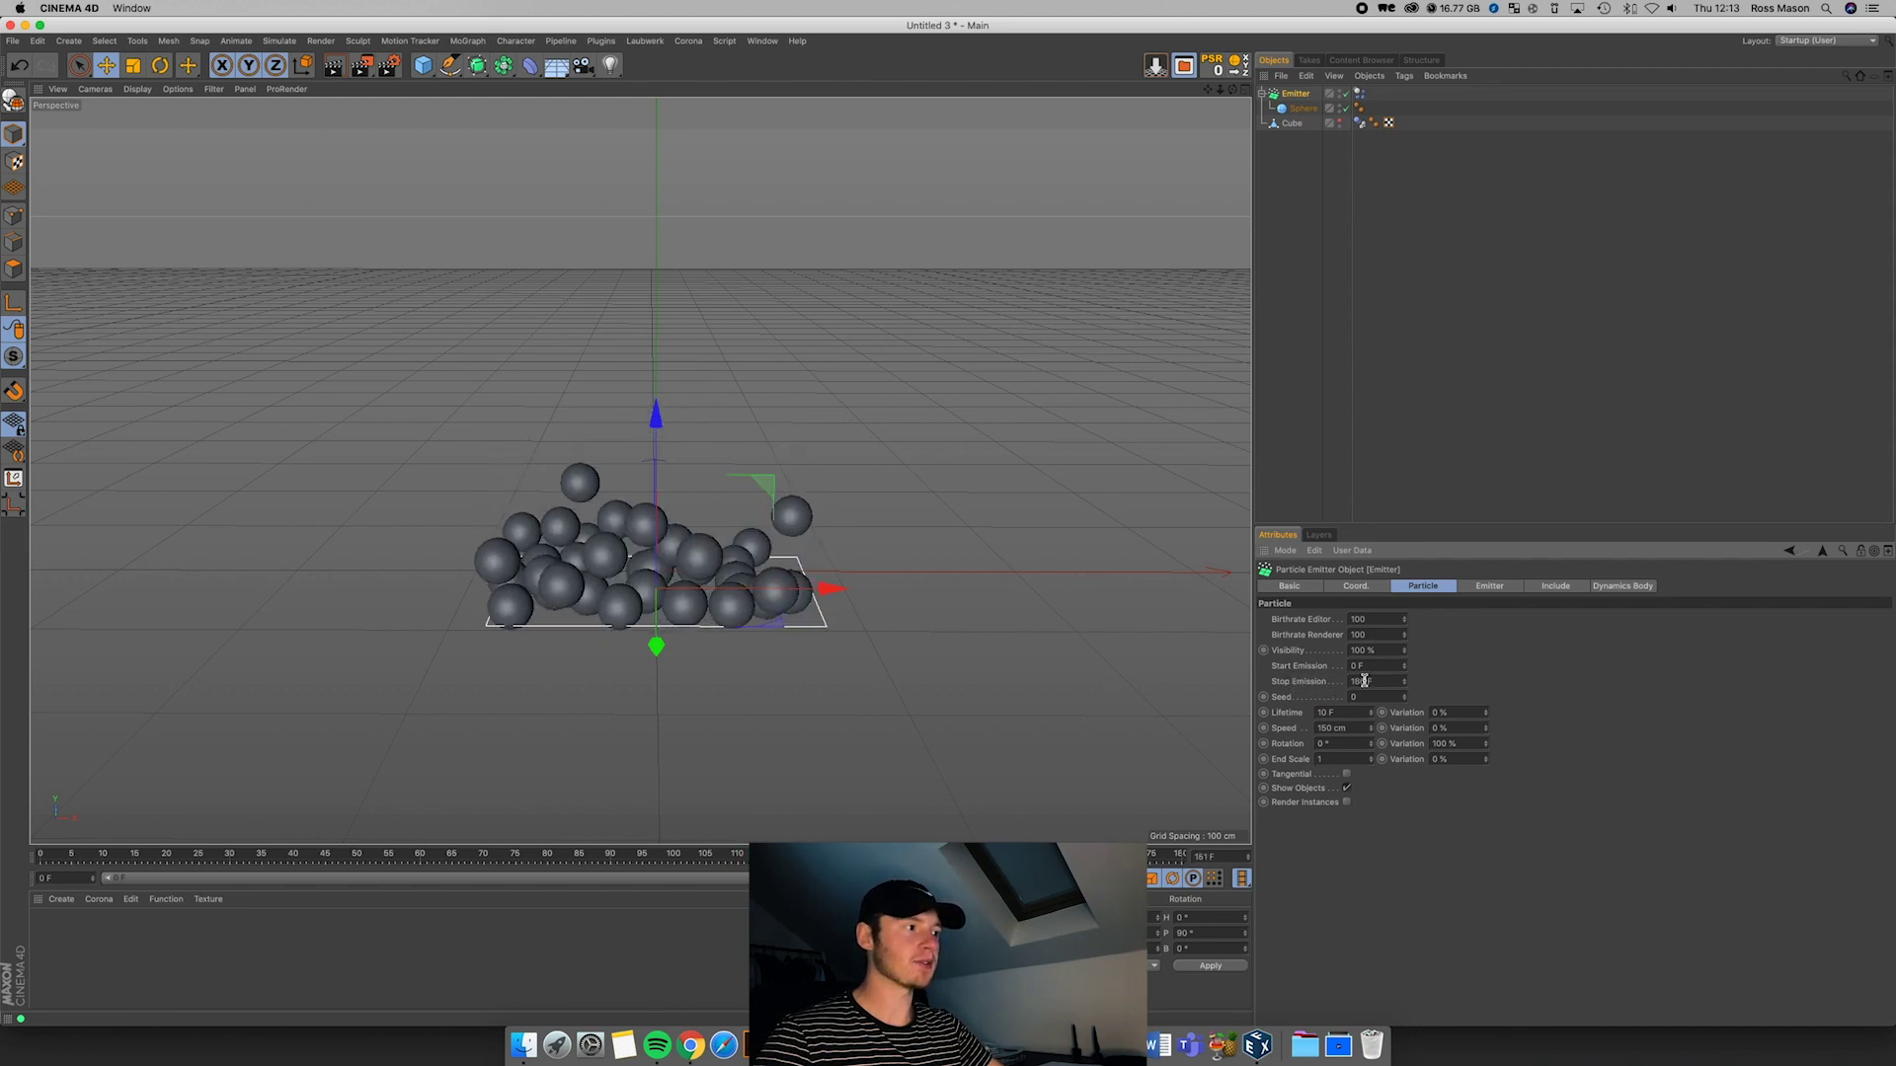
Step: Set the Emitter's Lifetime Variation to 50 % and Lifetime to 20 F, playing the simulation to check the effect
double_click(1380, 682)
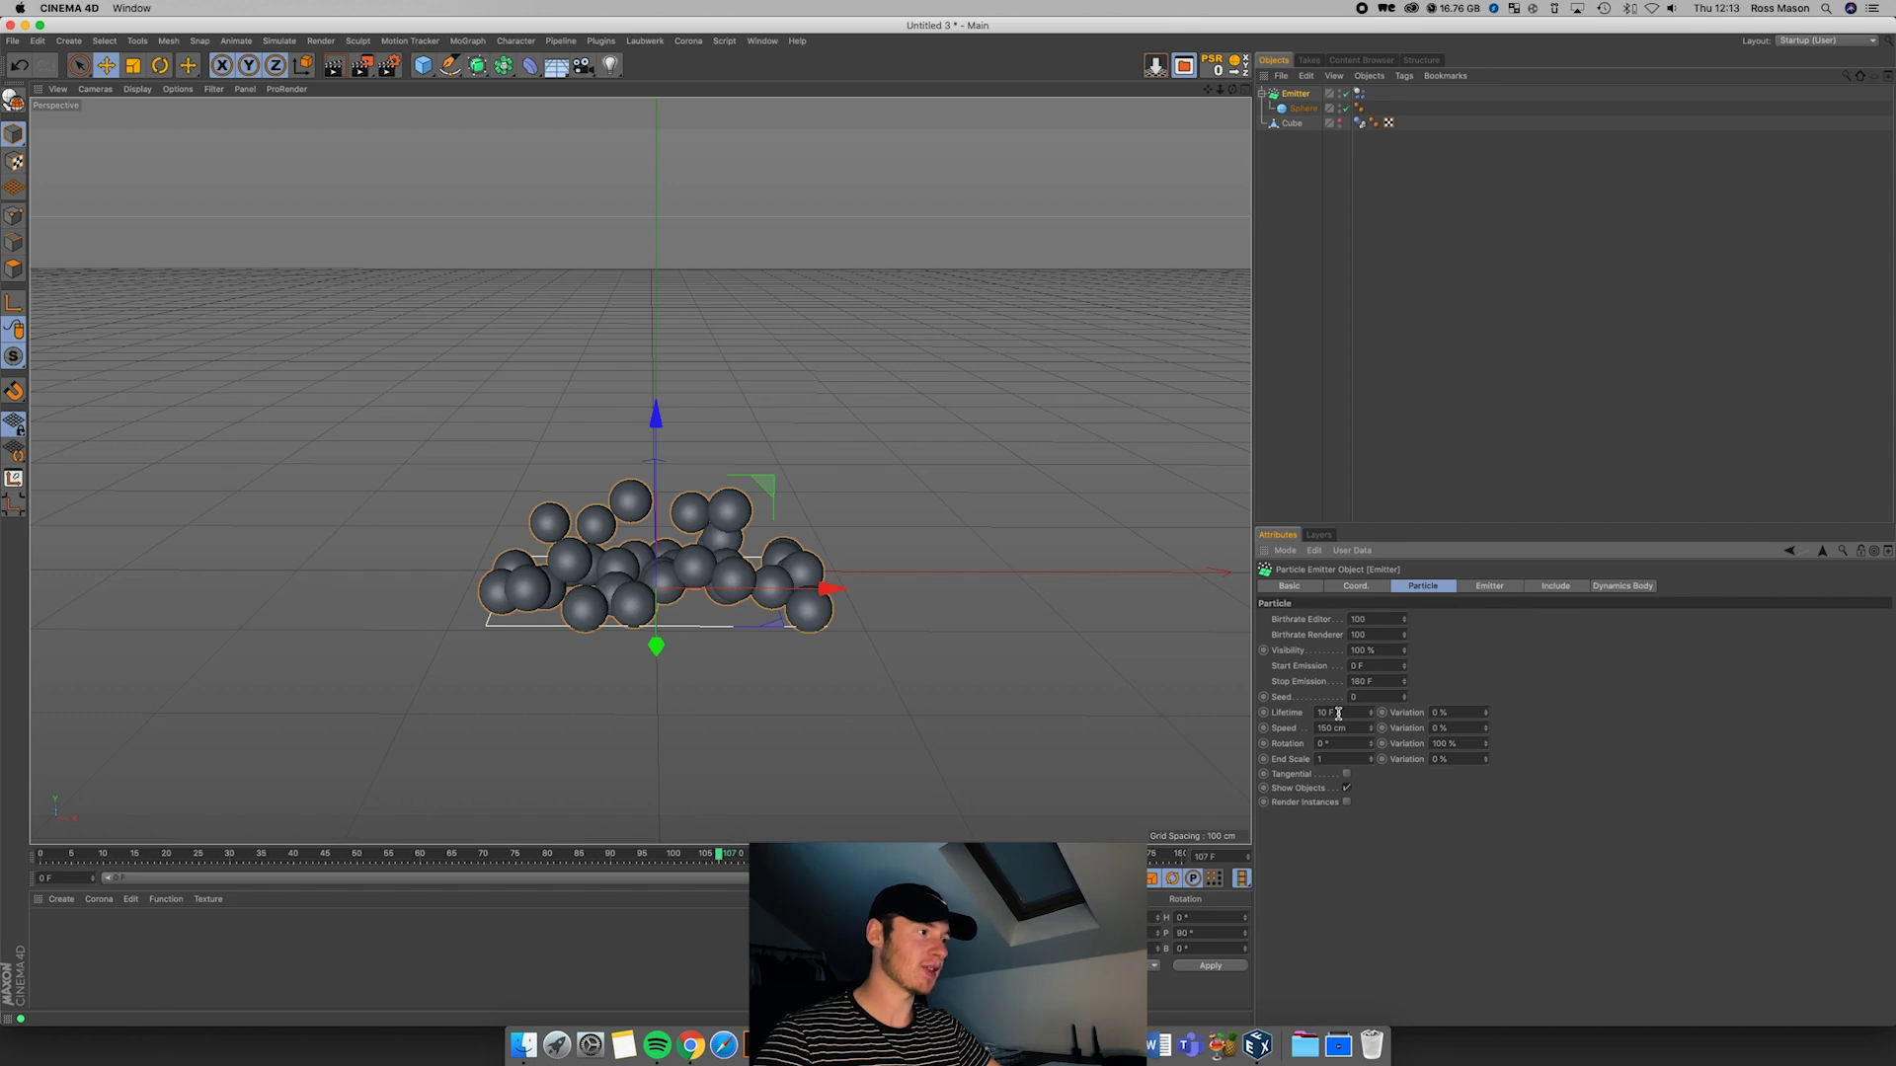
double_click(1447, 712)
key("Return")
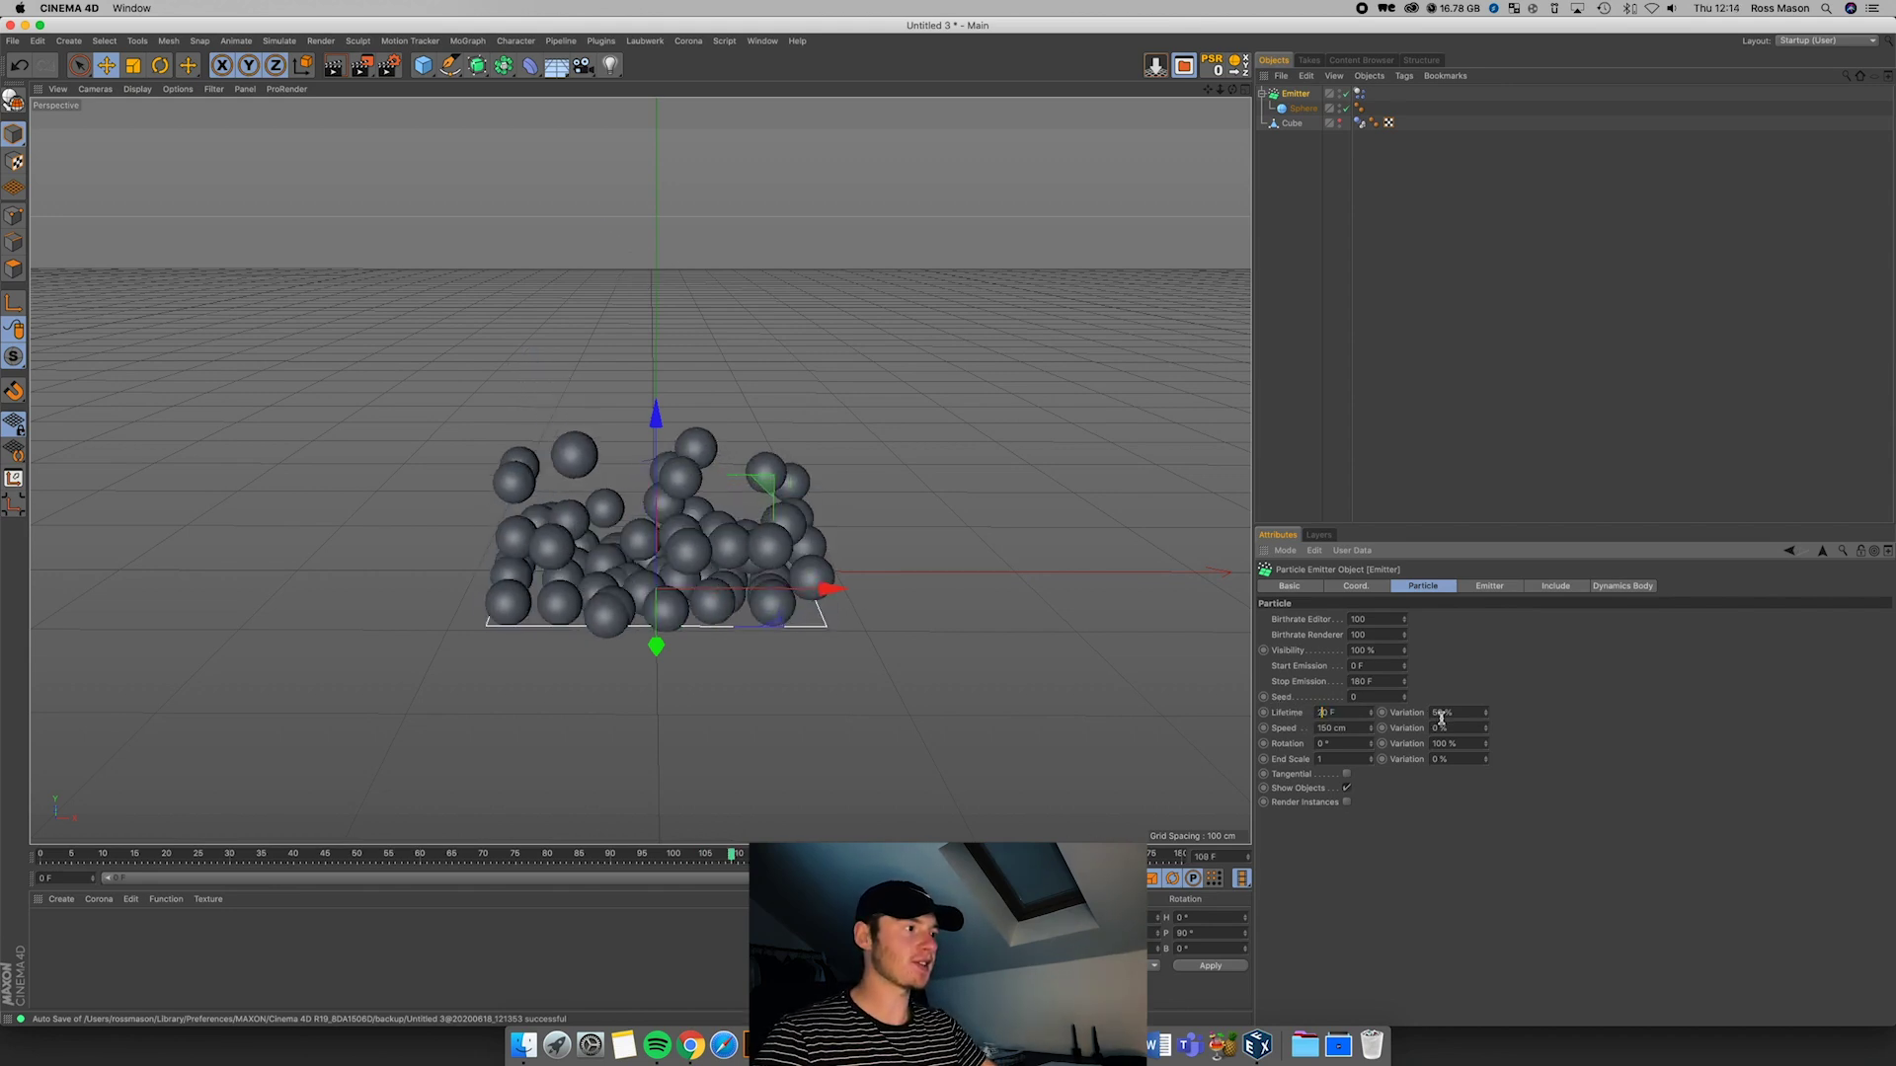
left_click(1350, 711)
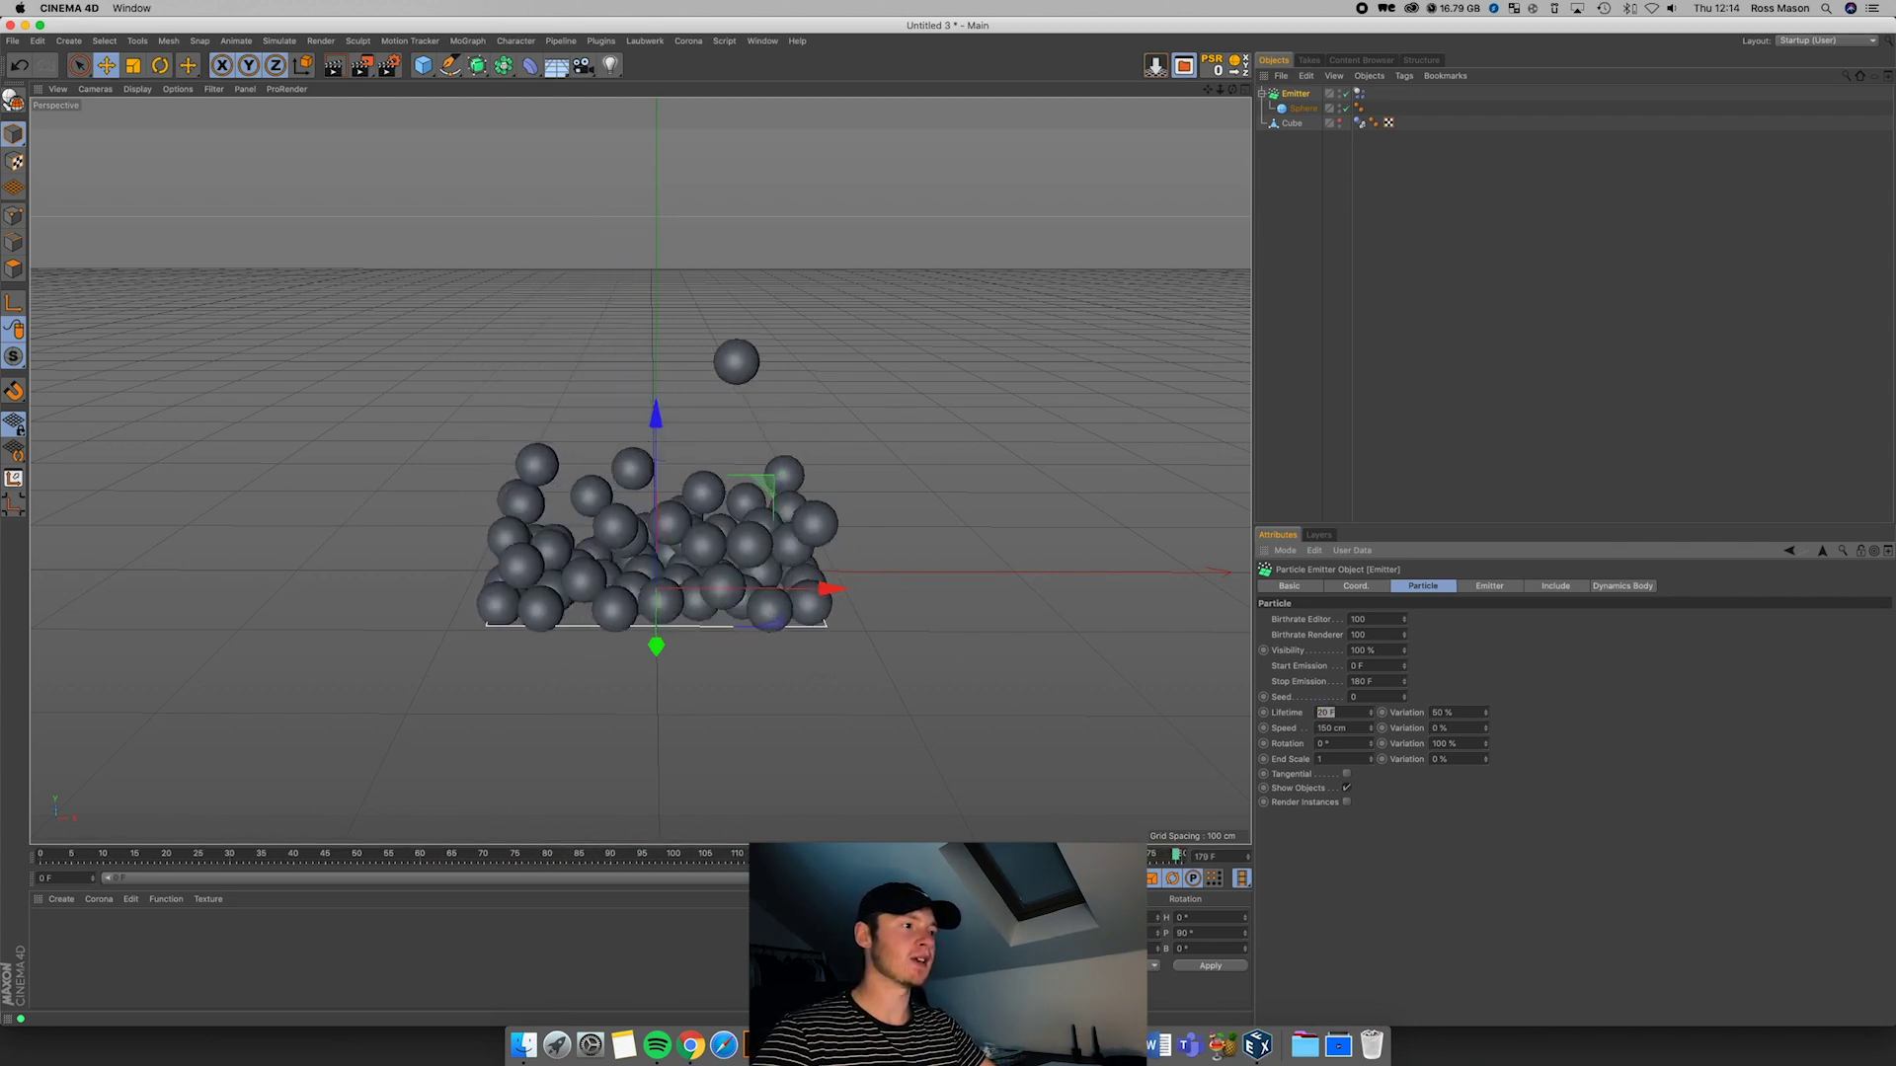
key("F8")
double_click(1444, 711)
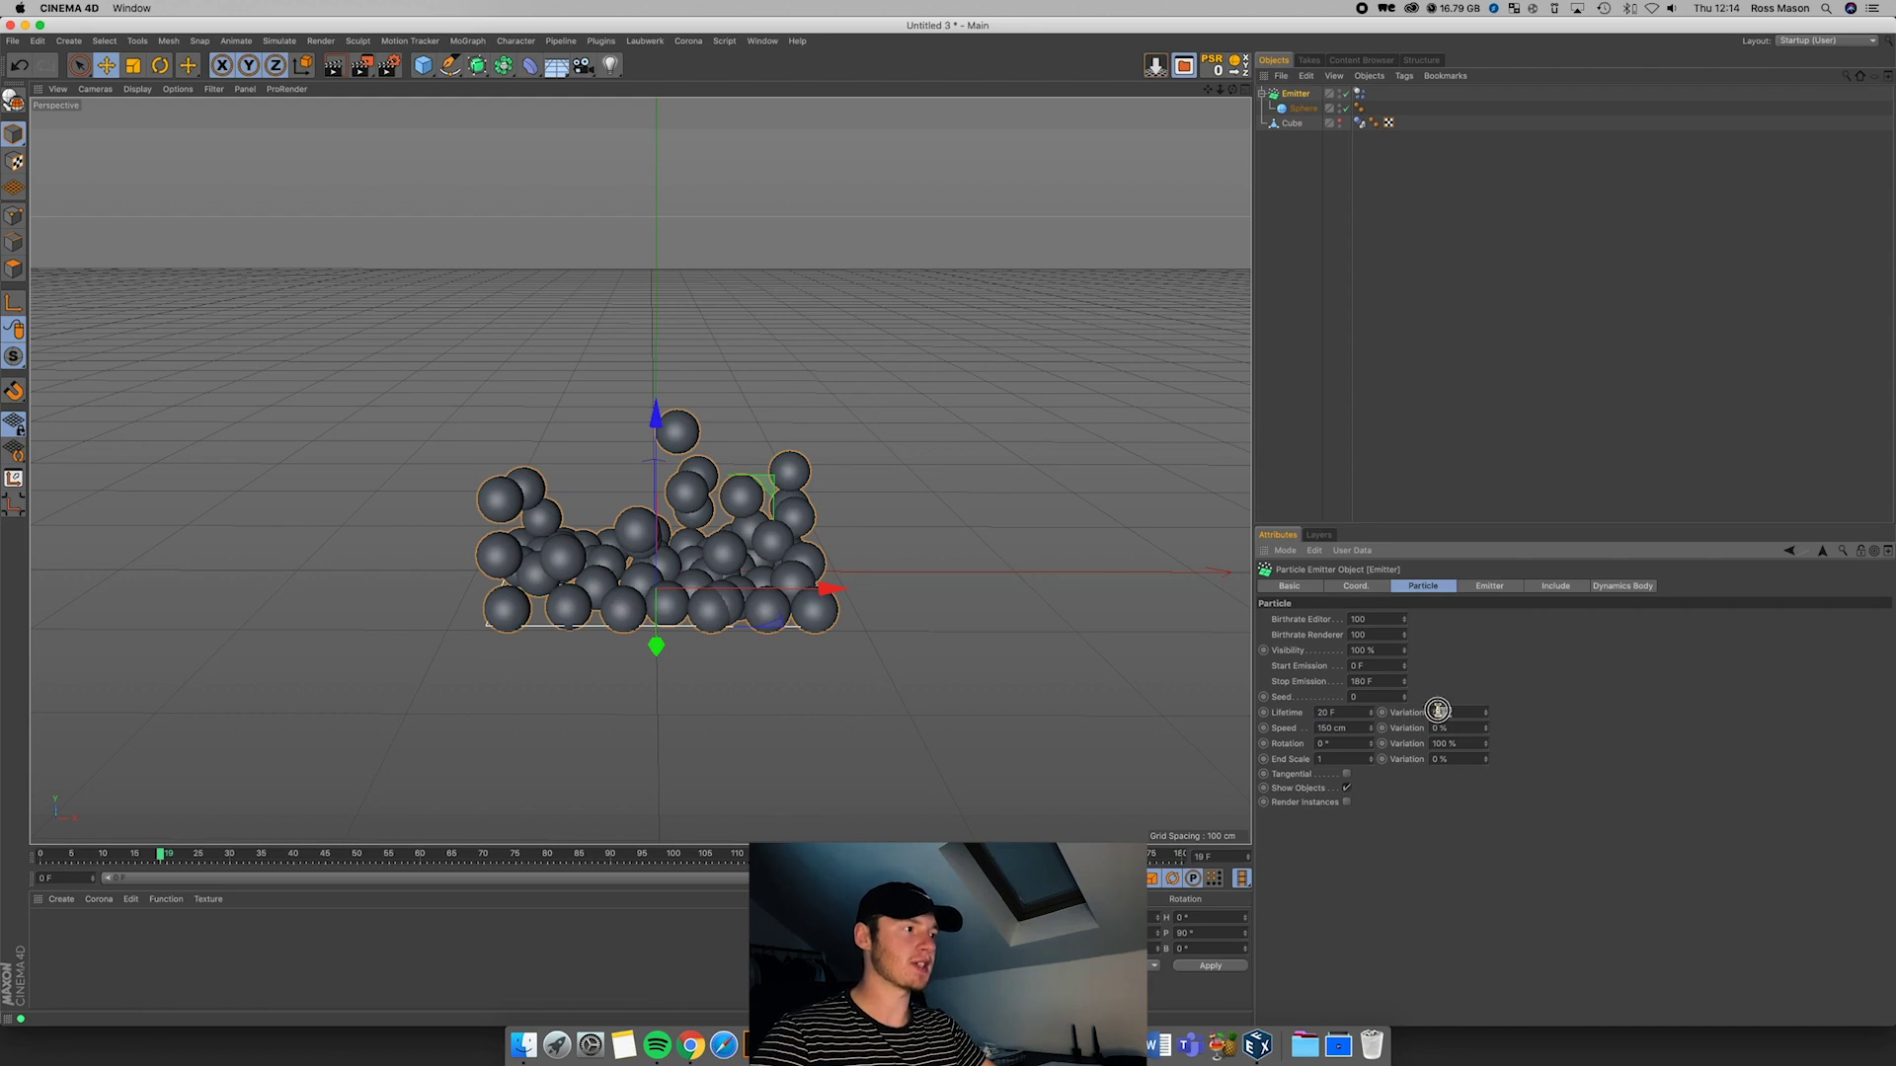
Step: Set the Emitter's Lifetime to 600 F
double_click(1361, 711)
type("600")
key("Return")
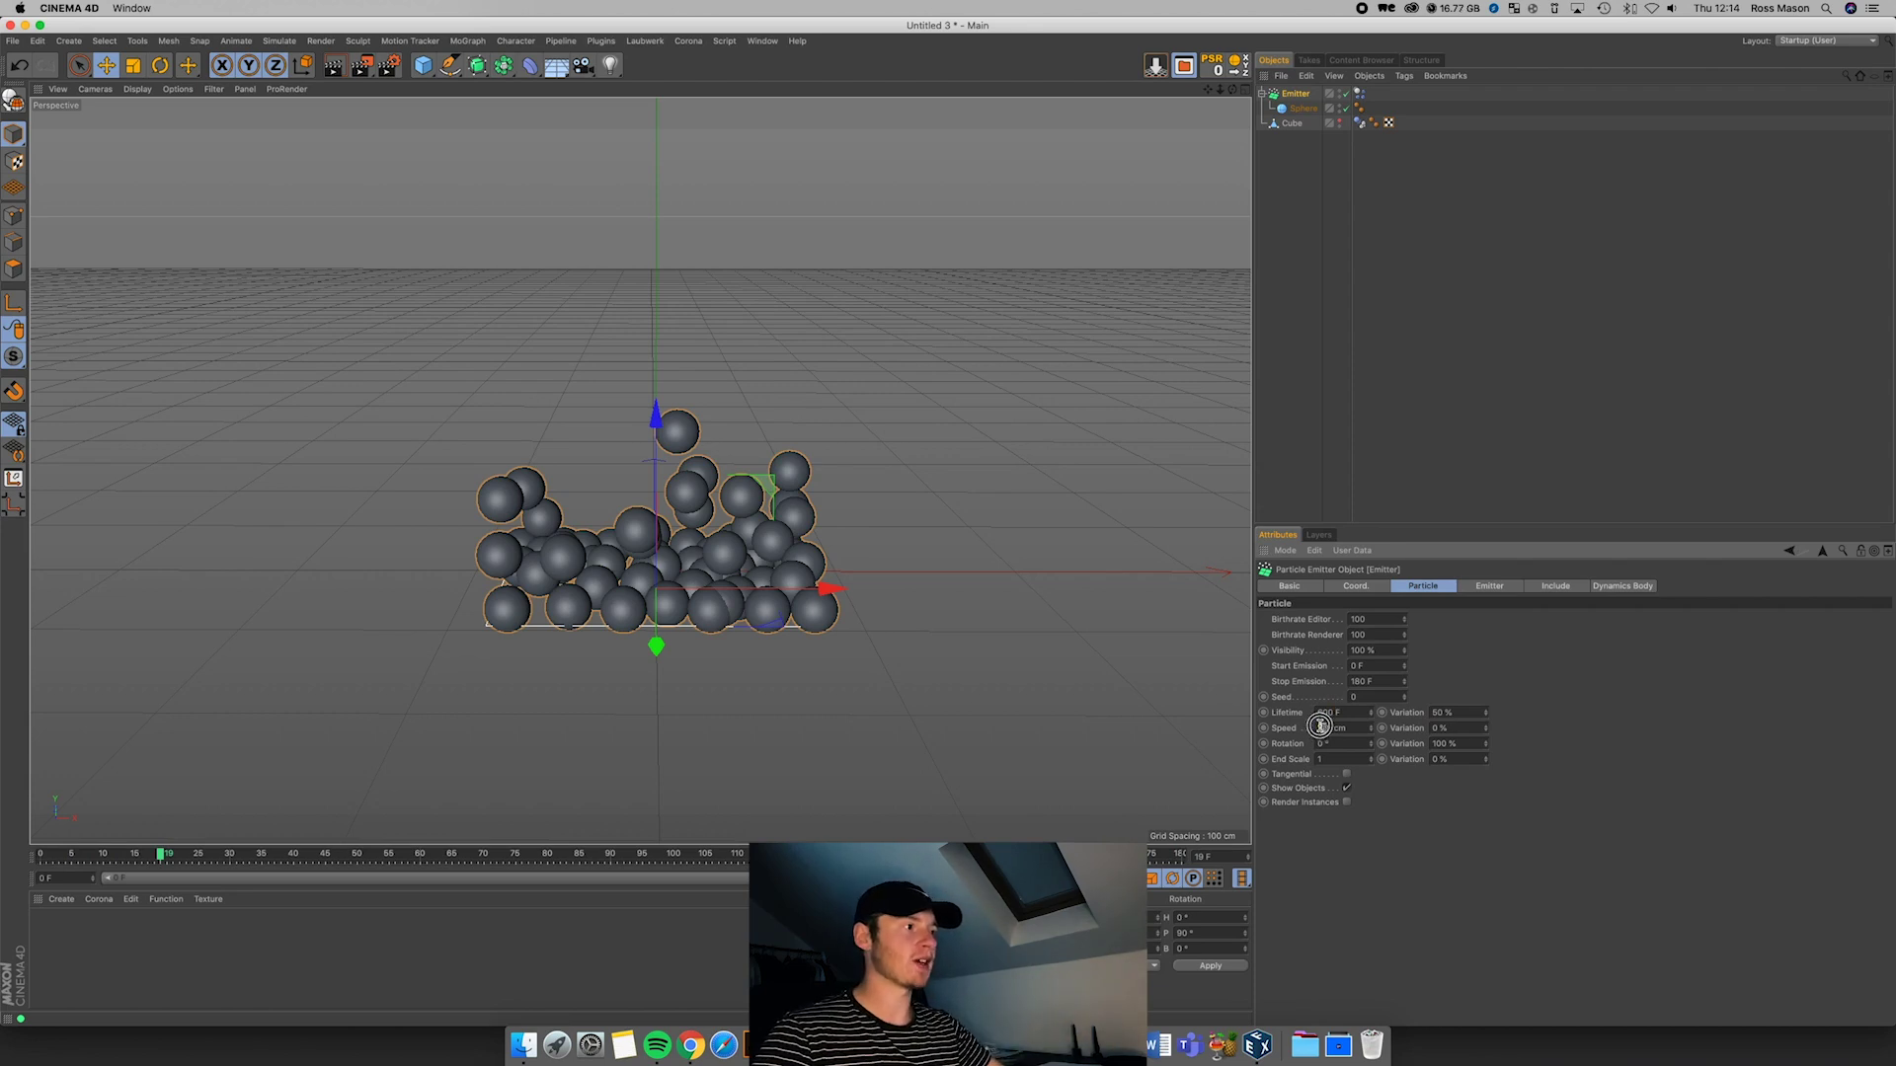
Step: Turn off Show Objects on the Emitter and play the animation to view the bare particles
left_click_drag(1328, 728, 1309, 729)
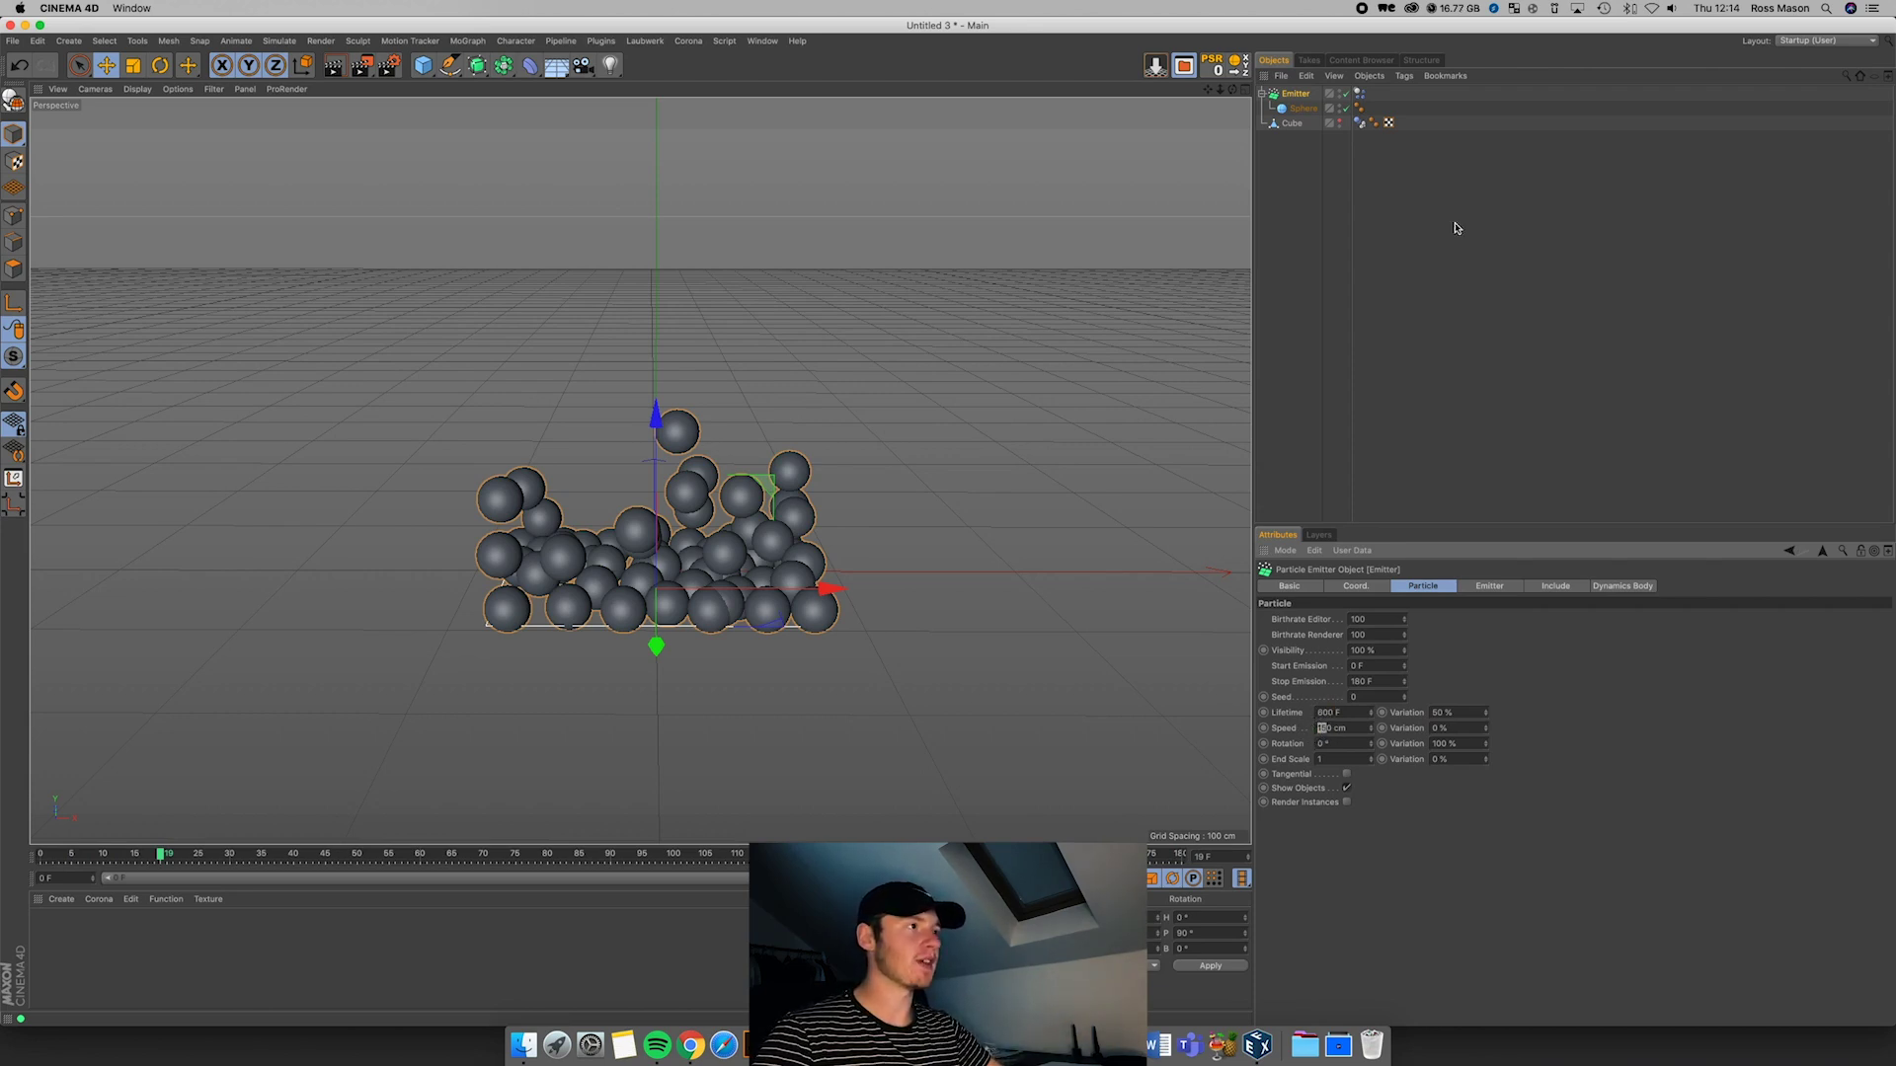
left_click(1298, 98)
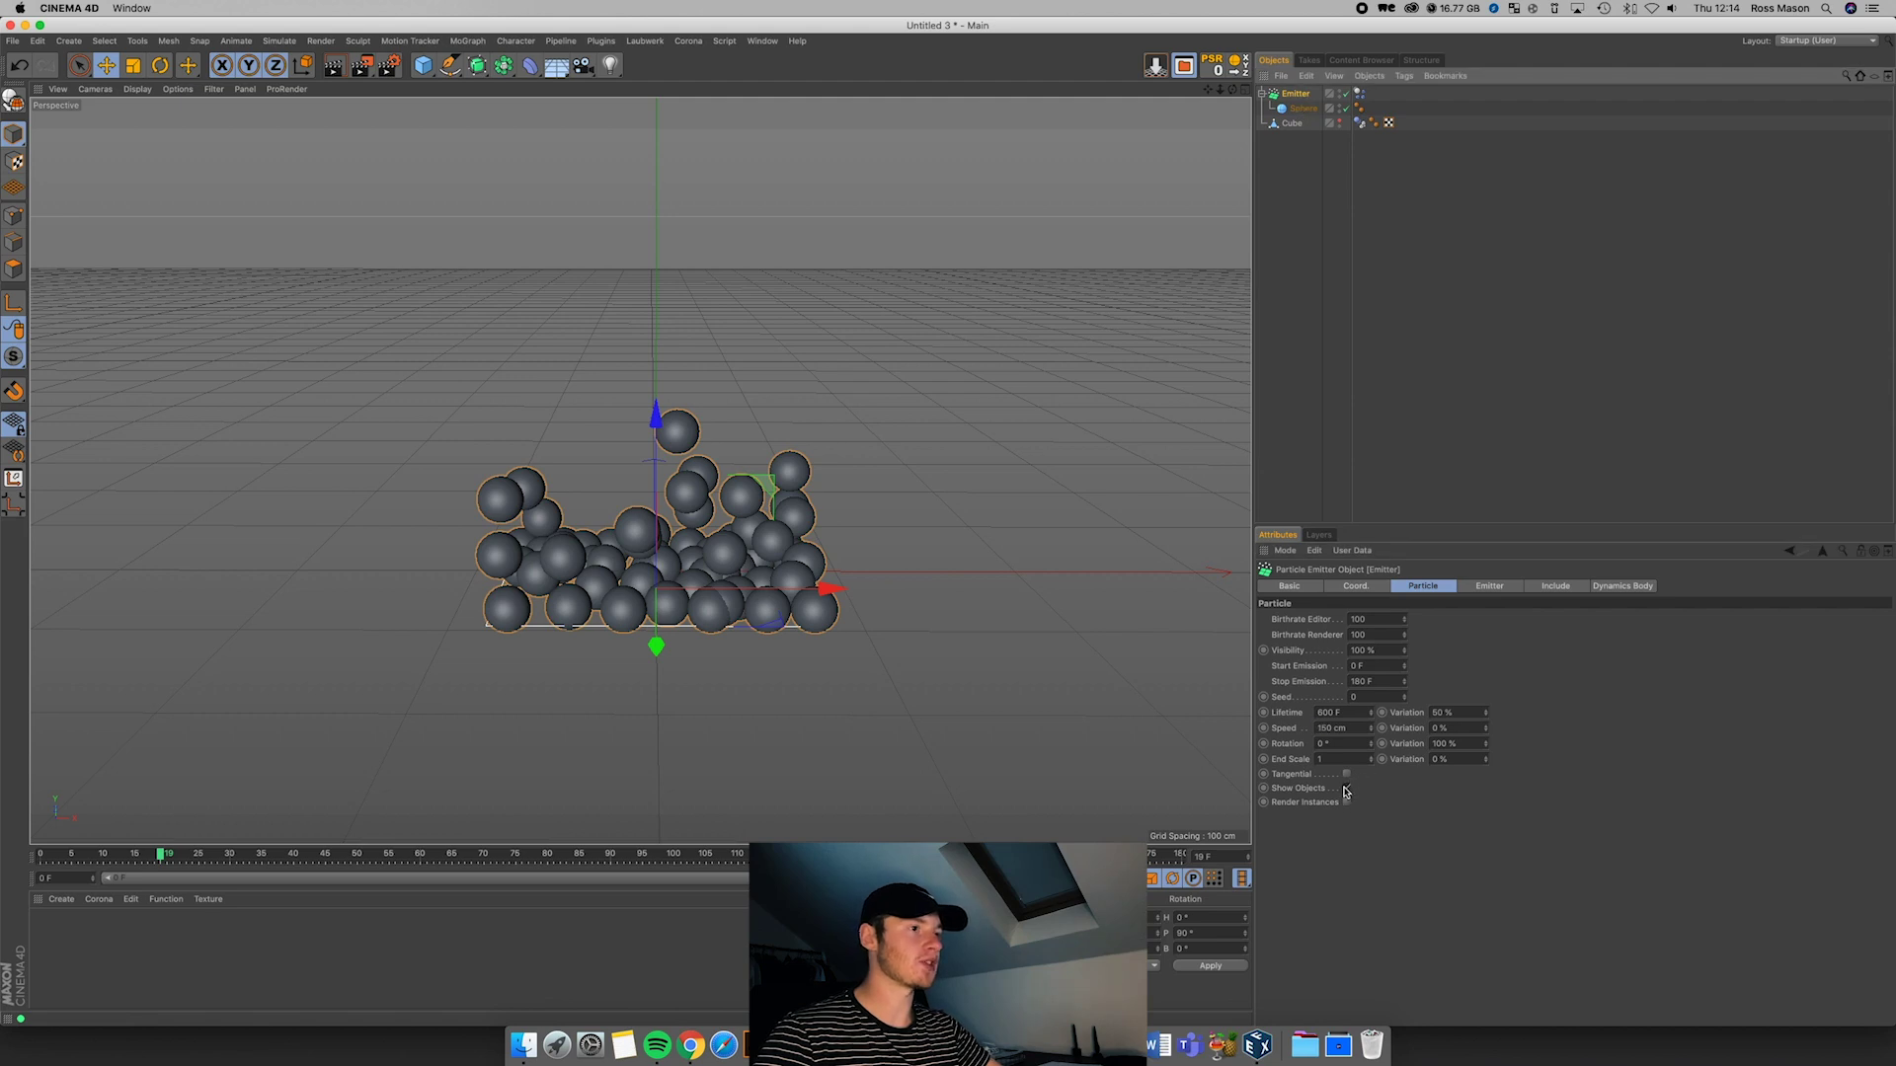
left_click(1347, 788)
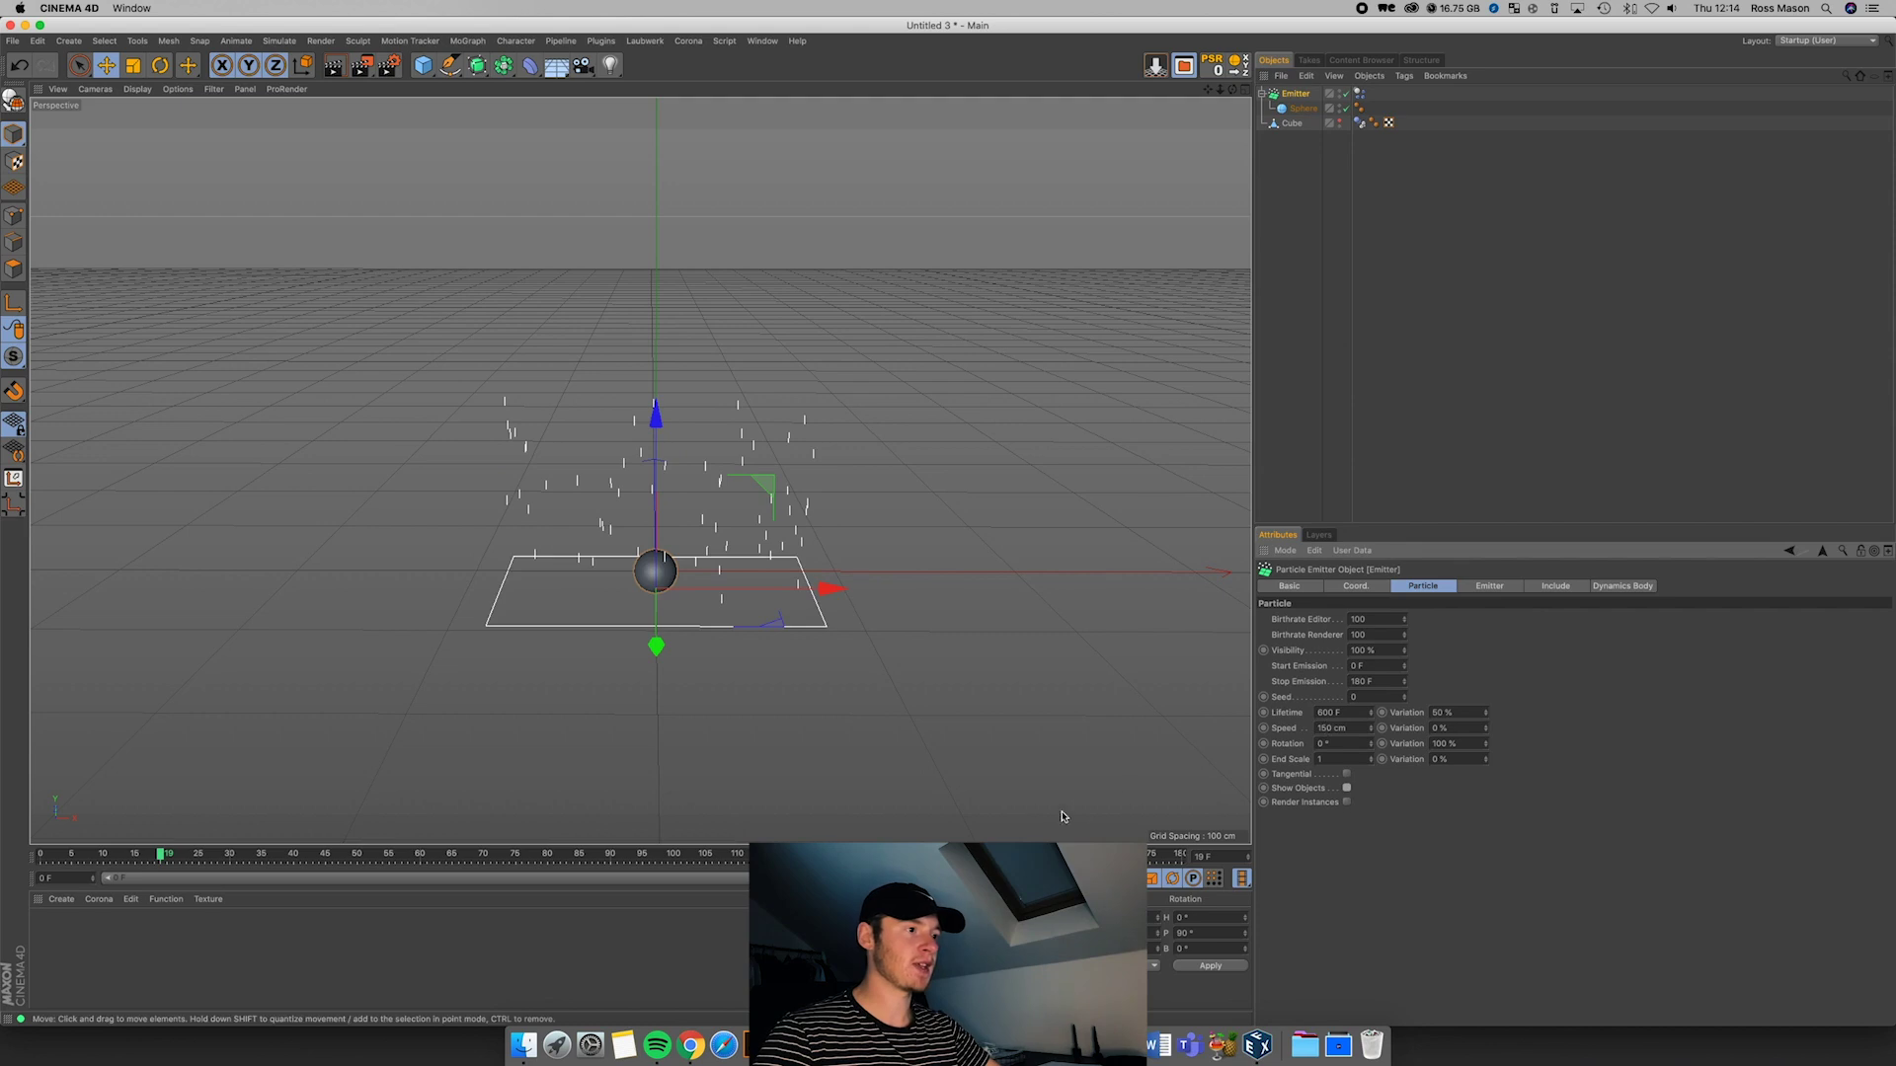
key("F8")
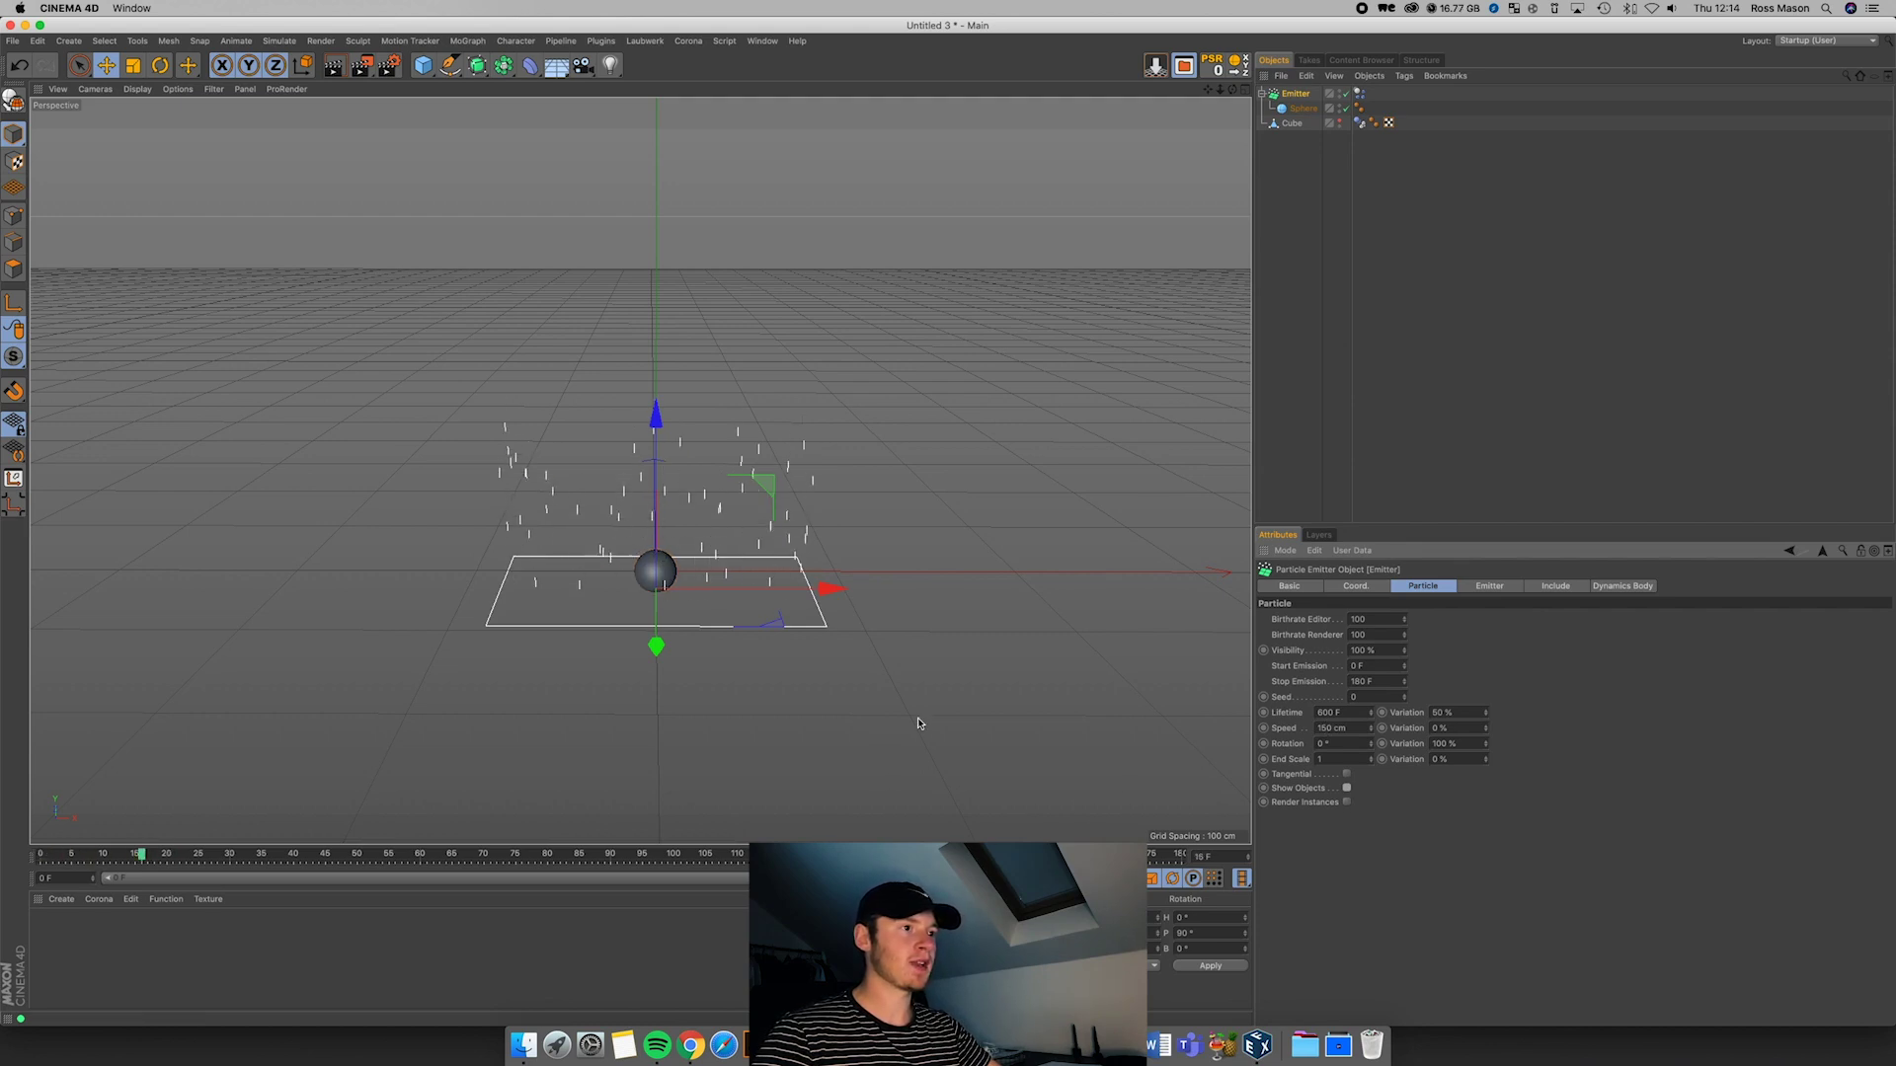
Step: Set the Emitter's Speed to 10 cm and watch how the bare particles move
left_click(1342, 729)
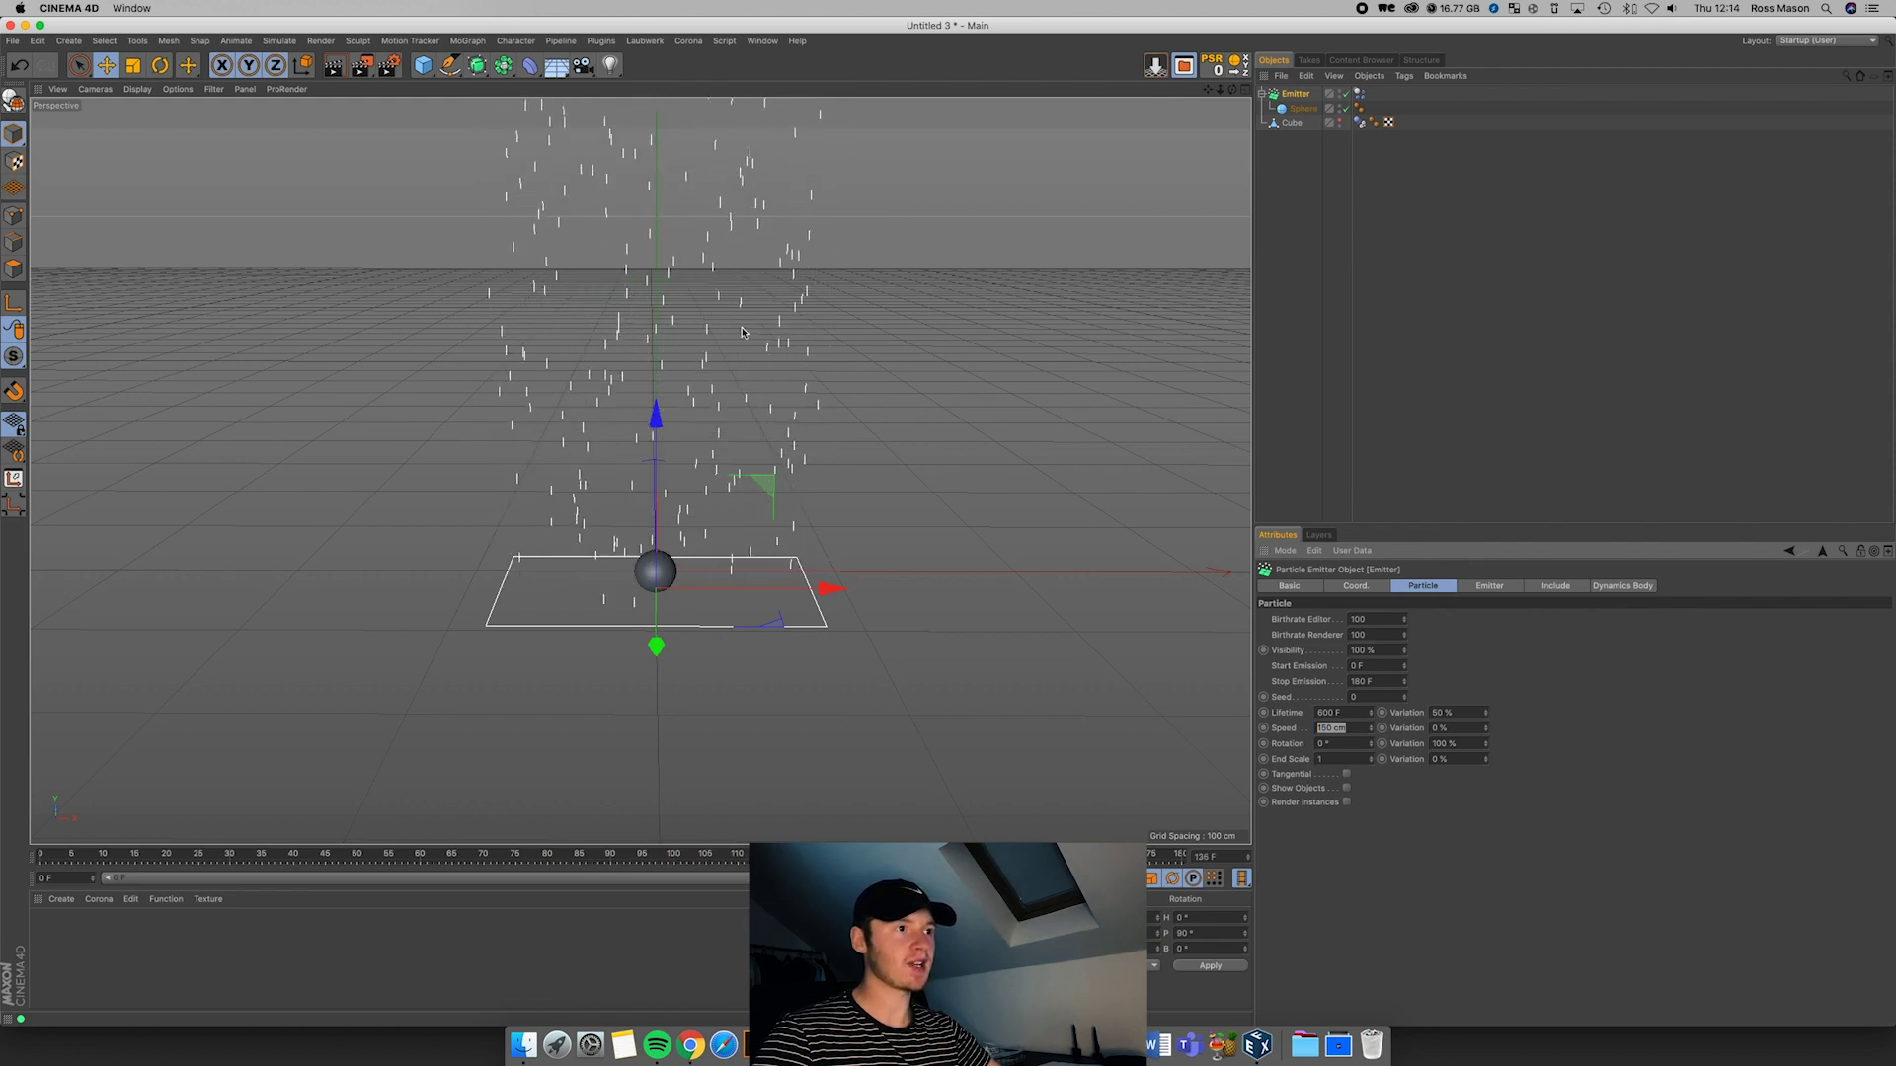
type("10")
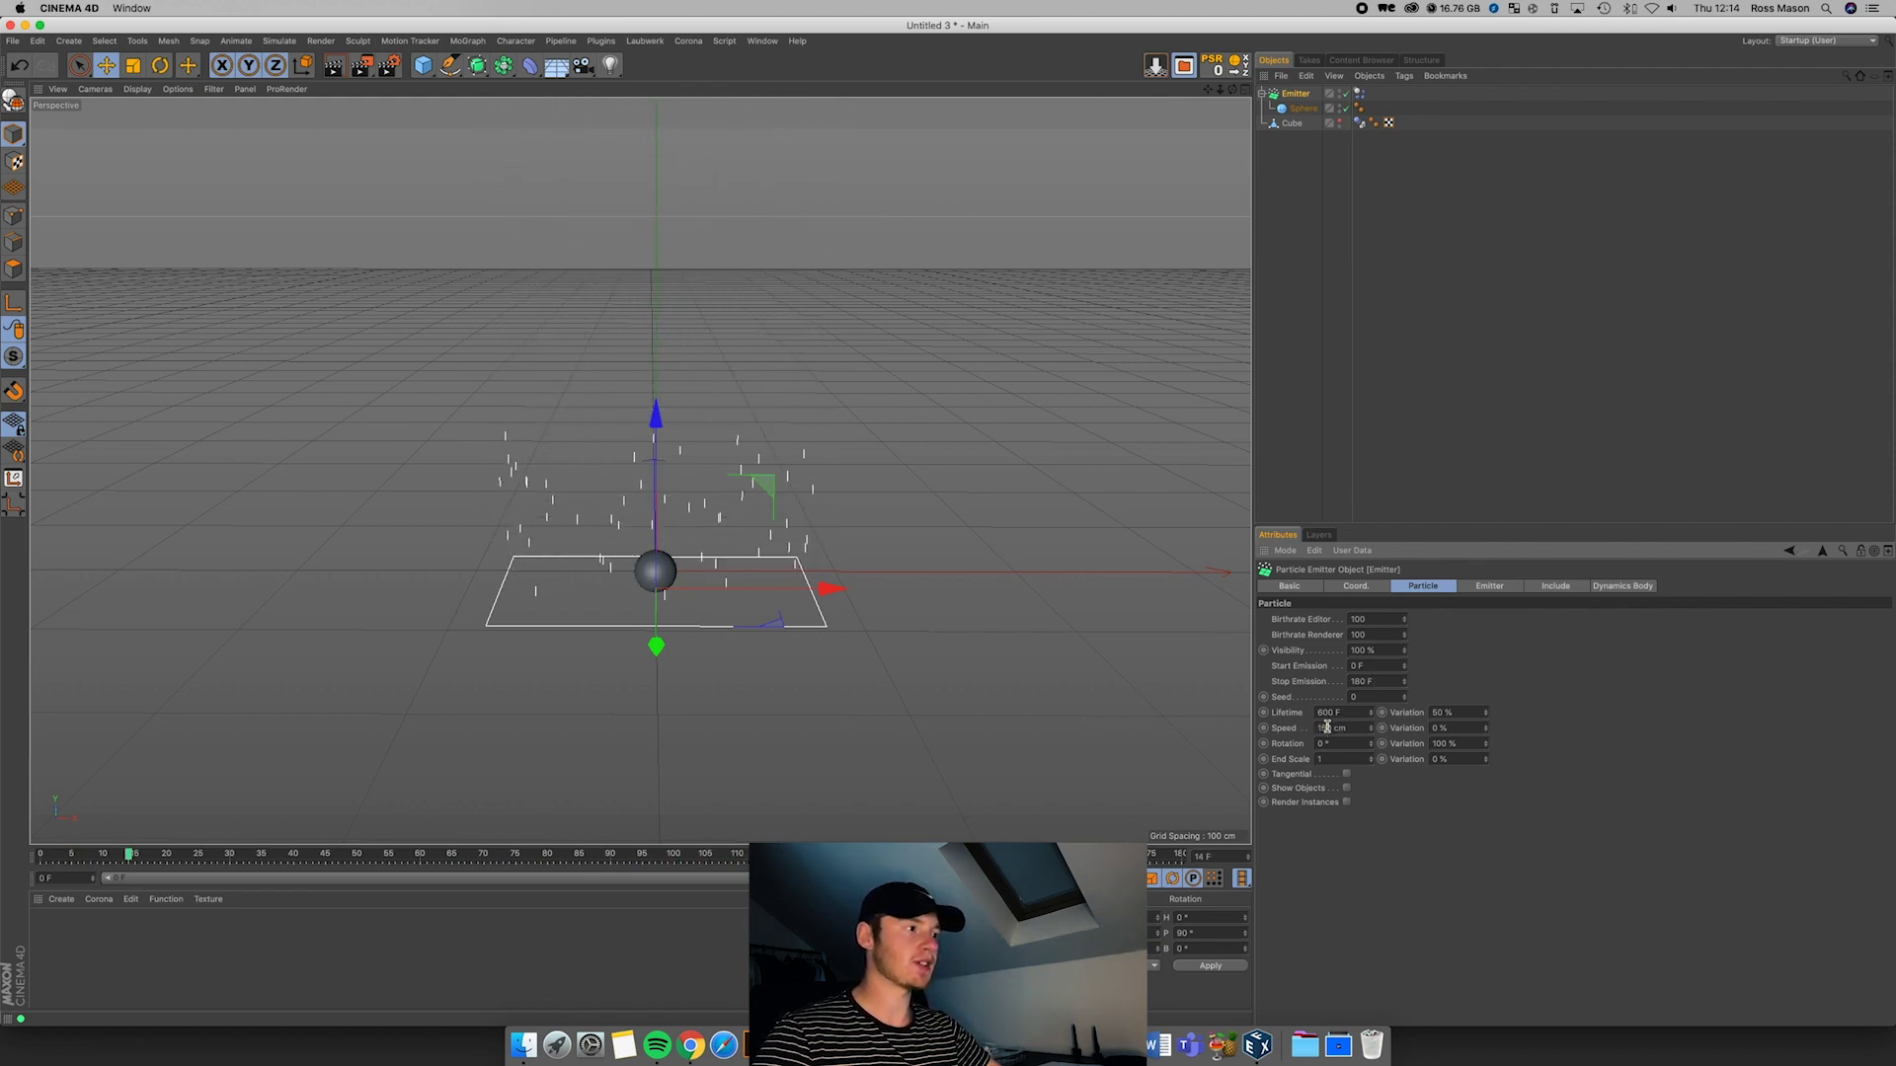
key("Return")
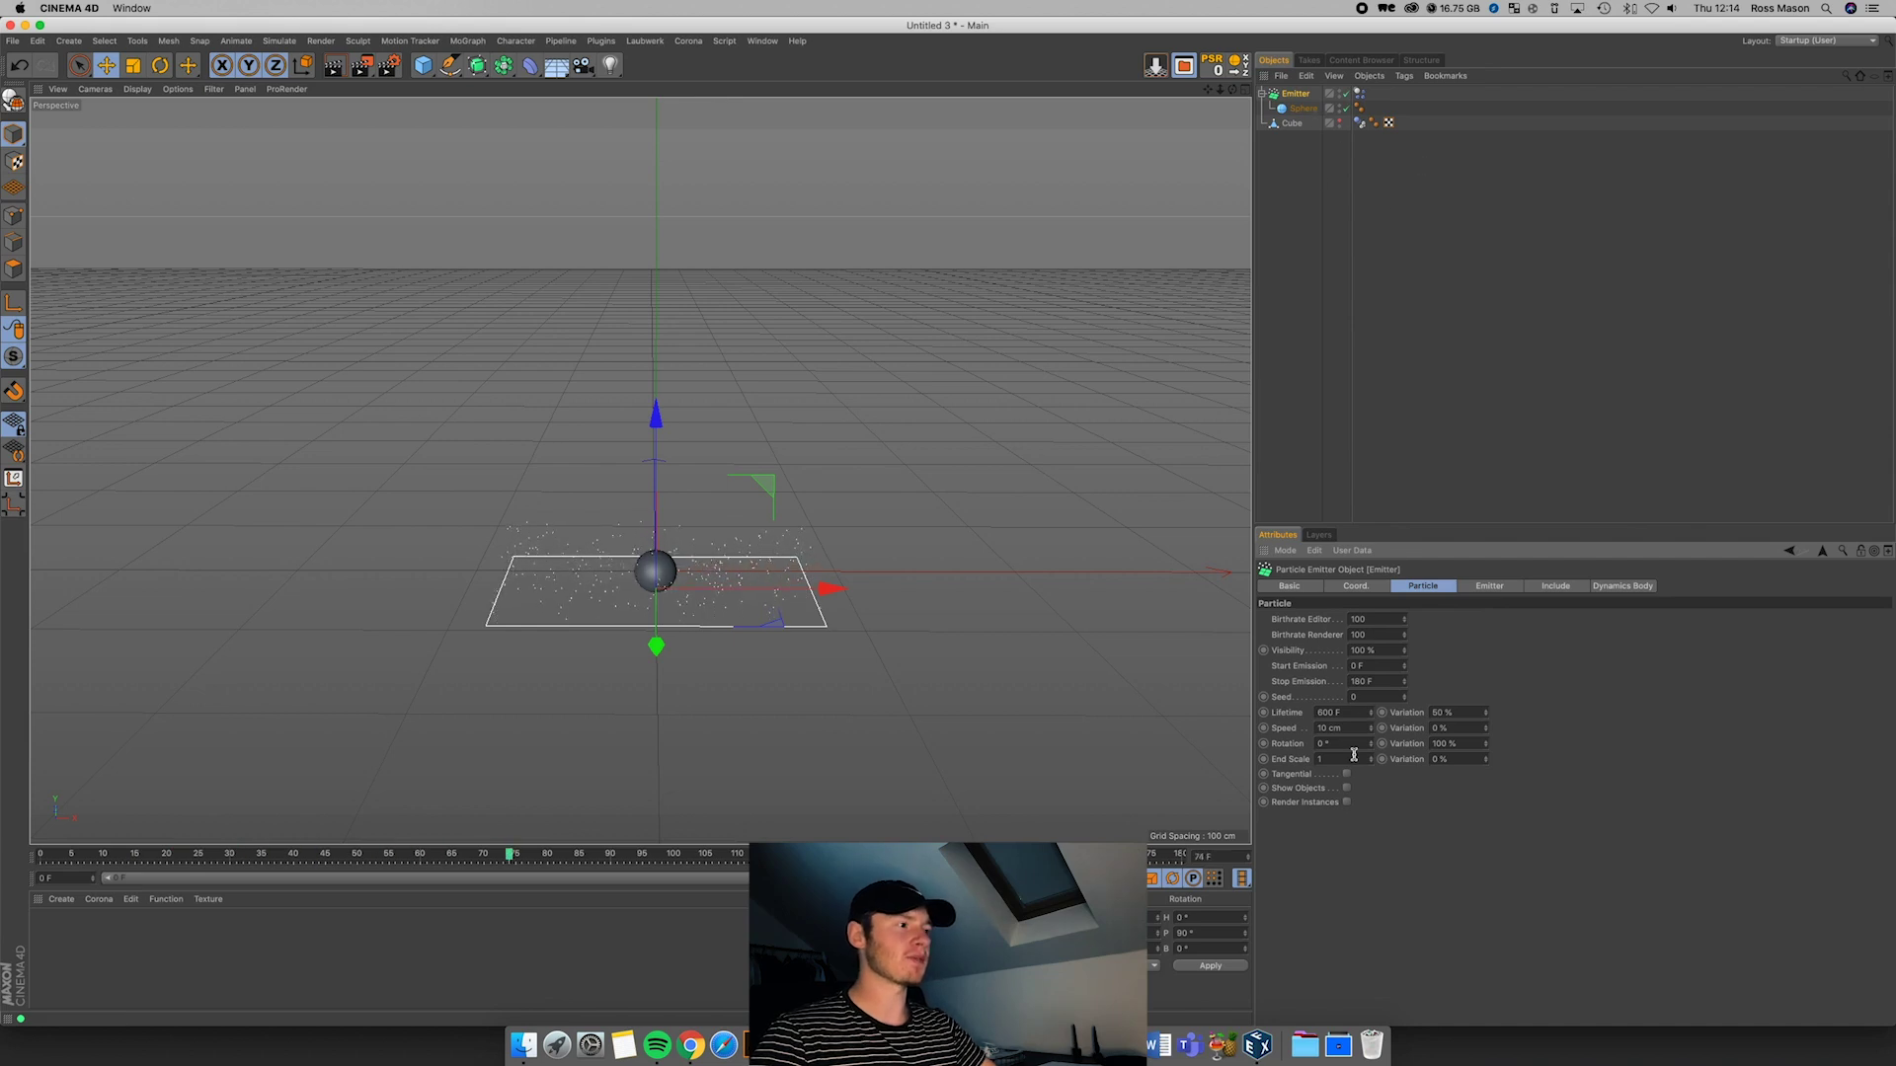
Step: Turn Show Objects back on for the Emitter and replay the sphere simulation from the start
left_click(1347, 788)
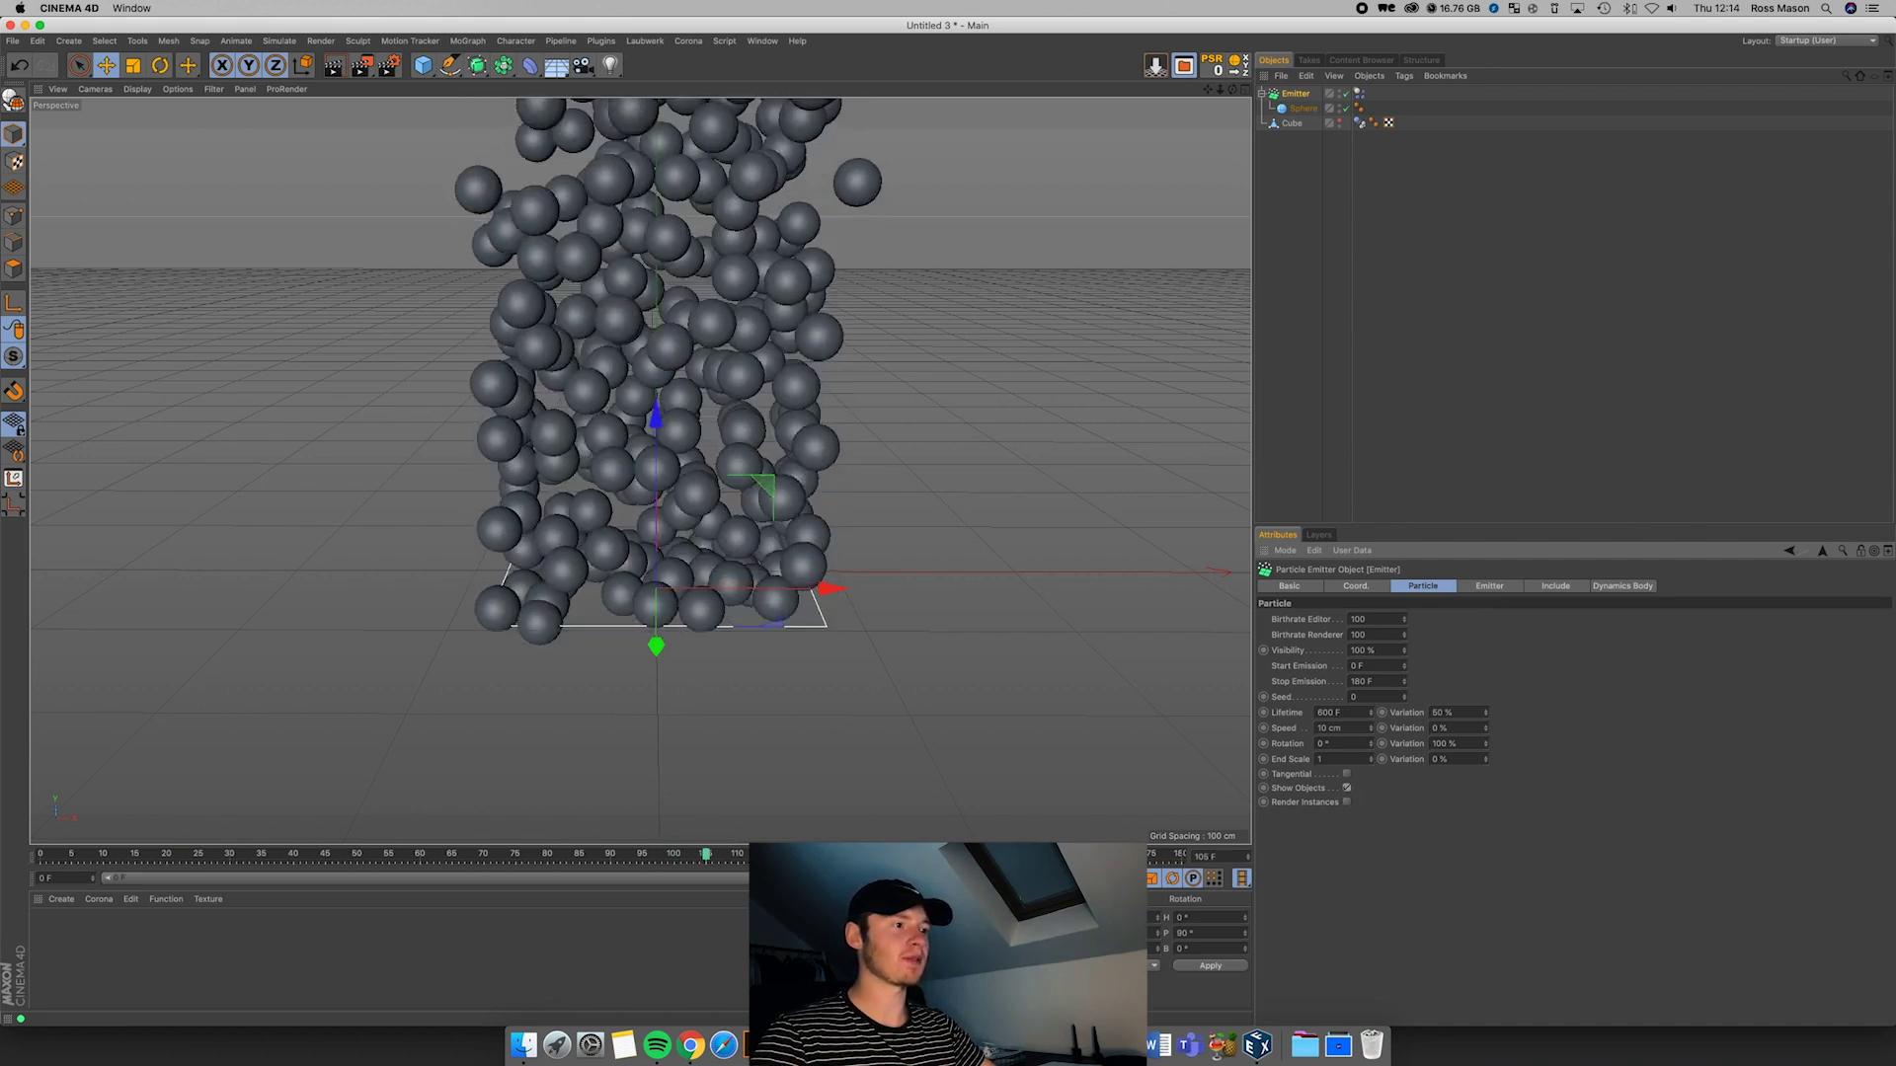
left_click(971, 878)
left_click(908, 878)
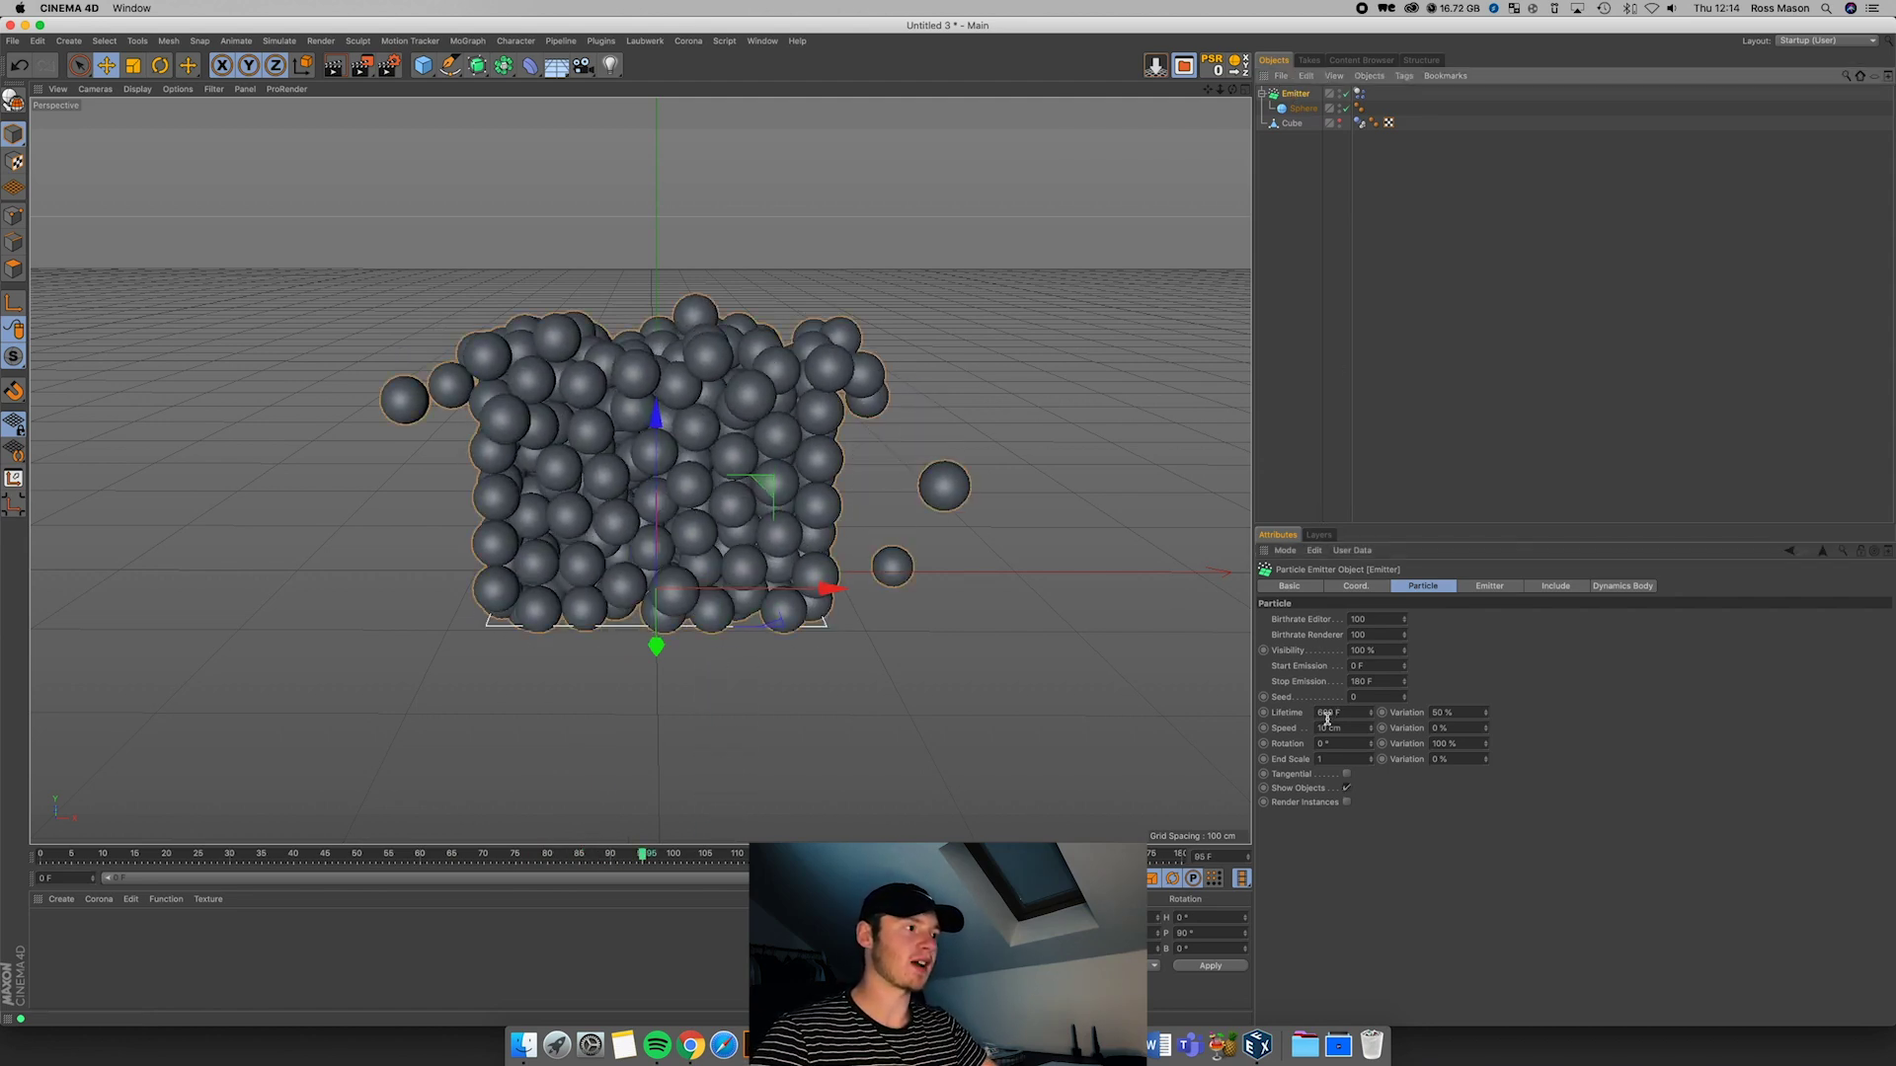
Step: Set the Emitter's Speed back to 150 cm and look over its Rotation and Variation settings
left_click(1324, 726)
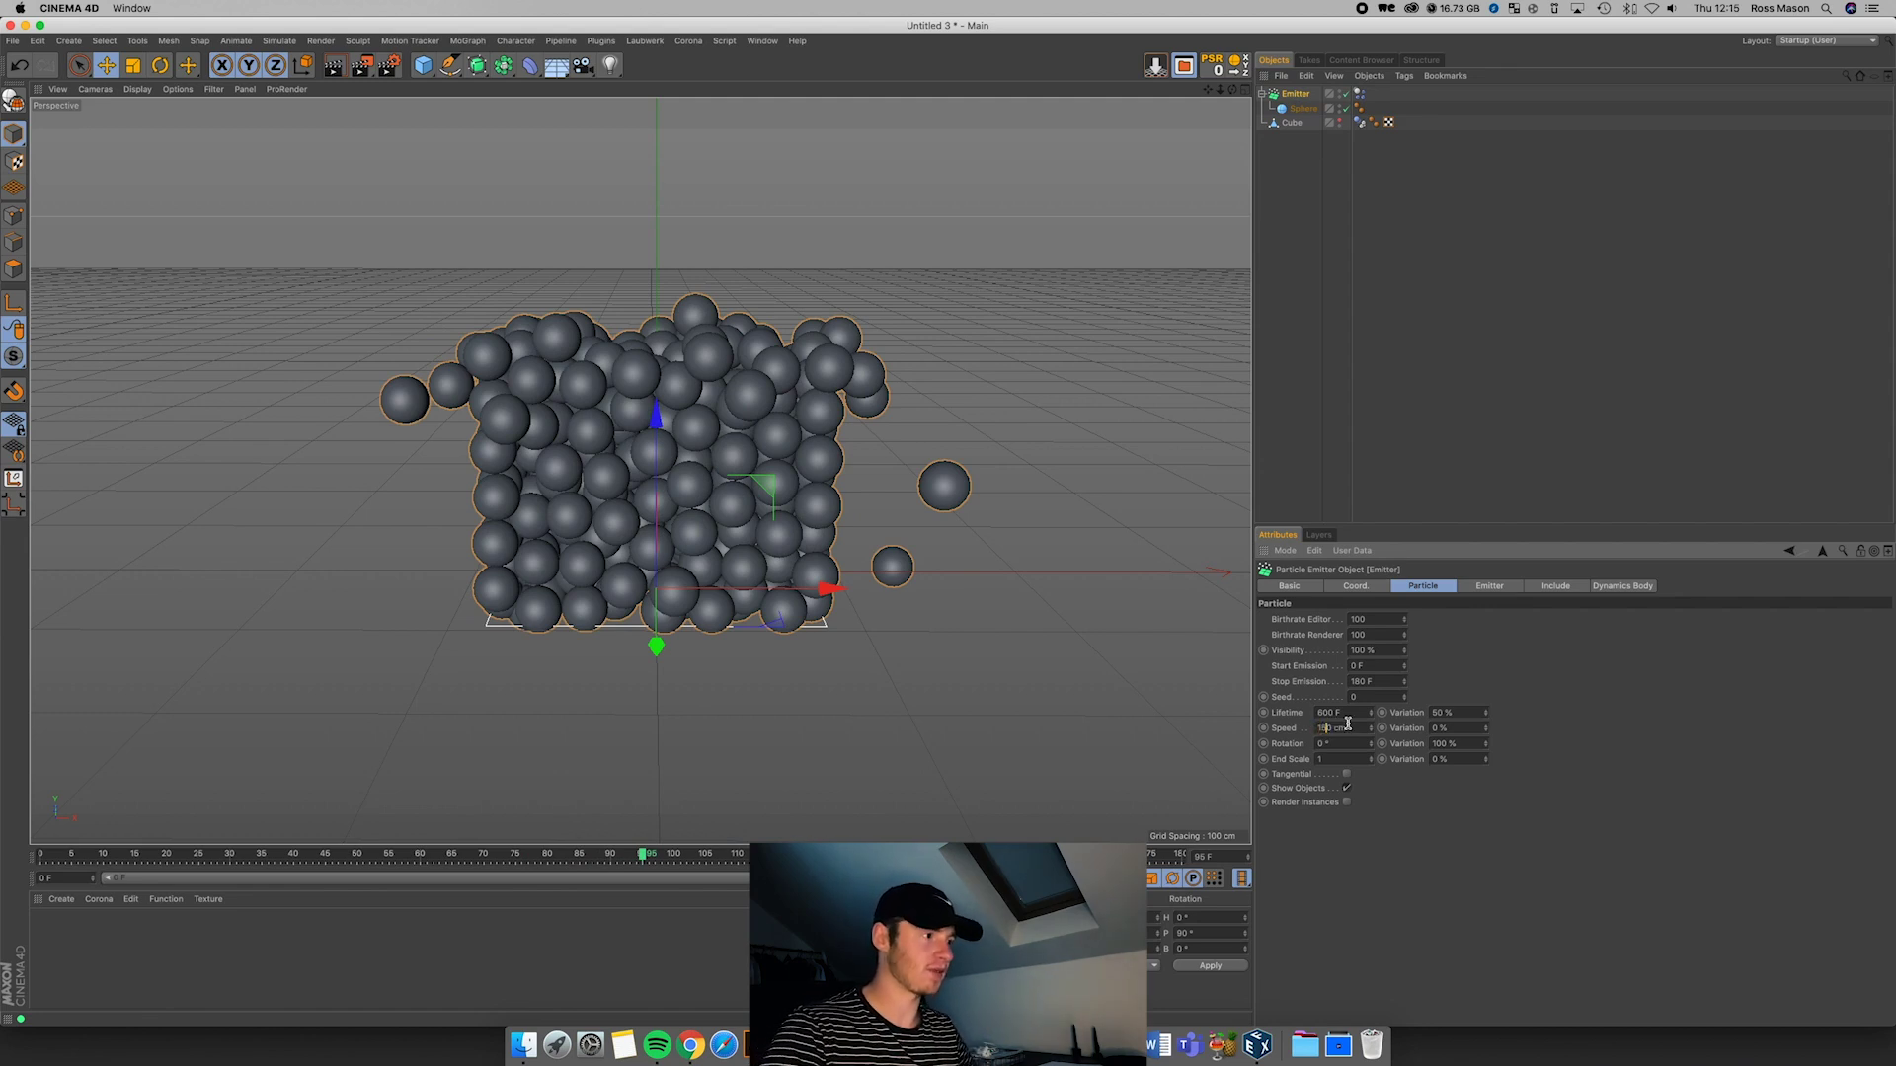
double_click(1444, 728)
double_click(1452, 740)
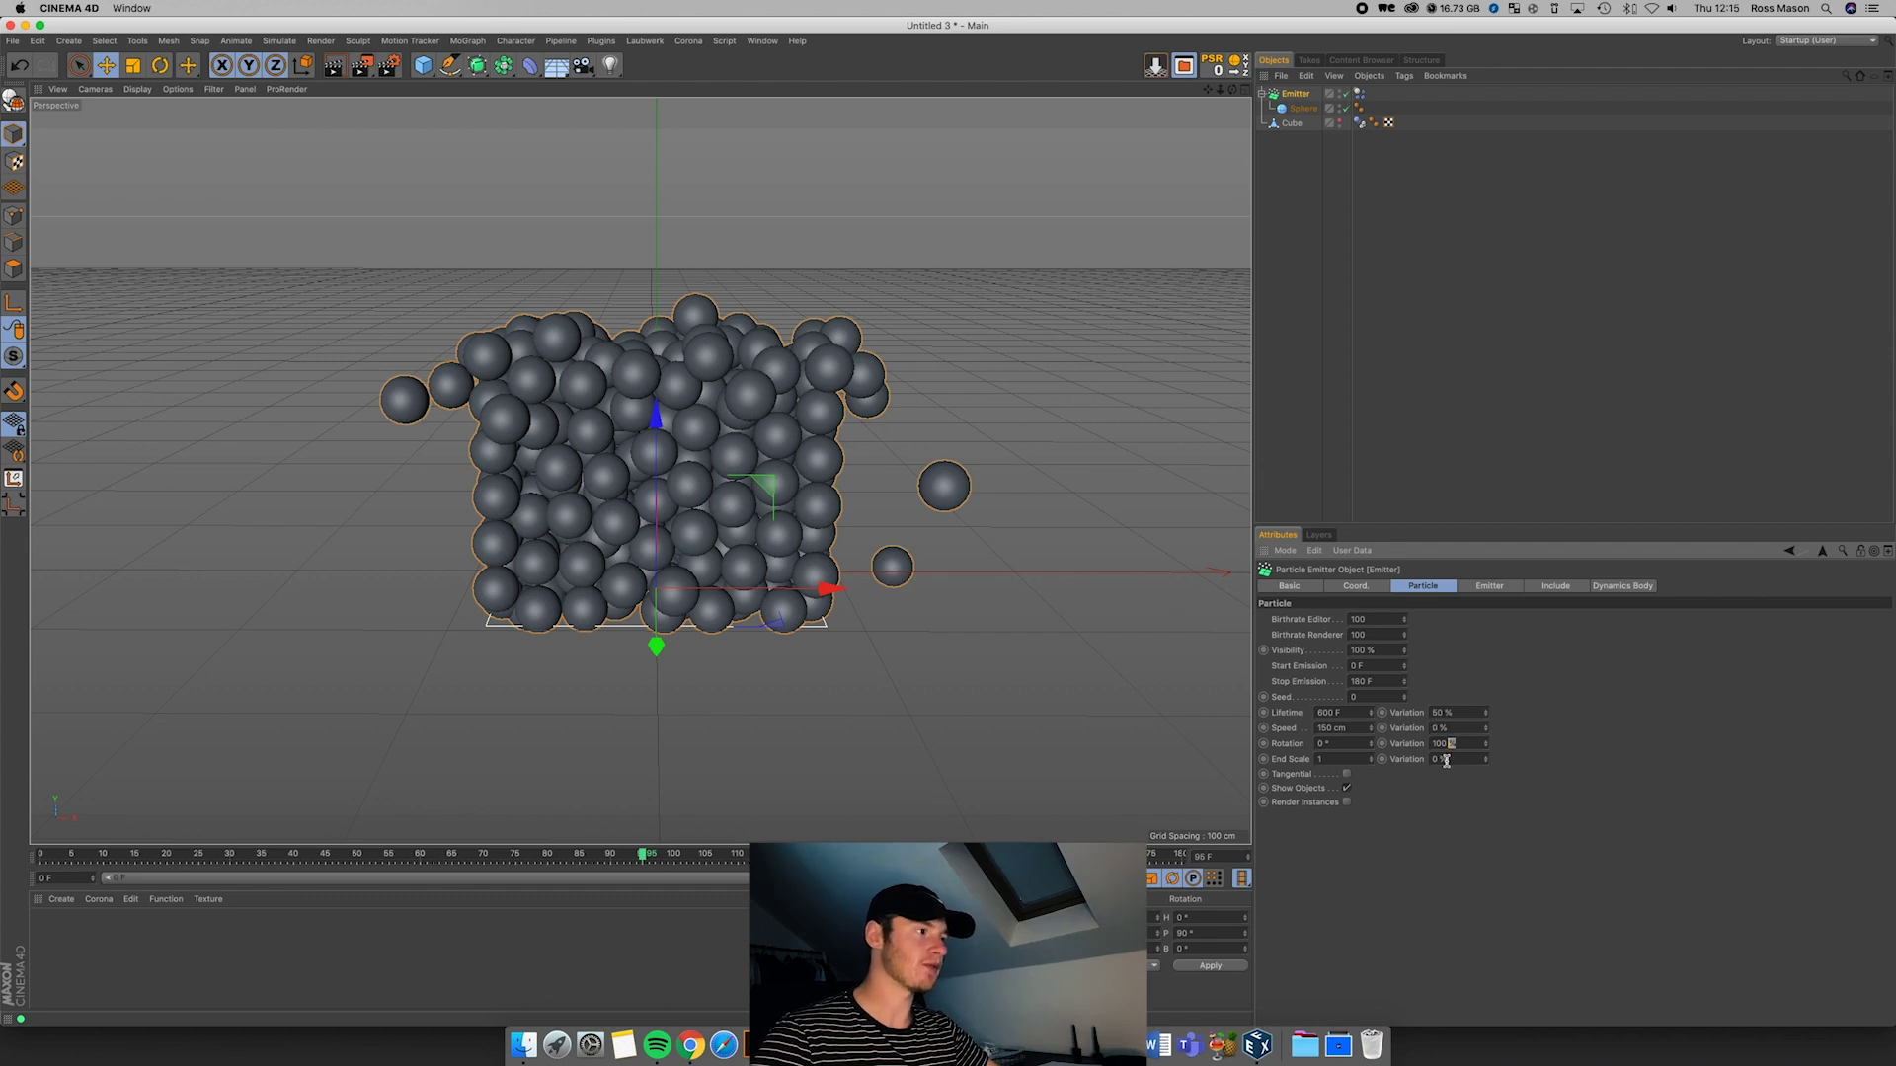
double_click(1344, 743)
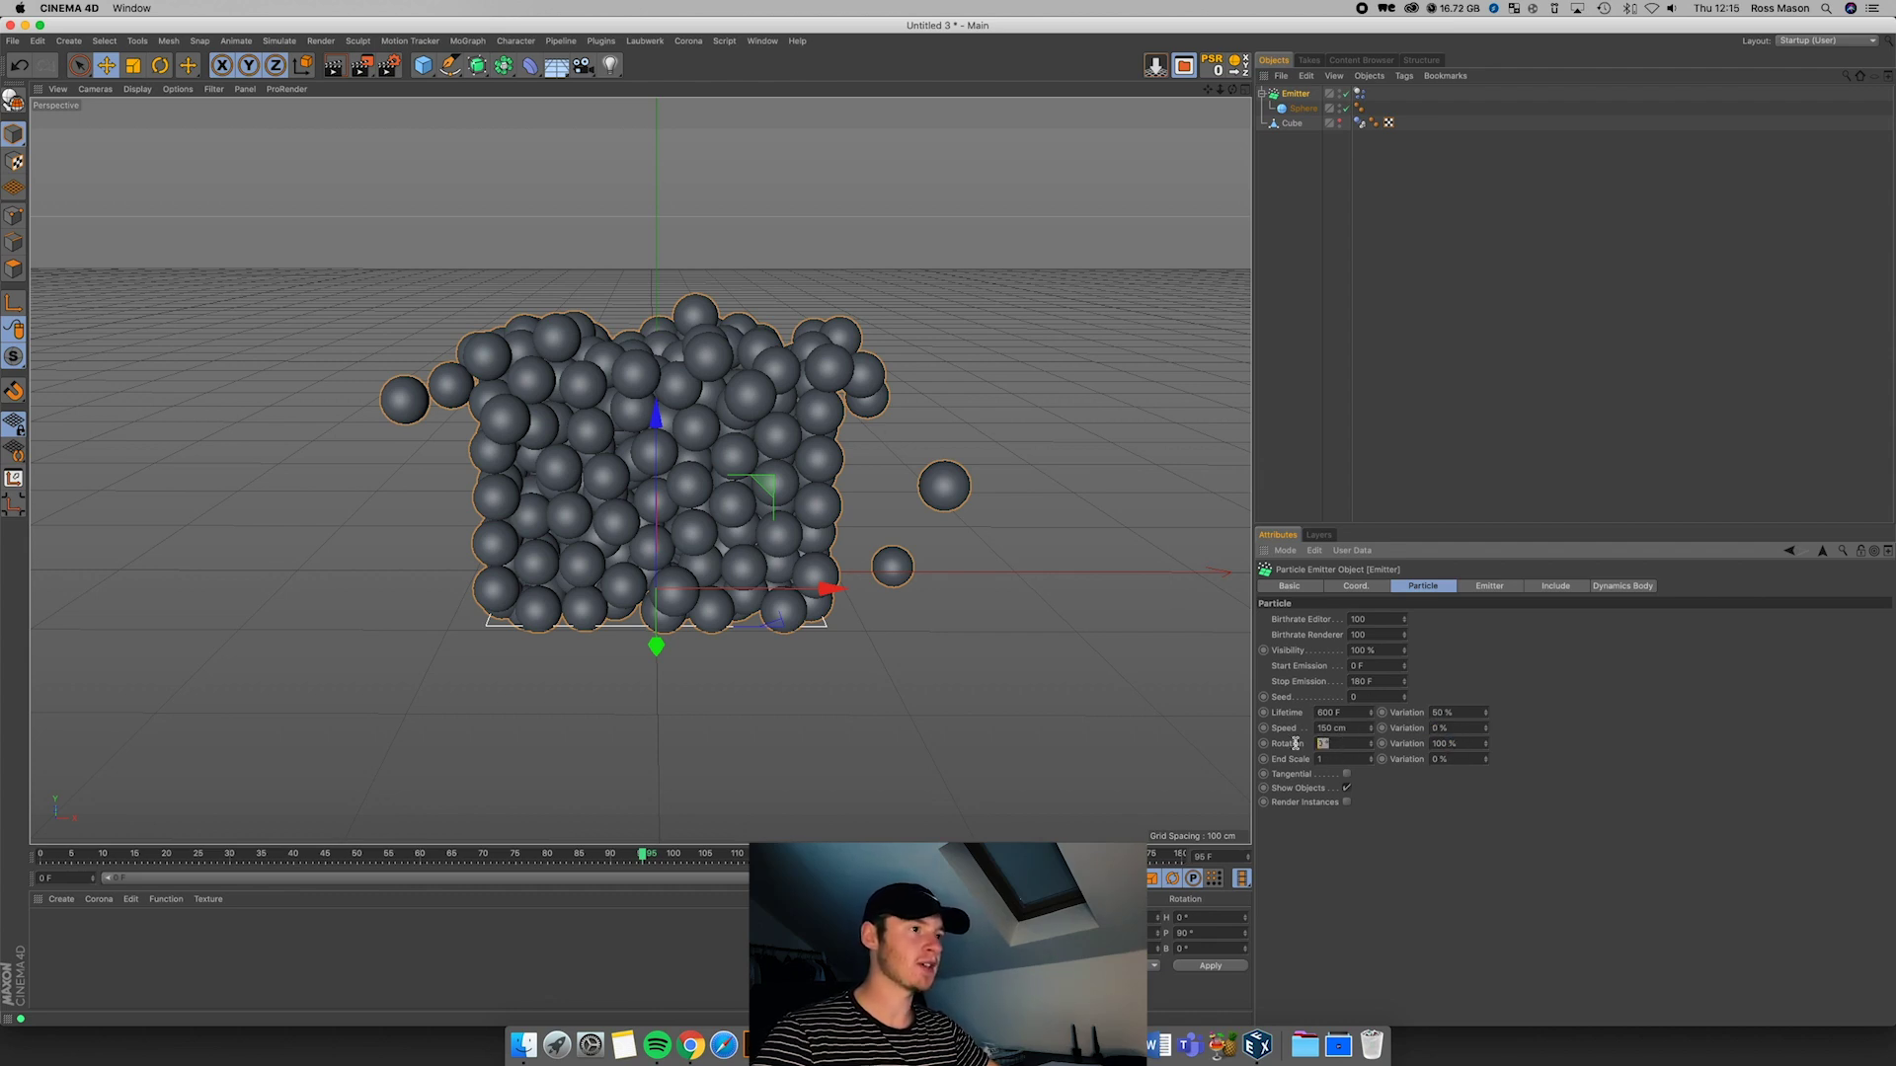
left_click_drag(1346, 745, 1310, 749)
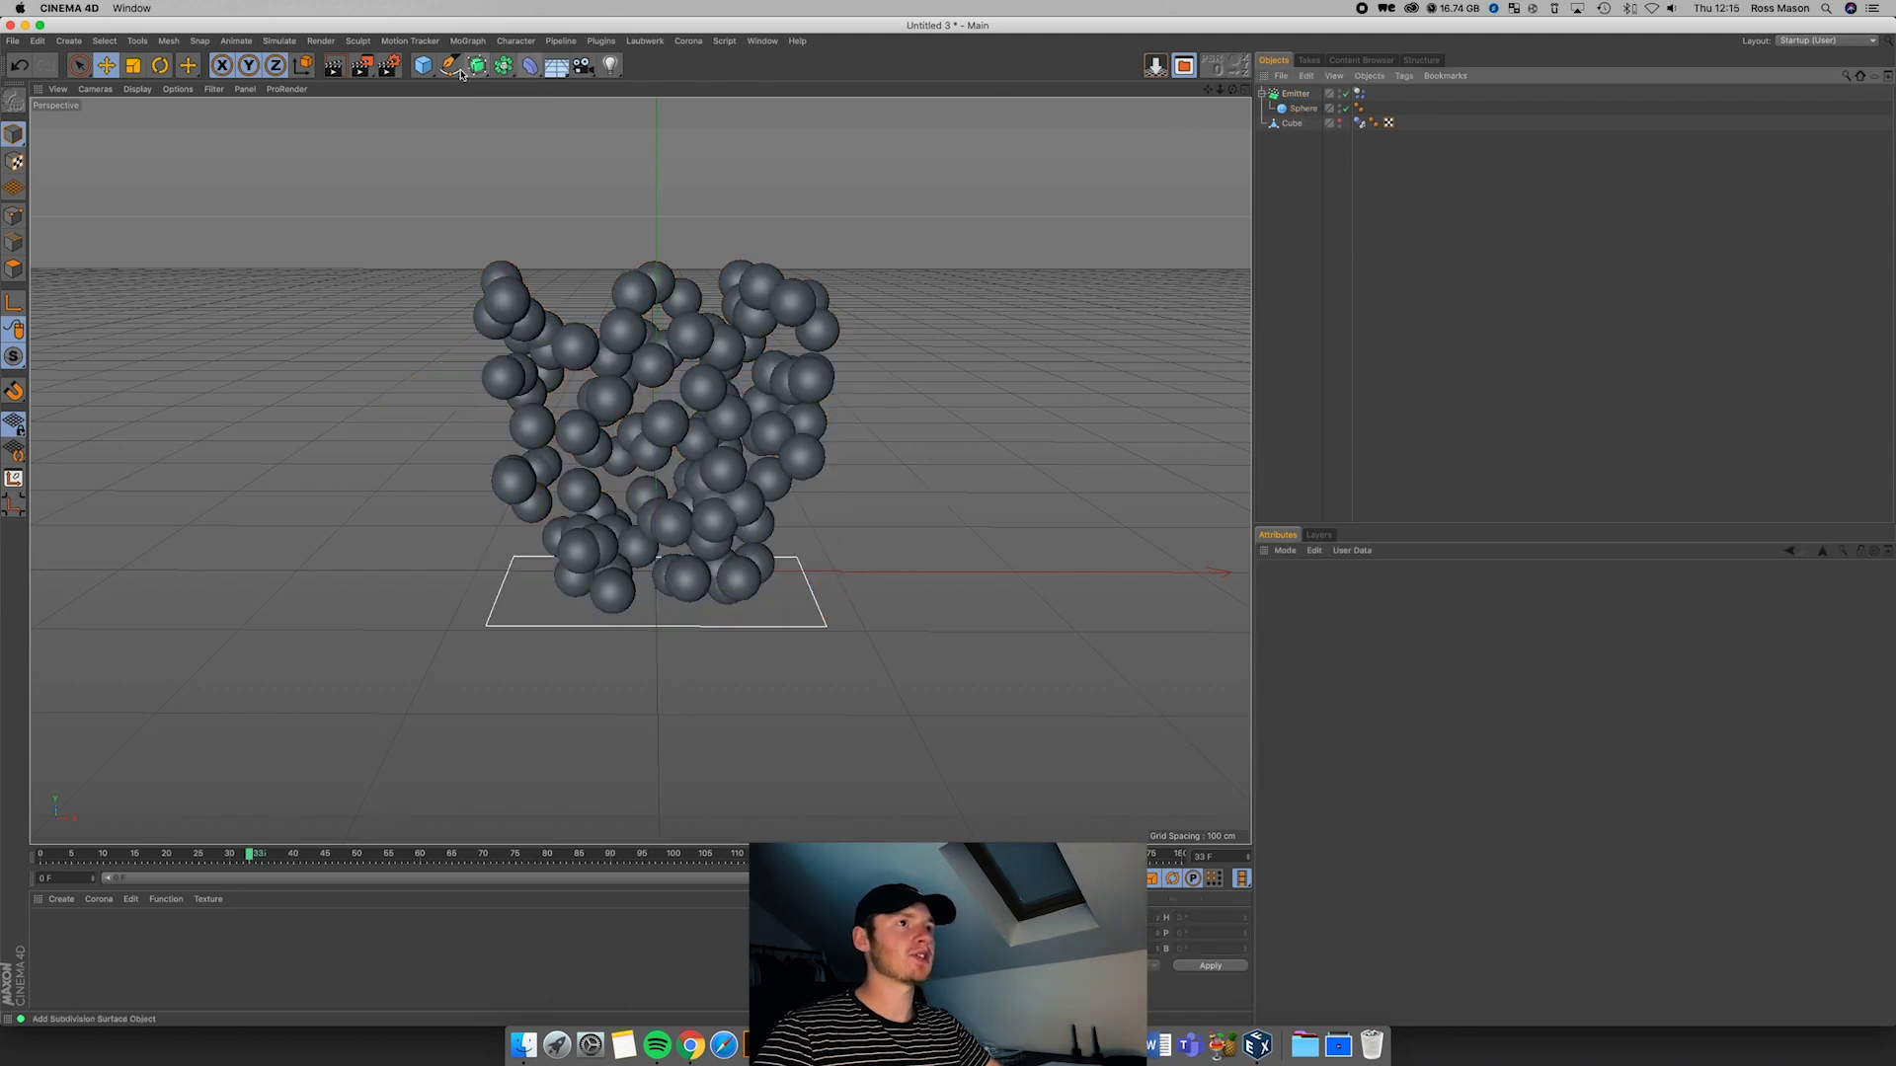
Step: Add a cube scaled down to about the sphere's size, nest it under the Emitter, and disable the Sphere
left_click_drag(443, 70, 573, 85)
key("t")
left_click_drag(1054, 578, 538, 707)
left_click_drag(1293, 95, 1294, 108)
left_click(1345, 122)
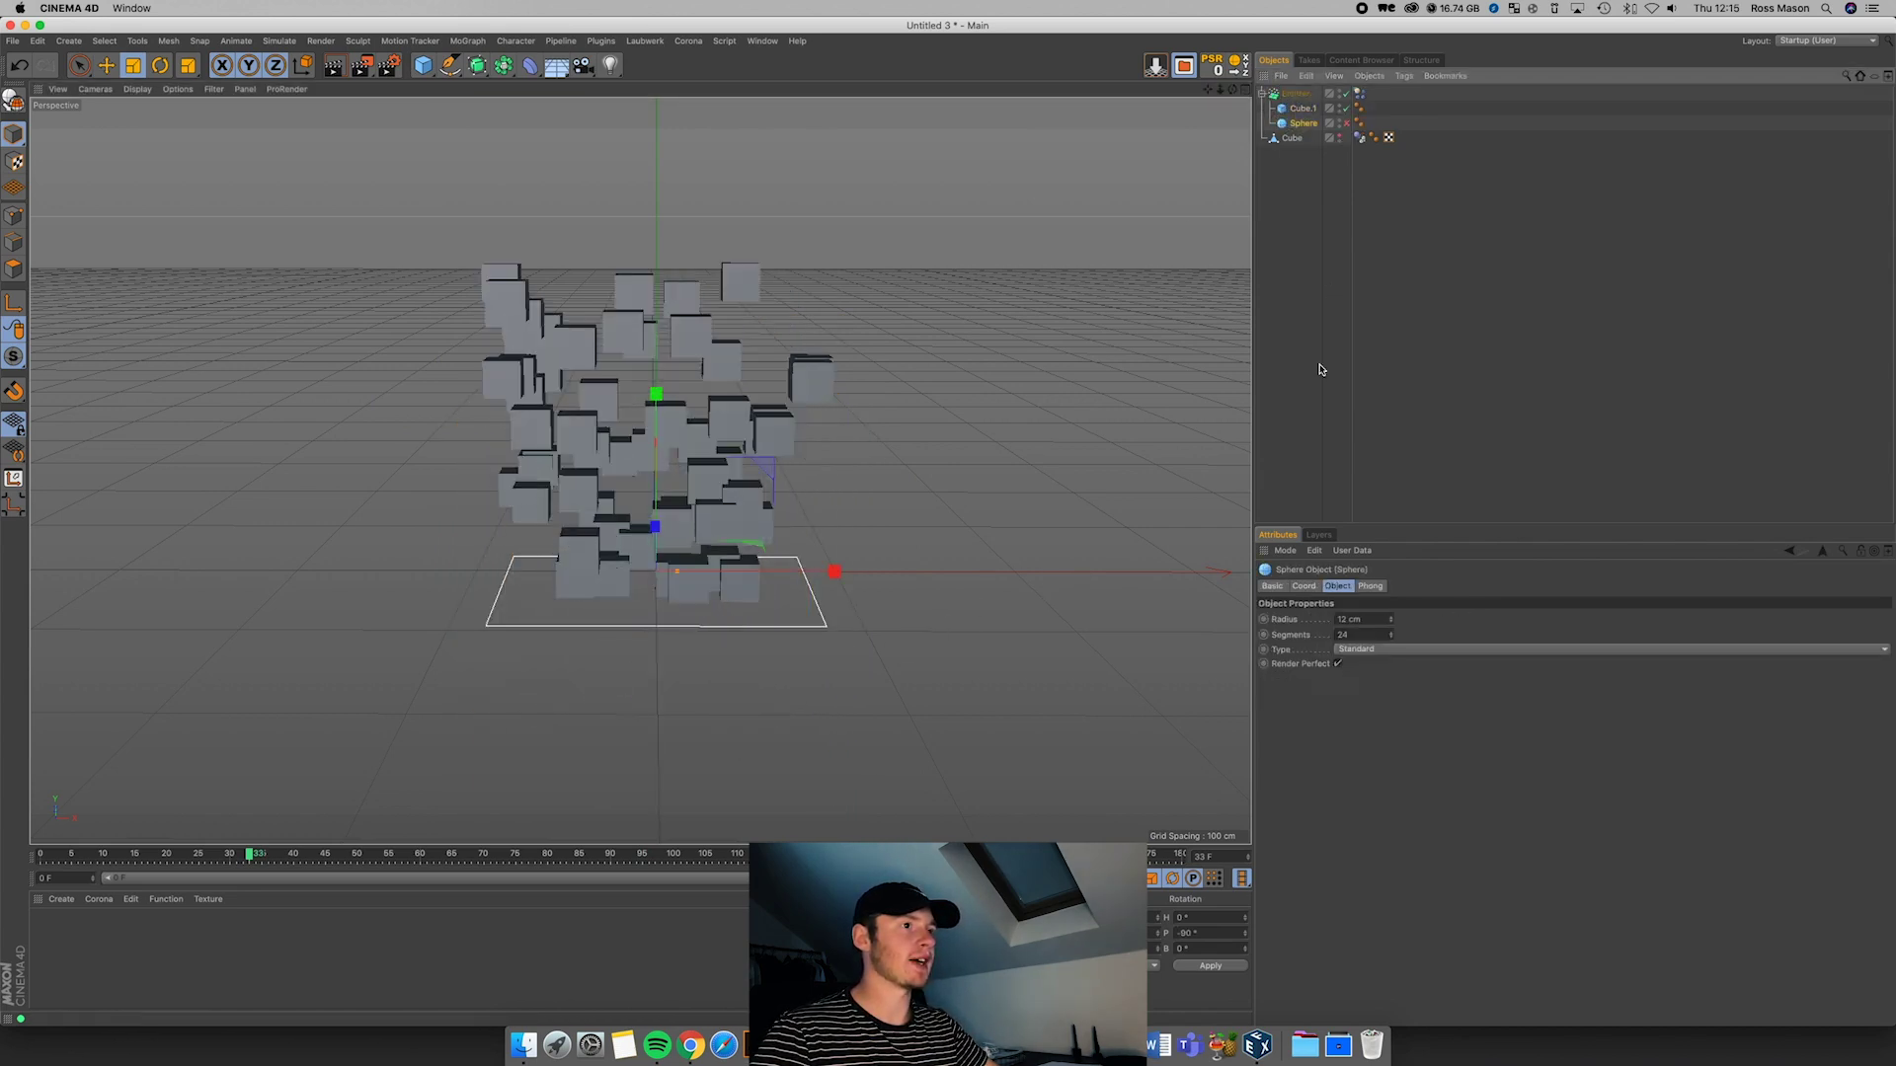
Step: Replay the simulation to check the emitted cubes, return to frame 0, and select the Emitter
left_click(907, 878)
left_click(970, 878)
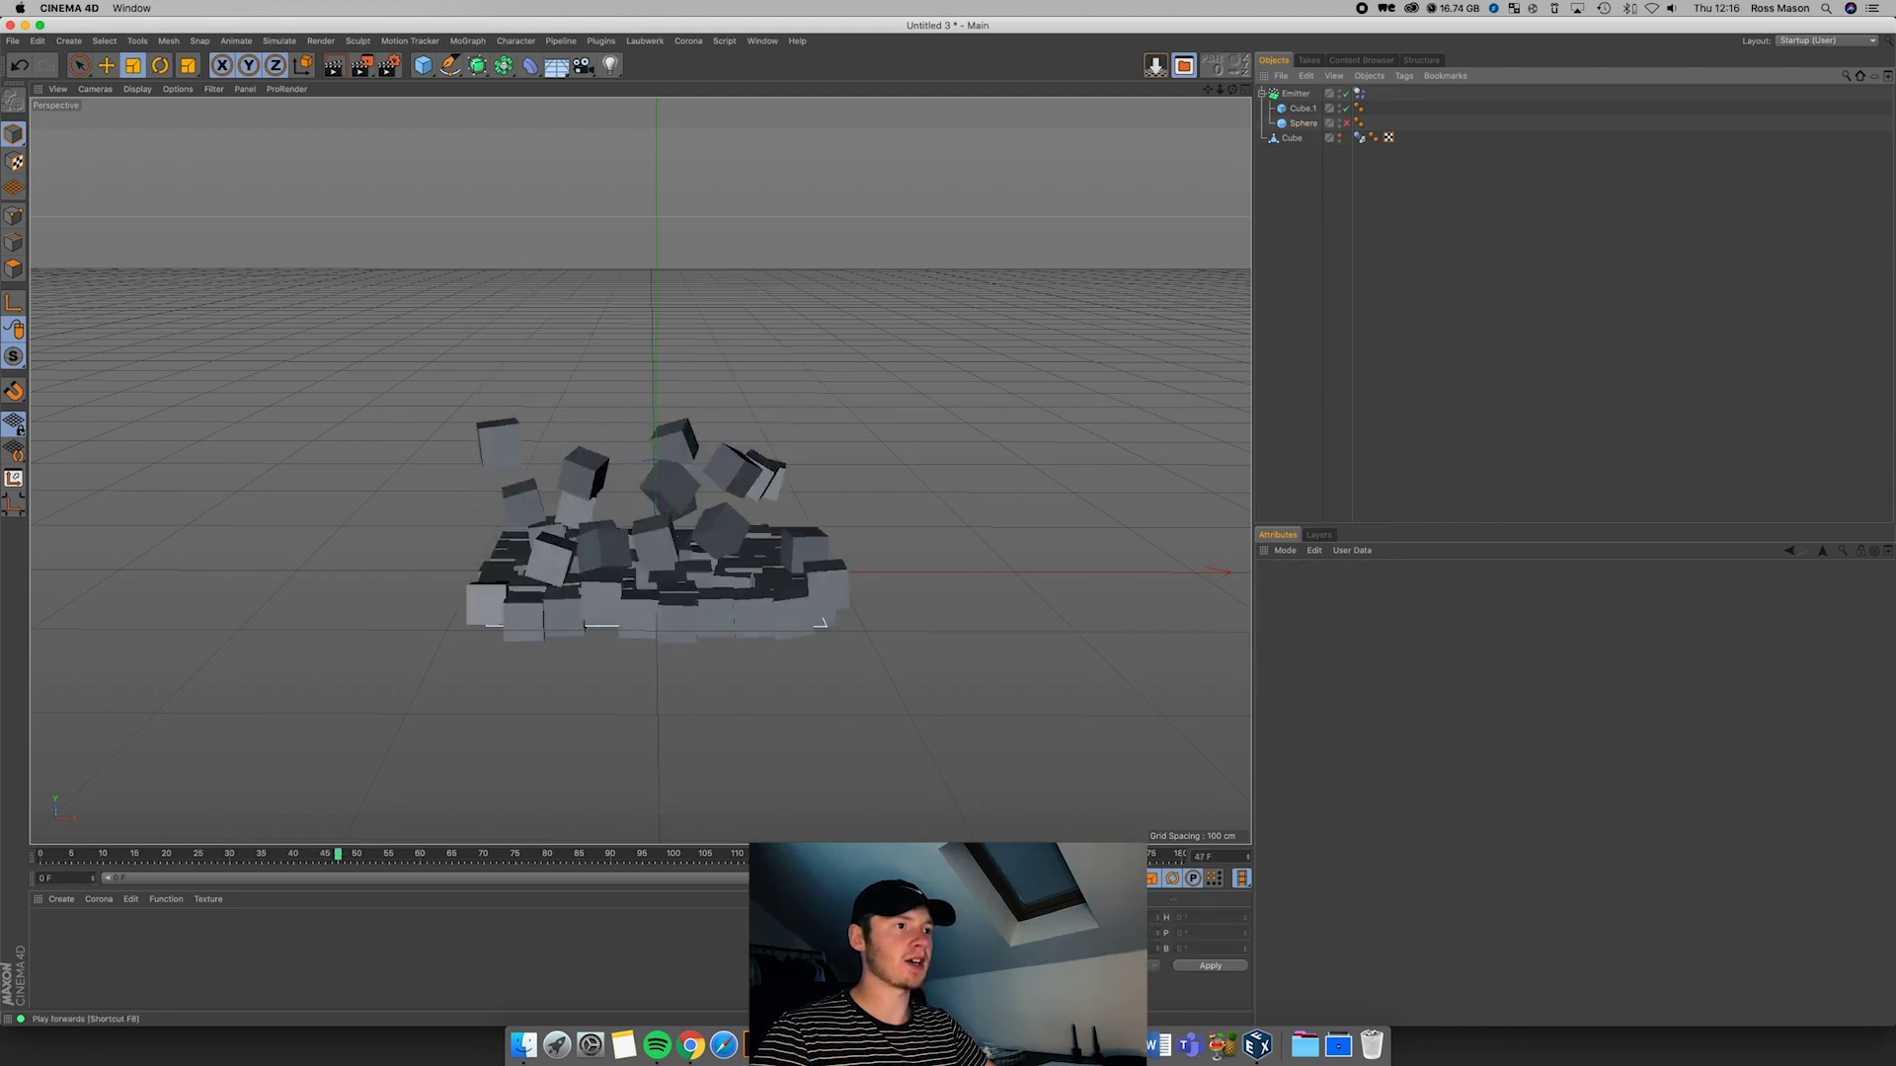
key("shift+f")
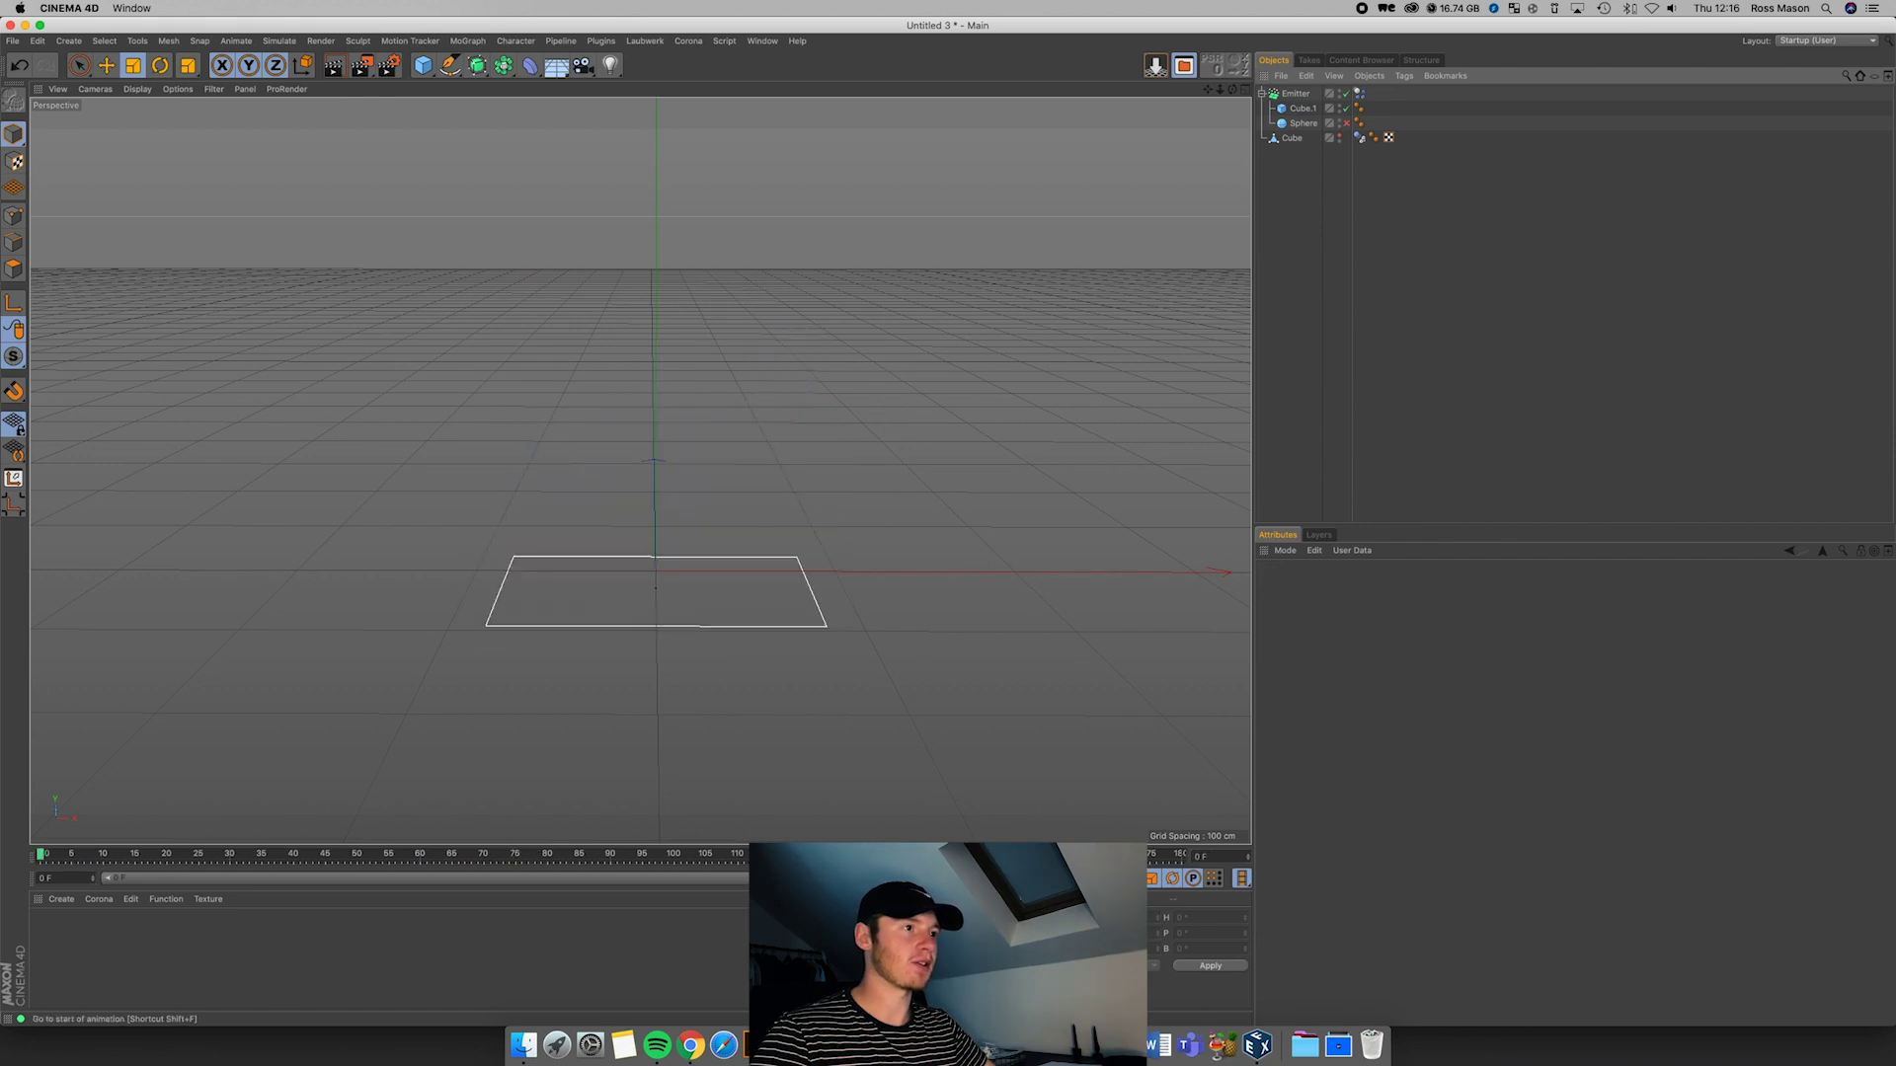
left_click(1295, 93)
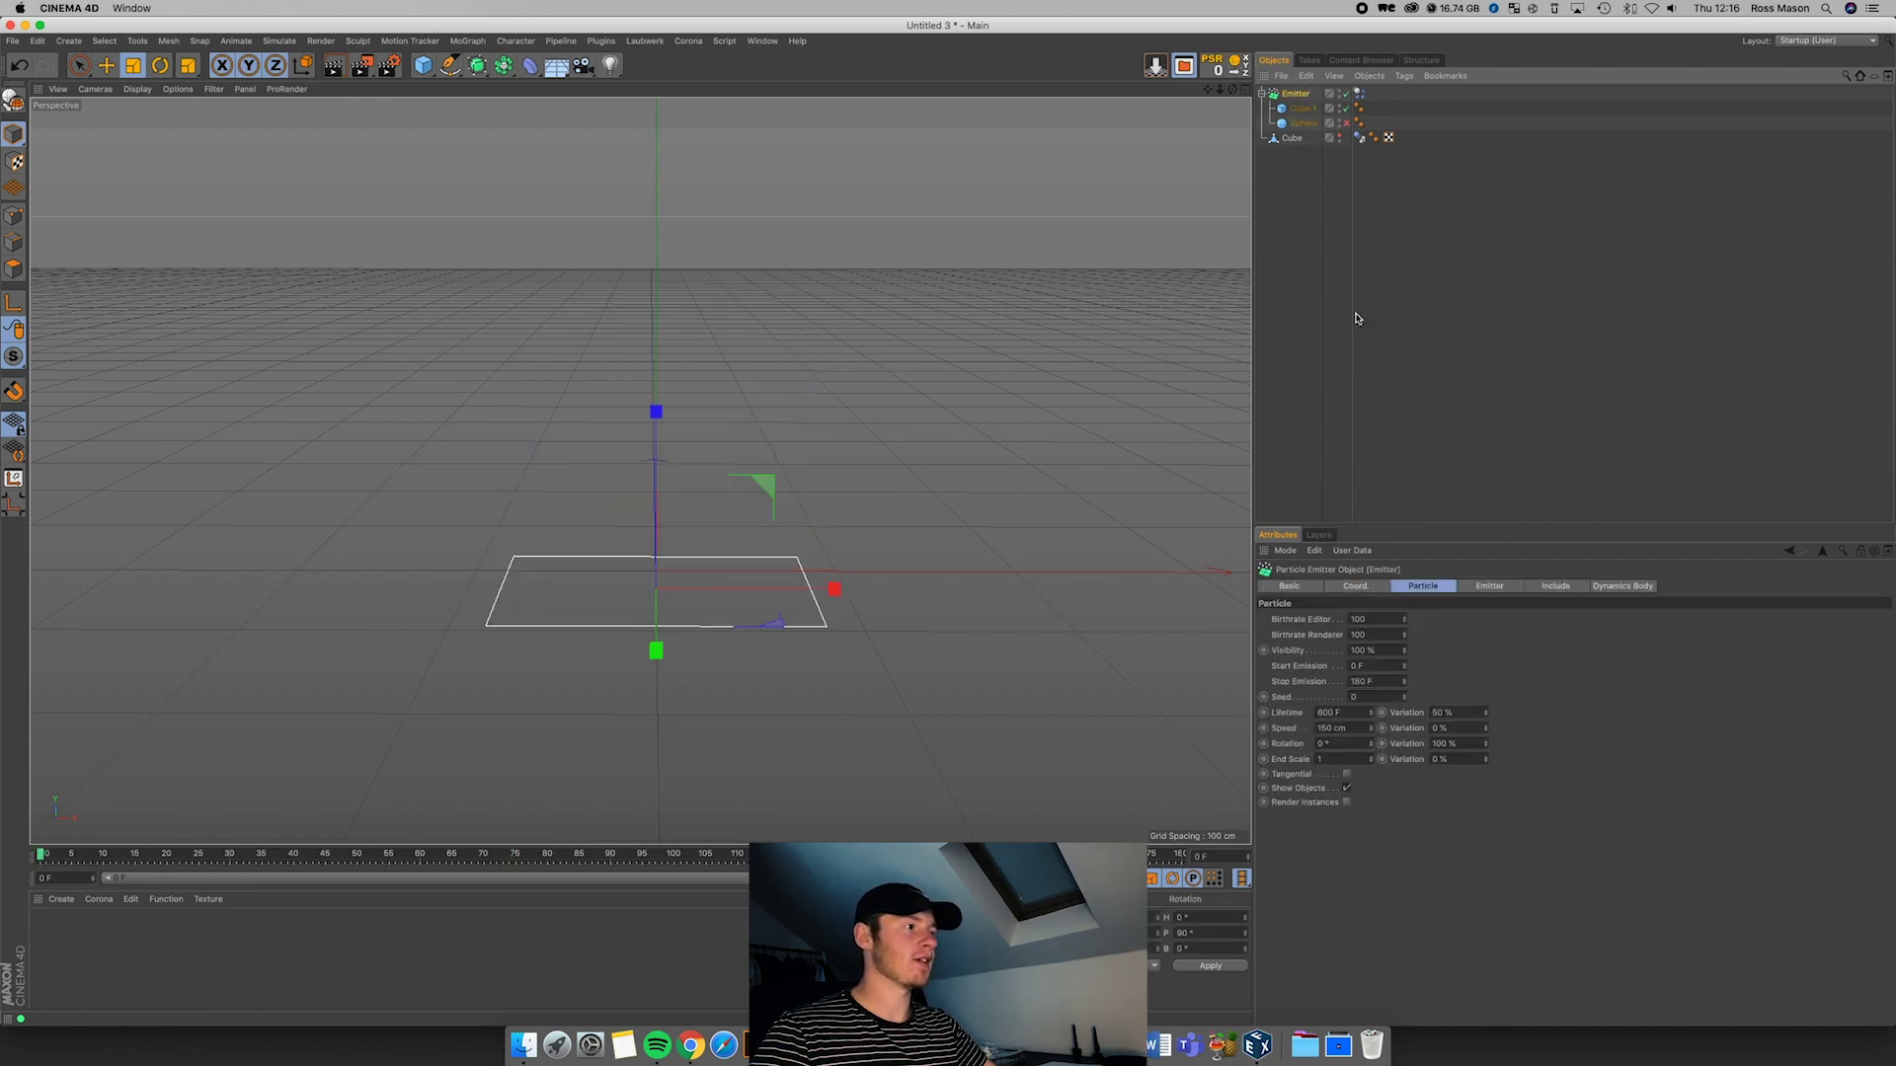
Step: Set the Emitter's Rotation to 45° and play the cube simulation
left_click(1338, 748)
type("45")
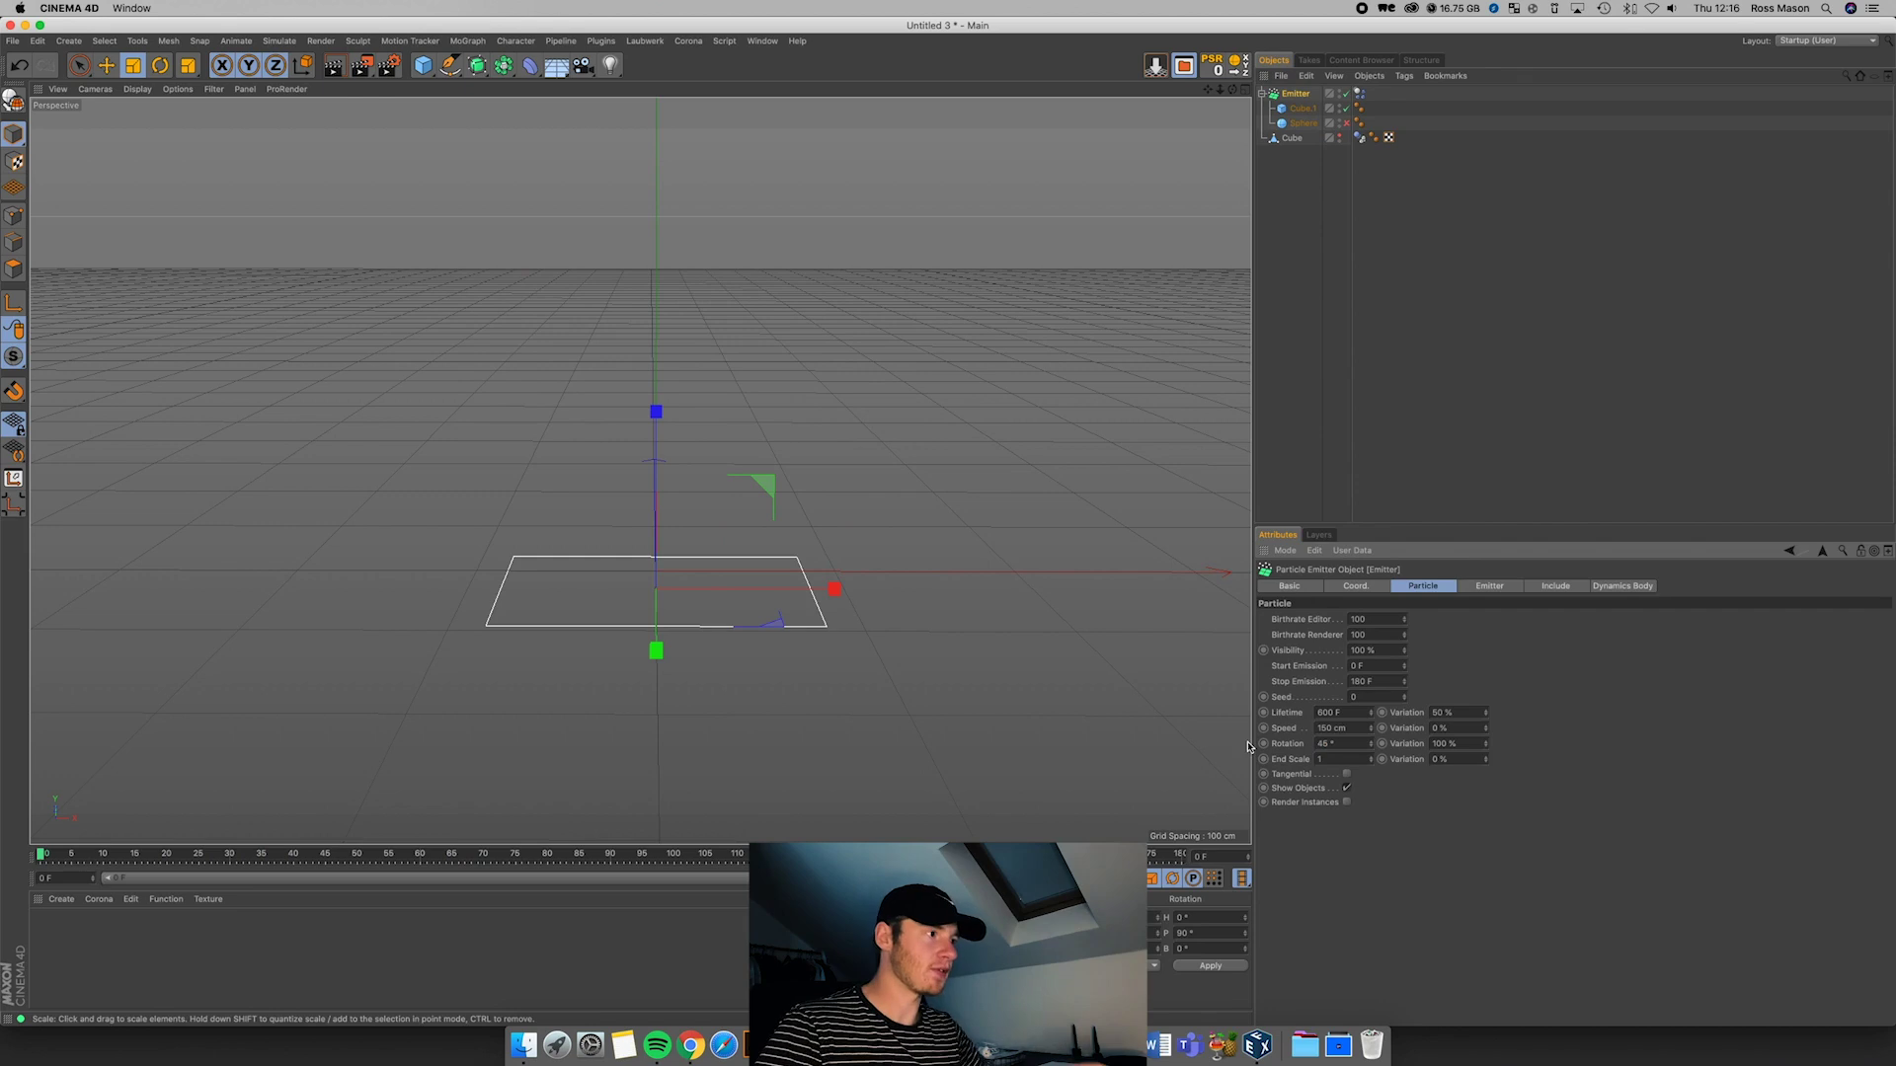
key("Return")
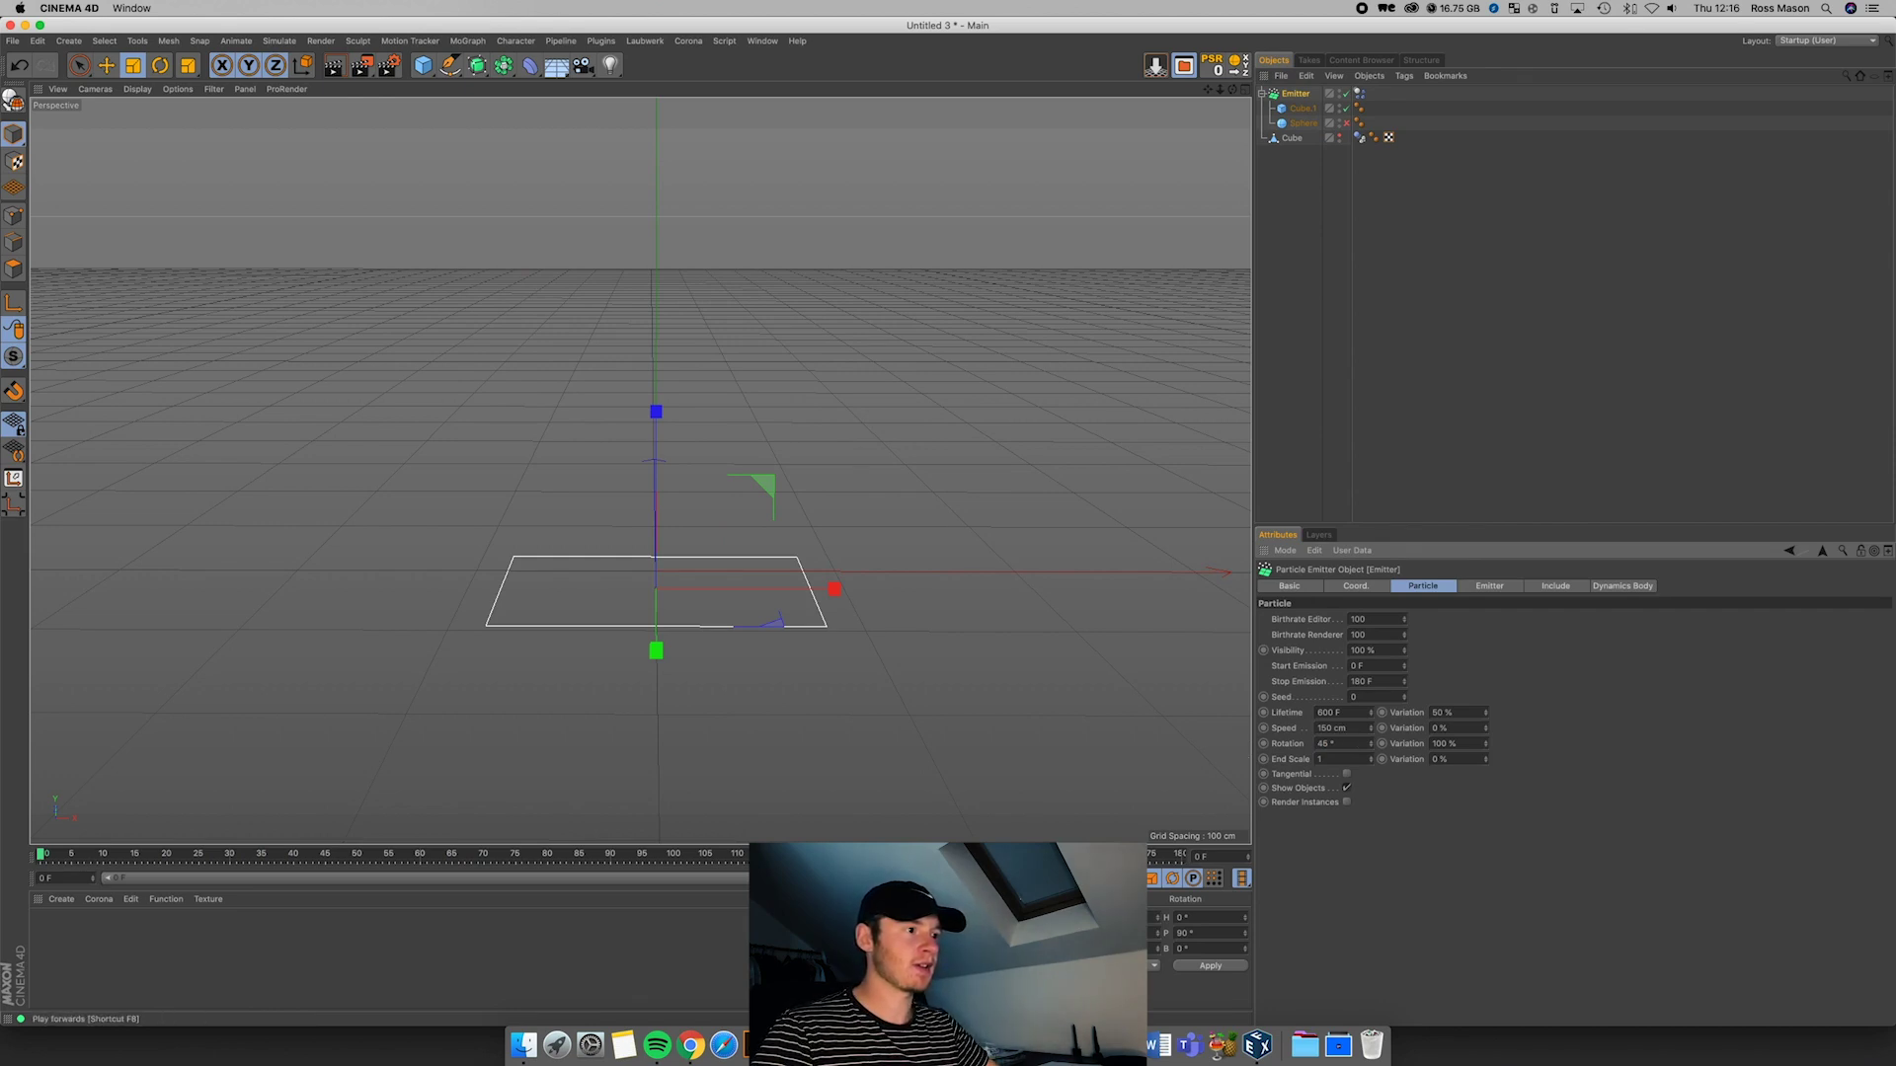
left_click(972, 878)
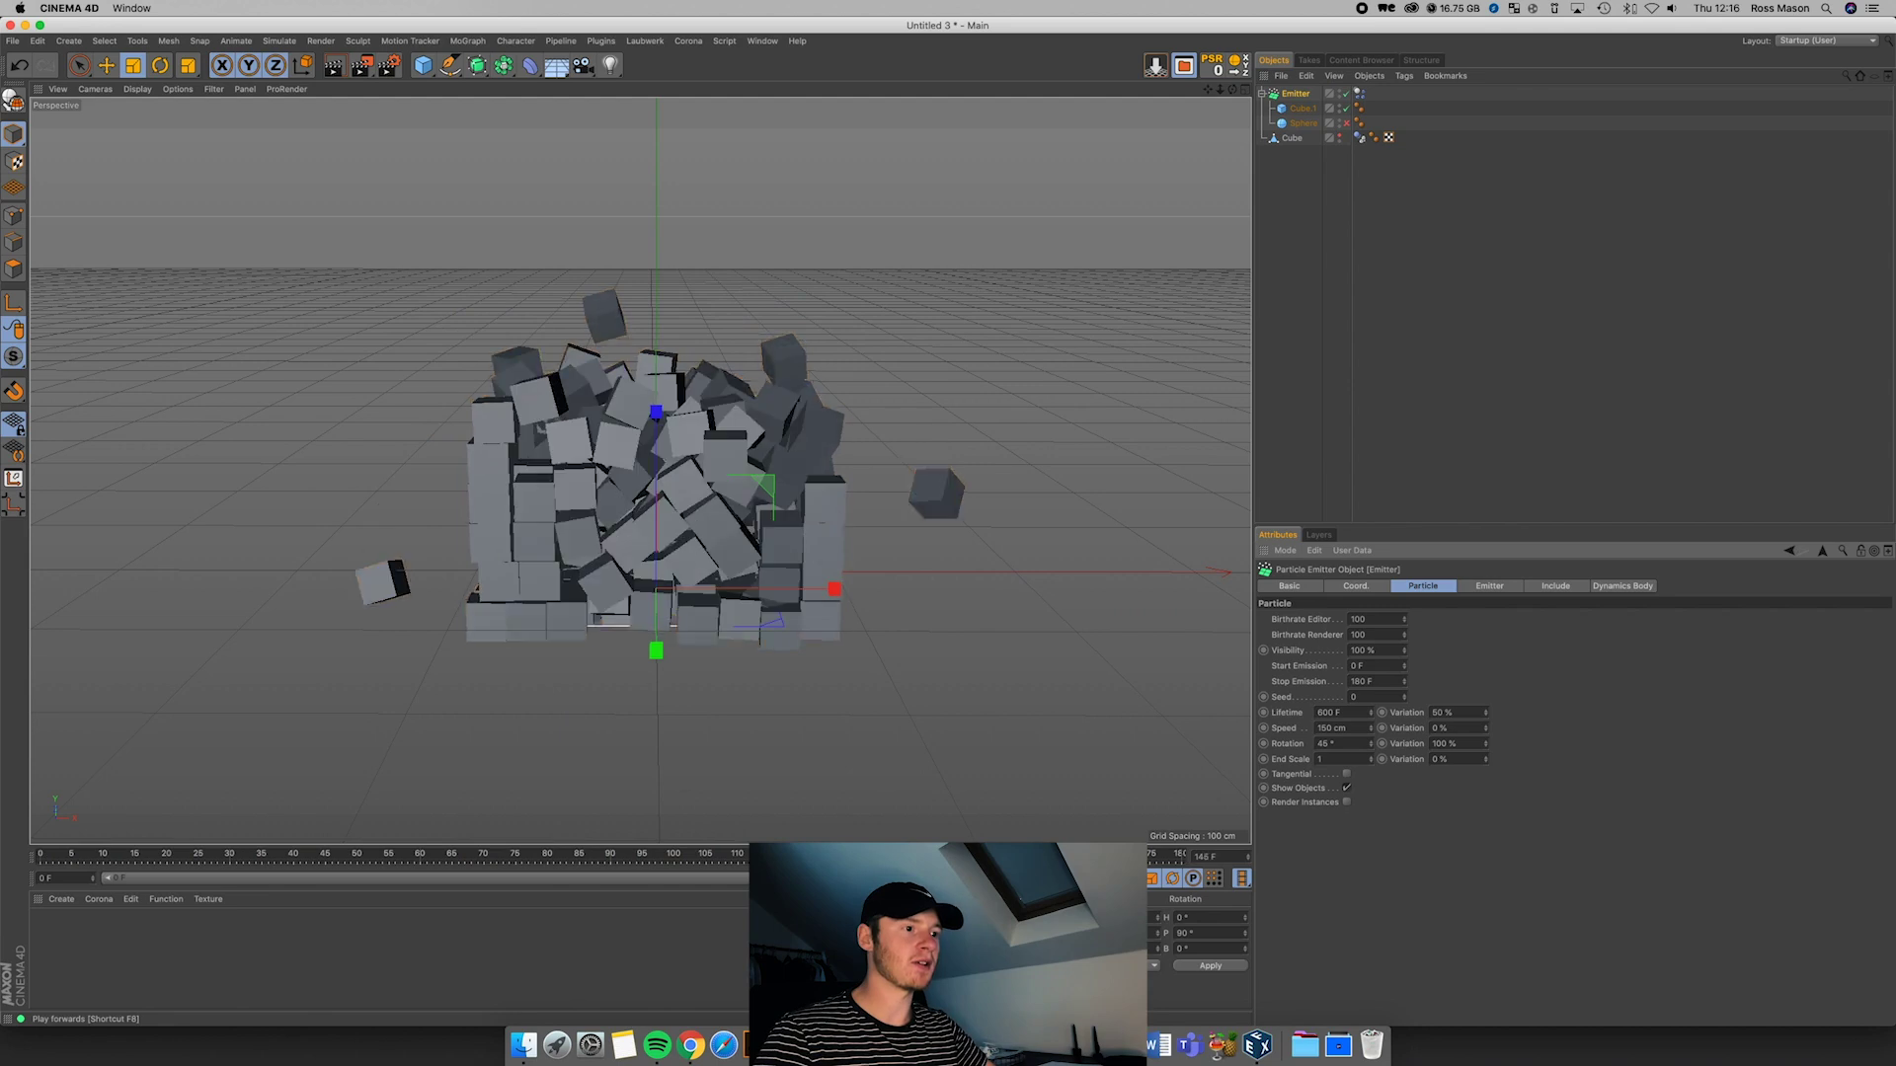
Step: Switch to Chrome to examine the orange ball stills on the Stiga Pro page, then return to Cinema 4D
left_click(691, 1044)
scroll(1021, 754, "down", 2)
scroll(1021, 755, "down", 10)
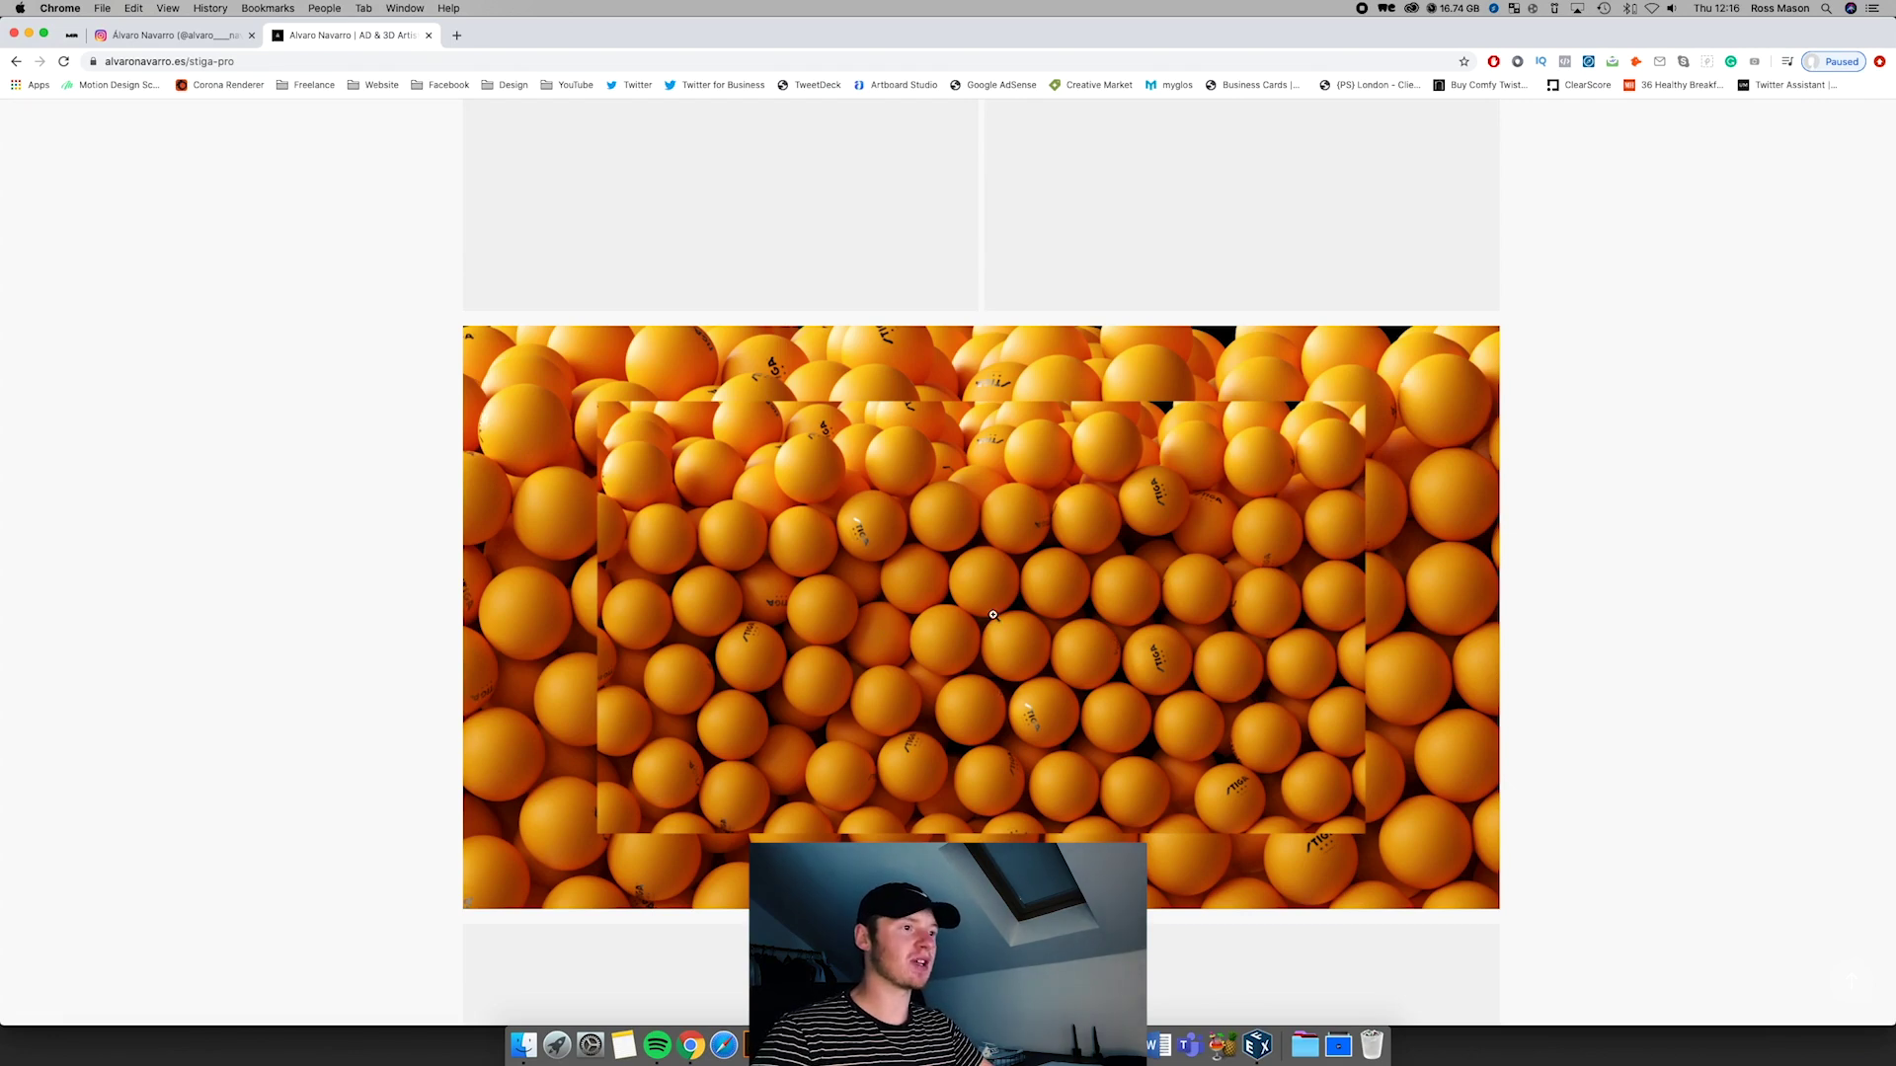
left_click(993, 1047)
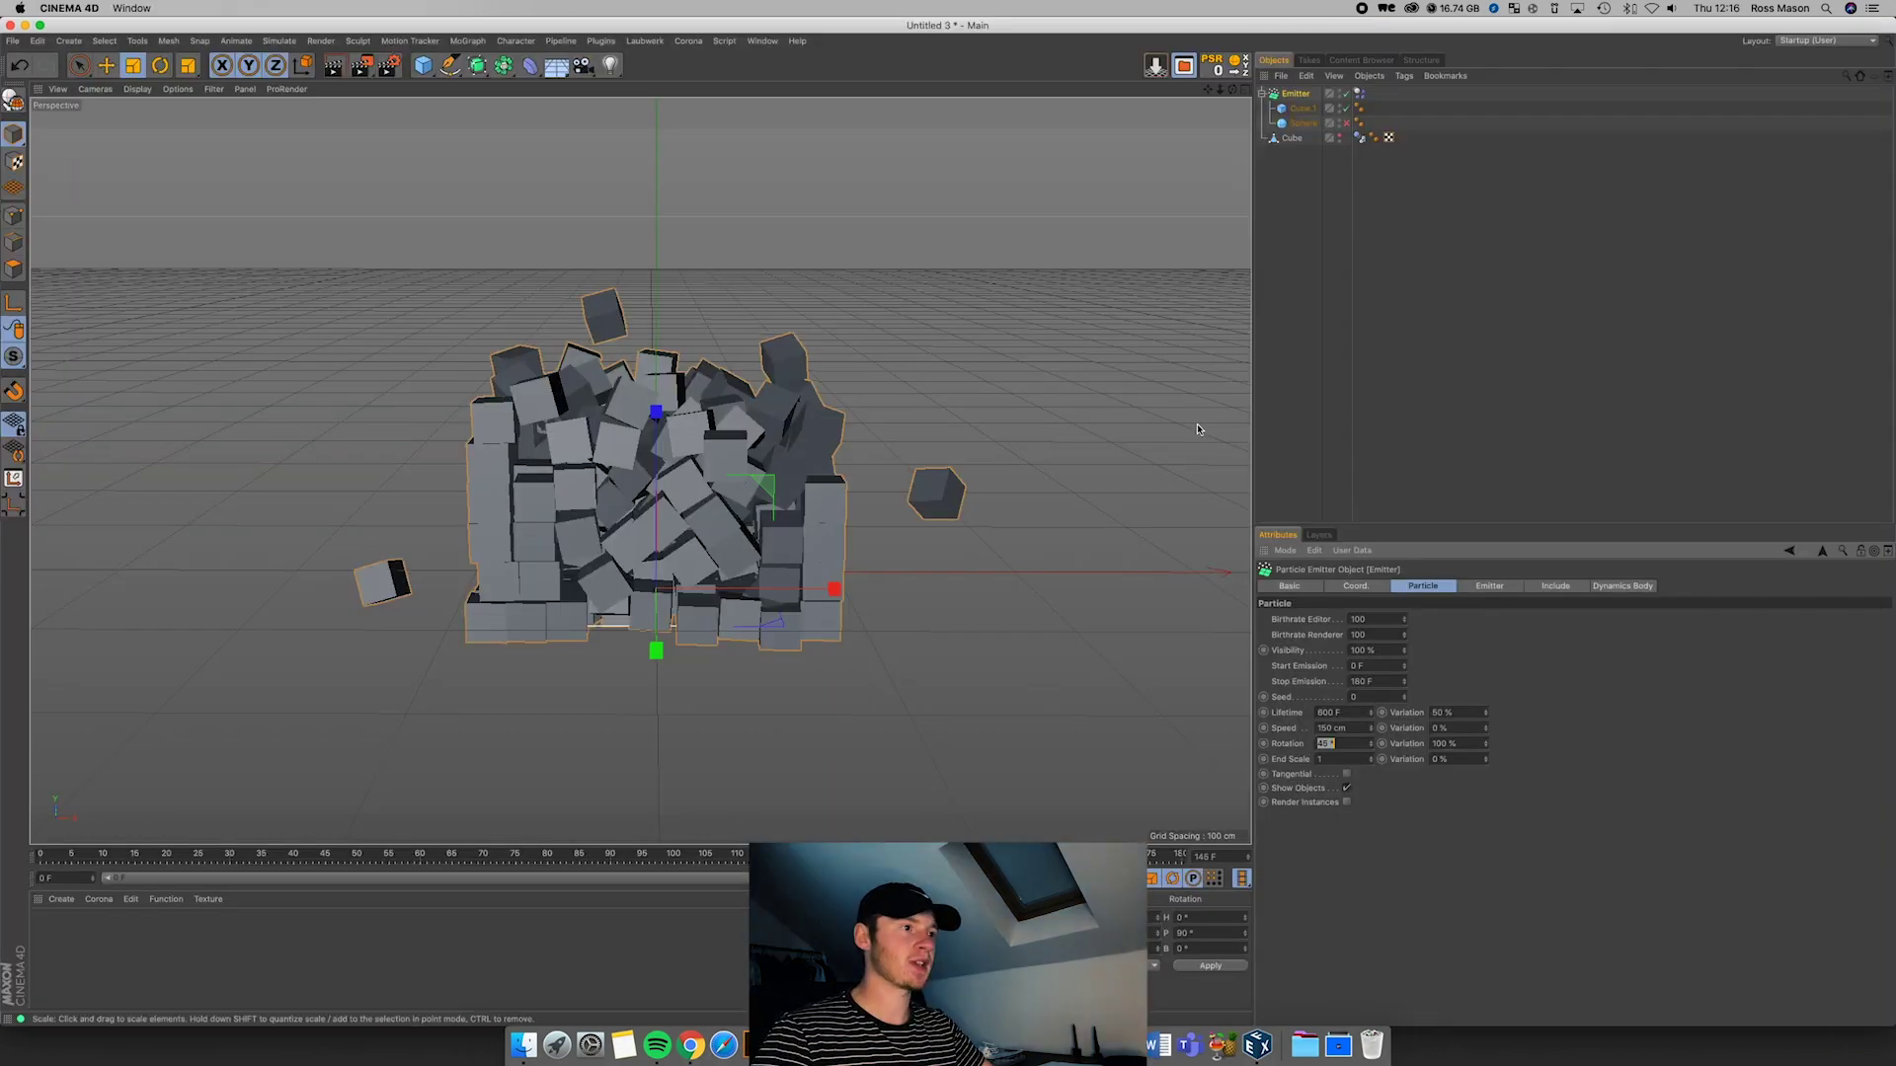
Step: Delete the cube under the Emitter, re-enable the Sphere, and set the Emitter's Rotation to 0°
left_click(1285, 113)
key("Delete")
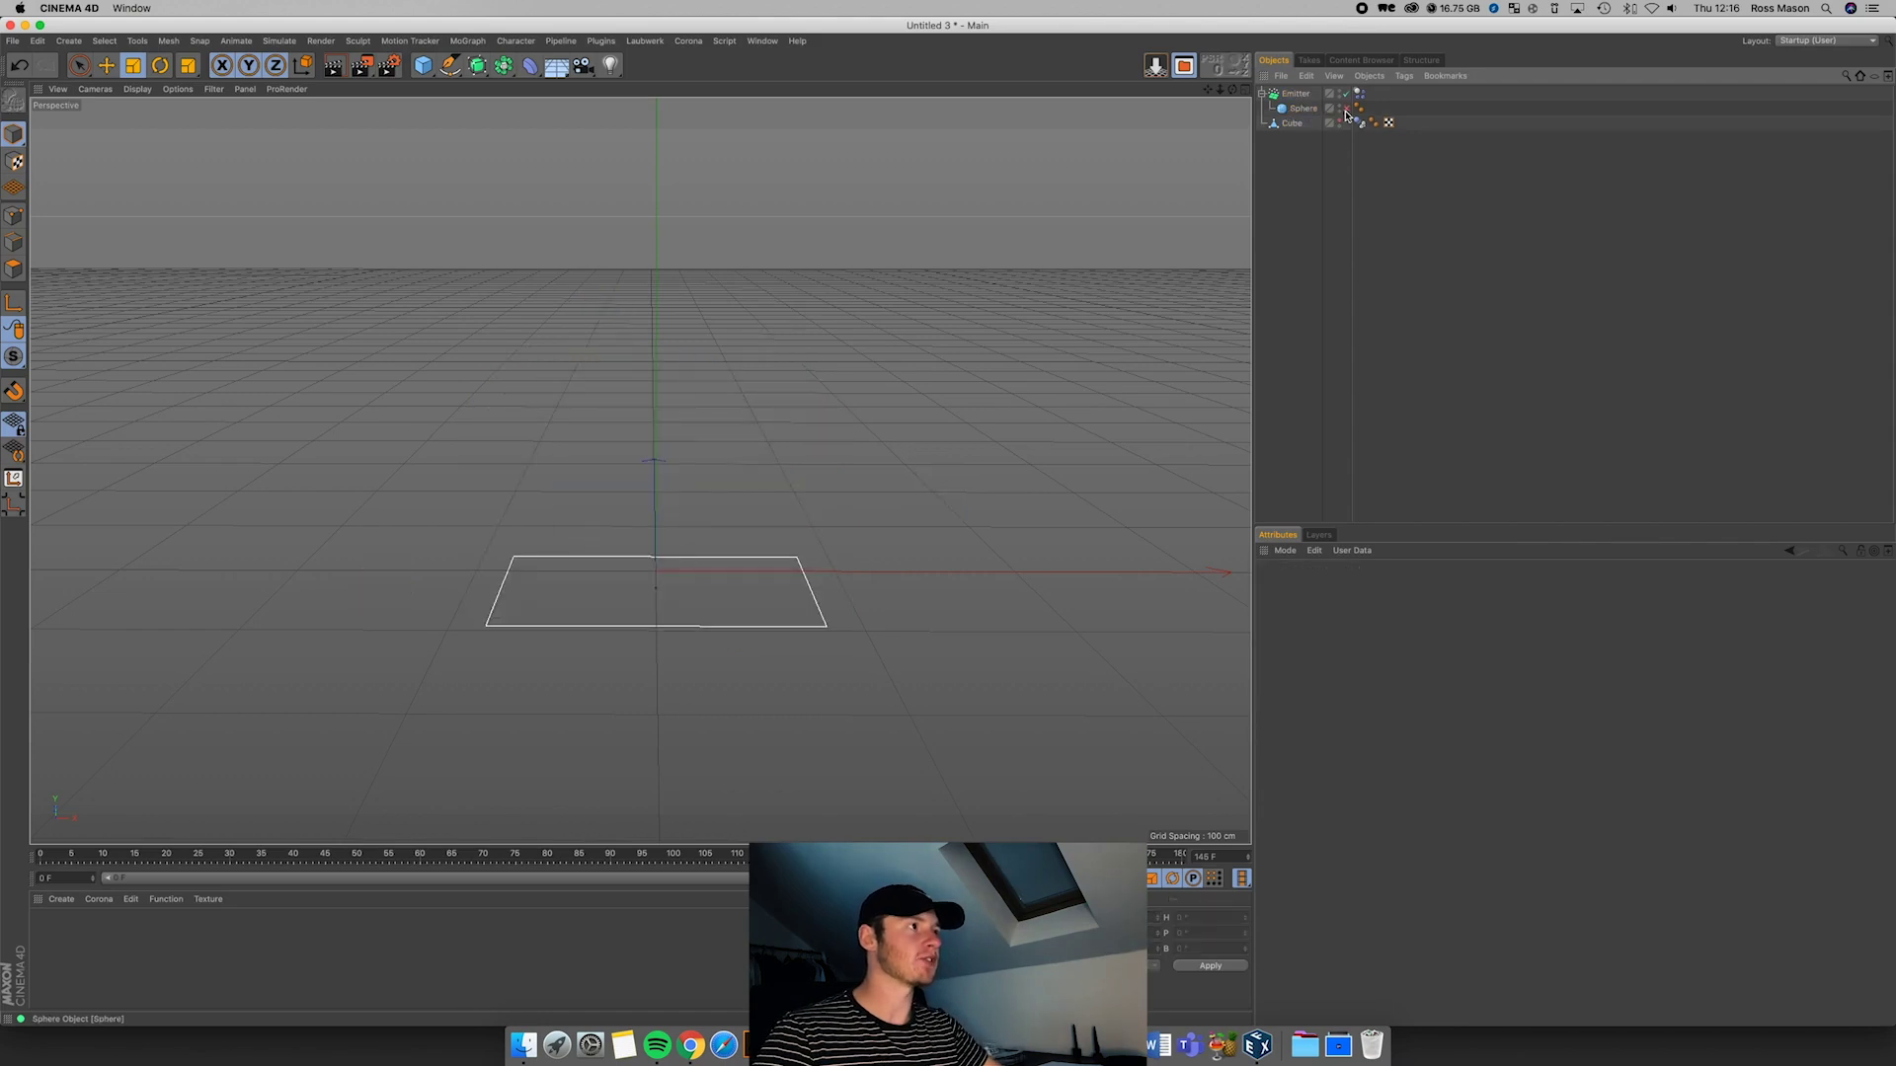
left_click(1295, 93)
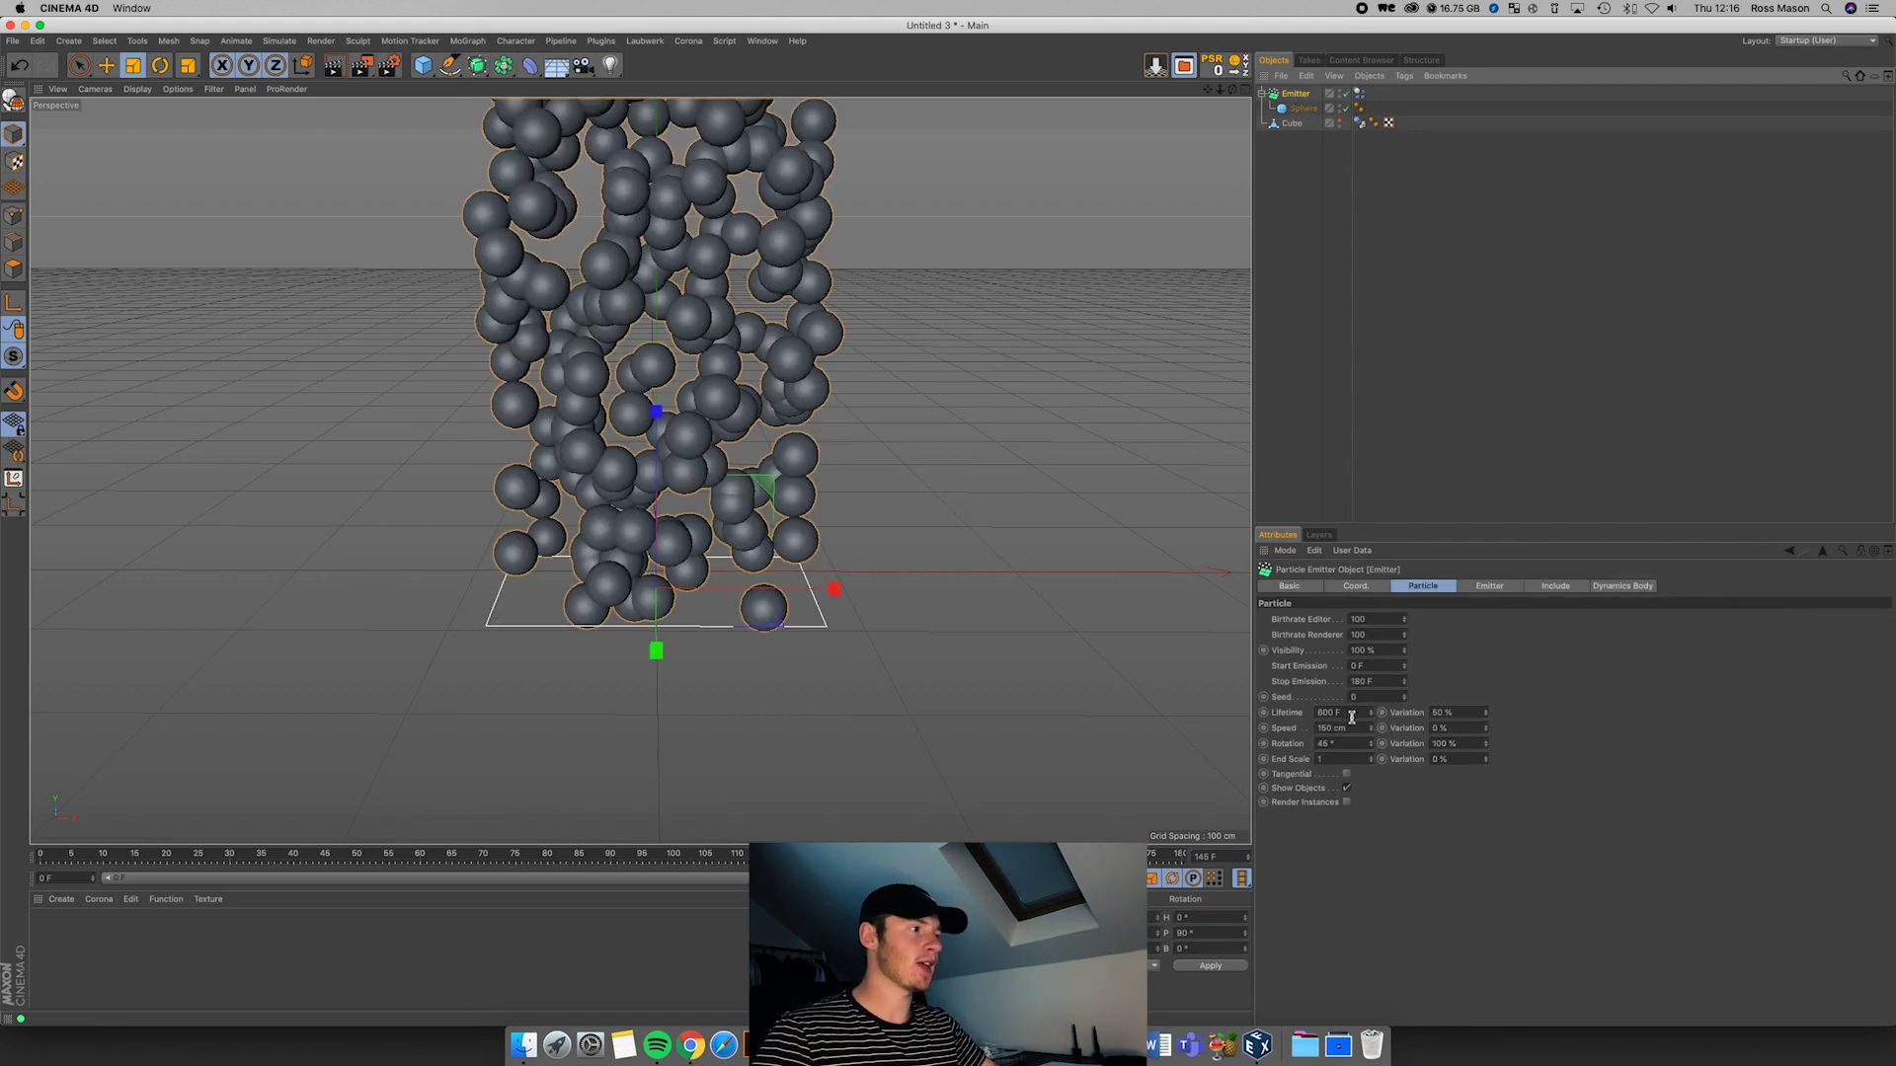
left_click(1325, 744)
type("0")
key("Return")
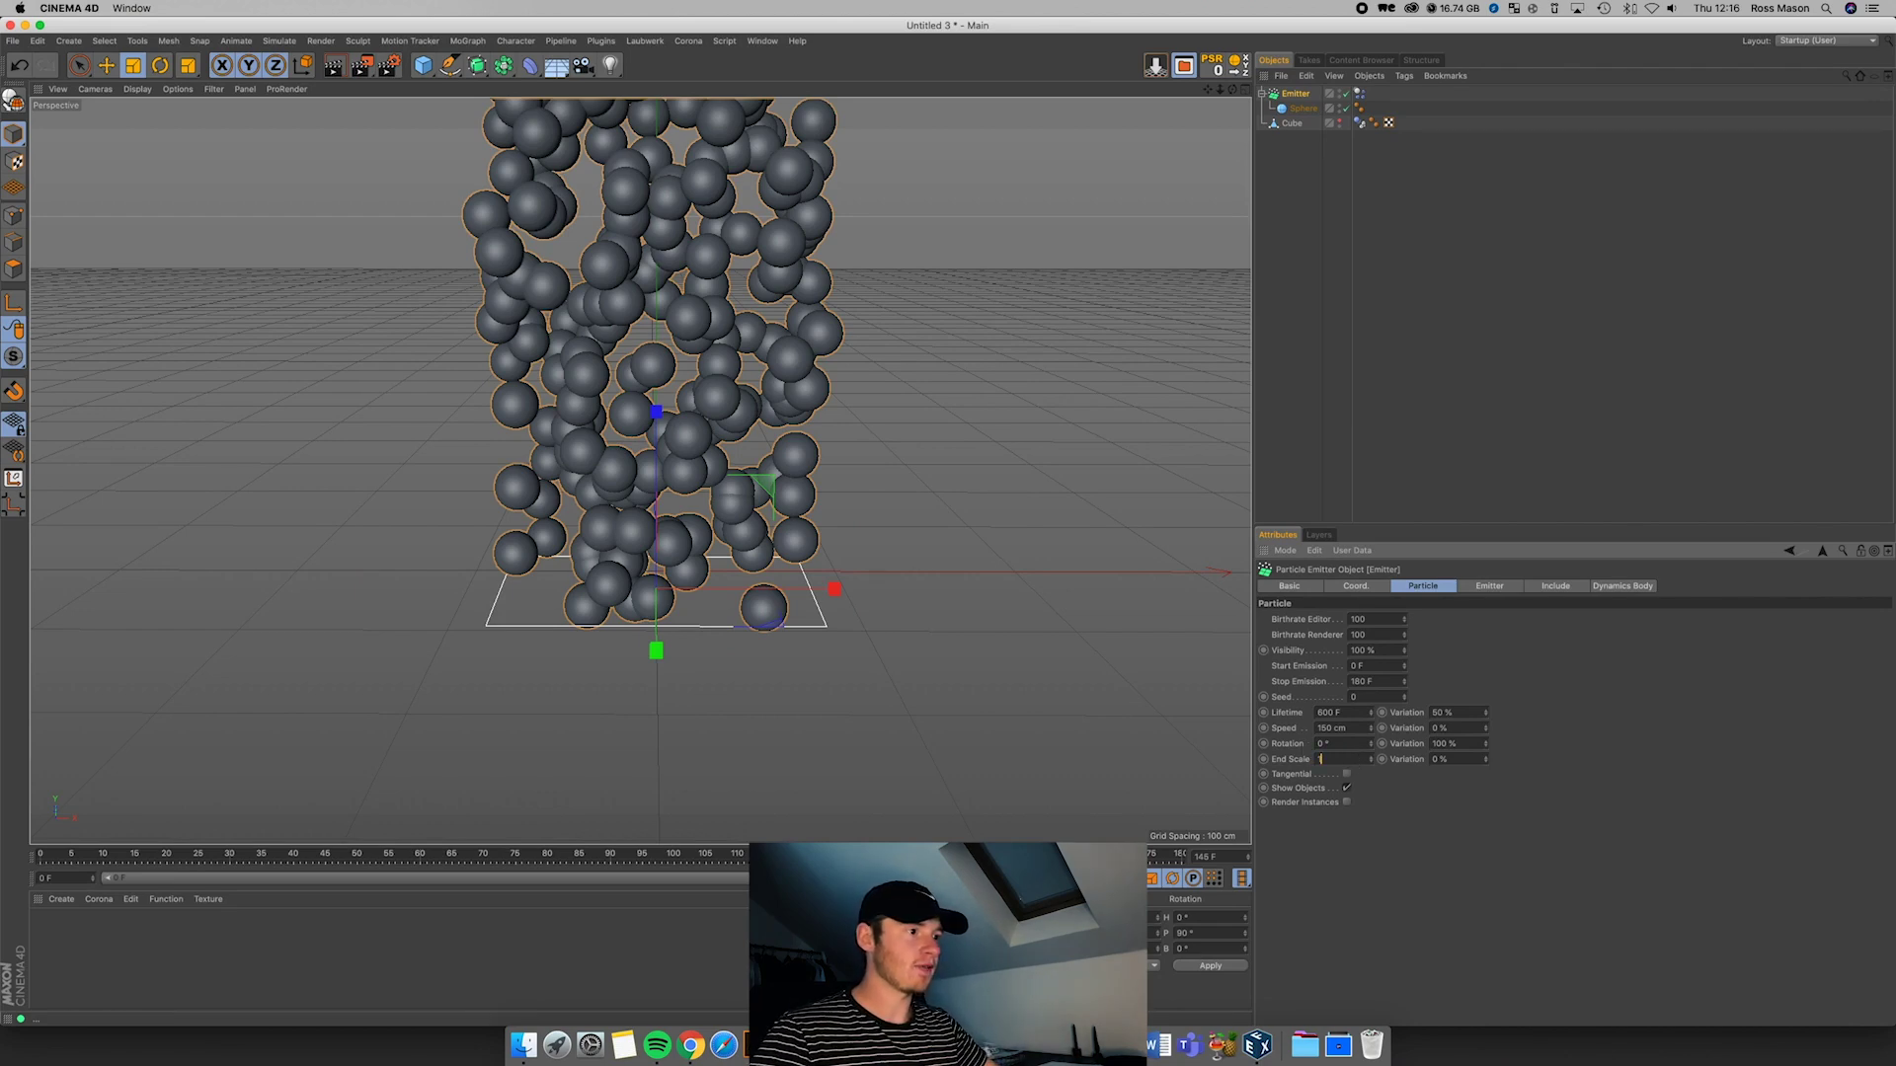
Step: From frame 0, set the Emitter's Lifetime to 50 F and End Scale to 0, and play the simulation
left_click(910, 877)
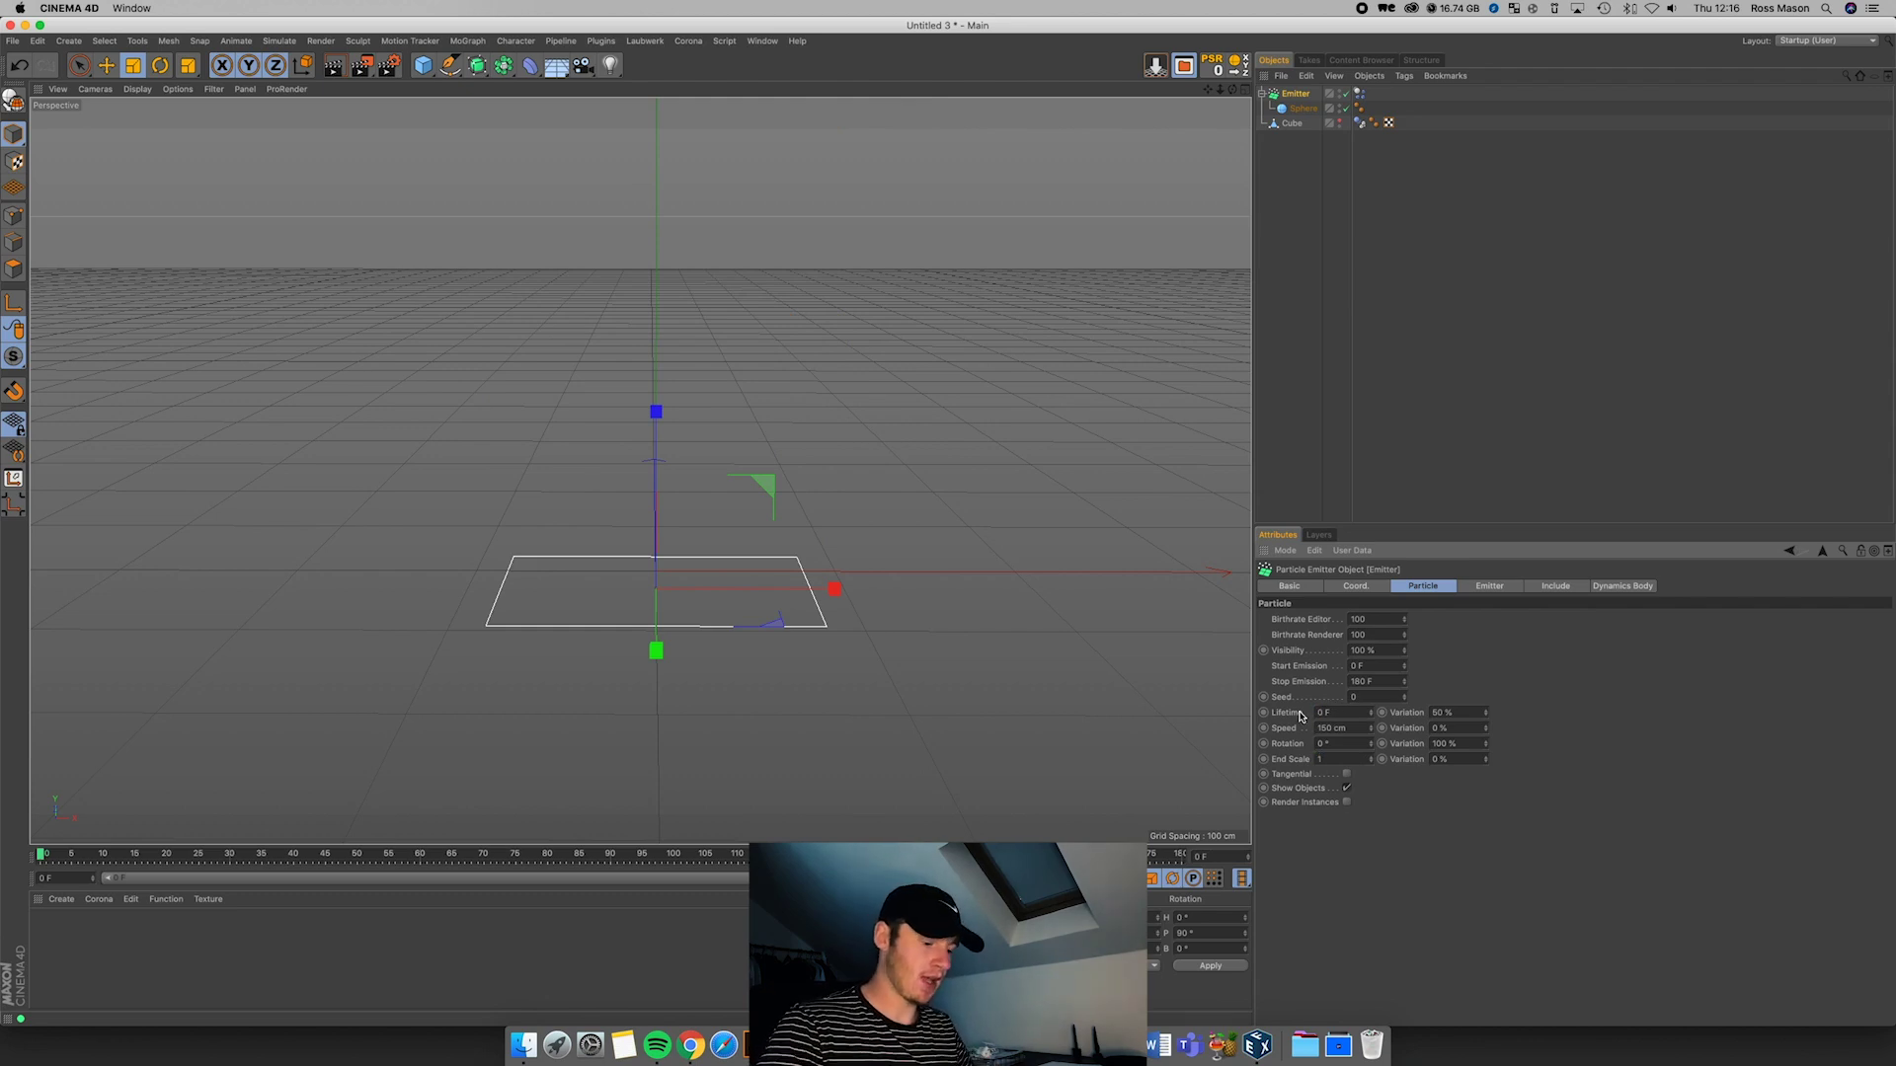
type("5")
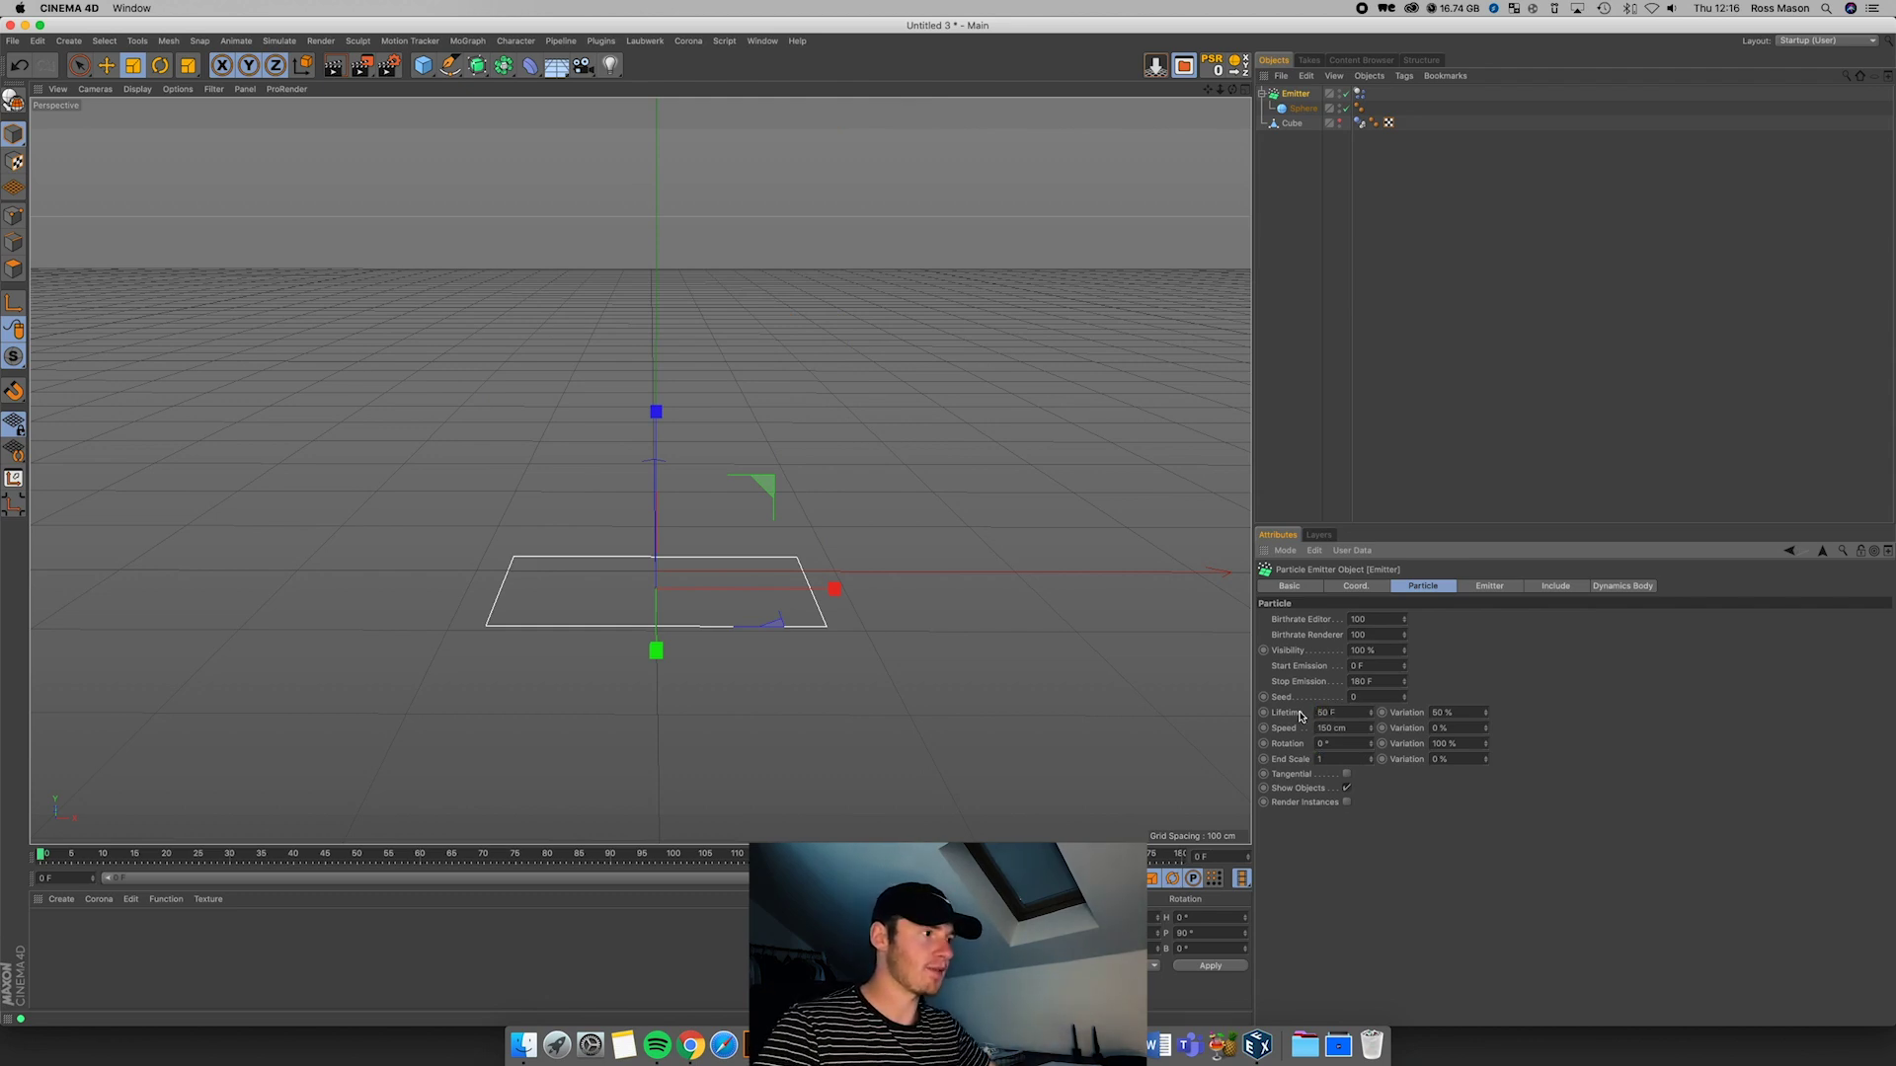
left_click(1343, 759)
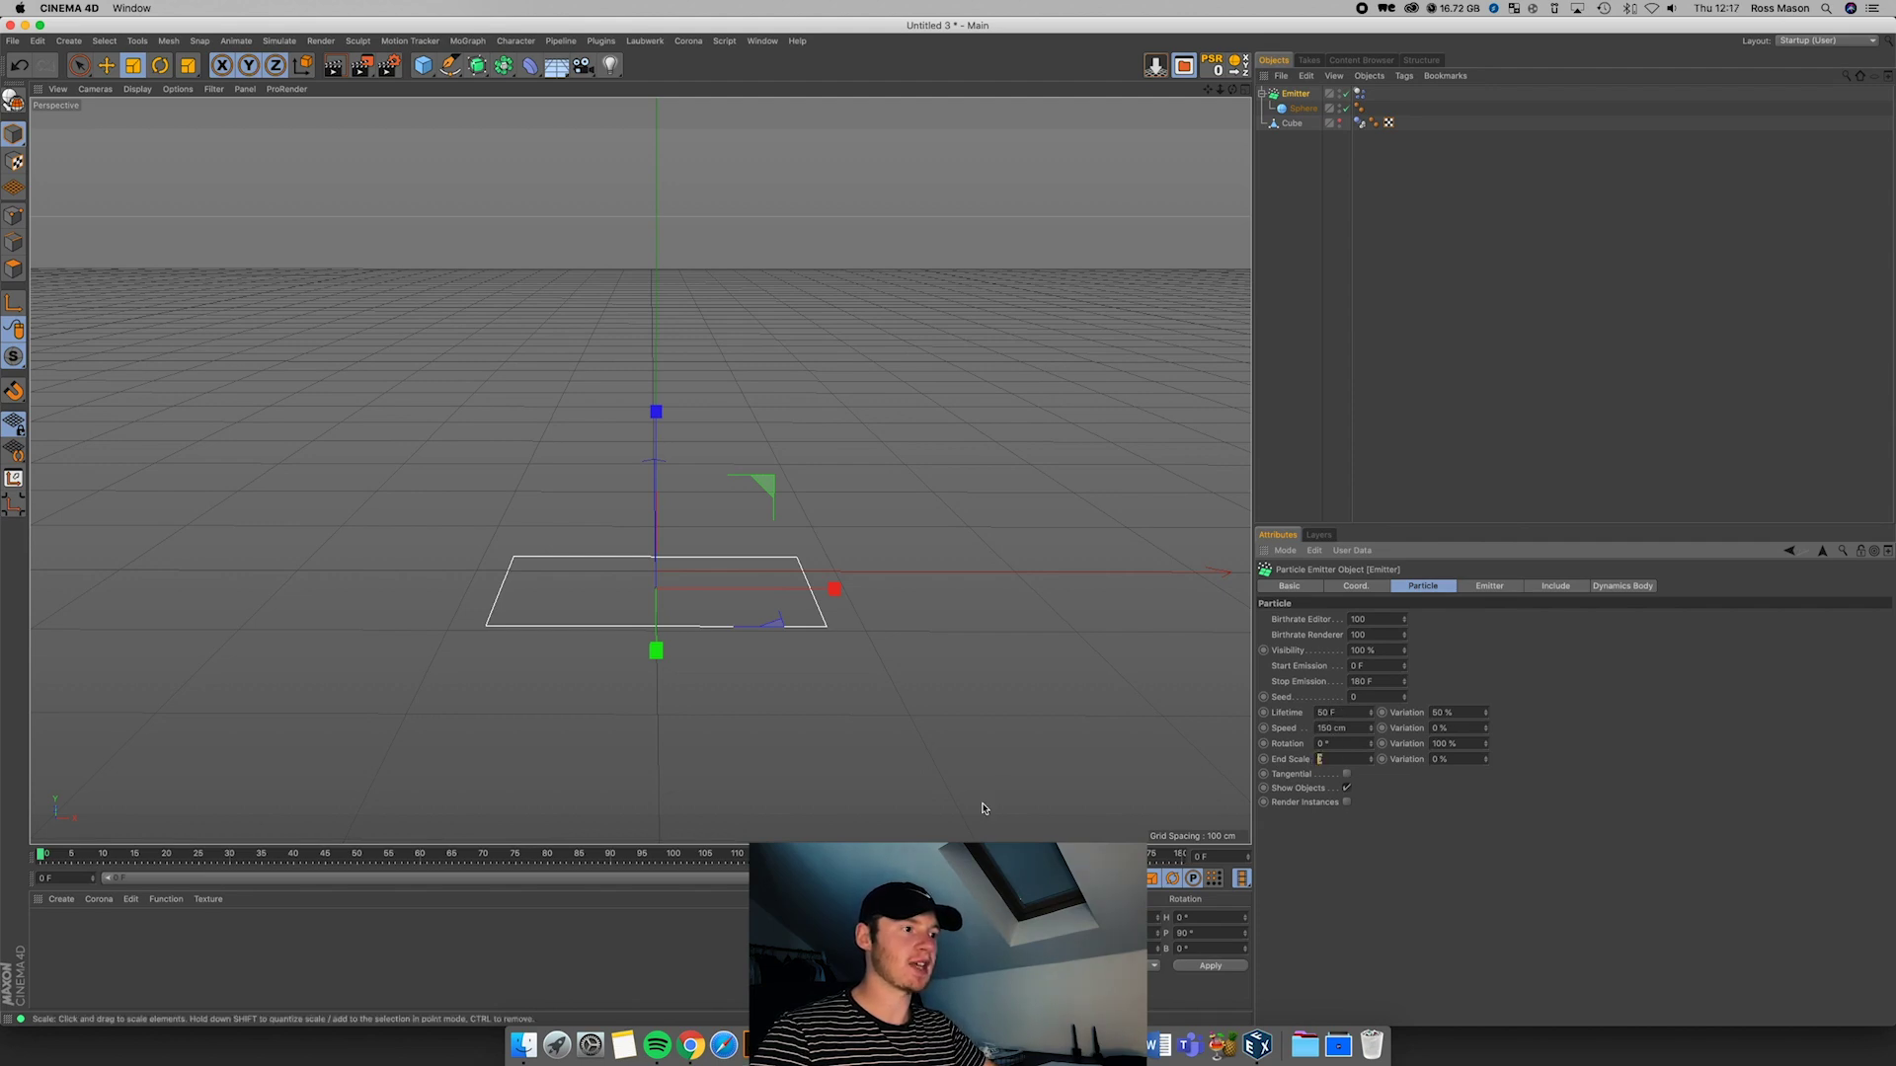
left_click(972, 878)
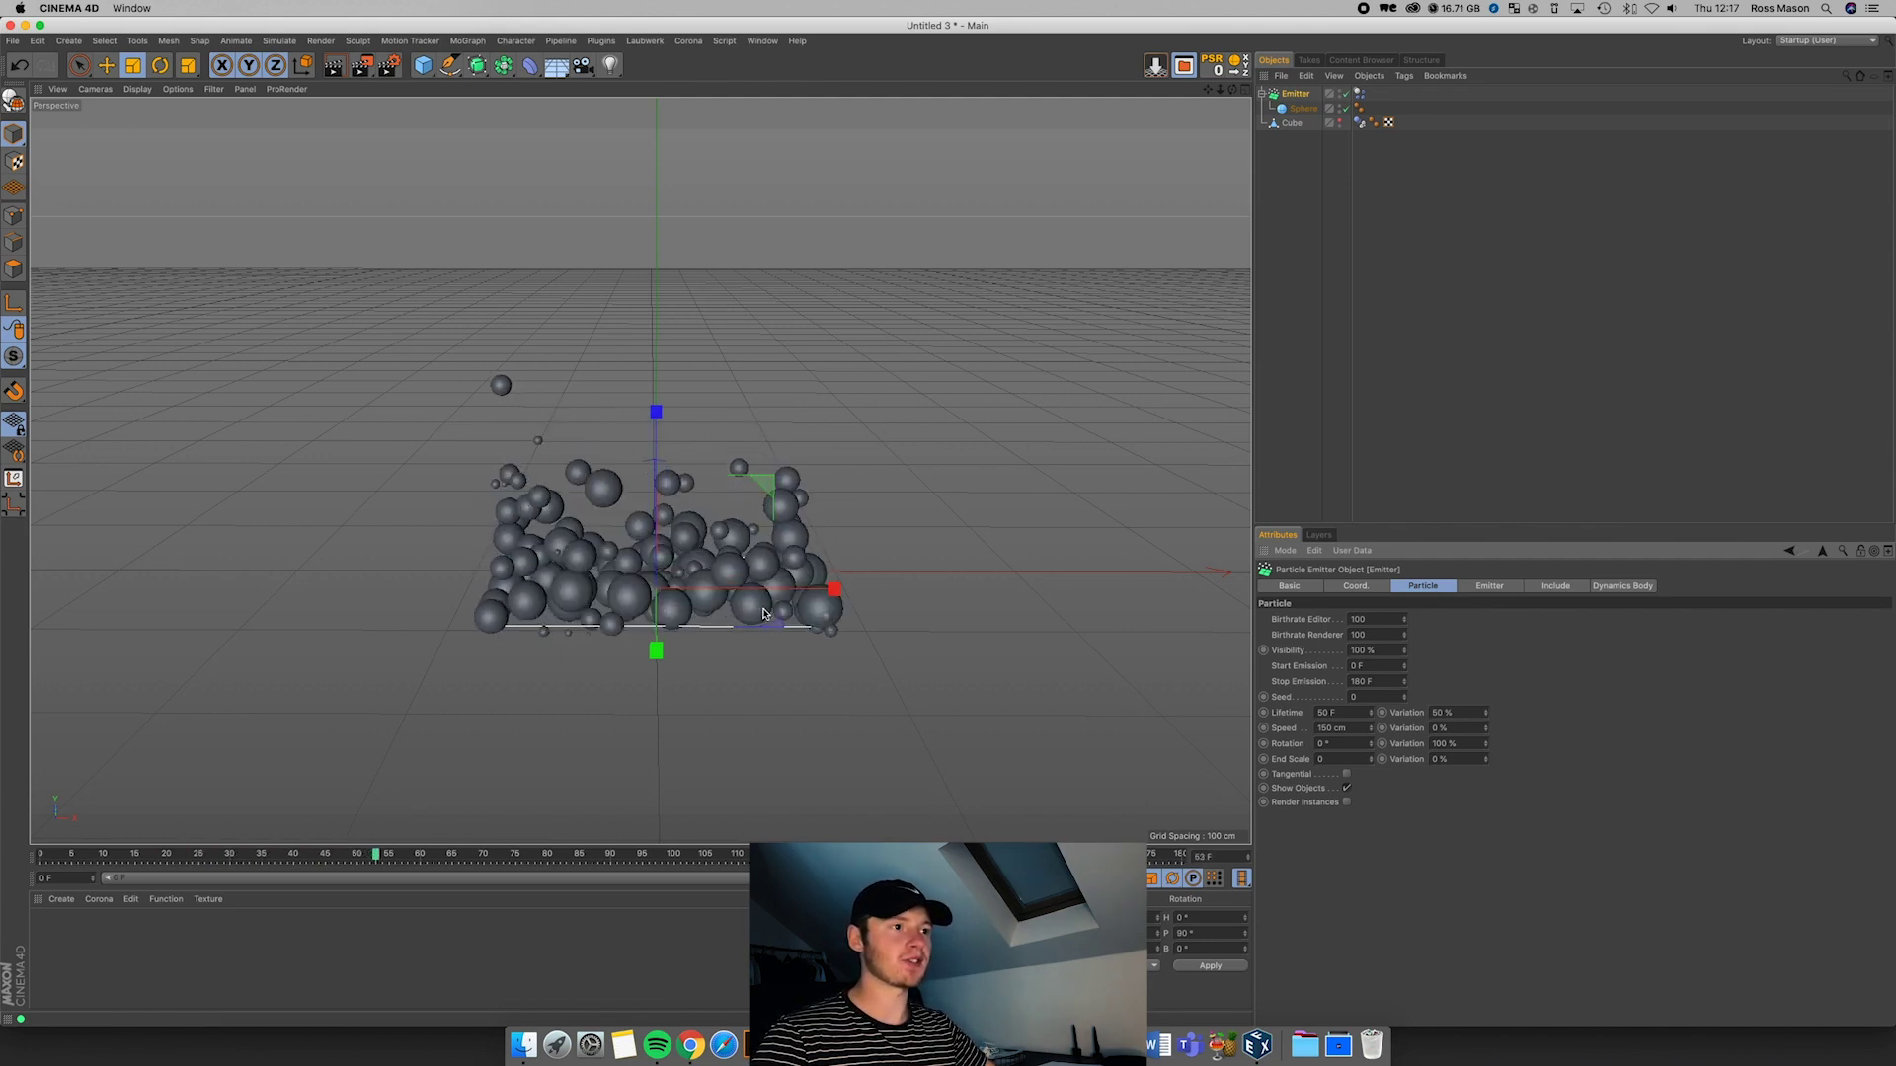
left_click(1328, 713)
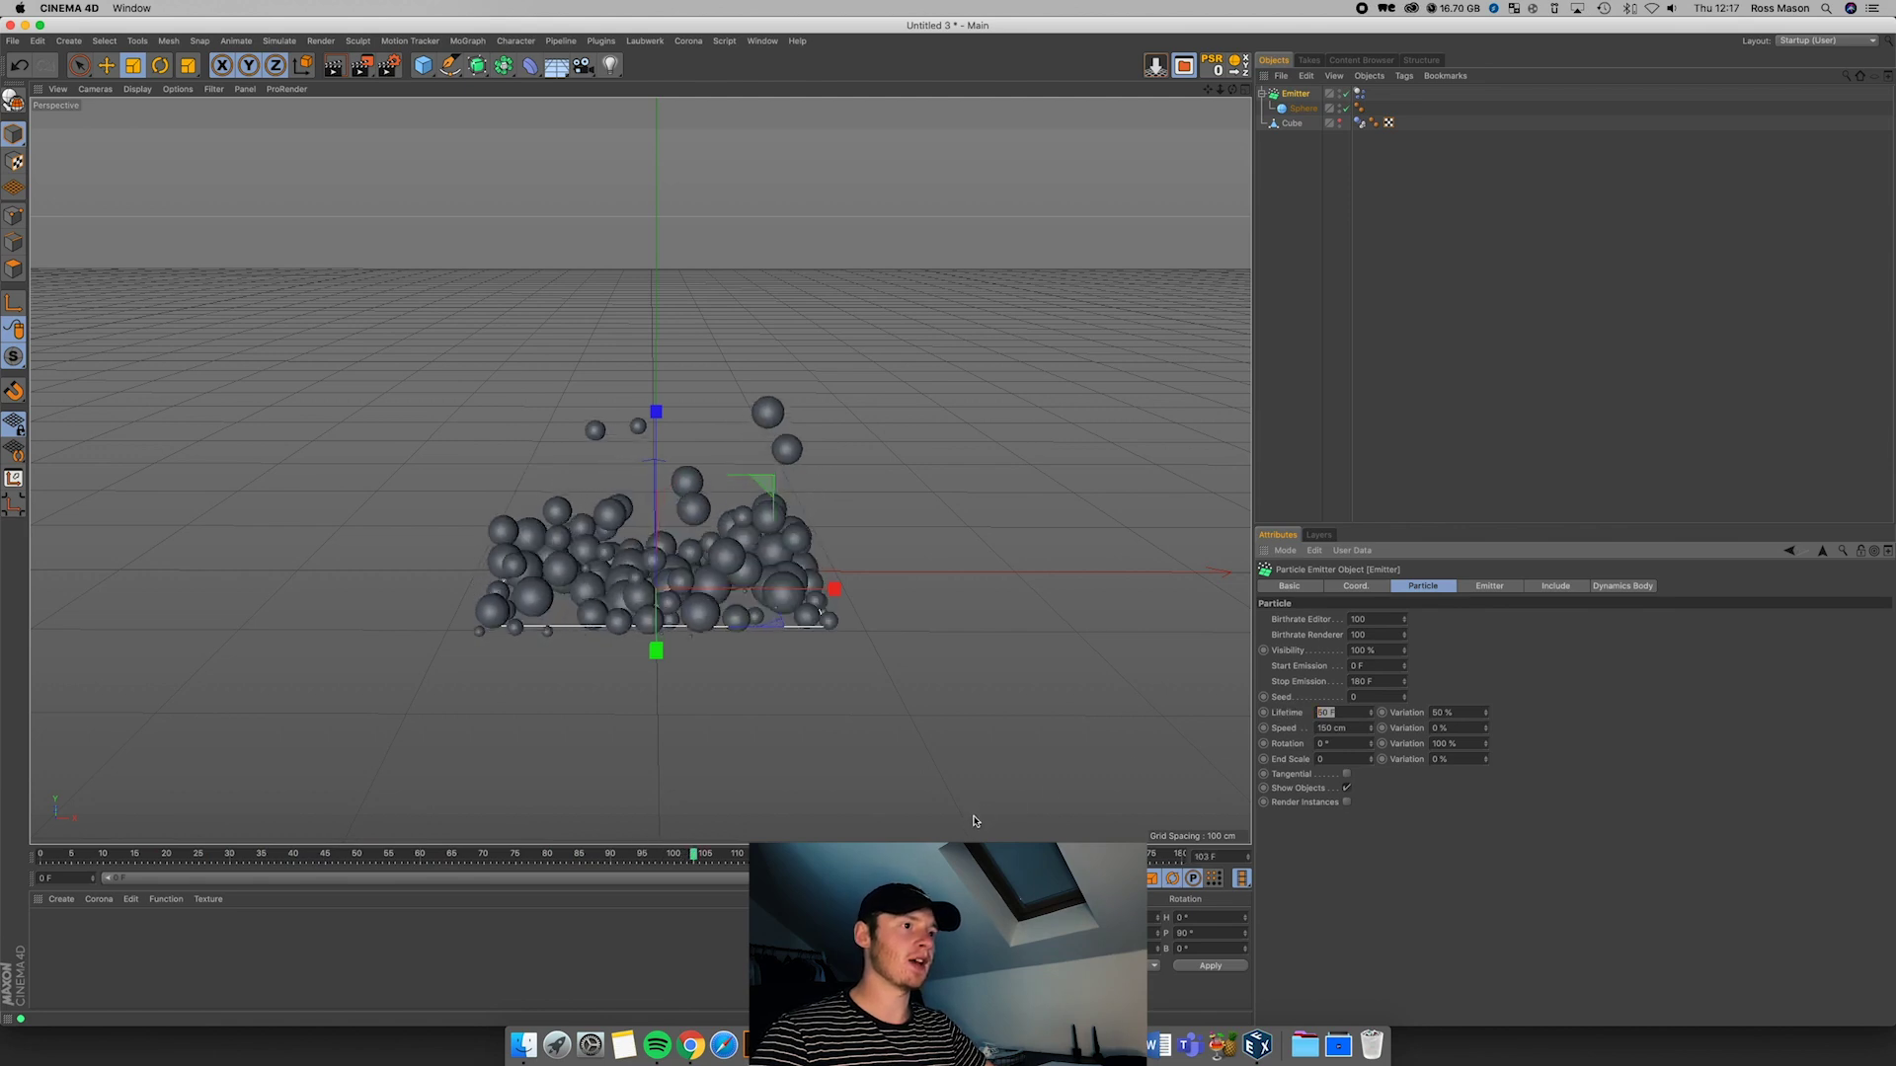
Step: Set the End Scale Variation to 50% and replay the simulation to check the mixed sphere sizes
left_click(1456, 759)
type("50")
key("Return")
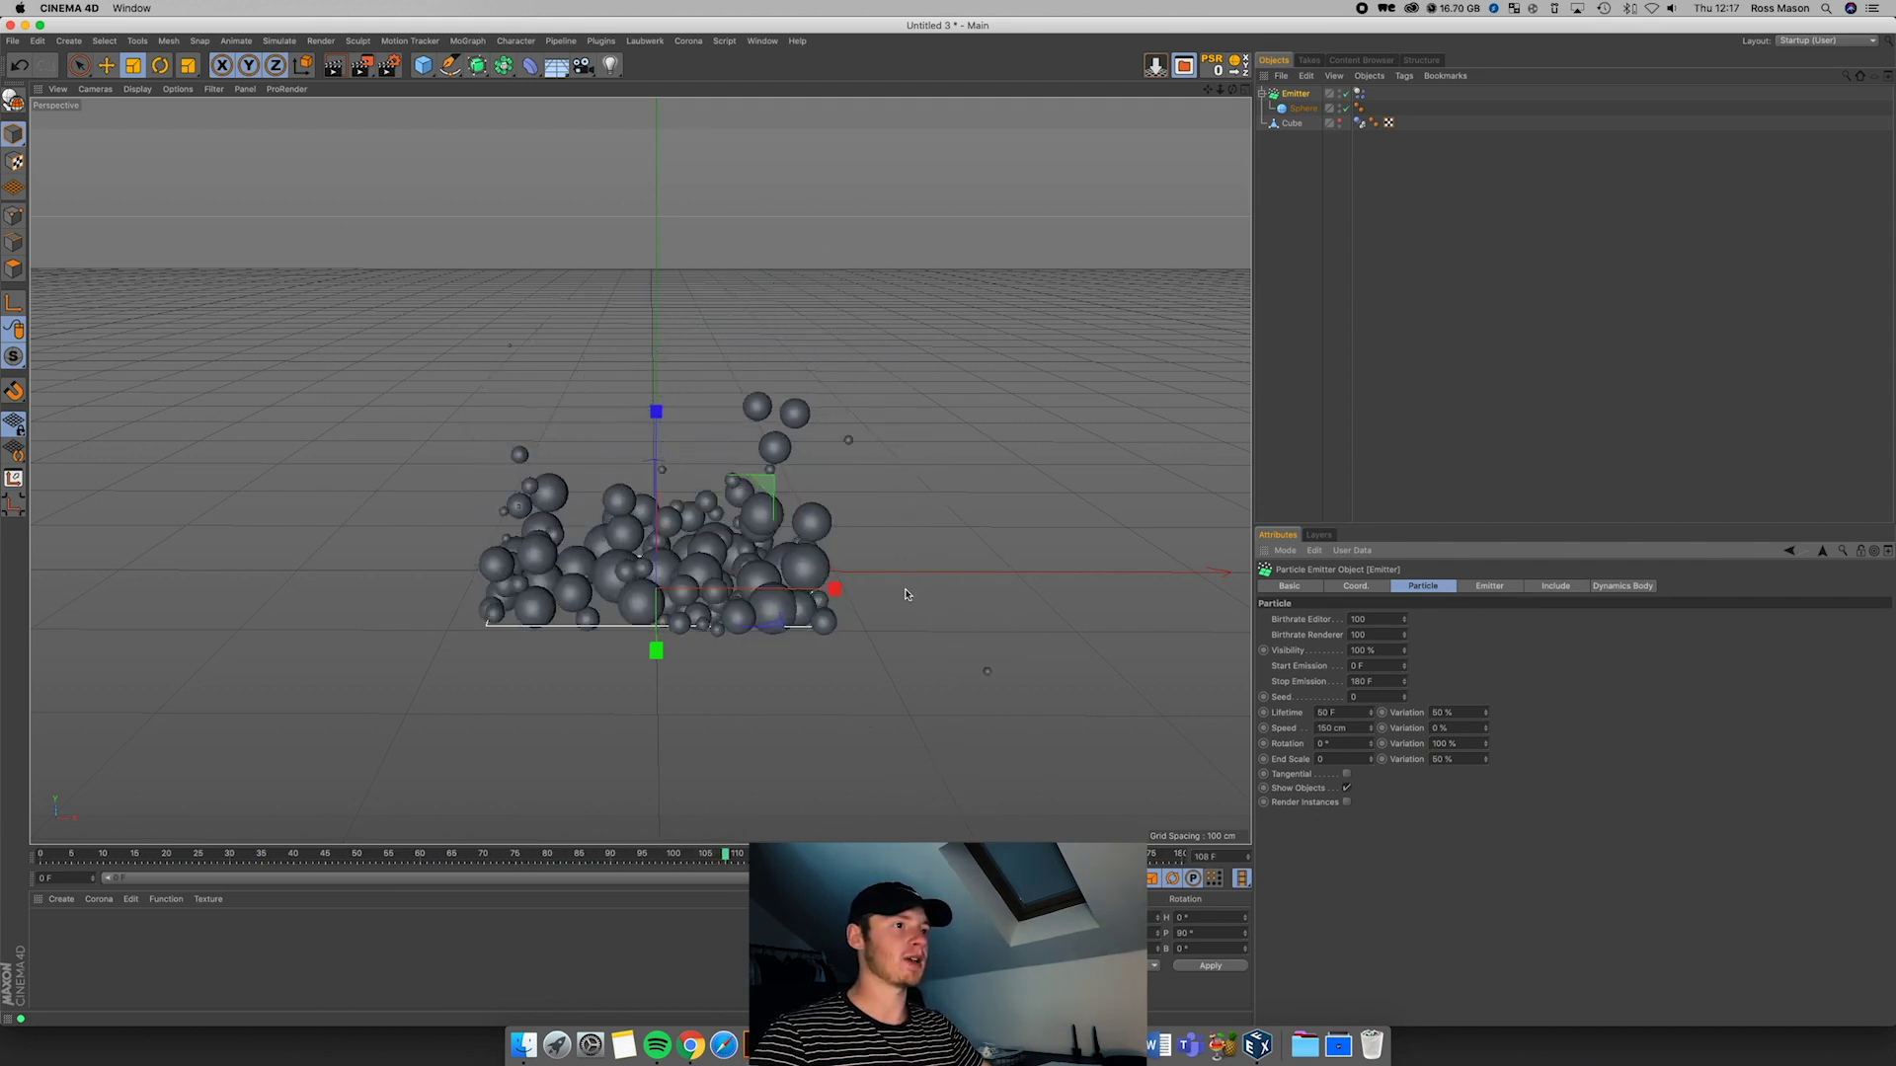
left_click(977, 878)
left_click_drag(1342, 759, 1316, 759)
Step: Look over the Emitter's shape and Dynamics Body settings, then deselect it
left_click(1487, 587)
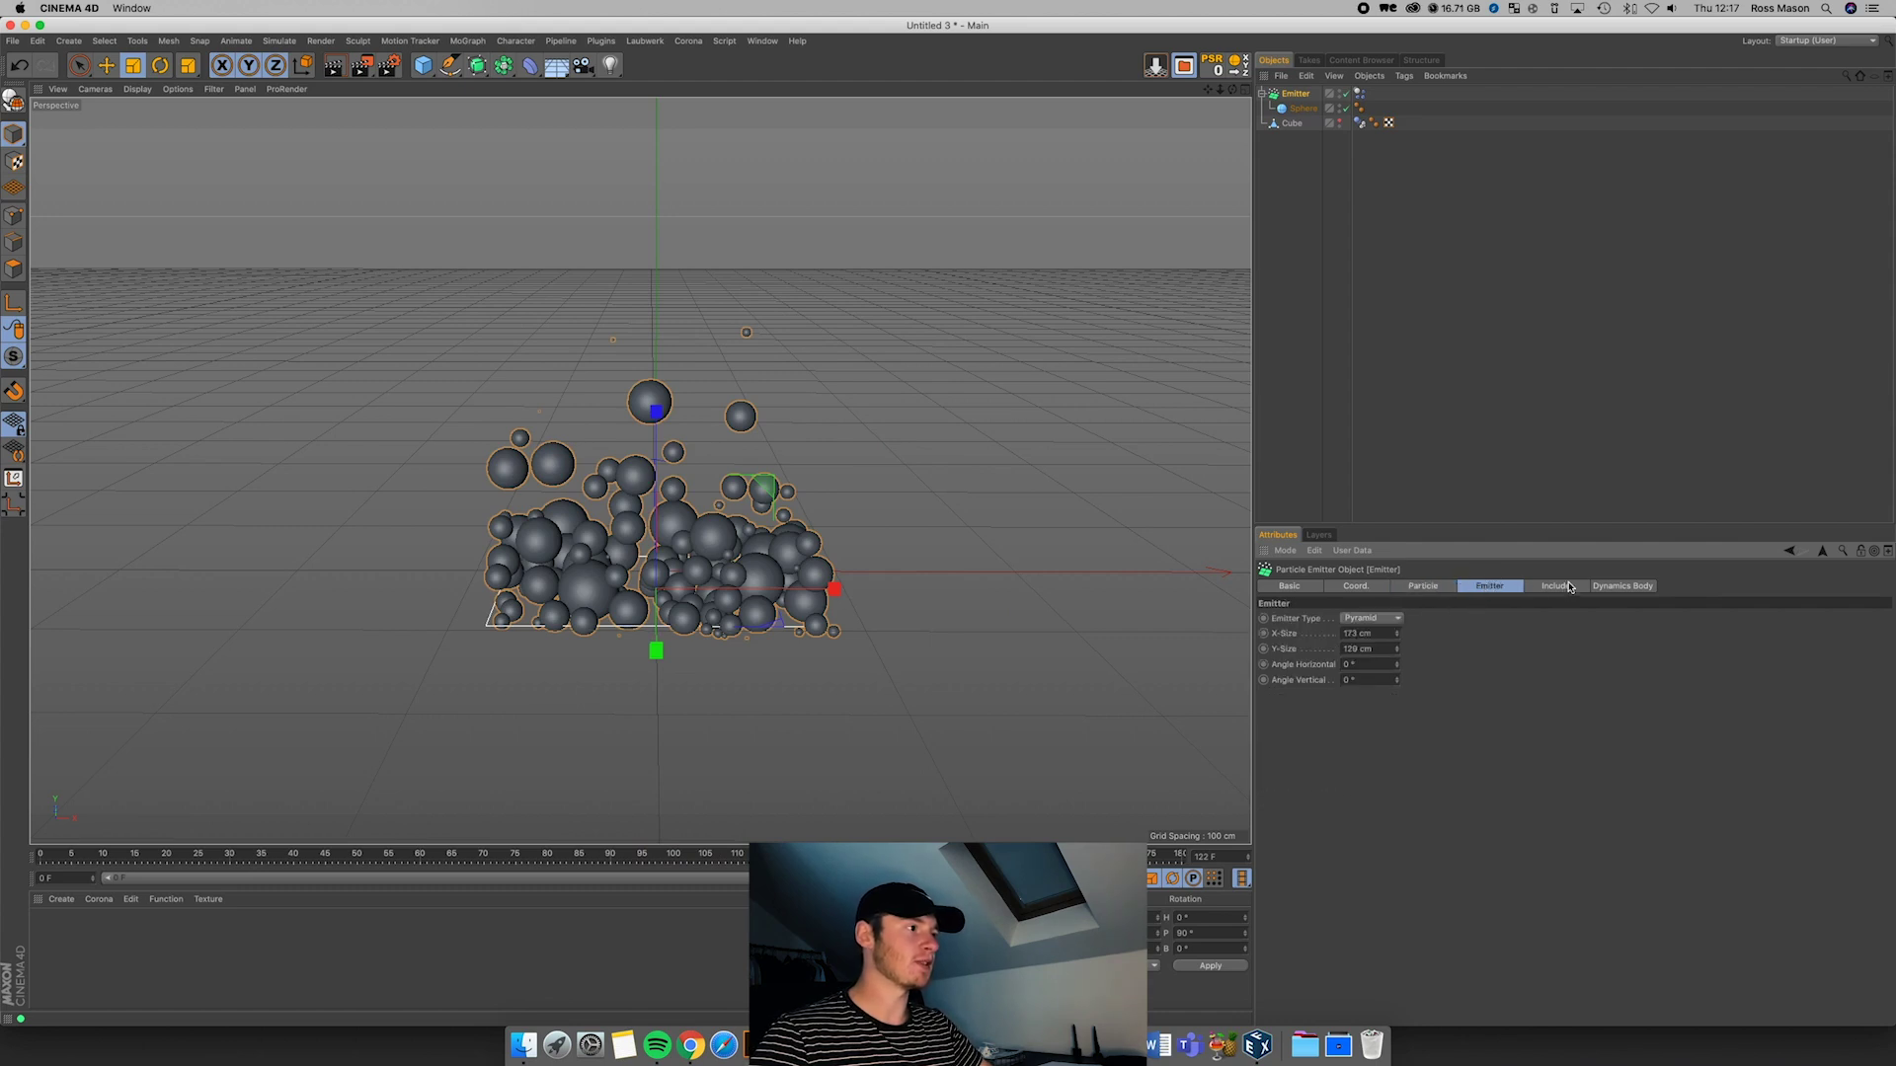
left_click(1620, 587)
left_click(1436, 587)
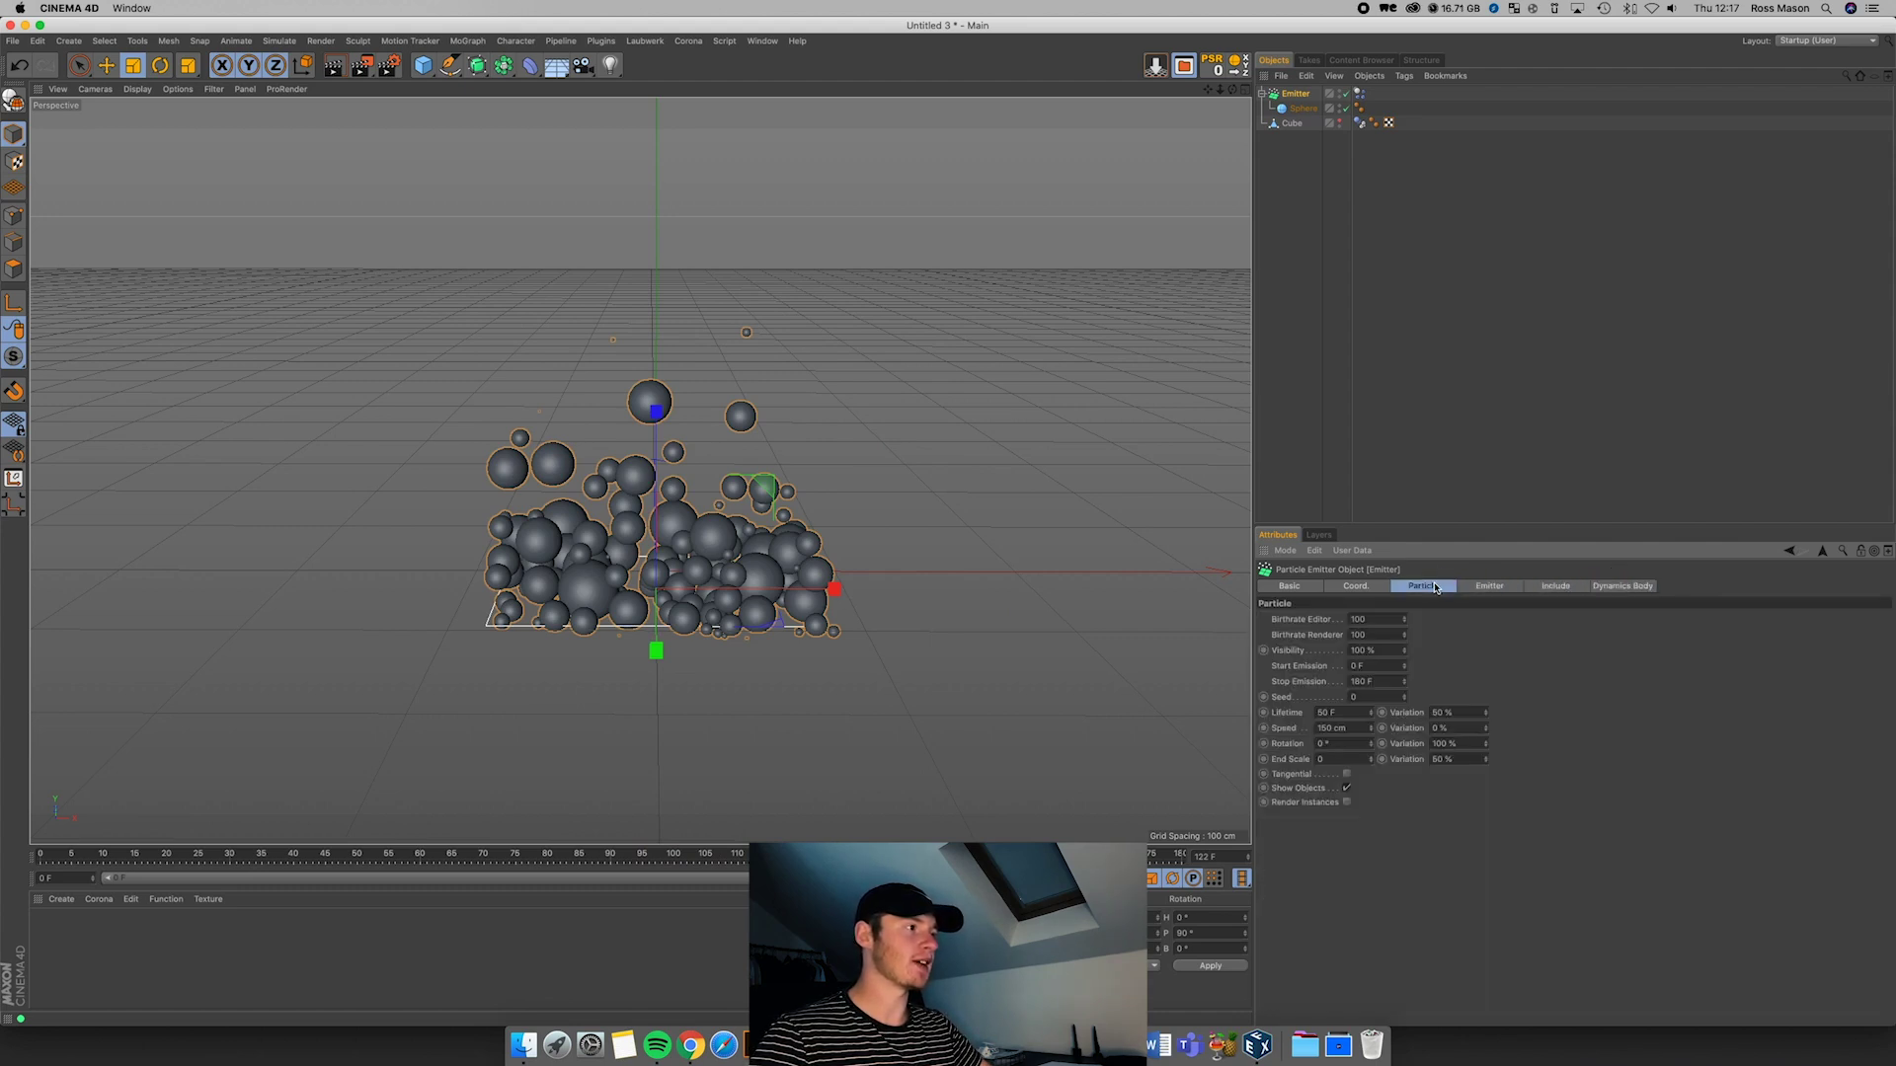
left_click(1334, 365)
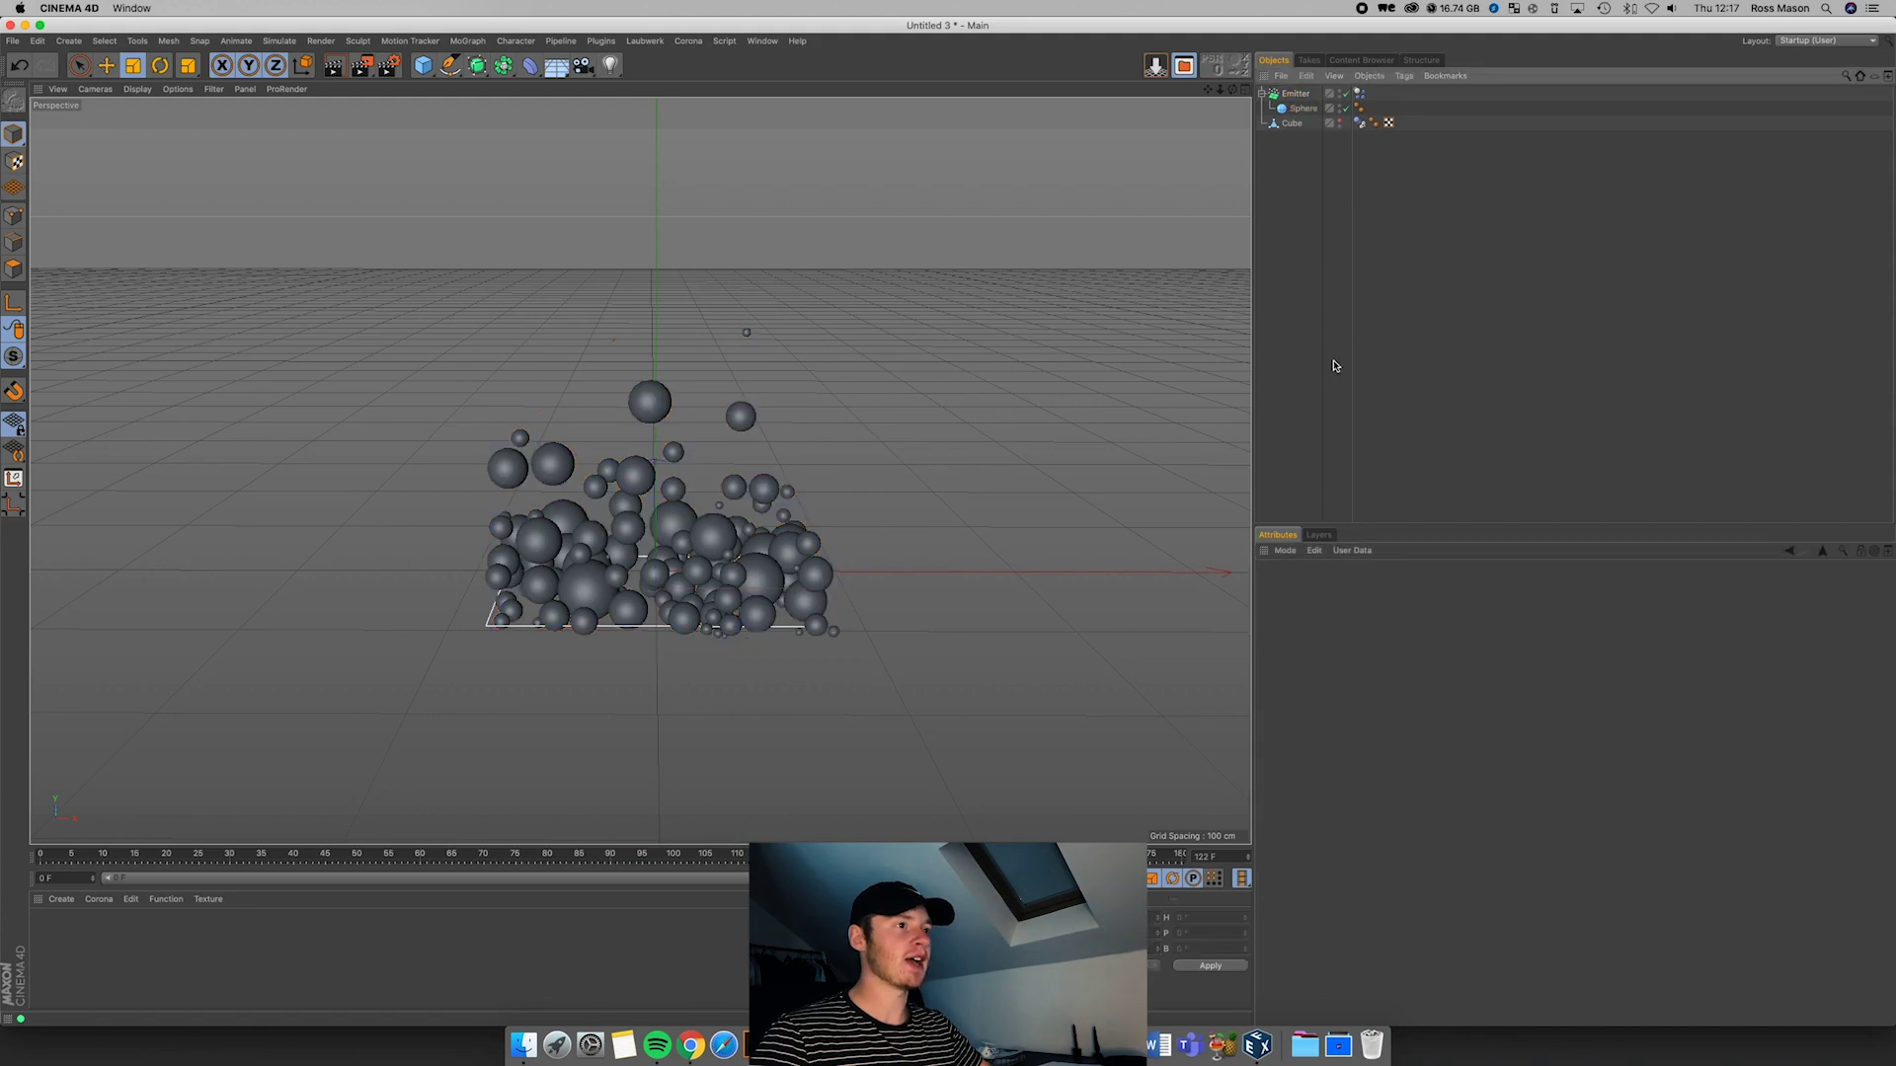
Step: Switch to Chrome and play the Stiga Pro reference video from an earlier point to study the balls
left_click(691, 1045)
scroll(1039, 624, "up", 15)
scroll(1013, 686, "down", 8)
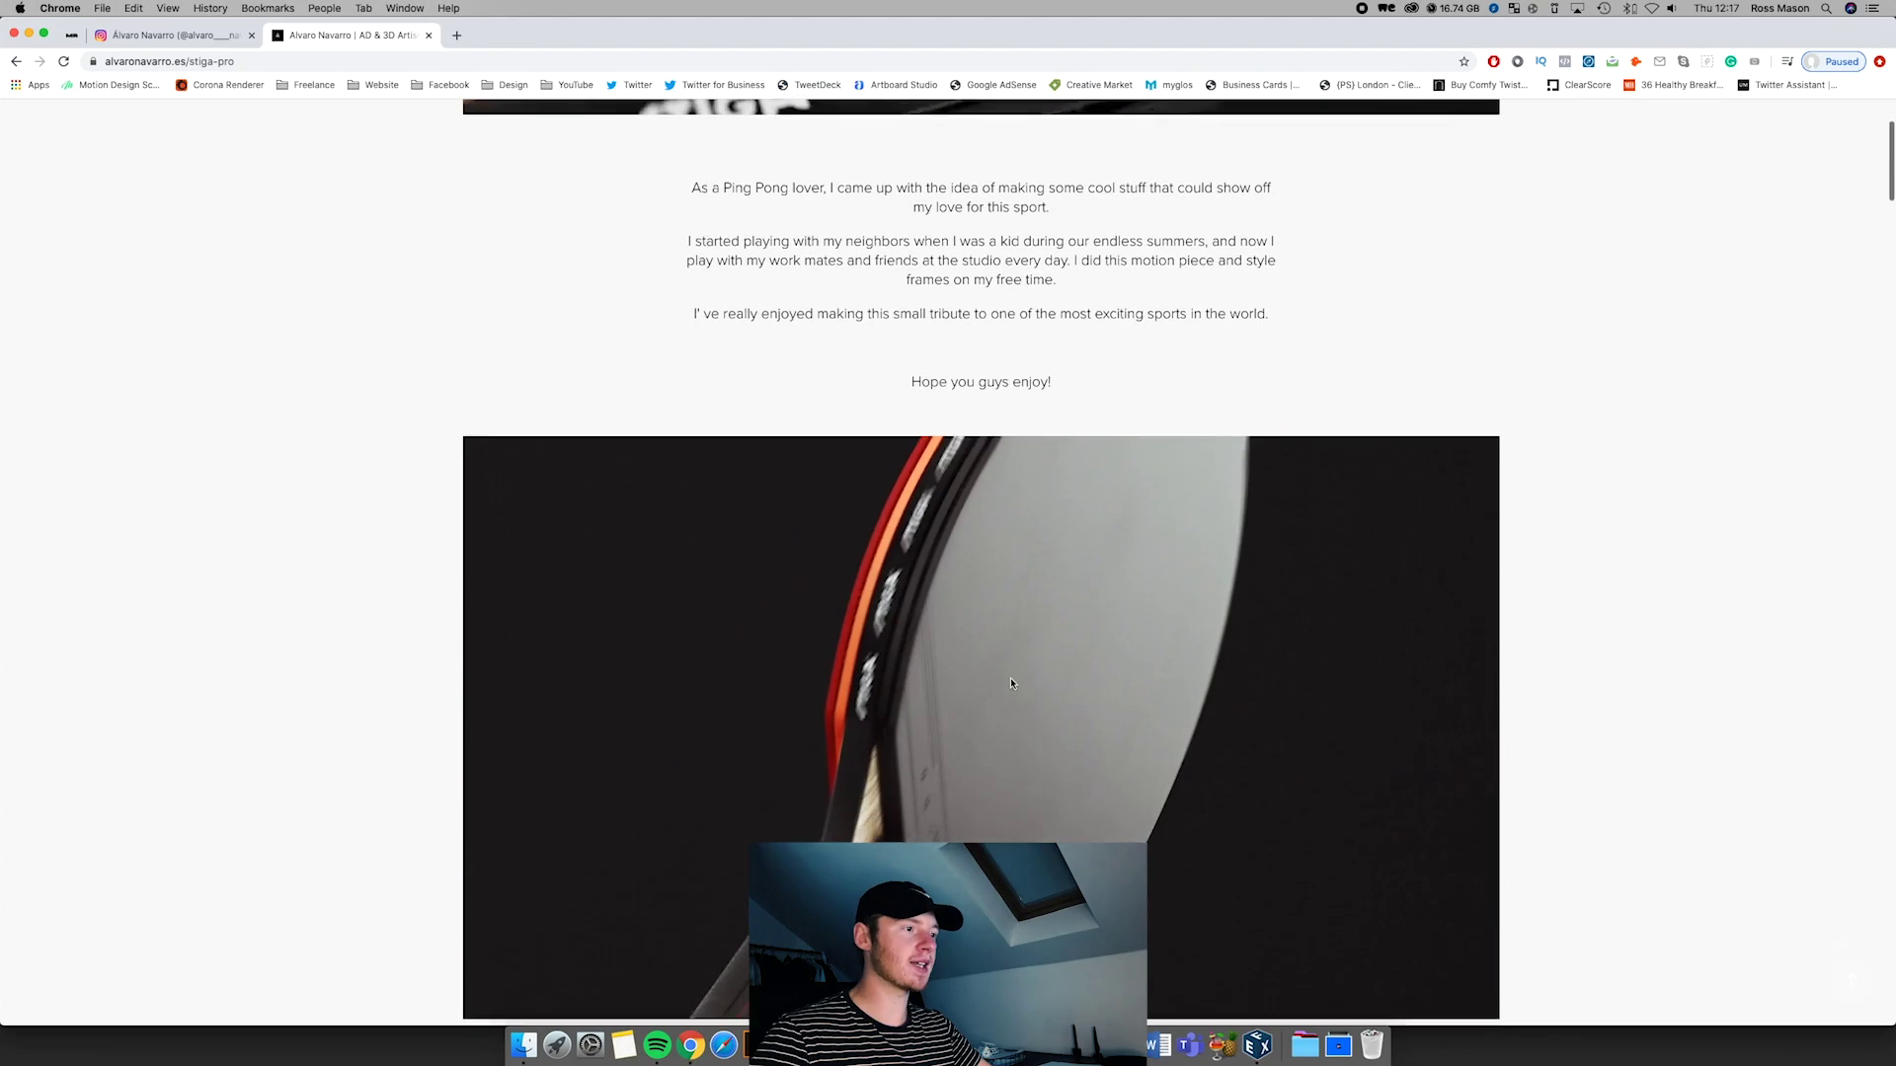
scroll(946, 748, "down", 1)
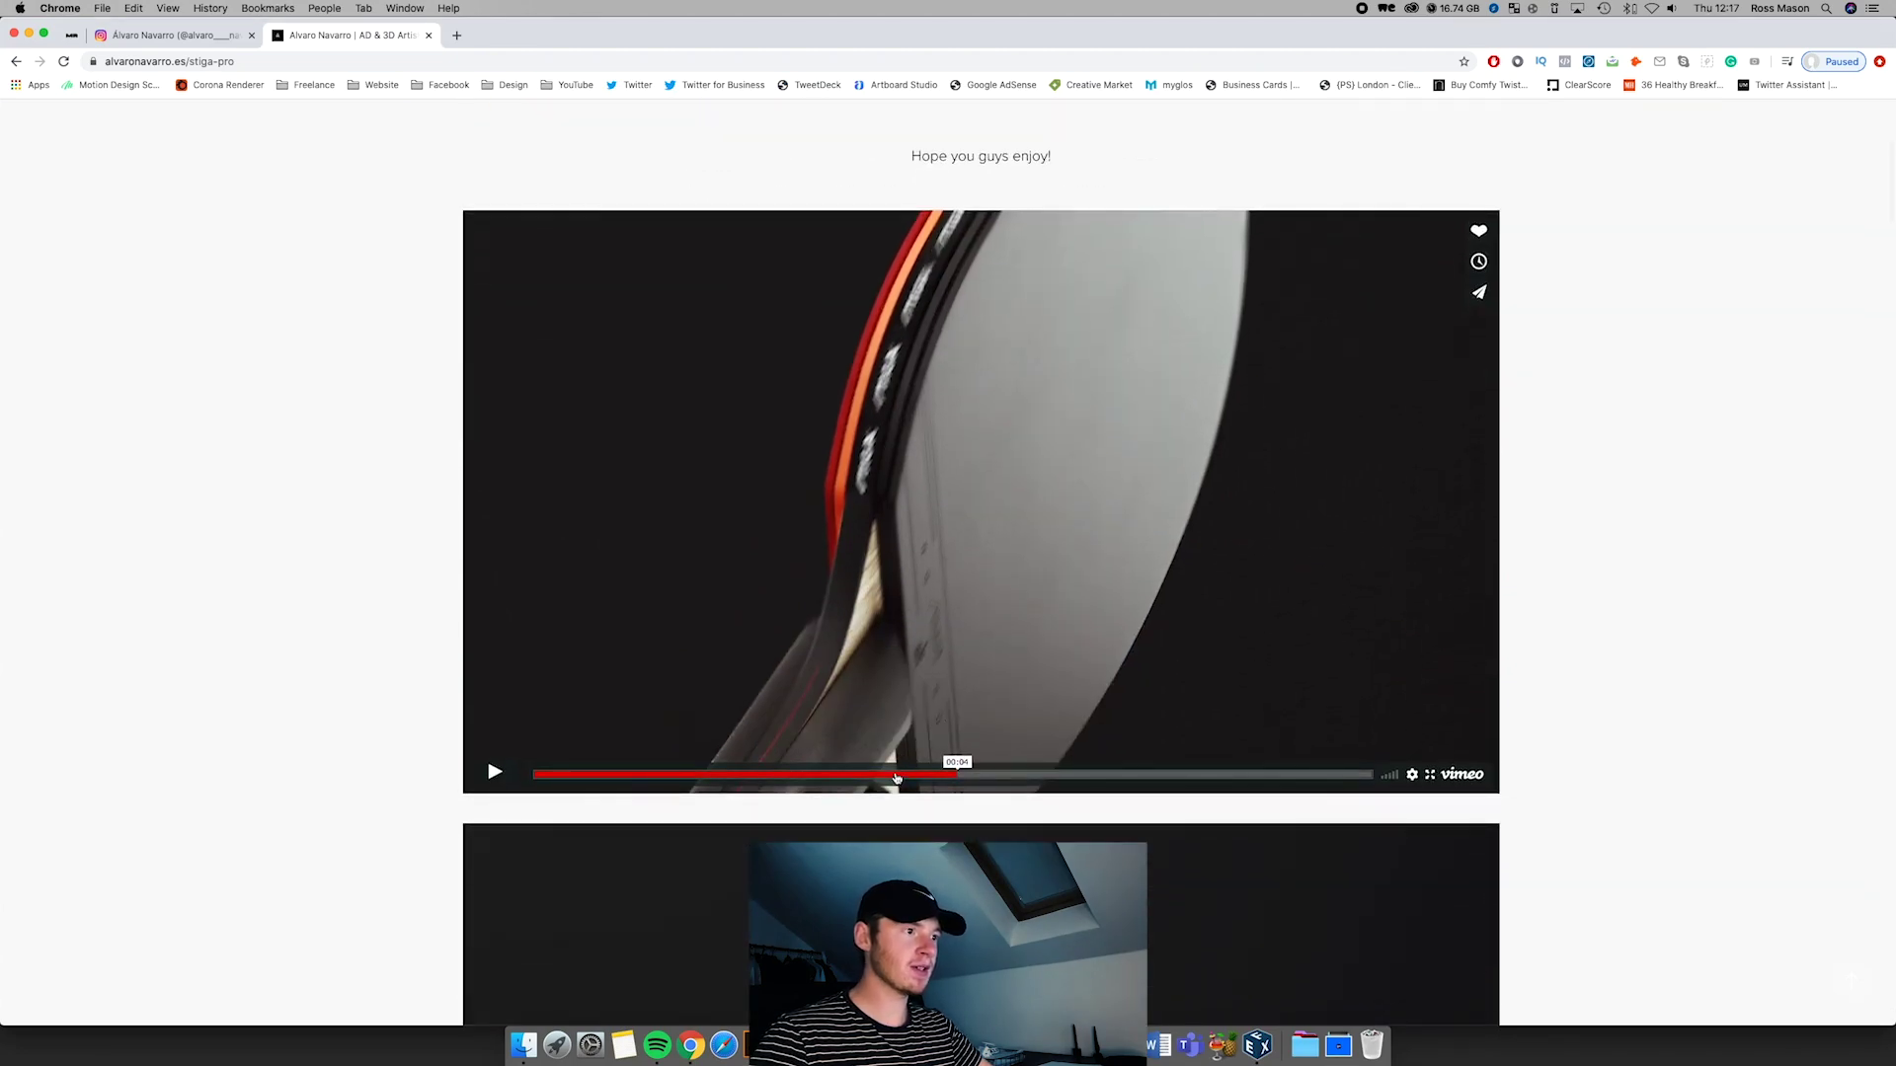
left_click_drag(894, 775, 851, 775)
left_click(495, 771)
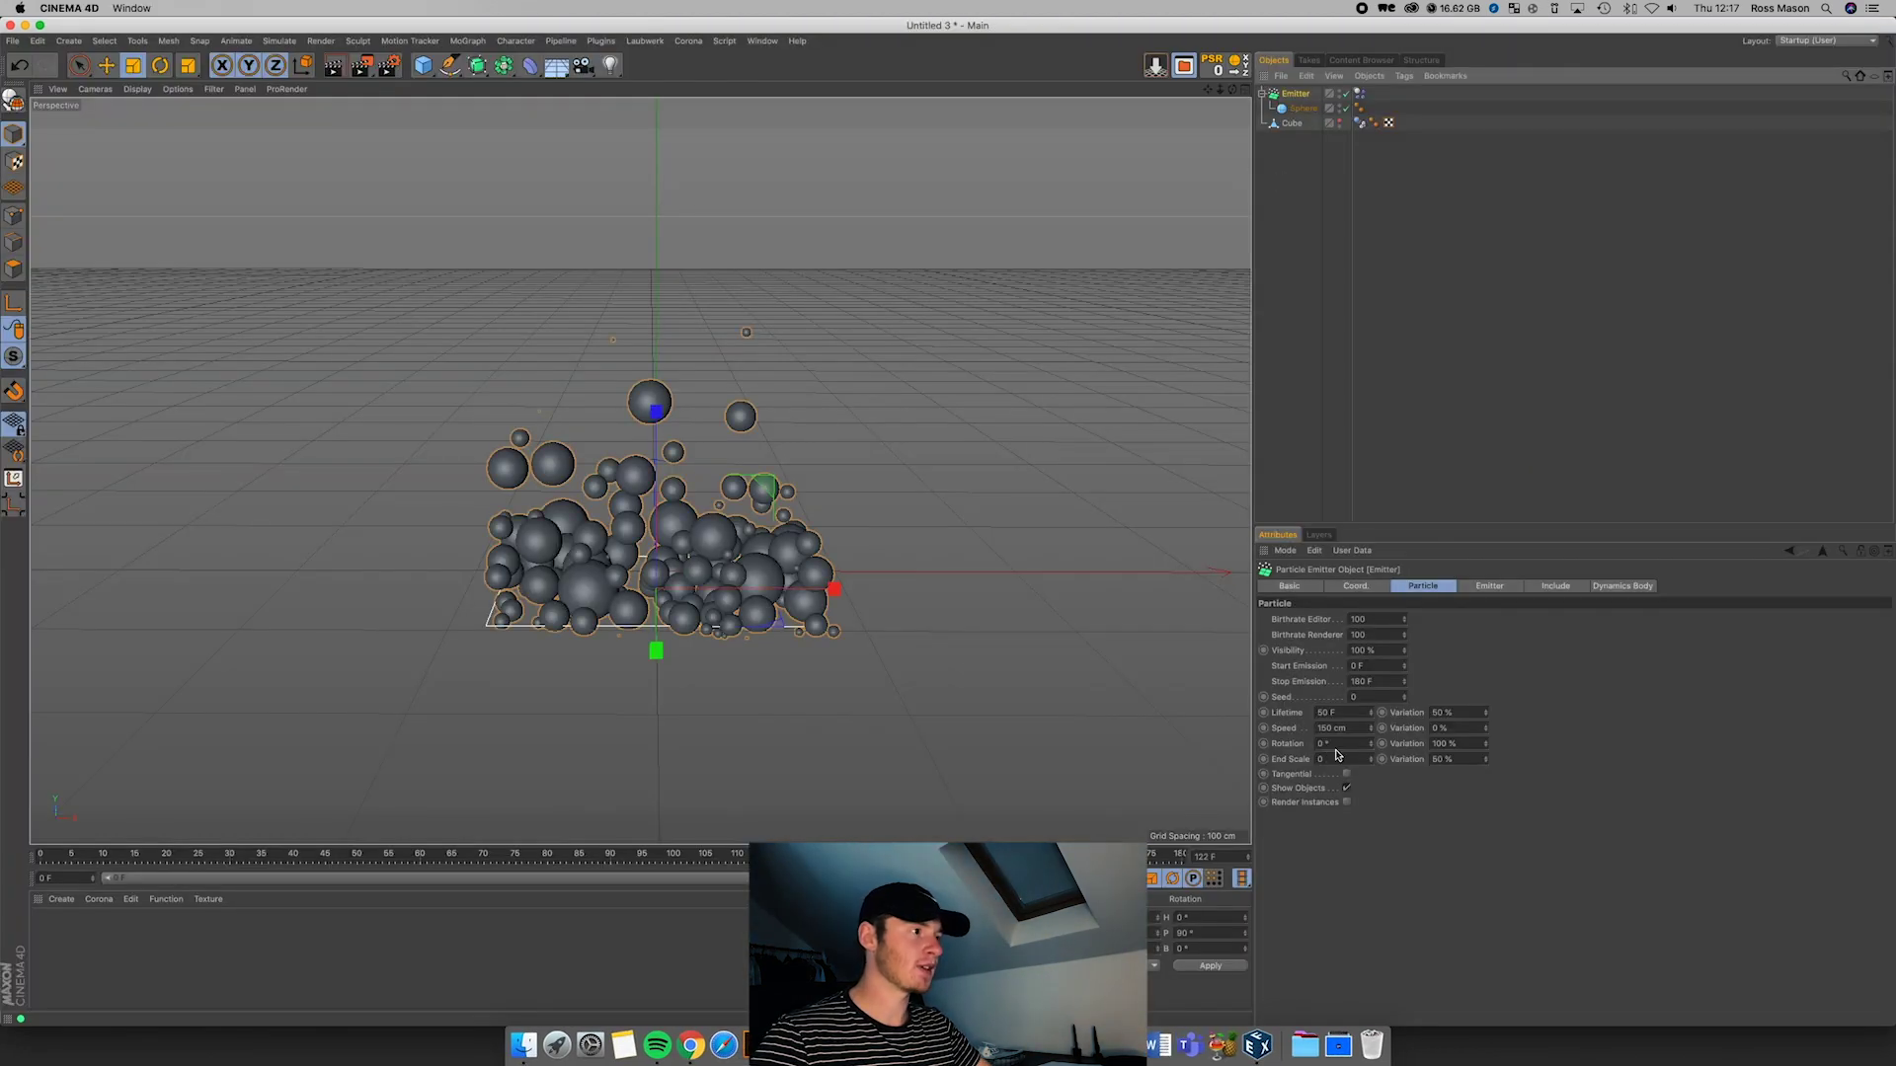
Step: In Cinema 4D, set the Emitter's End Scale to 1 with 0% Variation, replay the simulation, and return to frame 0
left_click(1325, 760)
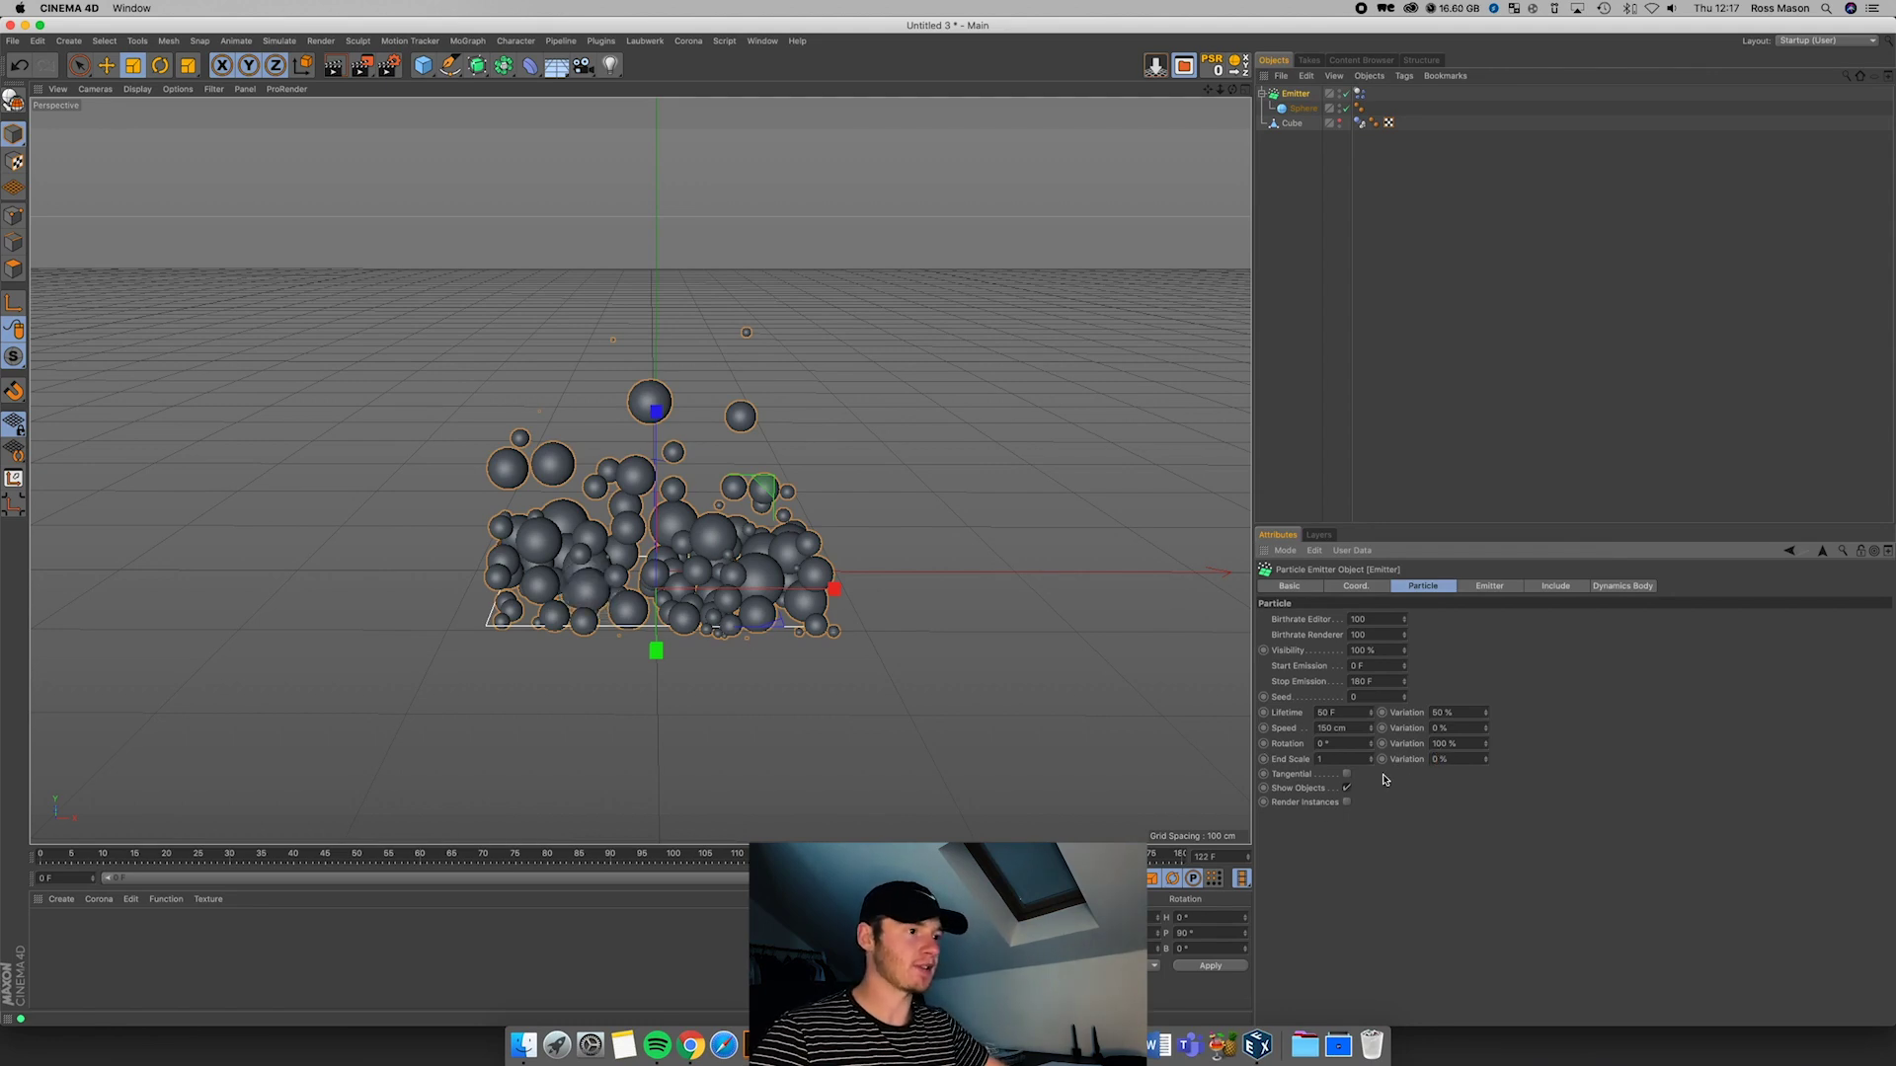
left_click(972, 878)
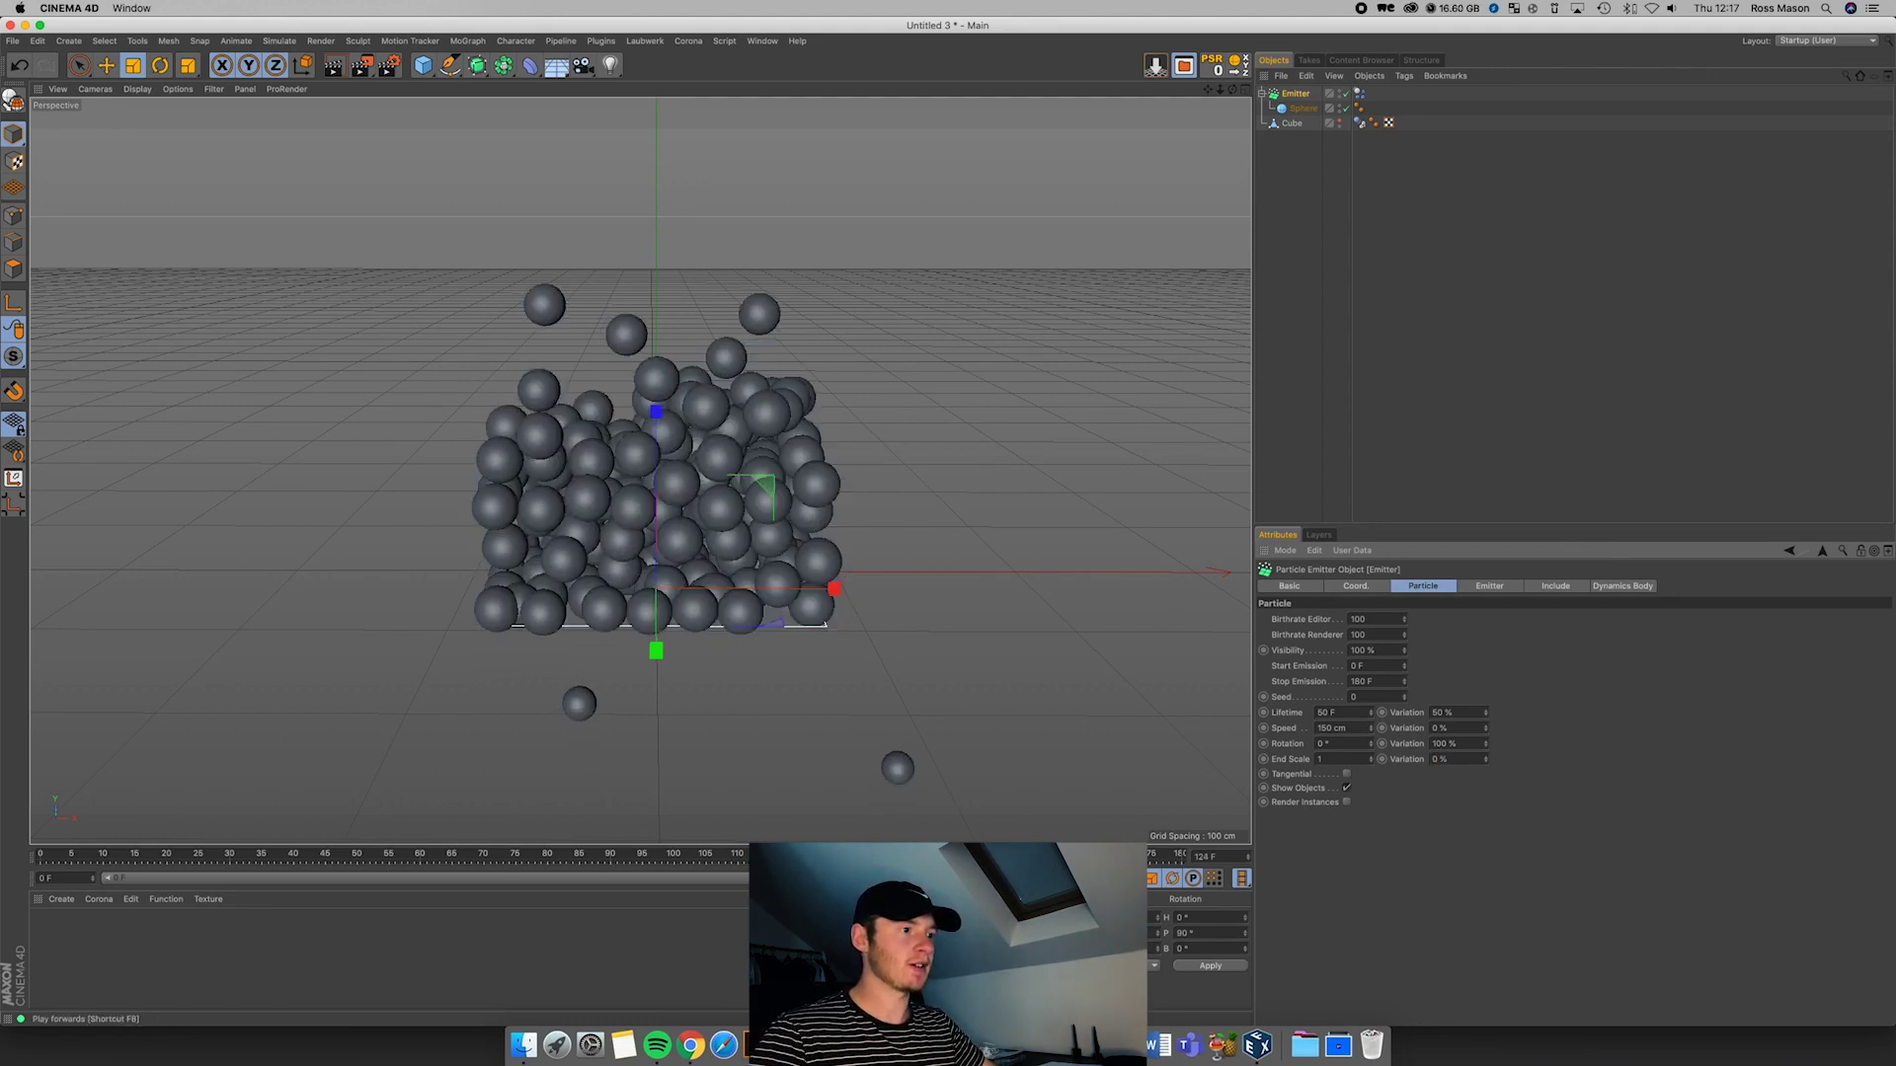
left_click(910, 878)
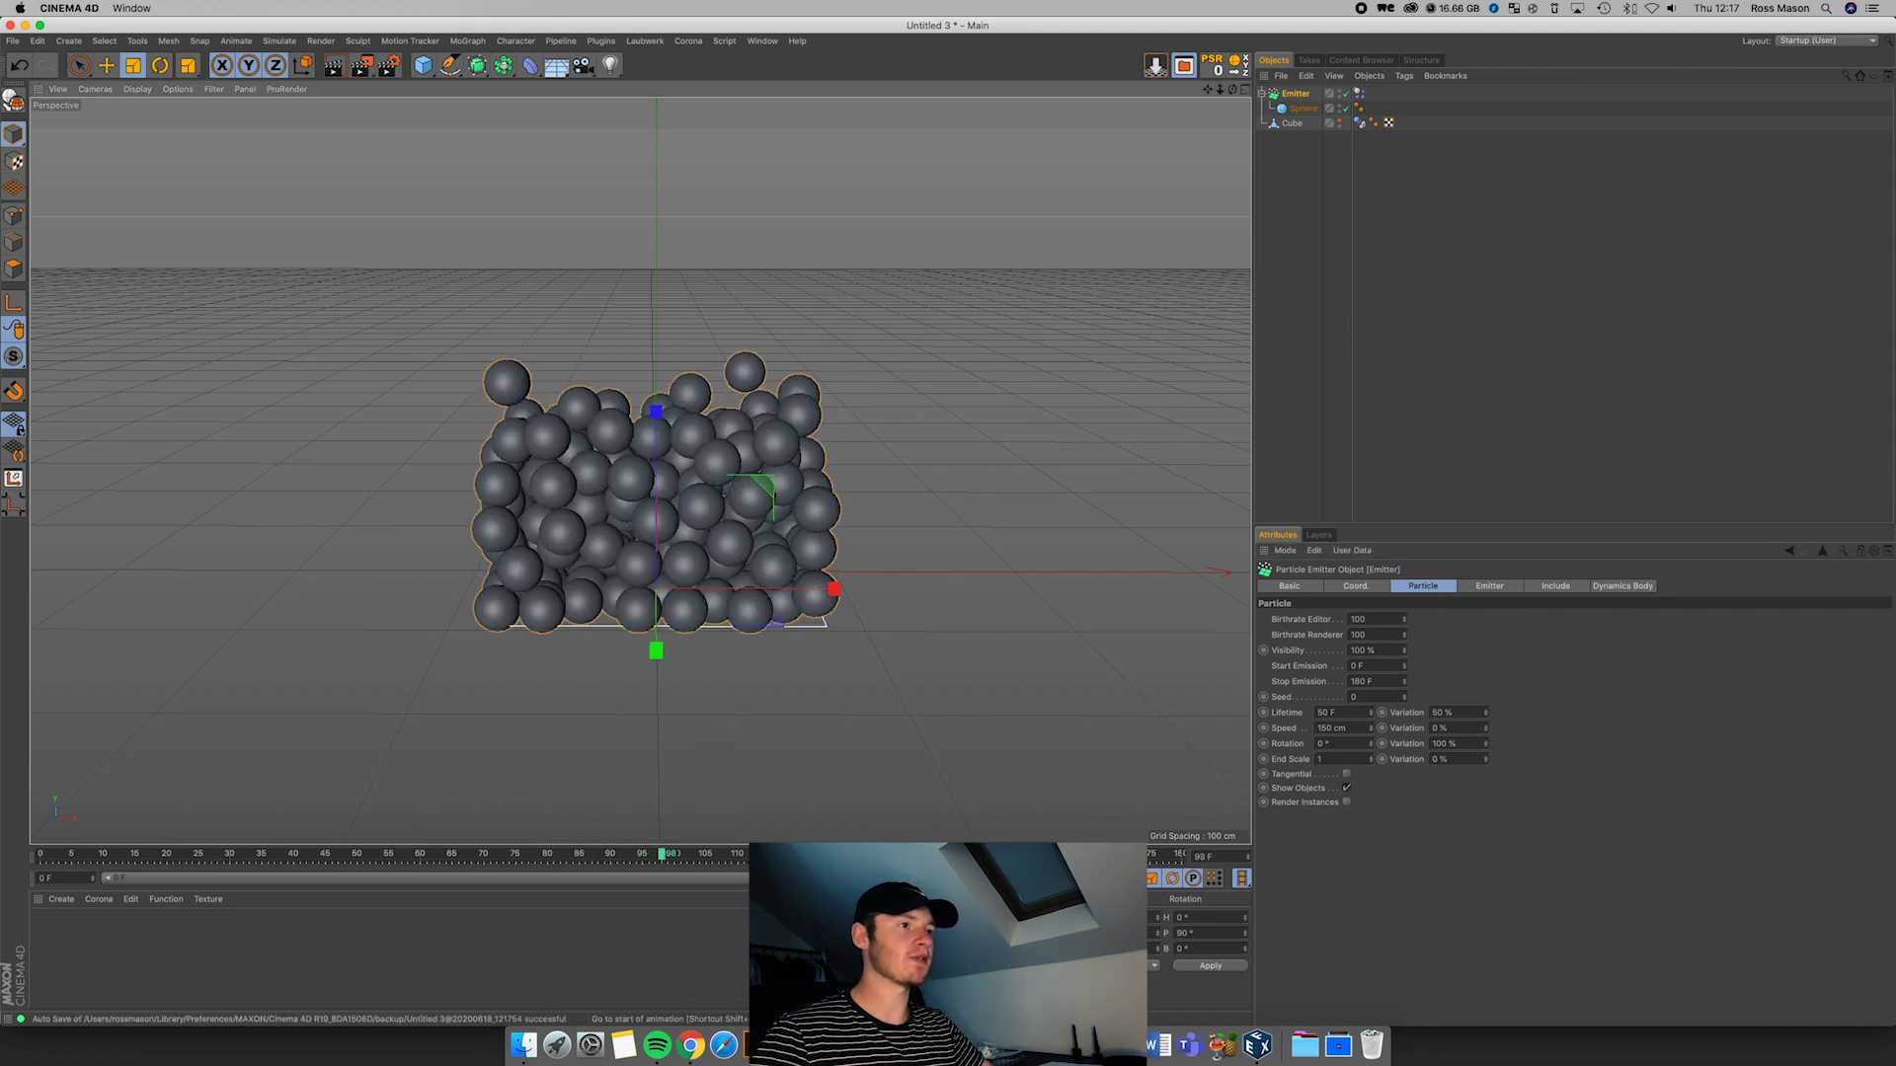
left_click(909, 878)
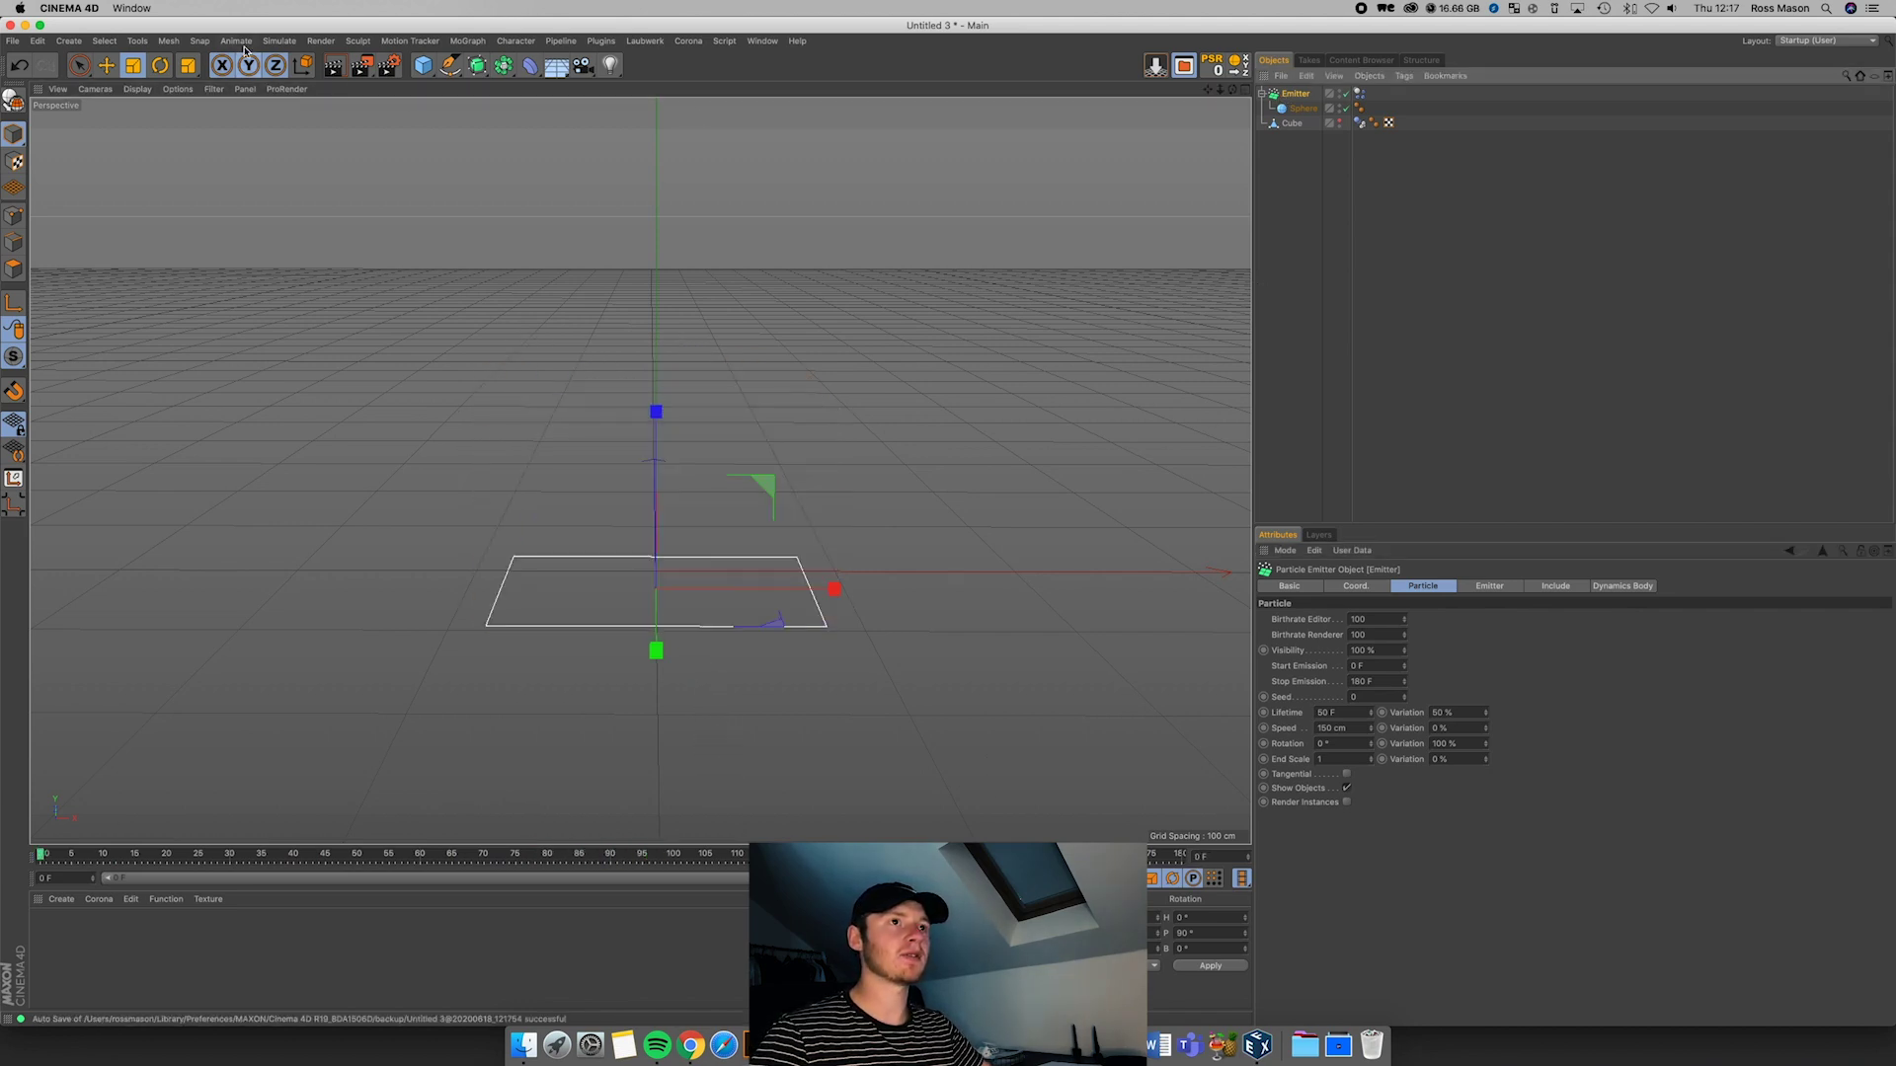
Step: Add a Friction particle modifier, set its Strength to 100, and check its effect on the spheres
left_click(241, 42)
mouse_move(318, 103)
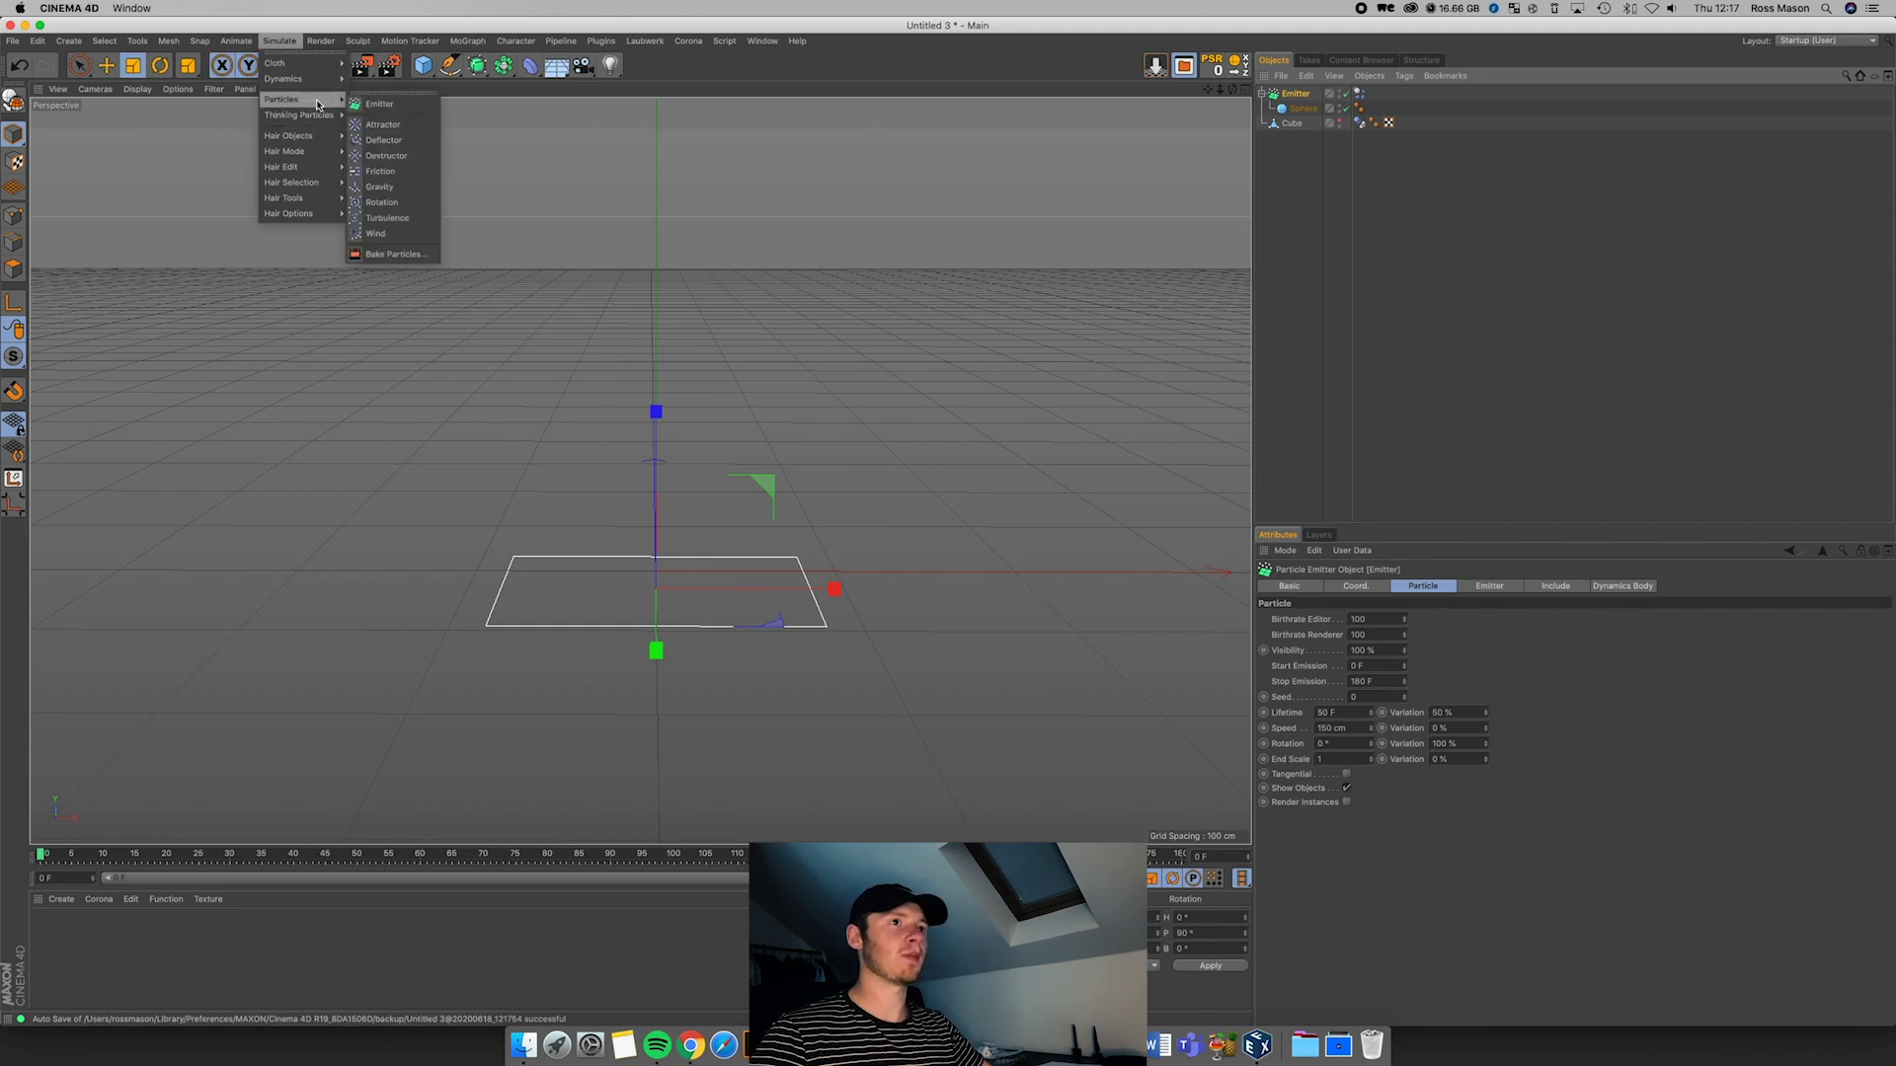
left_click(381, 172)
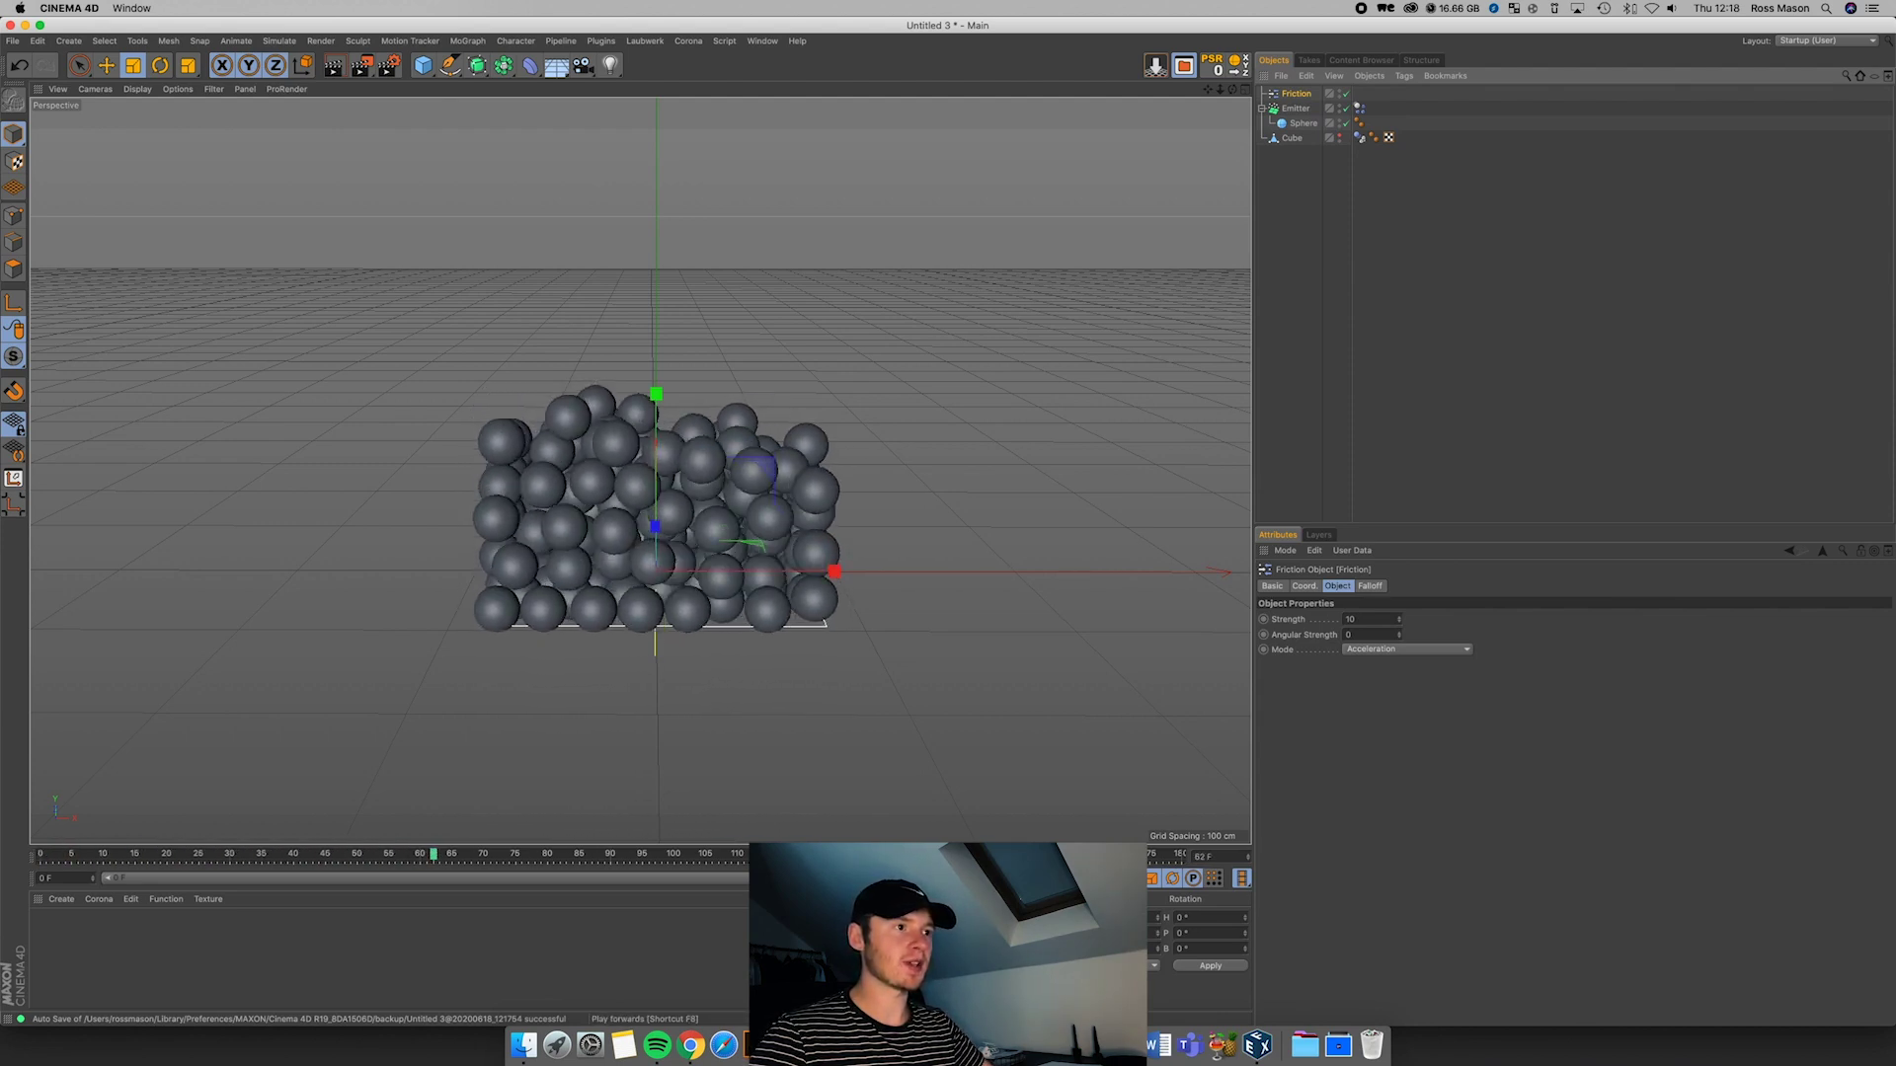
double_click(1358, 619)
type("100")
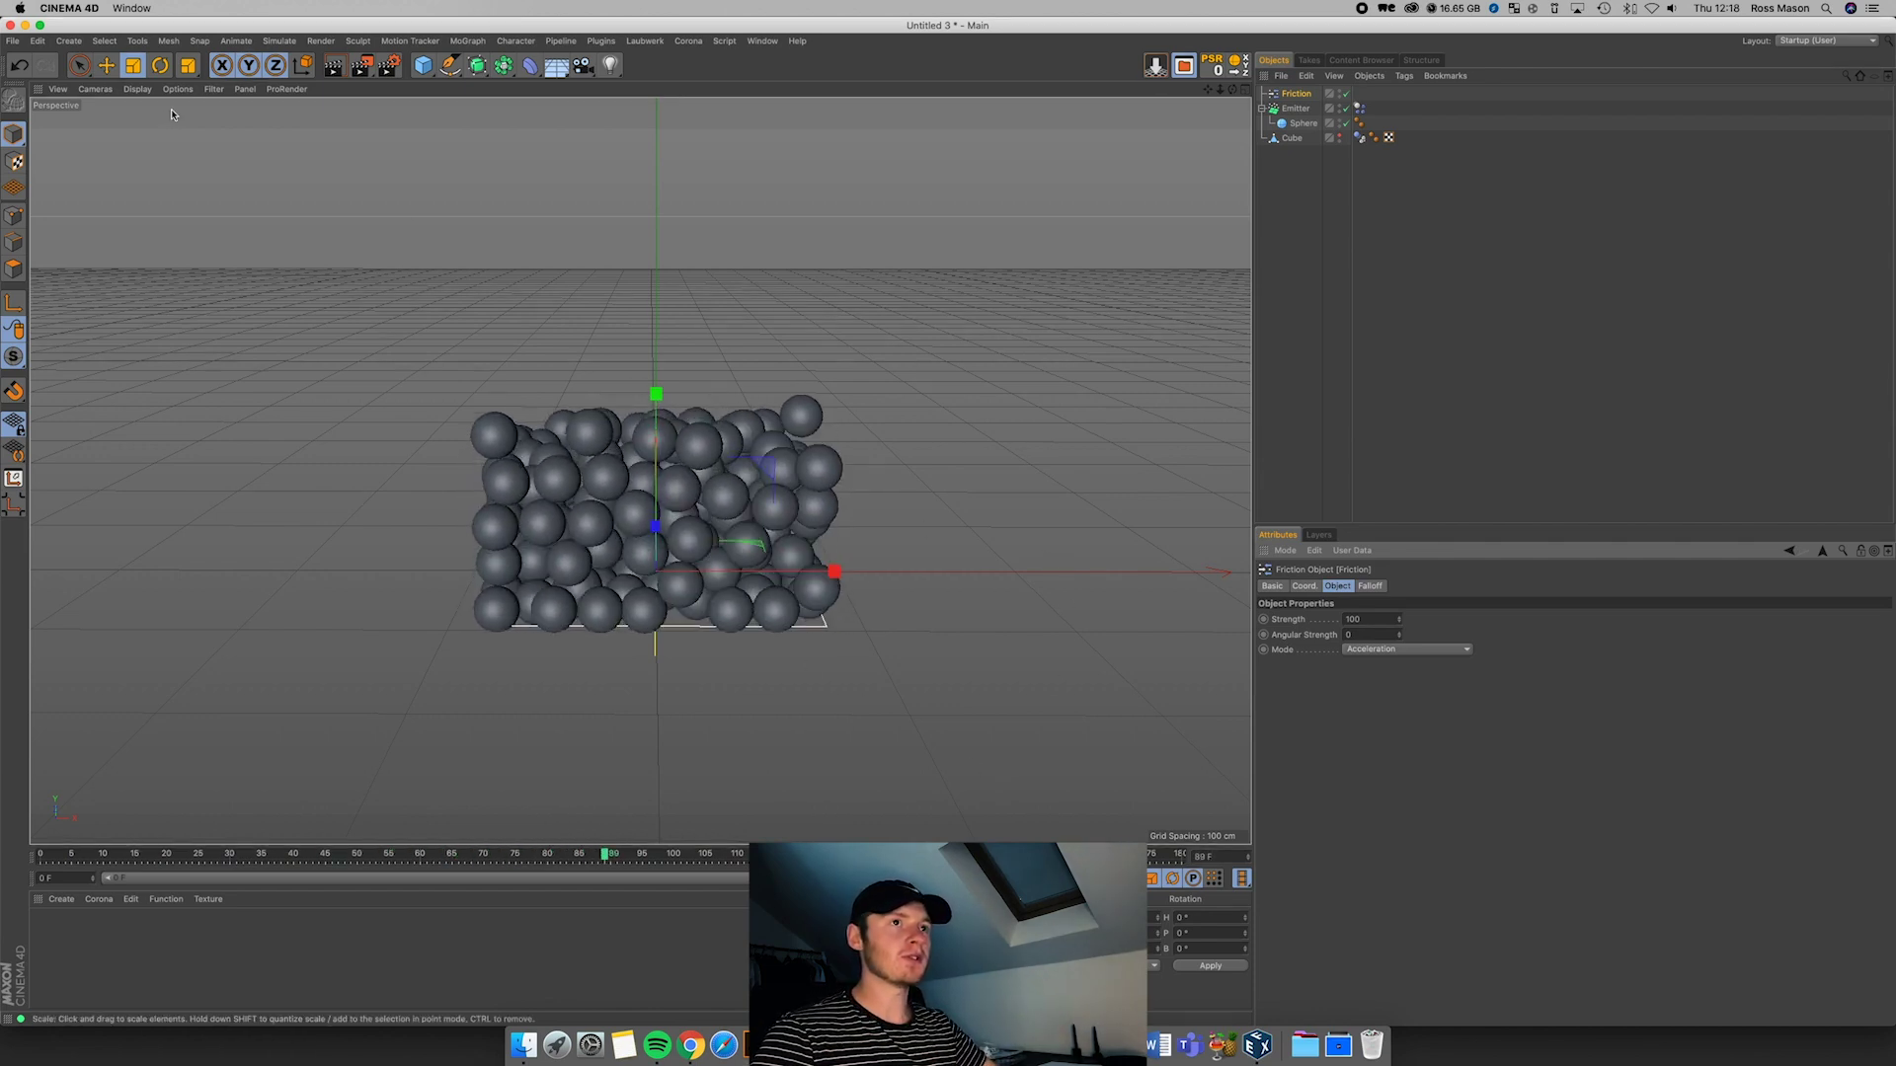
Step: Add a Wind particle modifier, move it to the left of the spheres, and rotate its heading to -90° towards them
left_click(1296, 108)
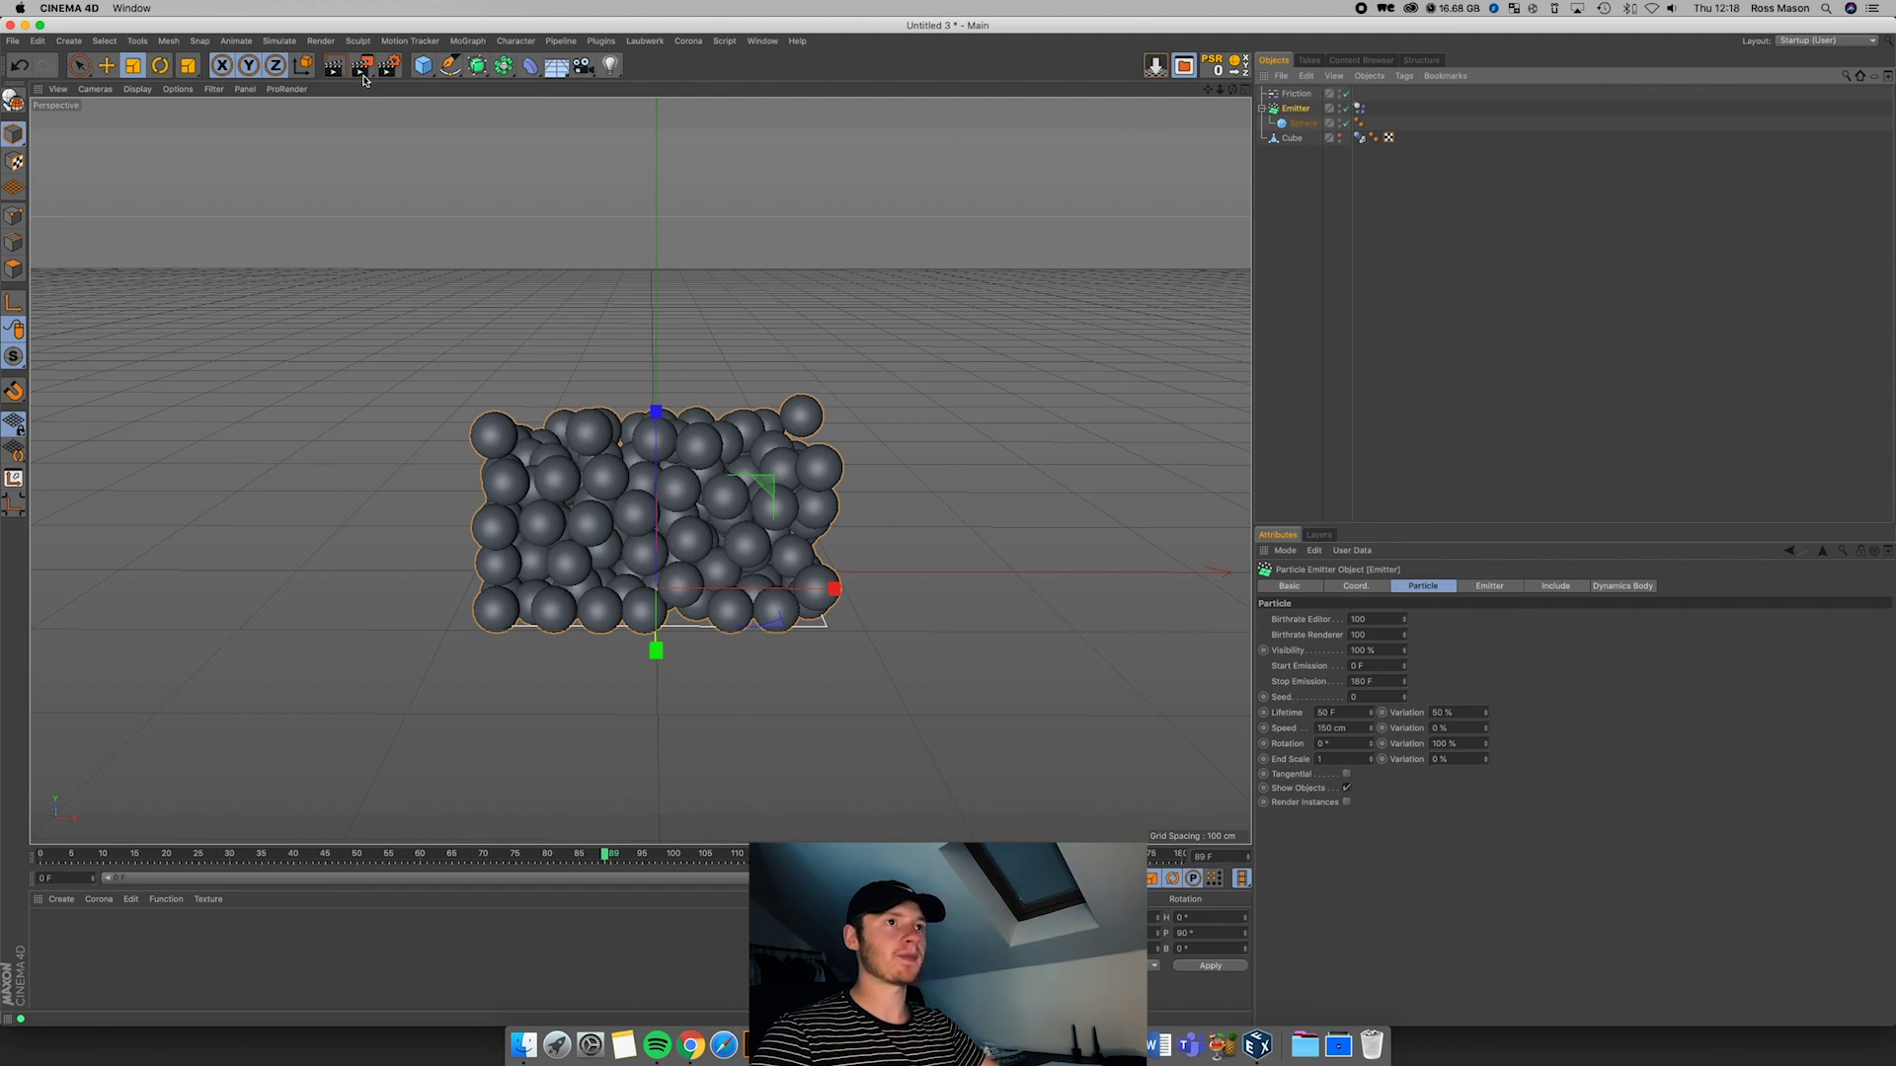
left_click(279, 41)
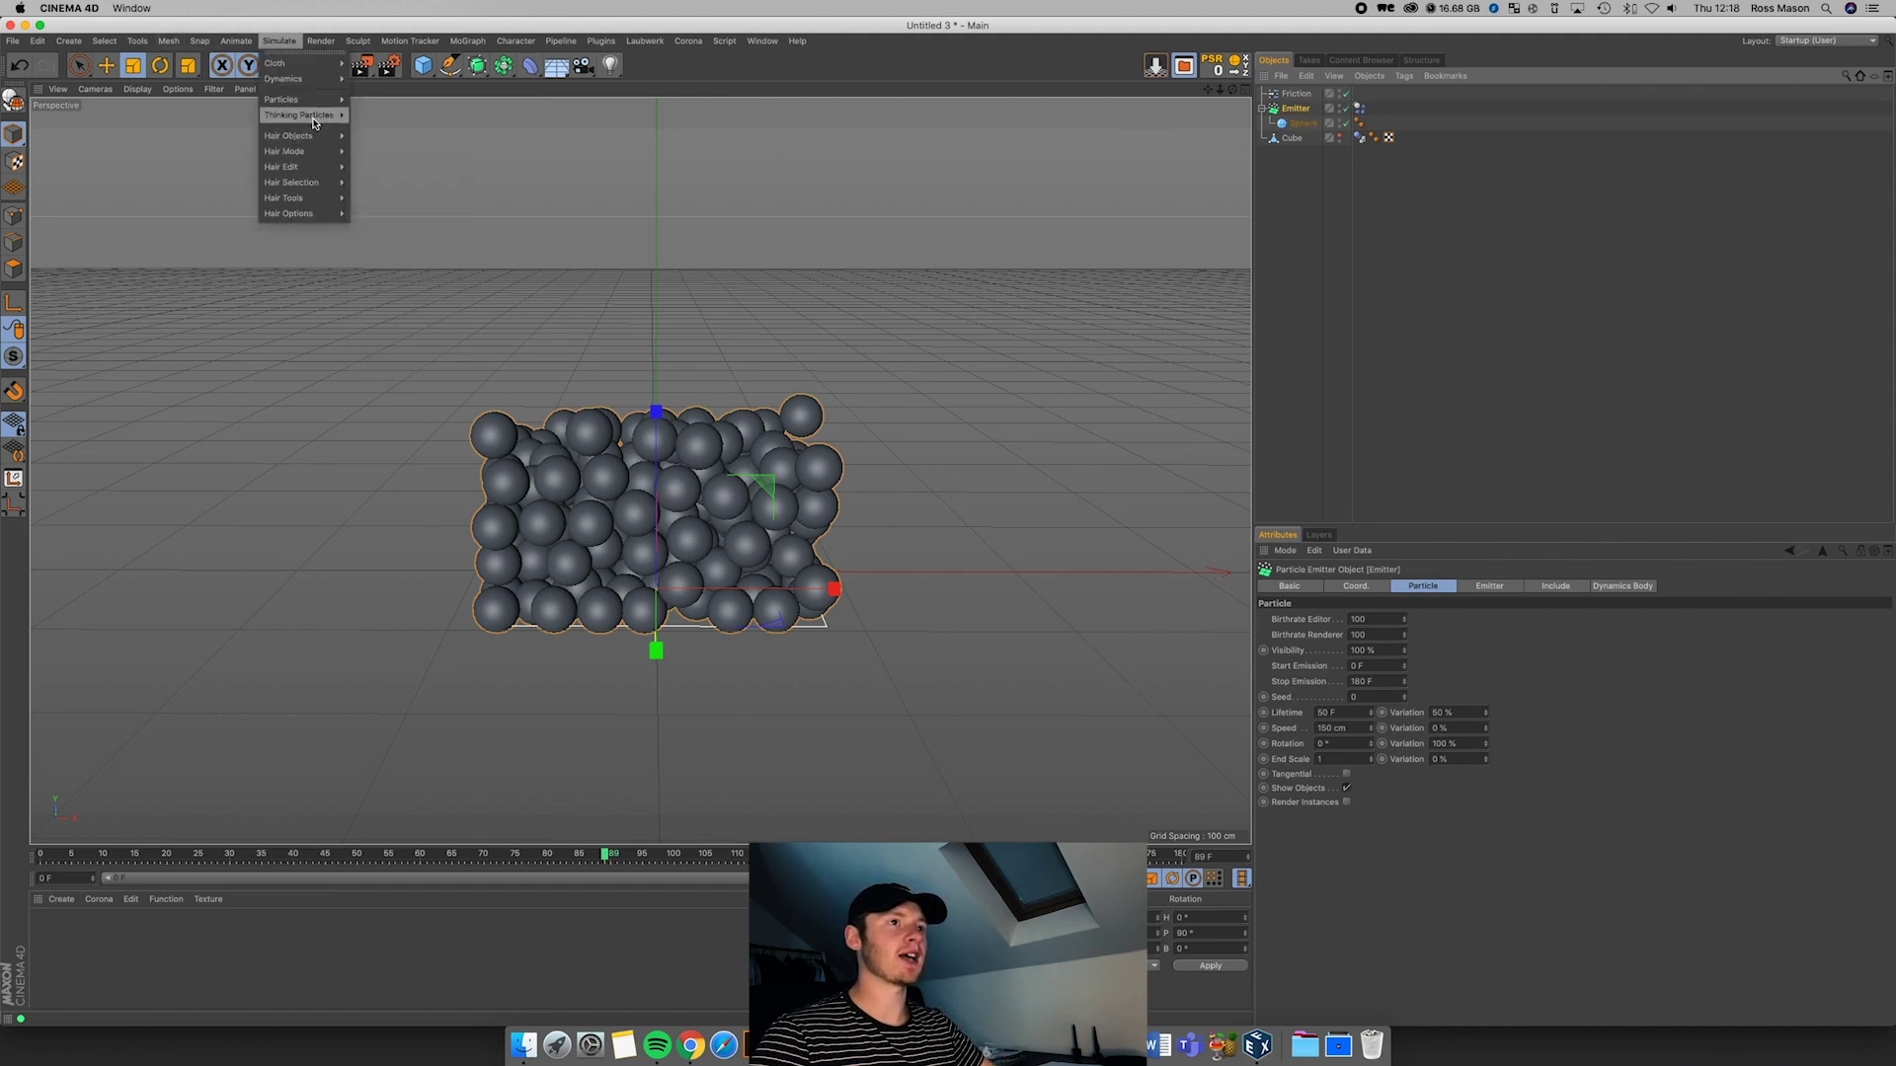
left_click(376, 234)
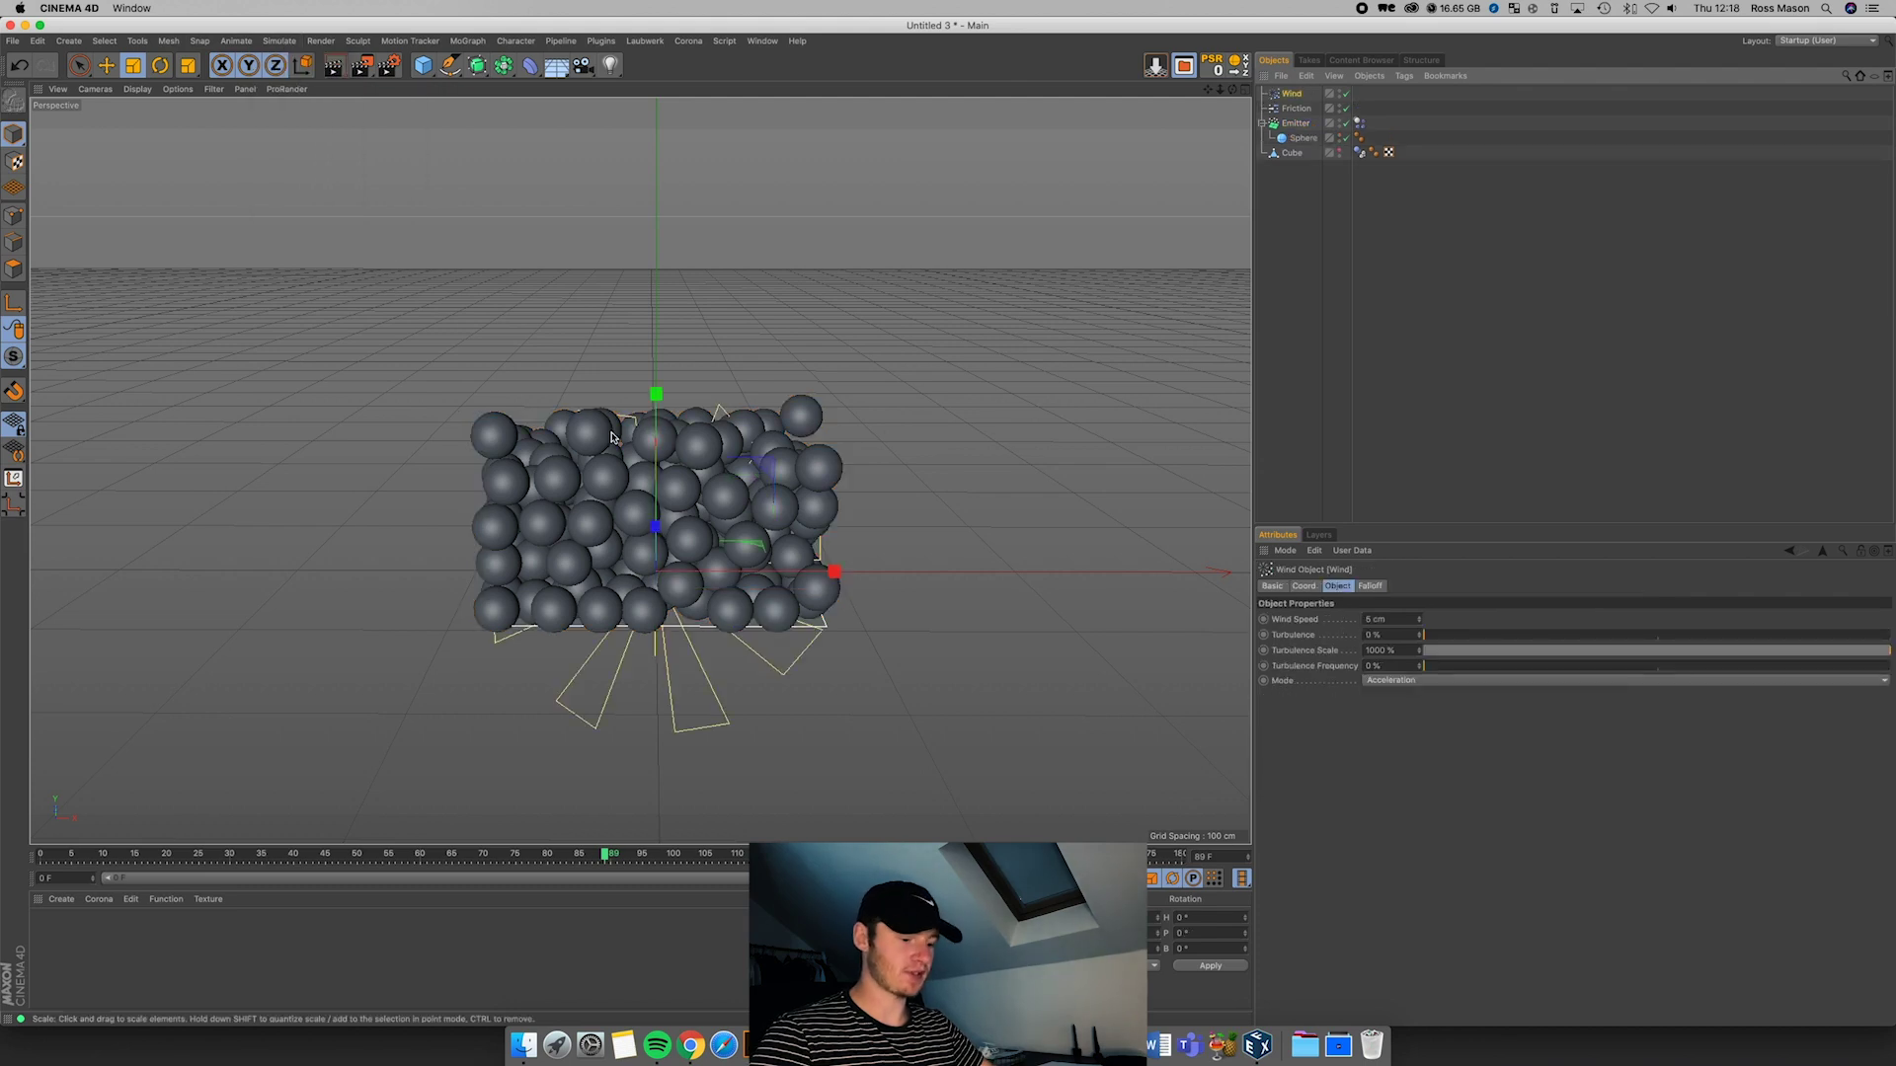
key("e")
left_click_drag(751, 573, 185, 600)
key("r")
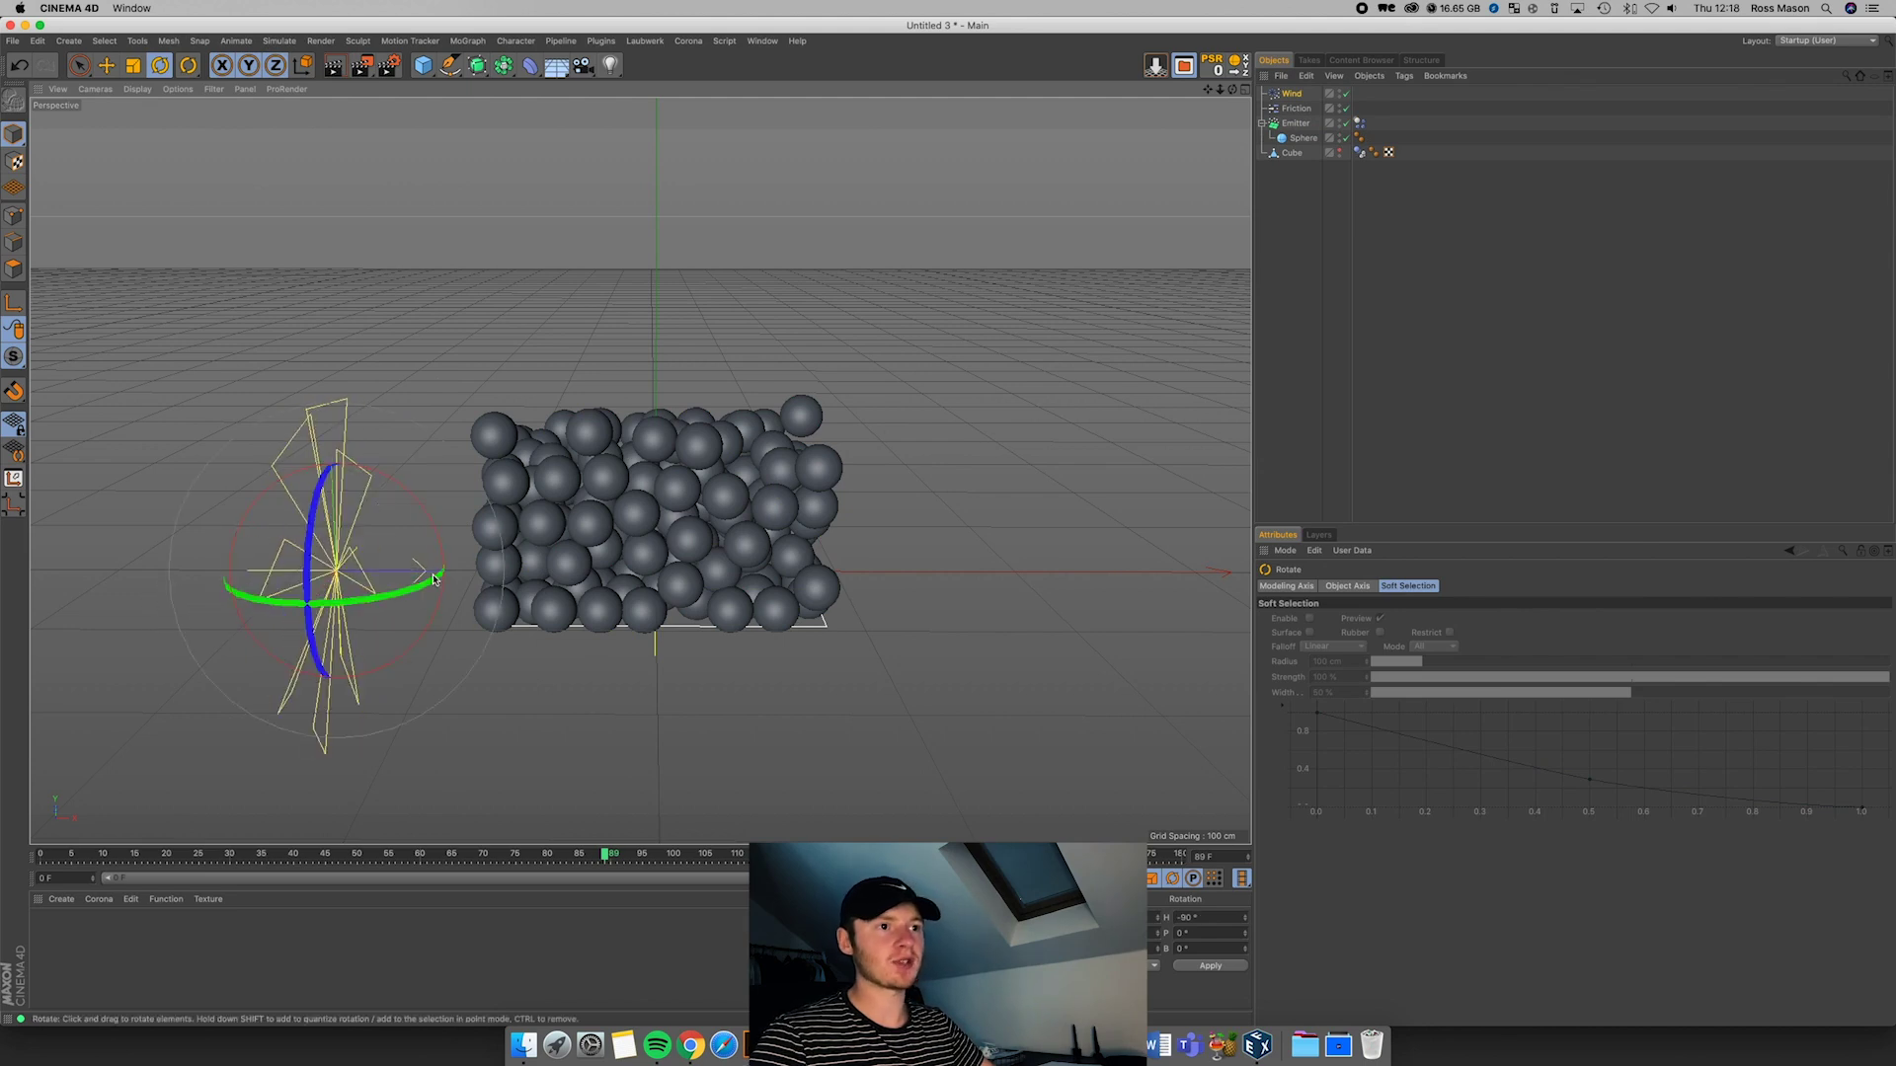
Step: Set the Wind Speed to 50 cm, replay the simulation from the start, and select the Emitter
left_click(1293, 96)
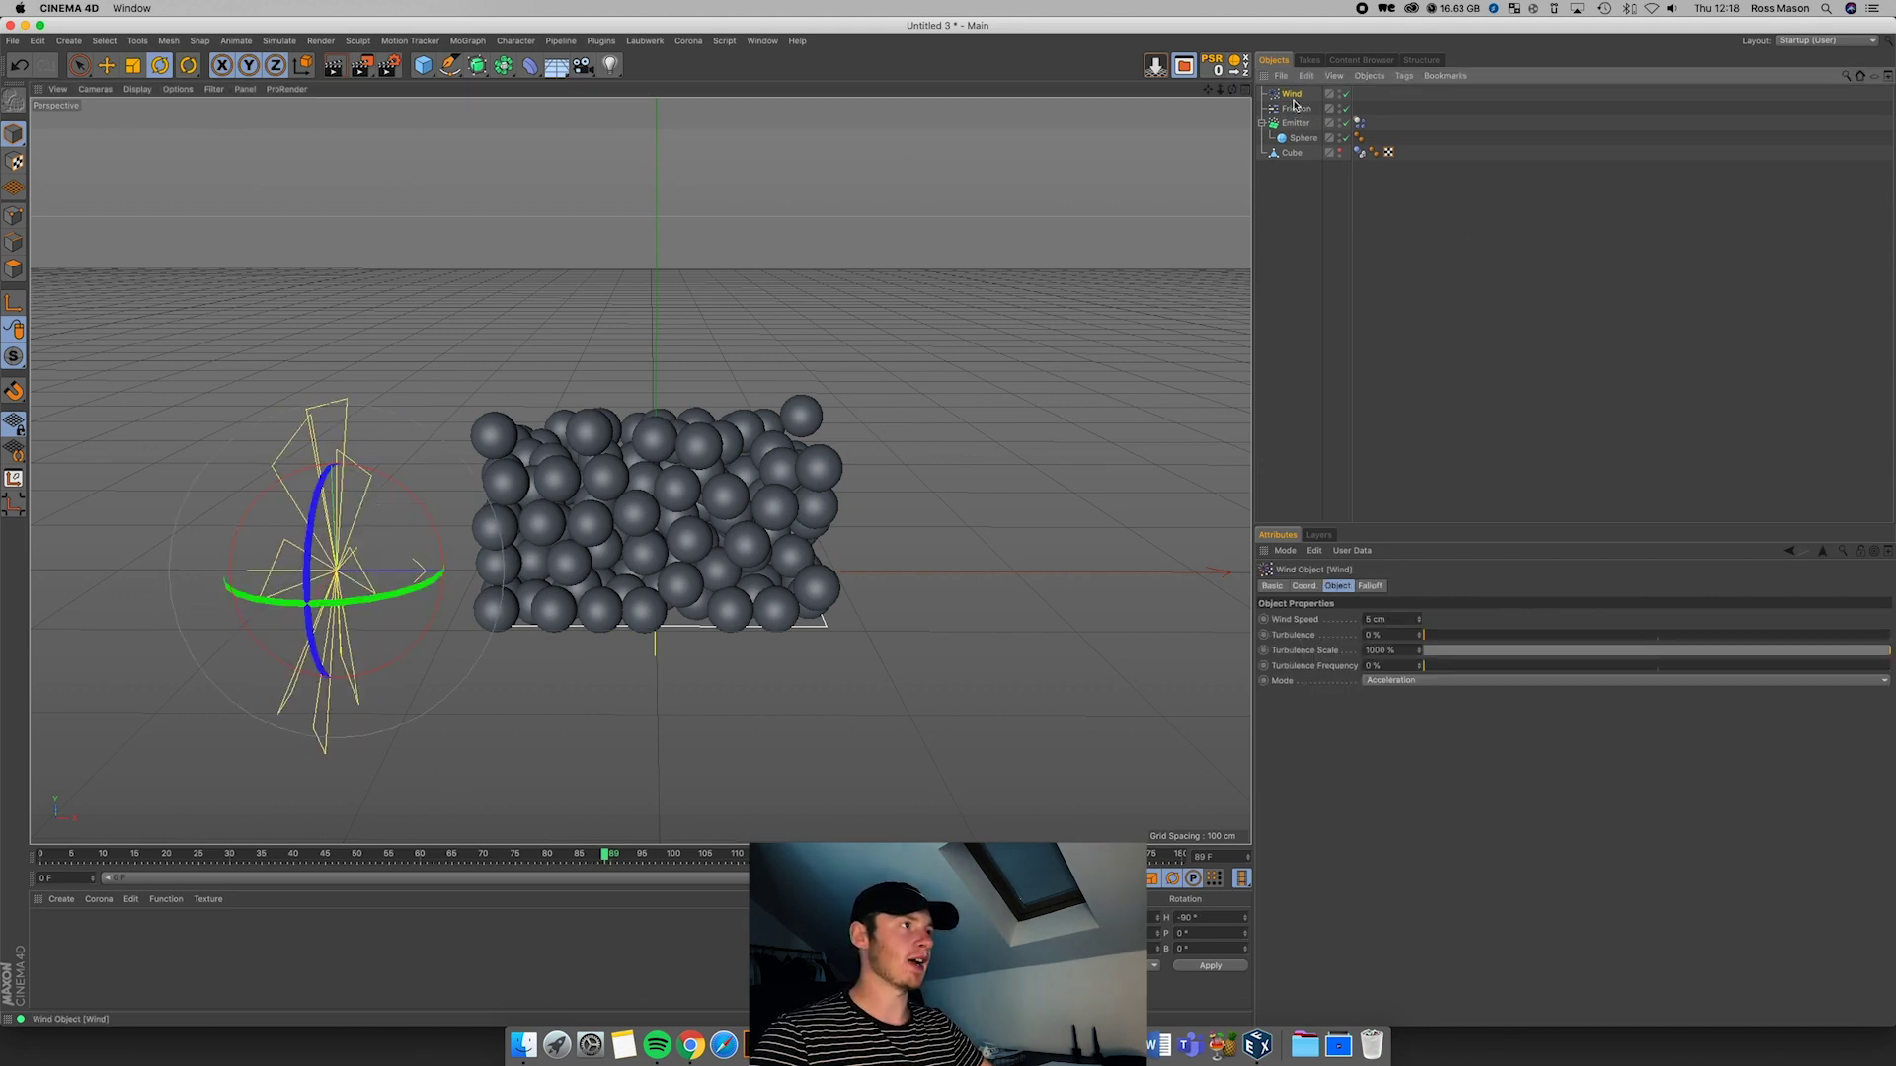
left_click(1369, 619)
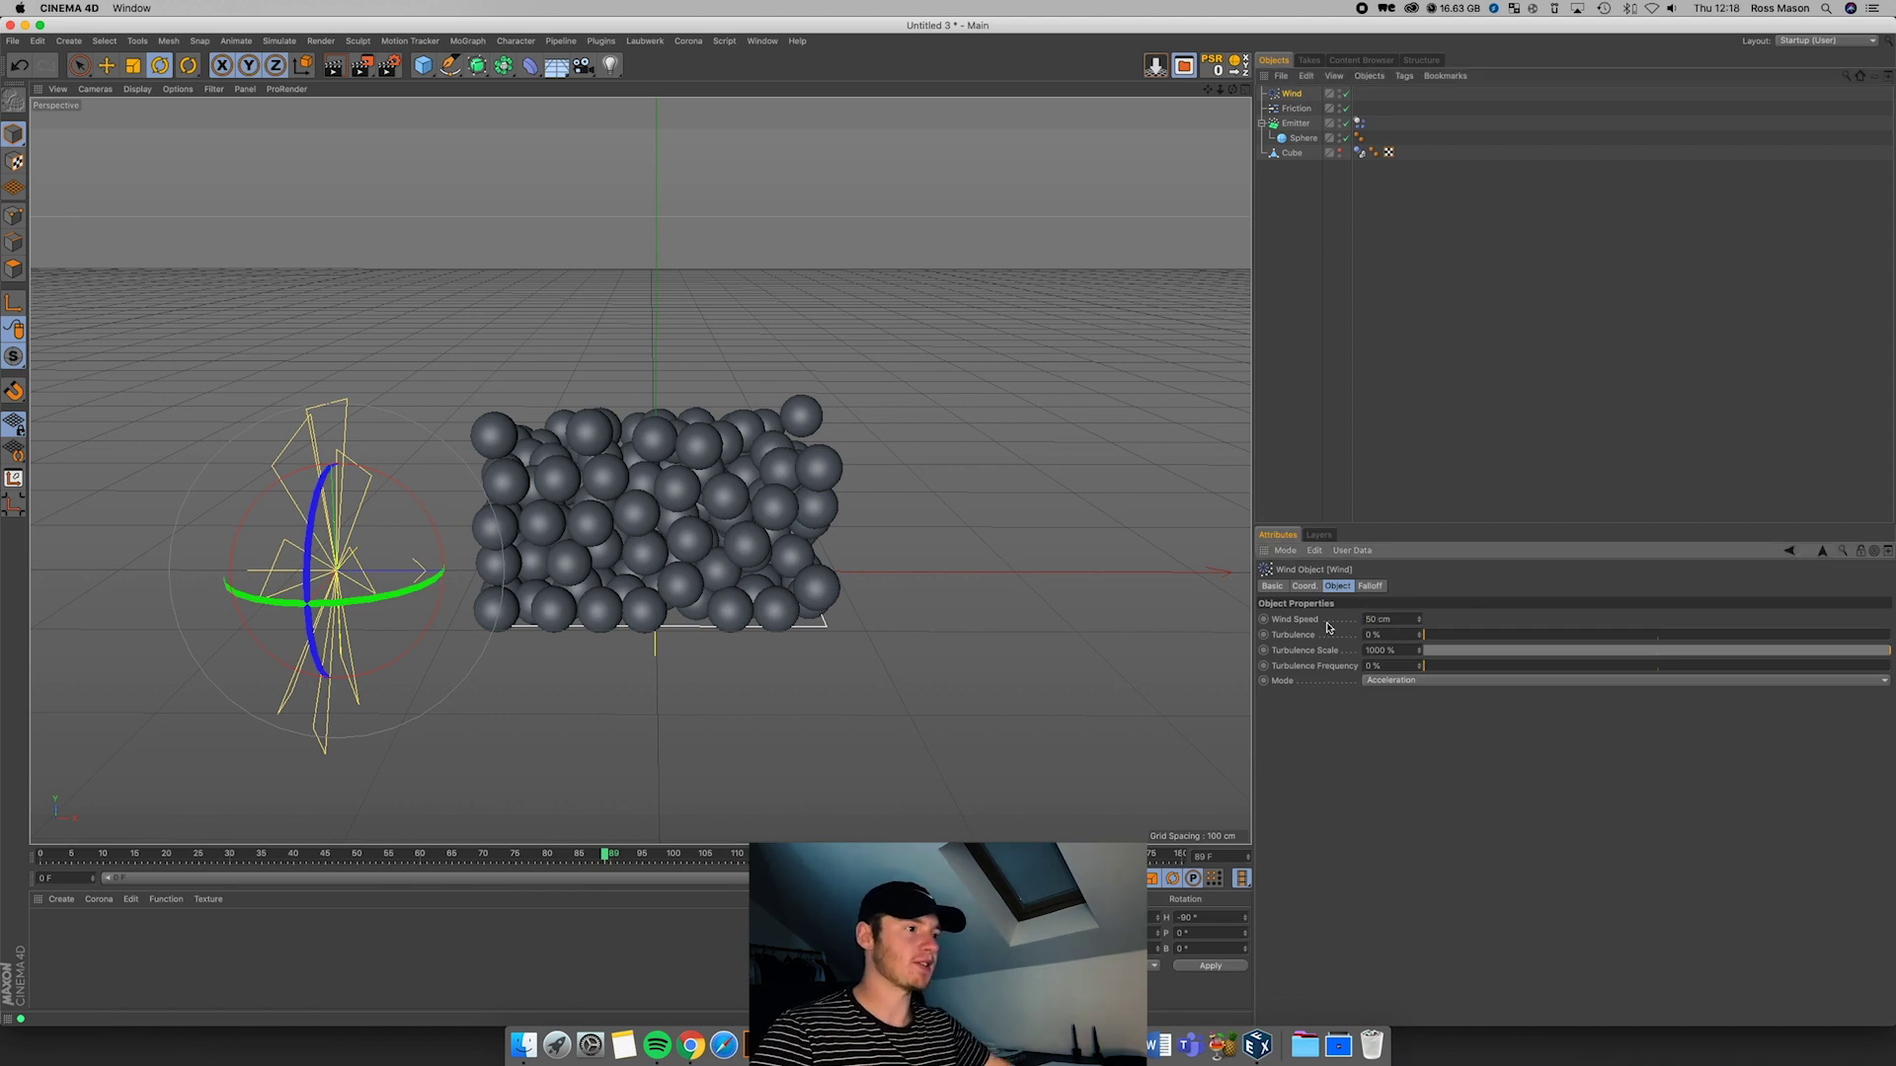
key("shift+f")
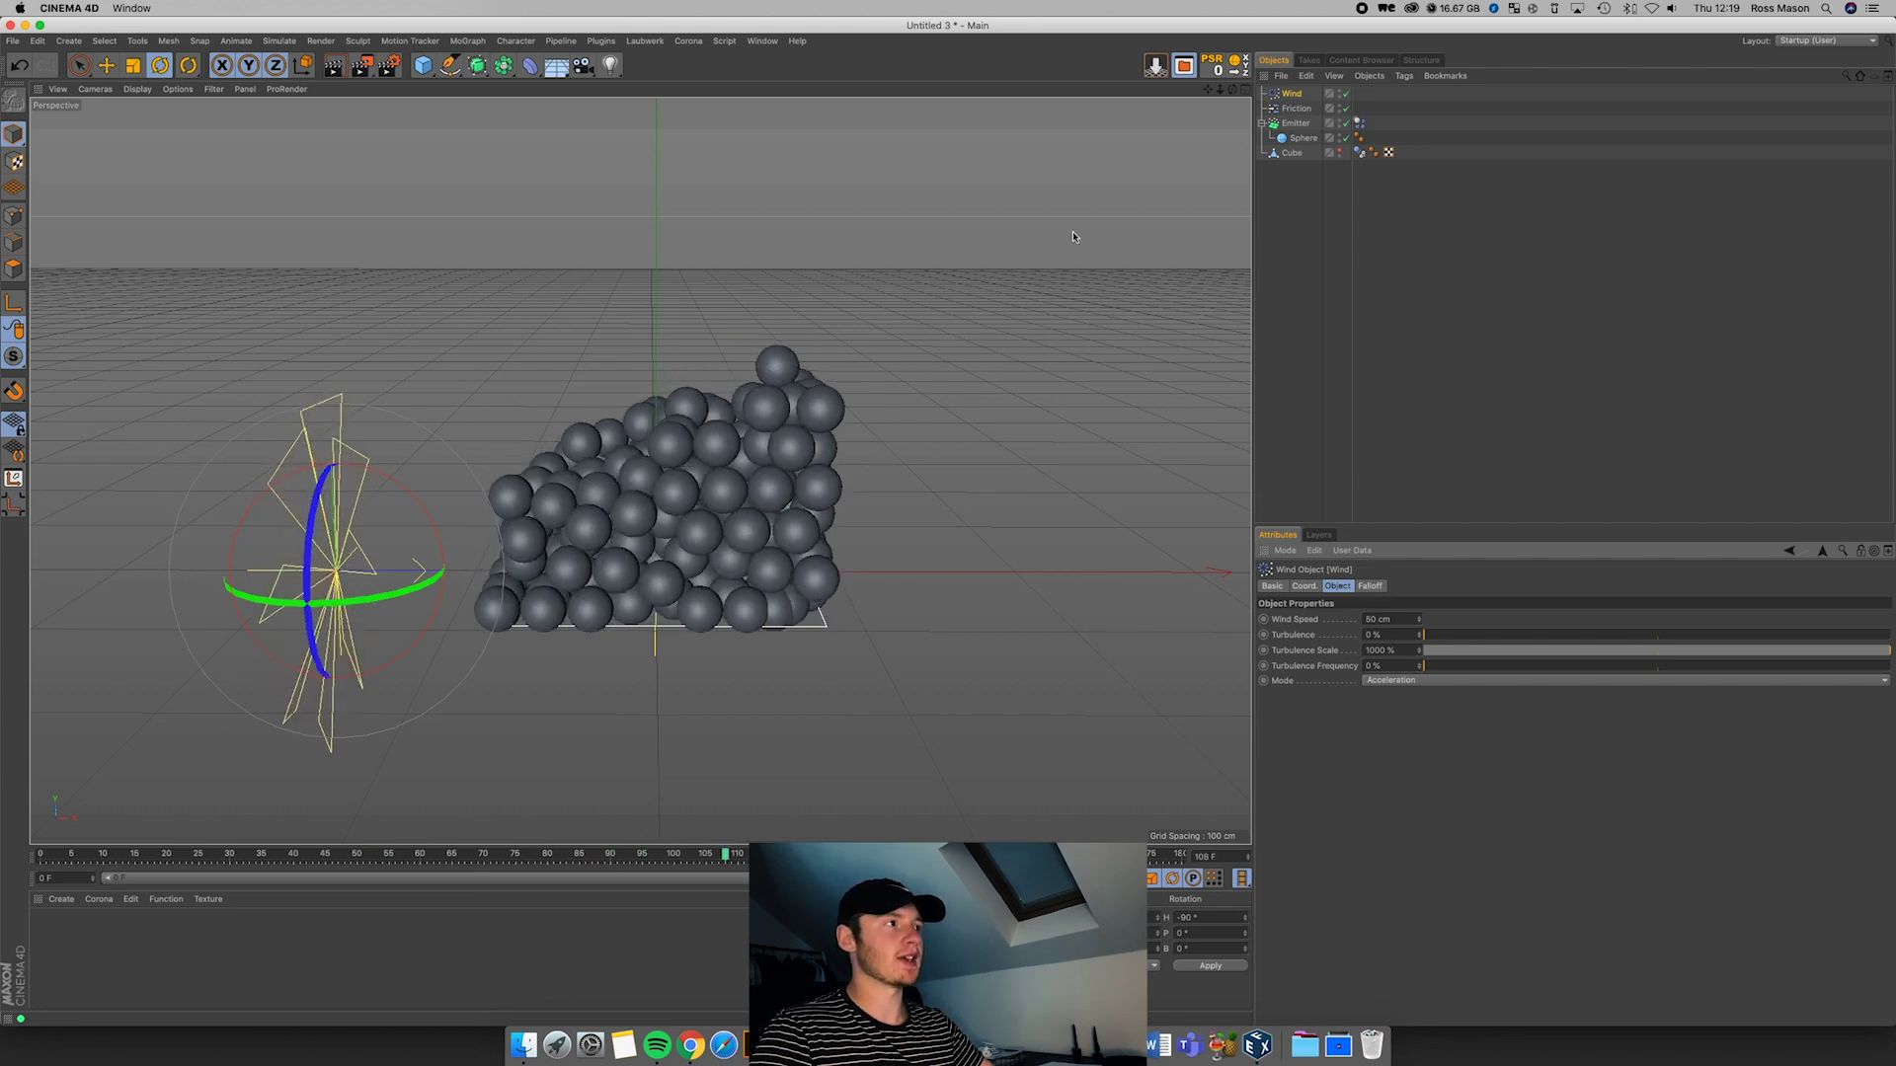
left_click(1294, 122)
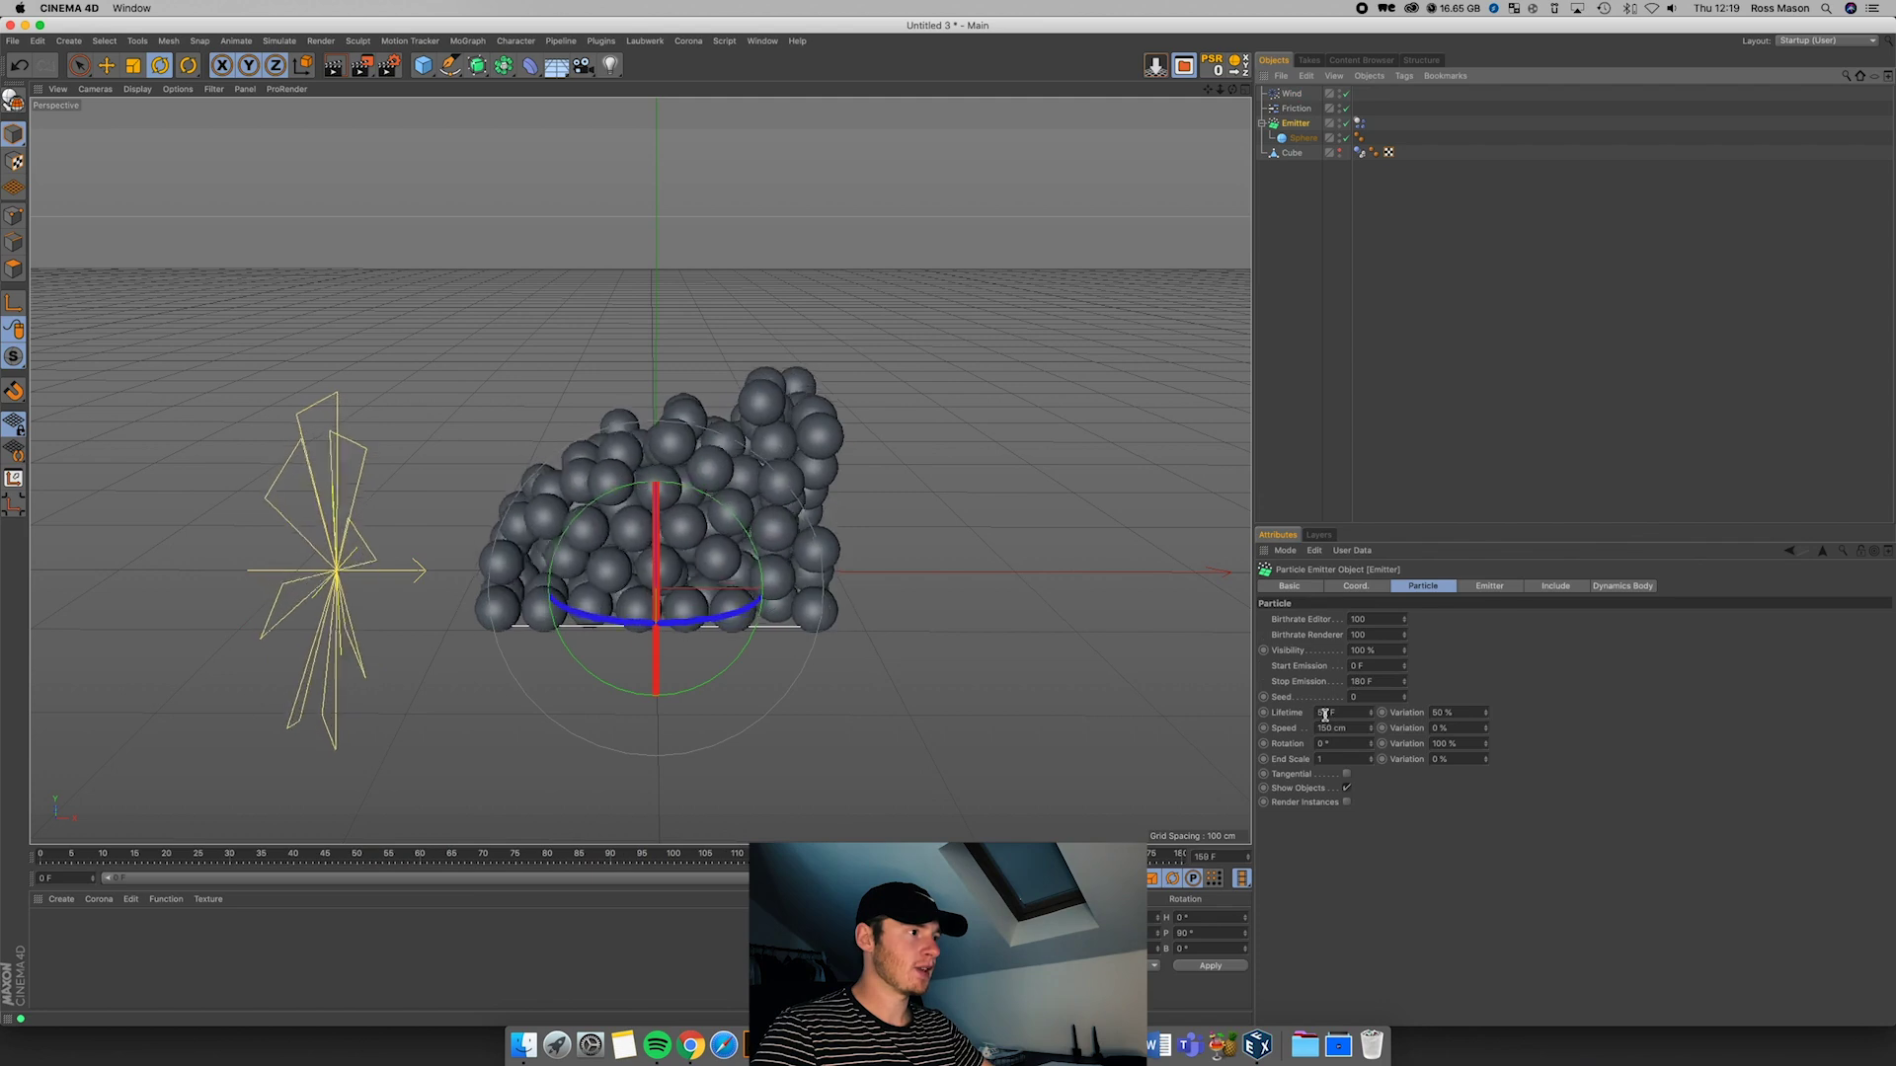
Step: Set the Emitter's particle Lifetime to 600 F and replay the simulation from the start
left_click_drag(1325, 715, 1292, 721)
type("60")
key("Return")
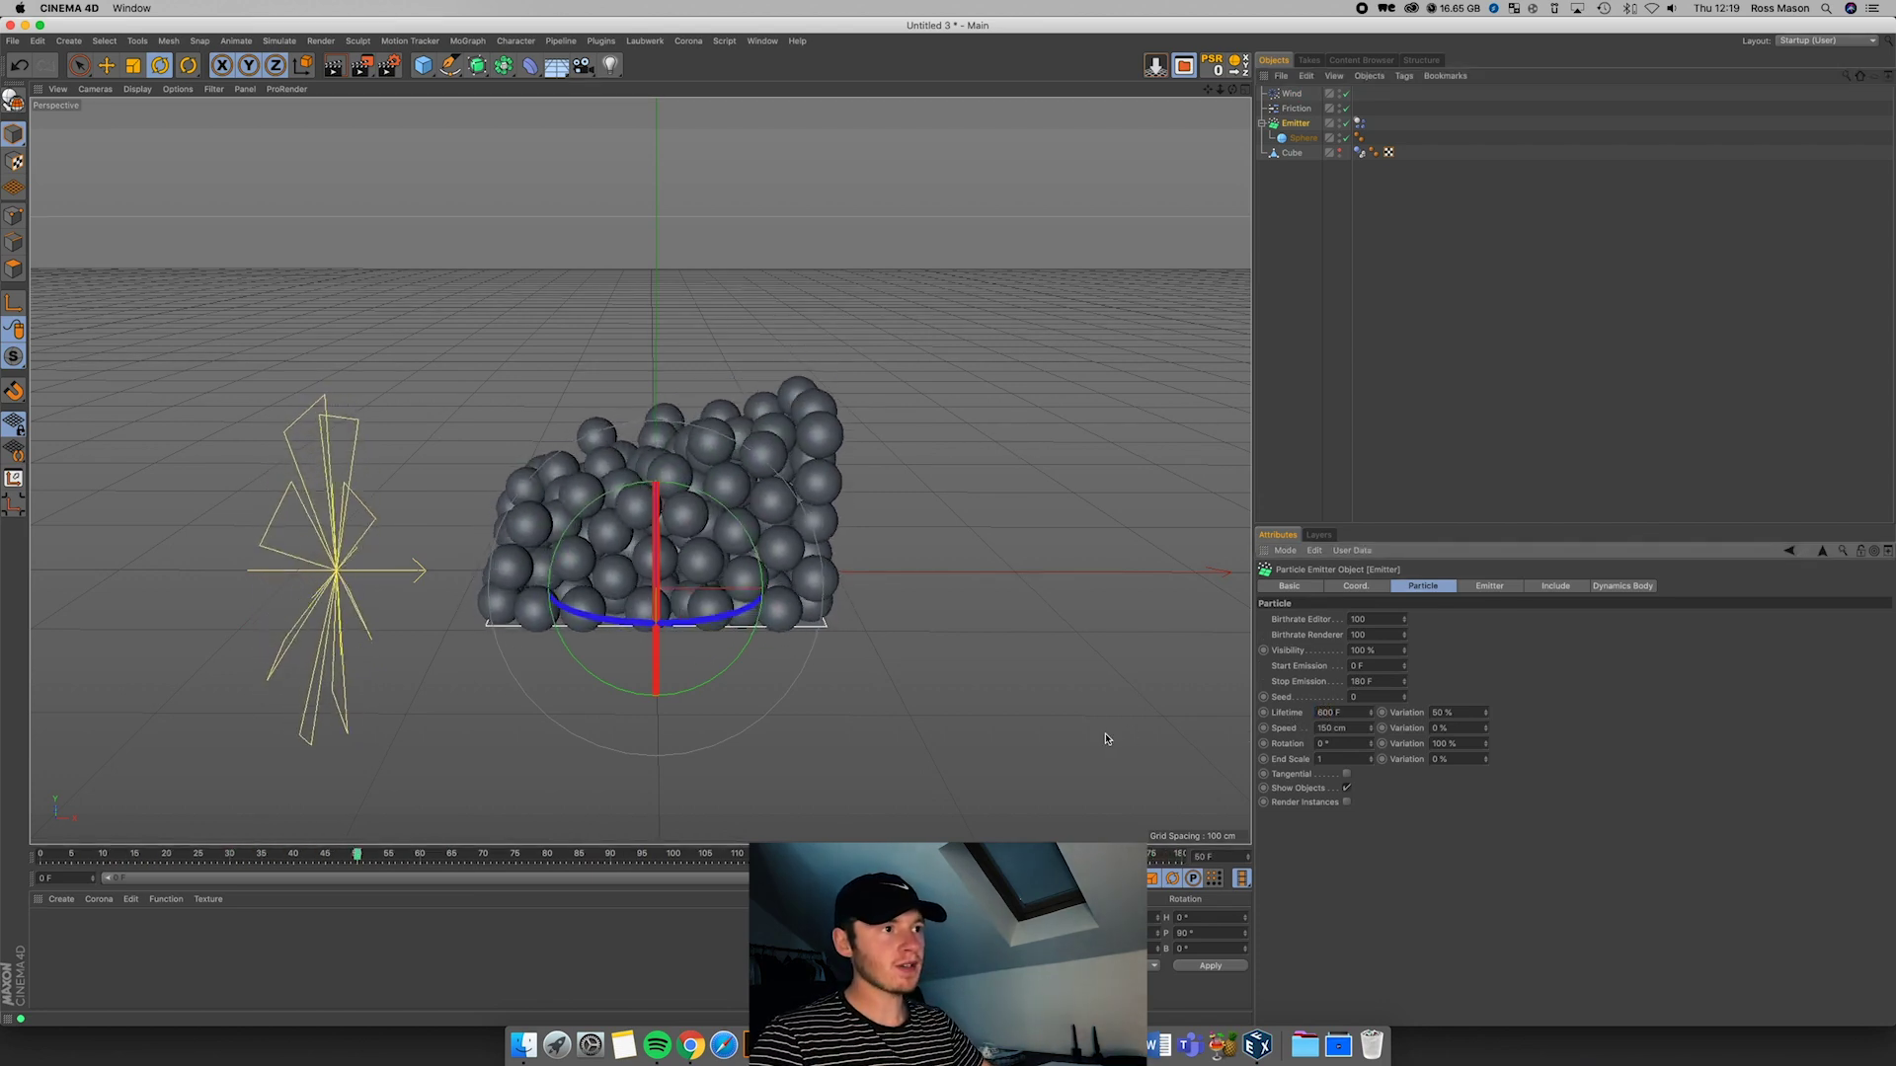
left_click(906, 878)
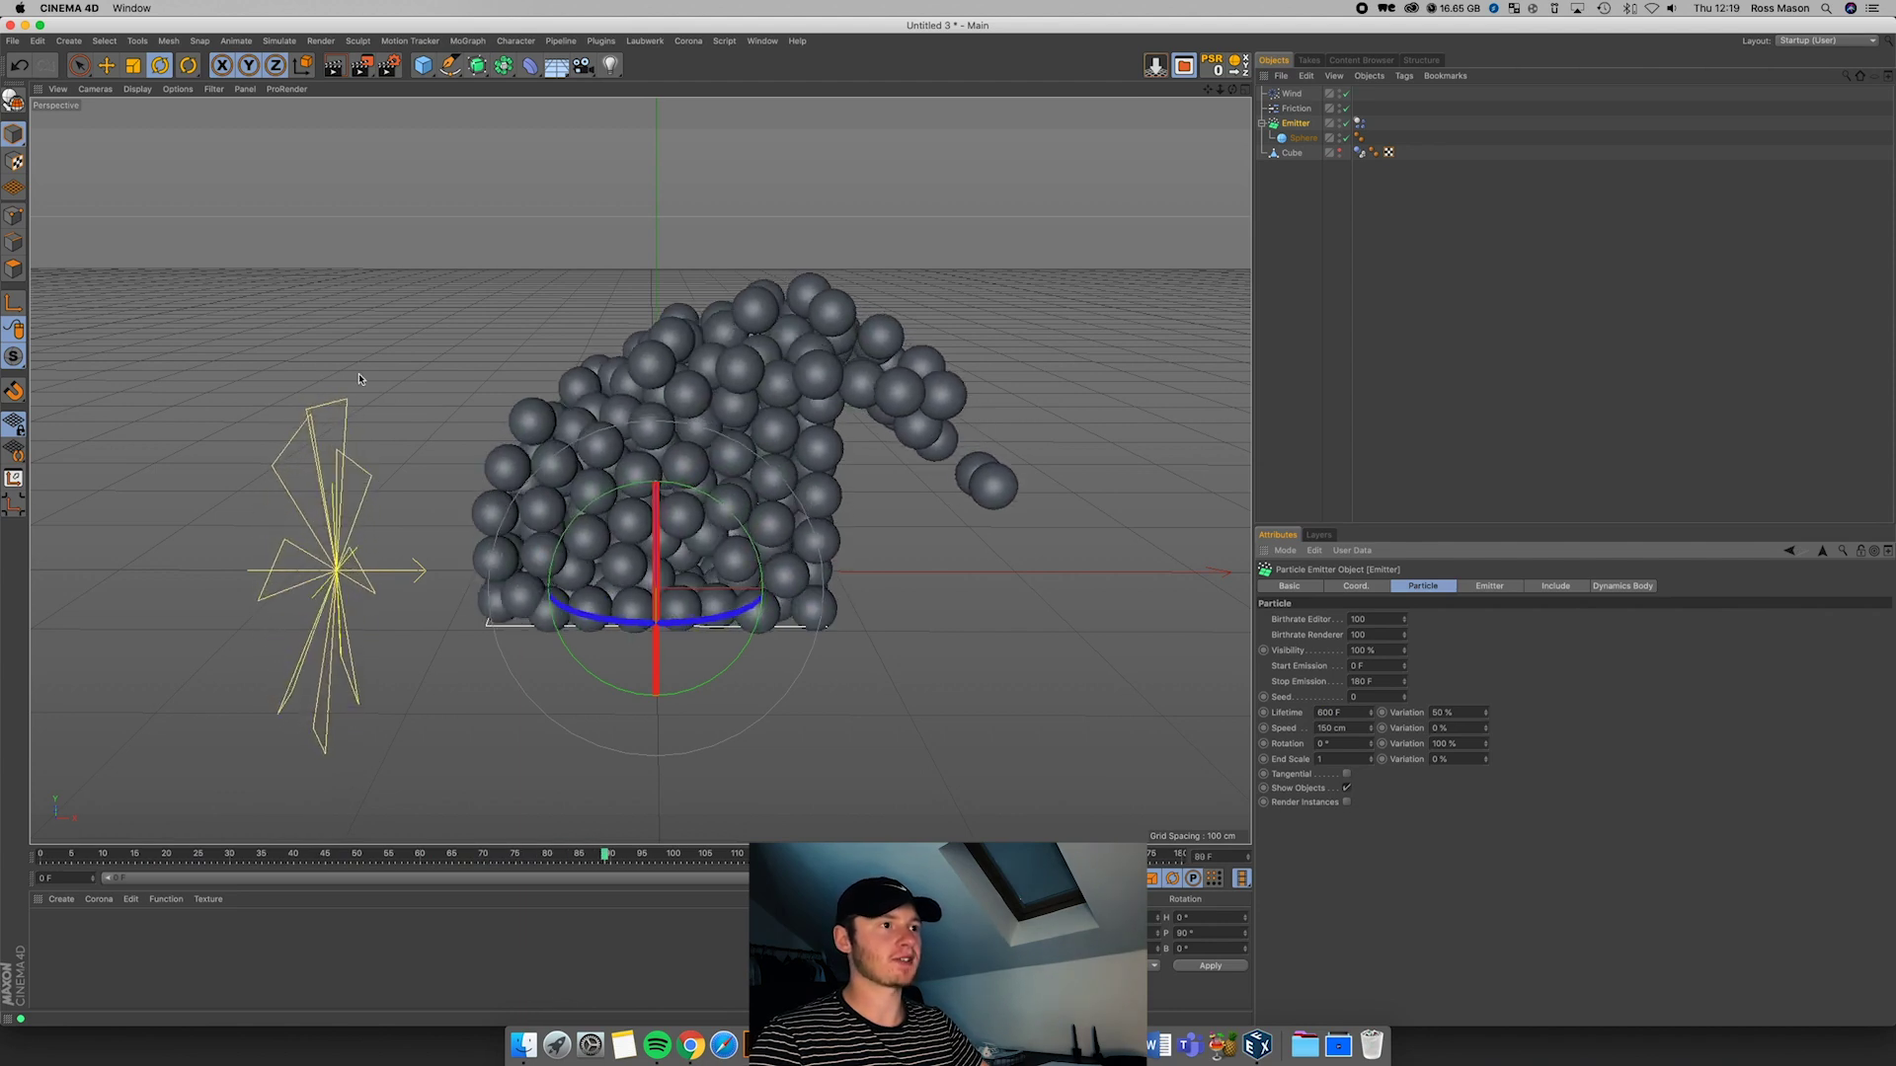
Step: Try a Wind Speed of 200 cm in a replay of the simulation, and delete the Wind modifier from the scene
left_click(1292, 93)
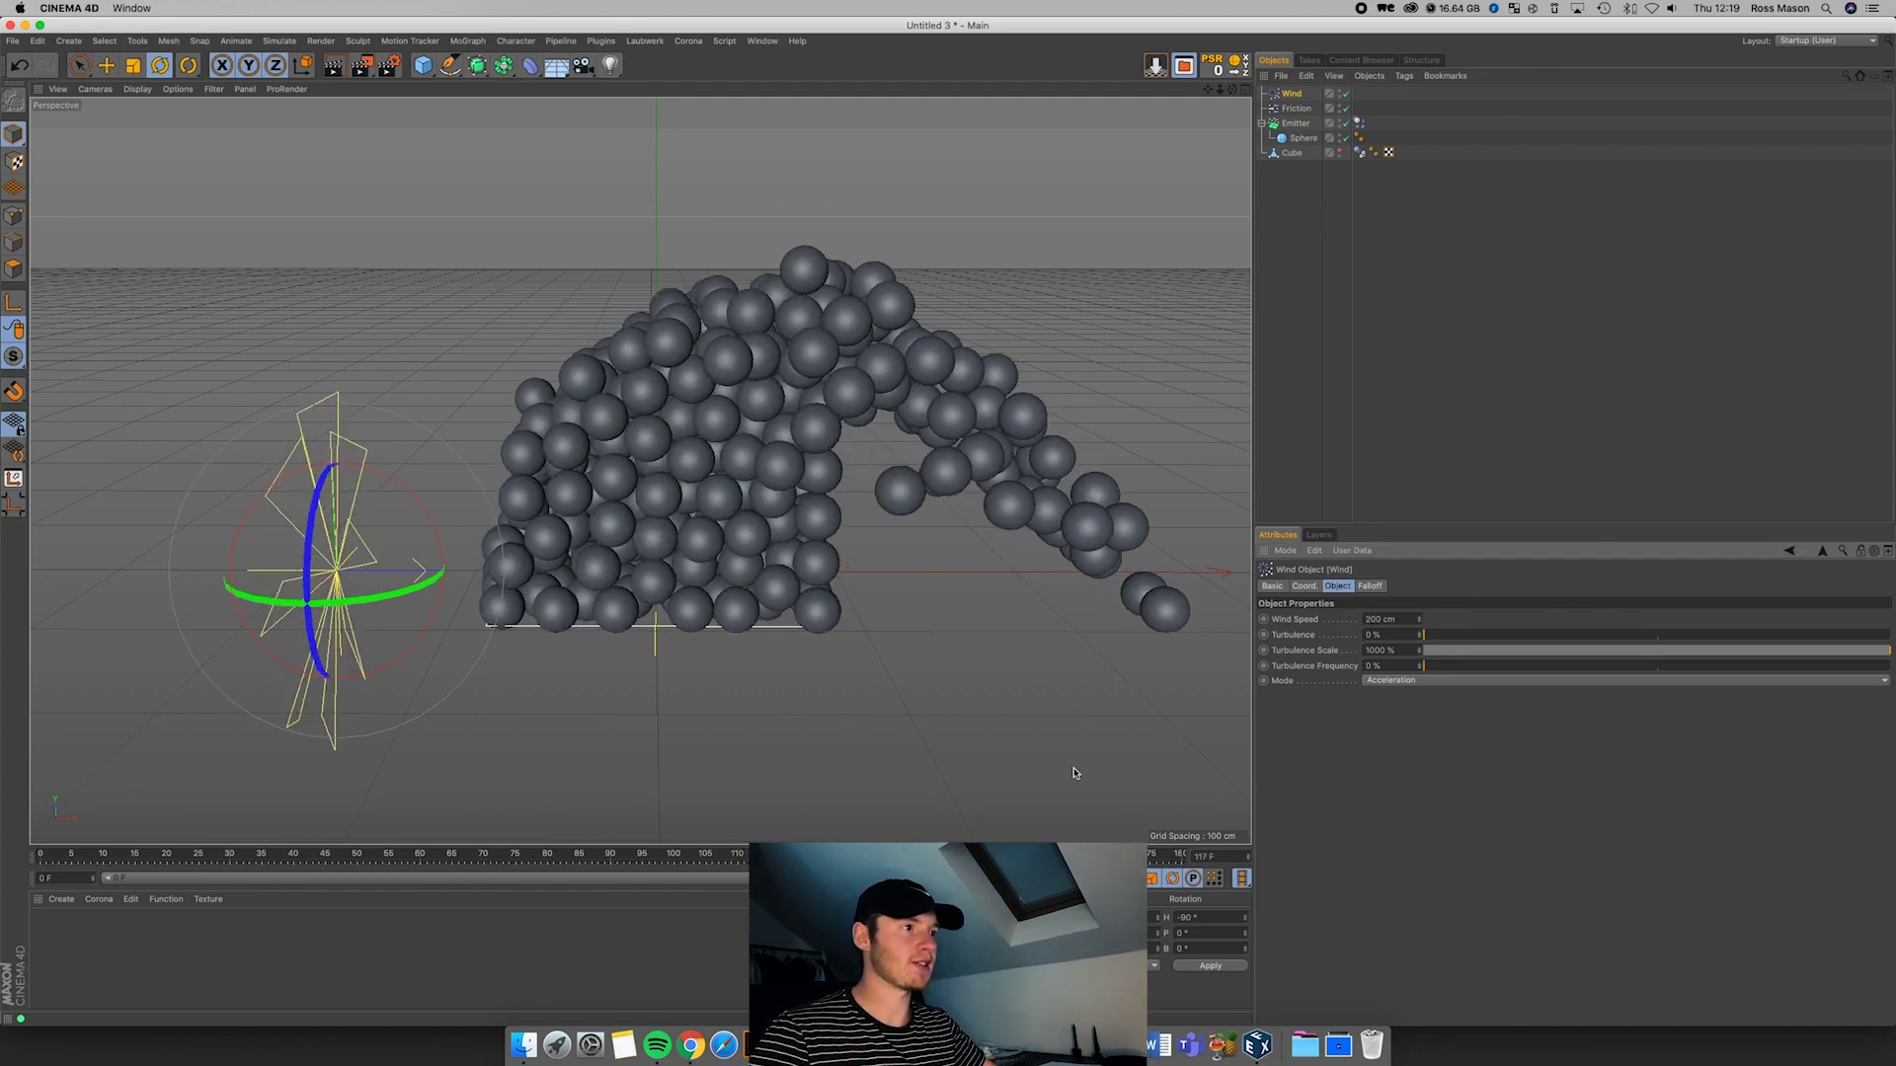
left_click(909, 878)
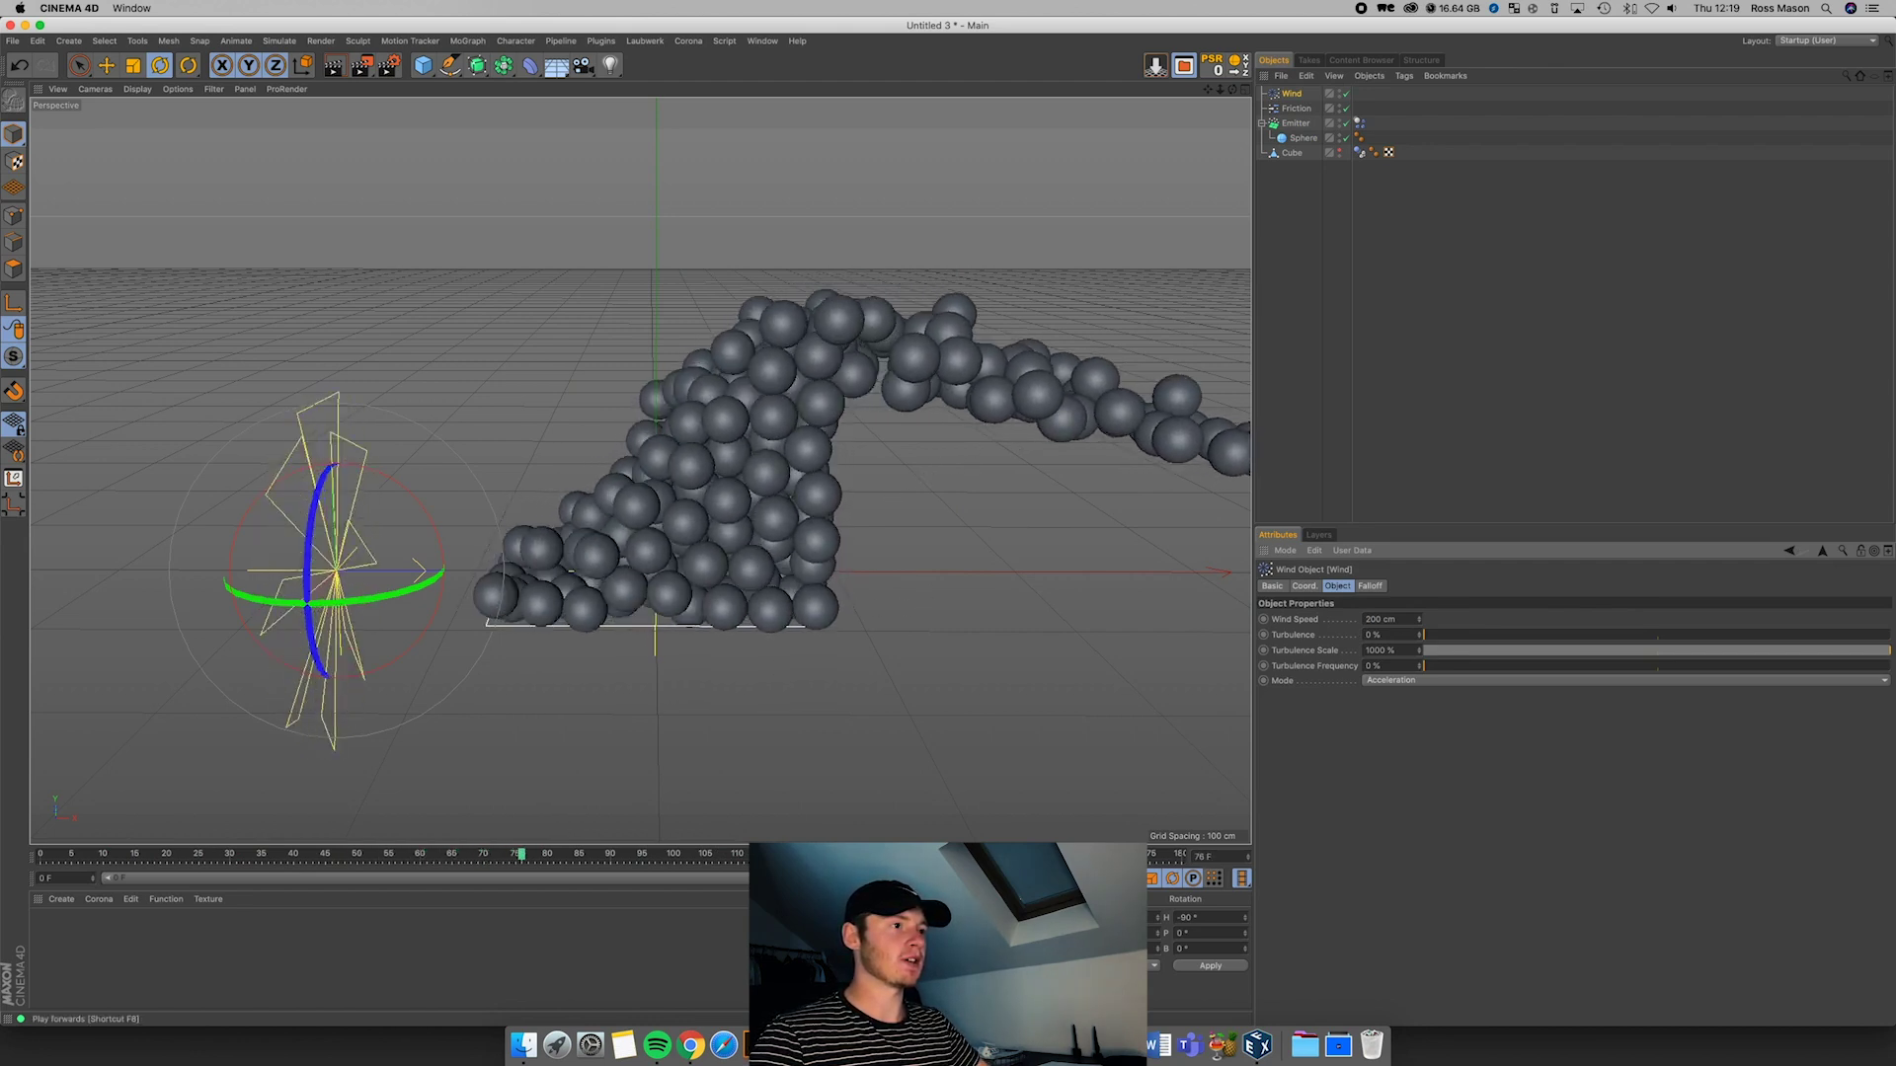
key("Delete")
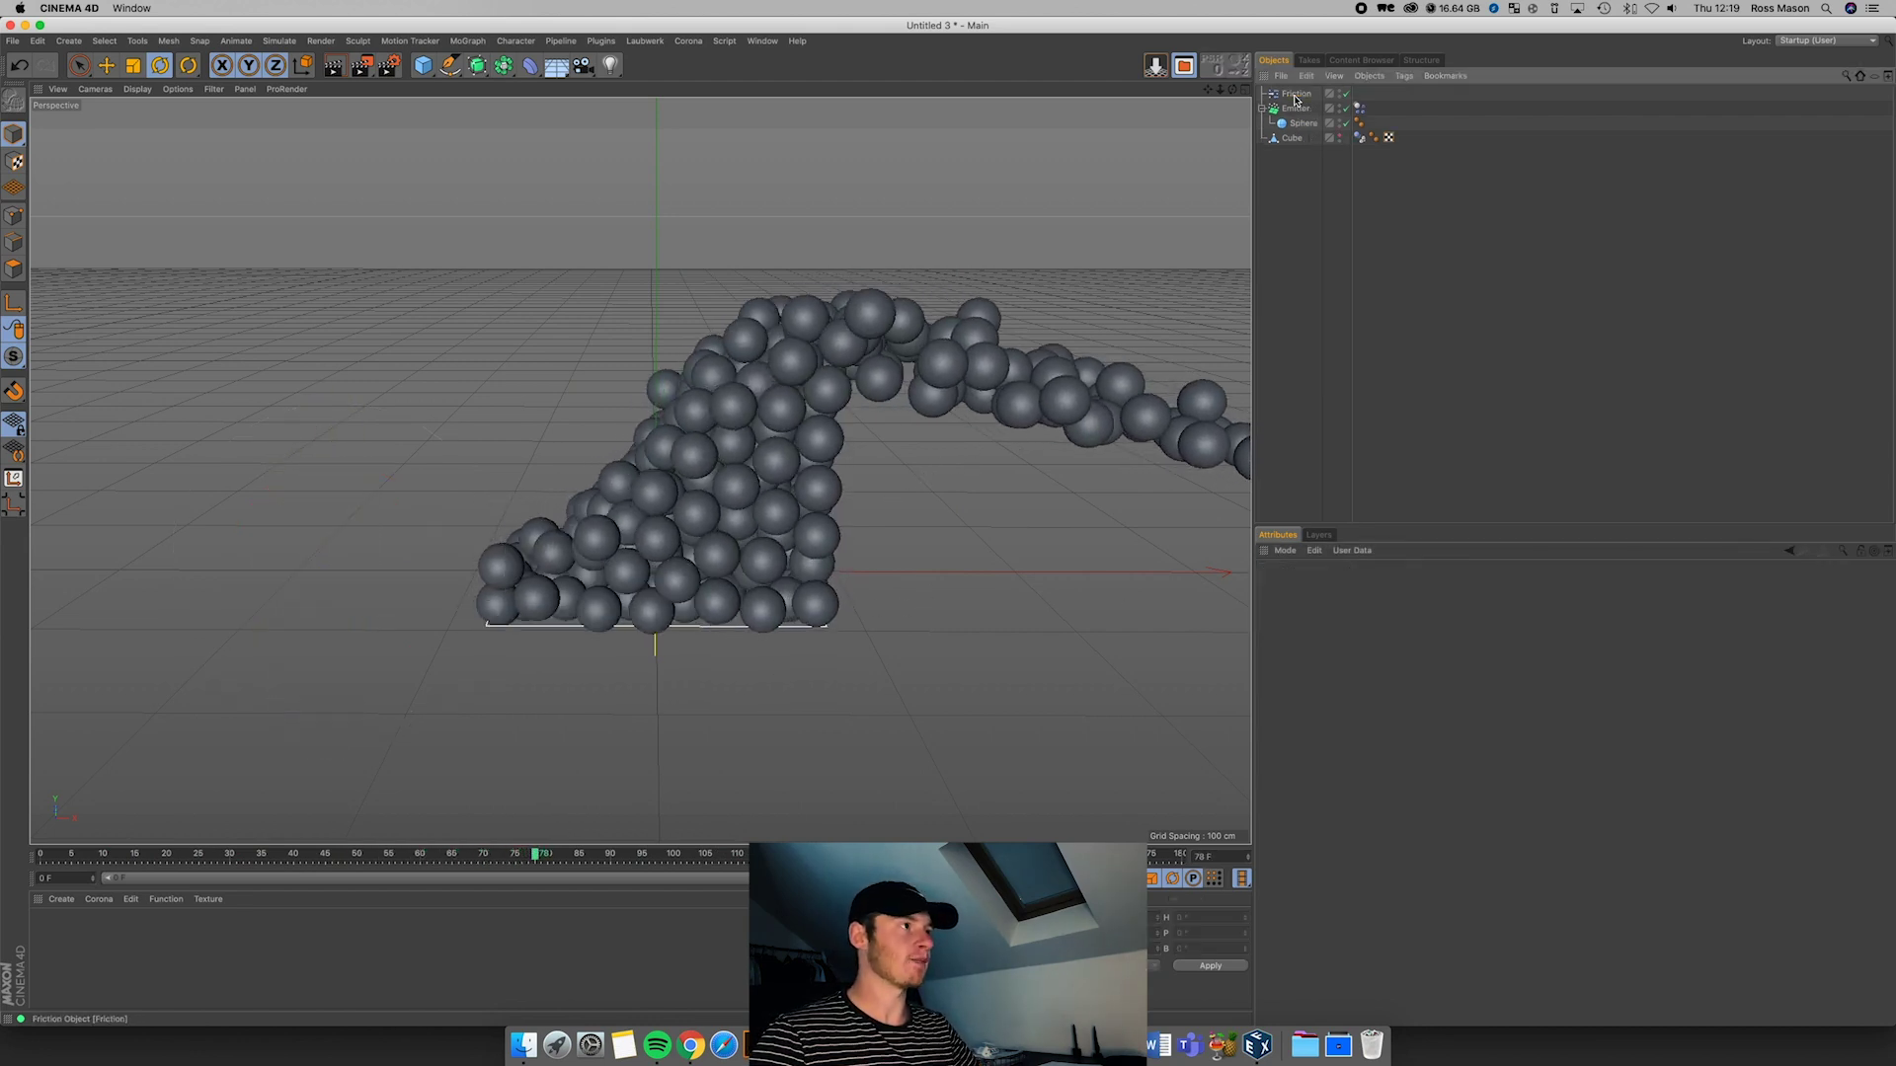
left_click(1298, 108)
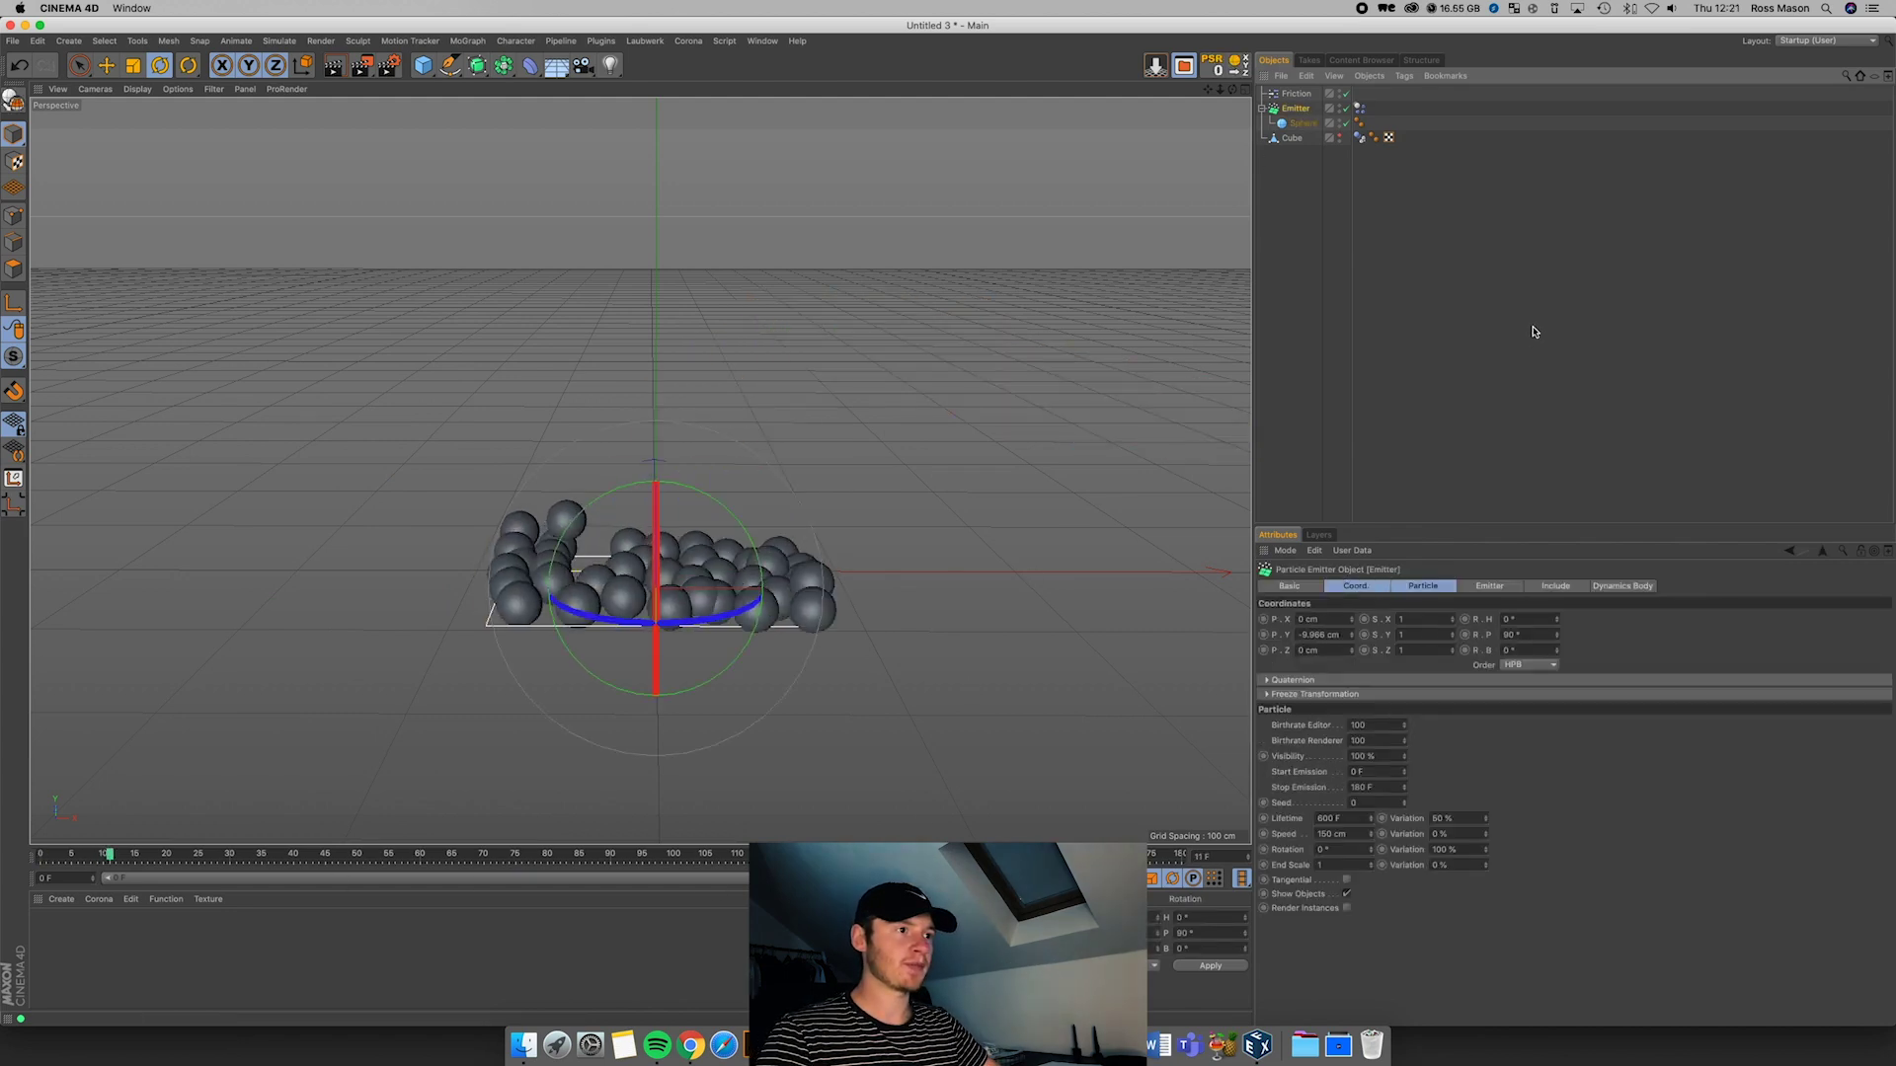
left_click(1369, 397)
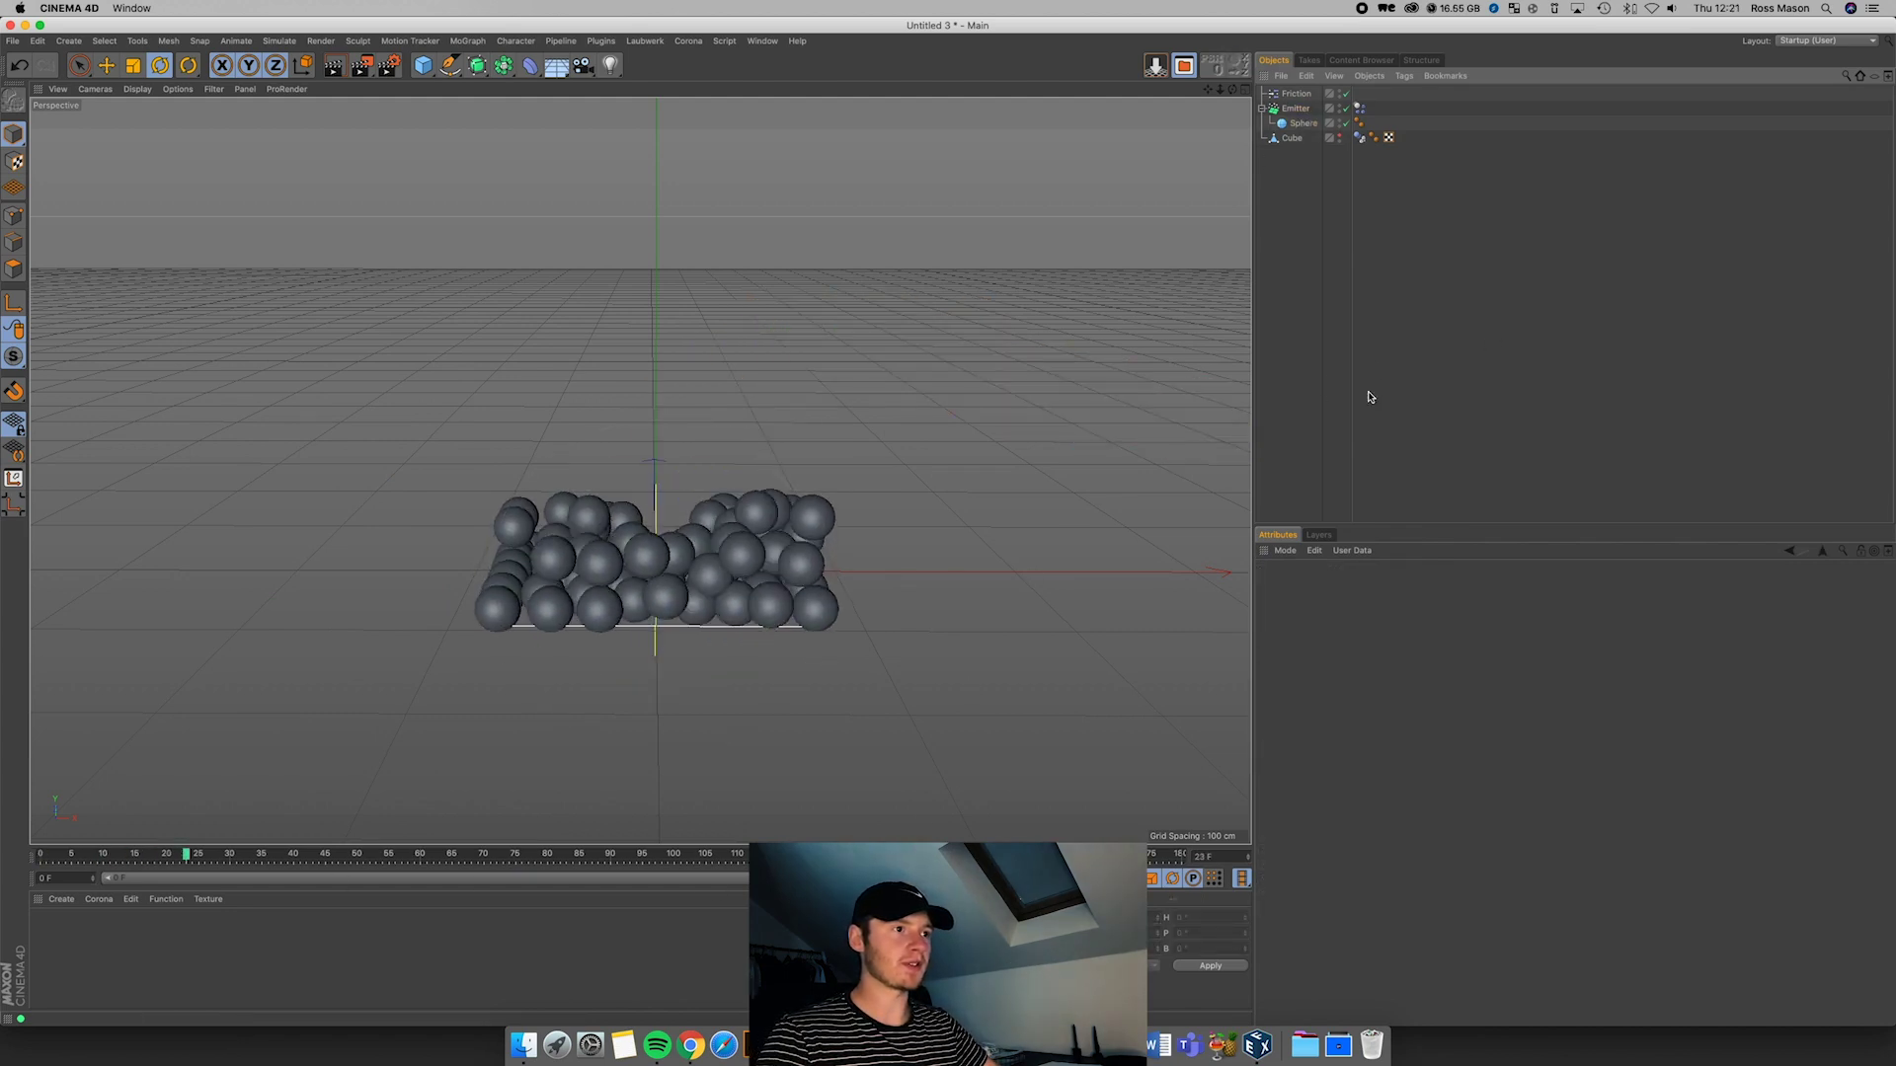
Step: Add a Camera, give it a longer focal length preset, and pull it back to frame more of the spheres
left_click_drag(584, 71, 622, 83)
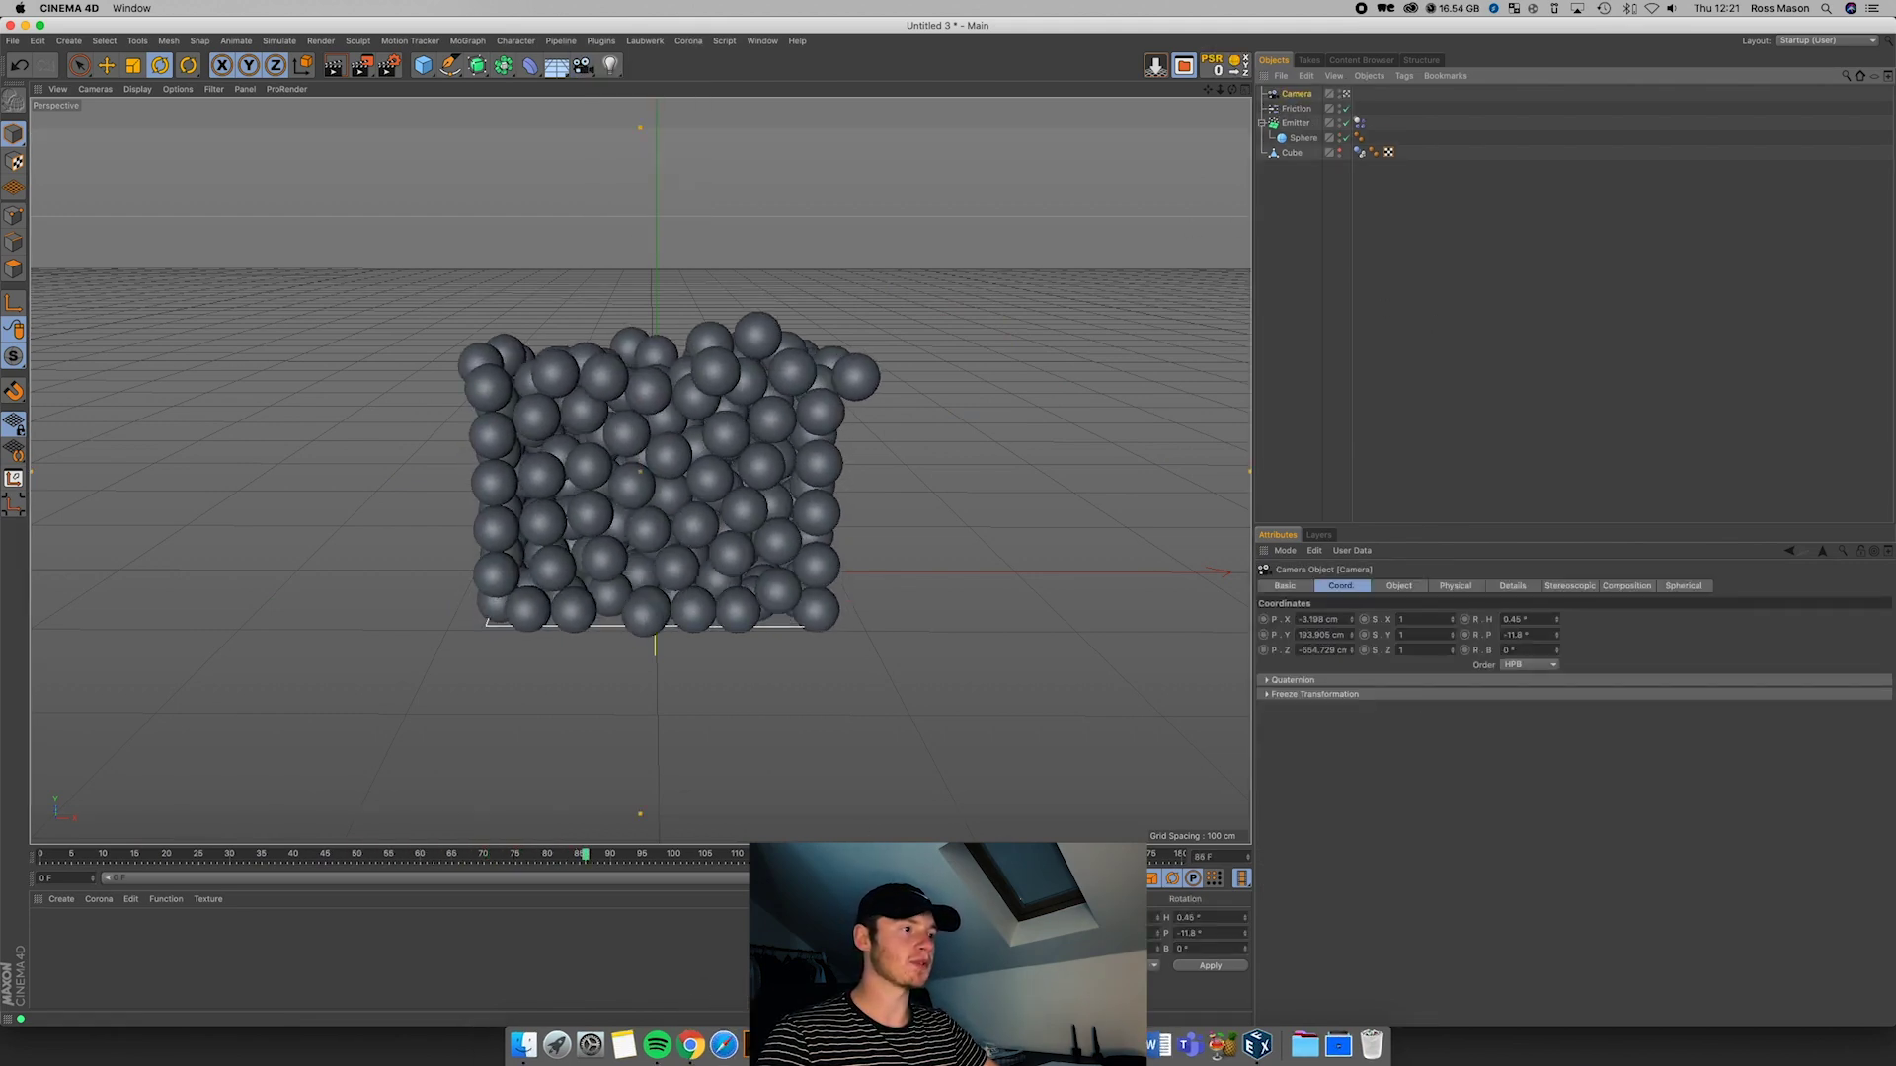
left_click(1407, 588)
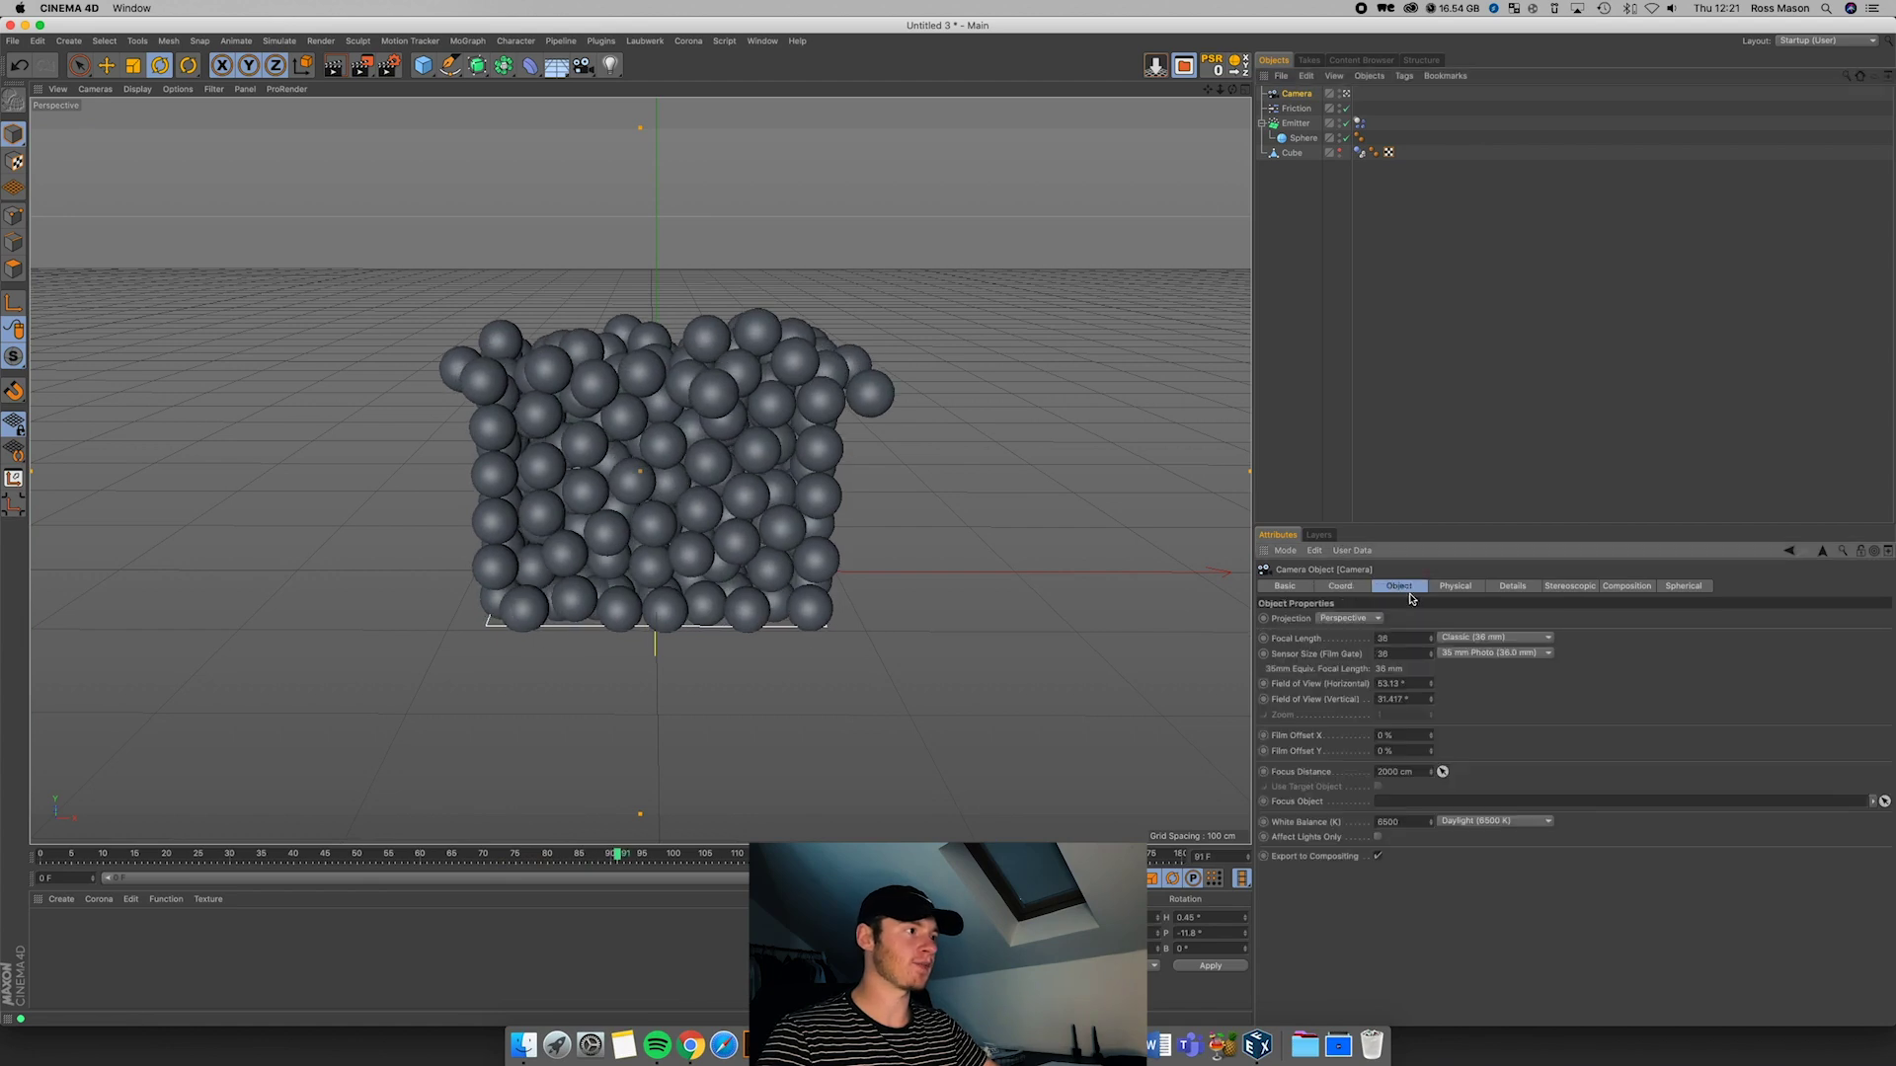
left_click(1439, 639)
left_click(1469, 761)
left_click(1438, 431)
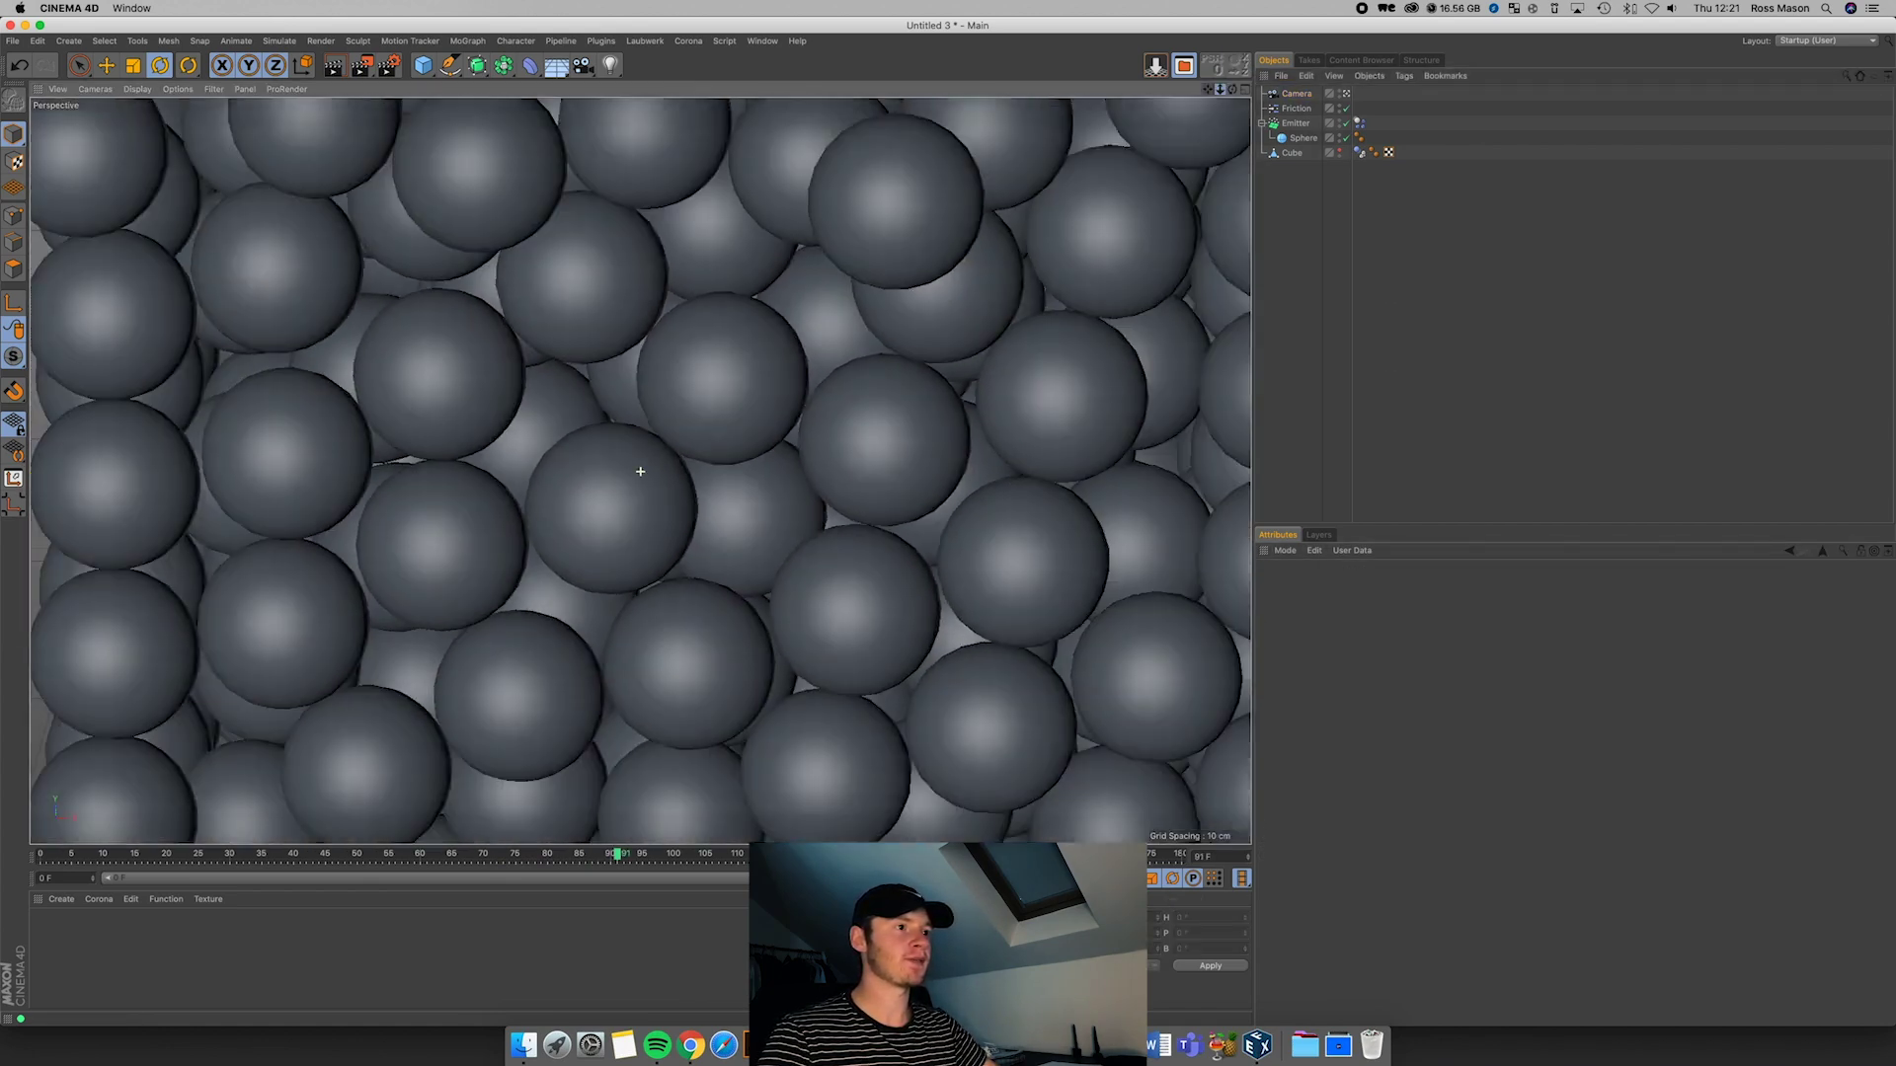
mouse_move(1220, 89)
left_mouse_down()
mouse_move(1180, 89)
mouse_move(1197, 89)
left_mouse_up()
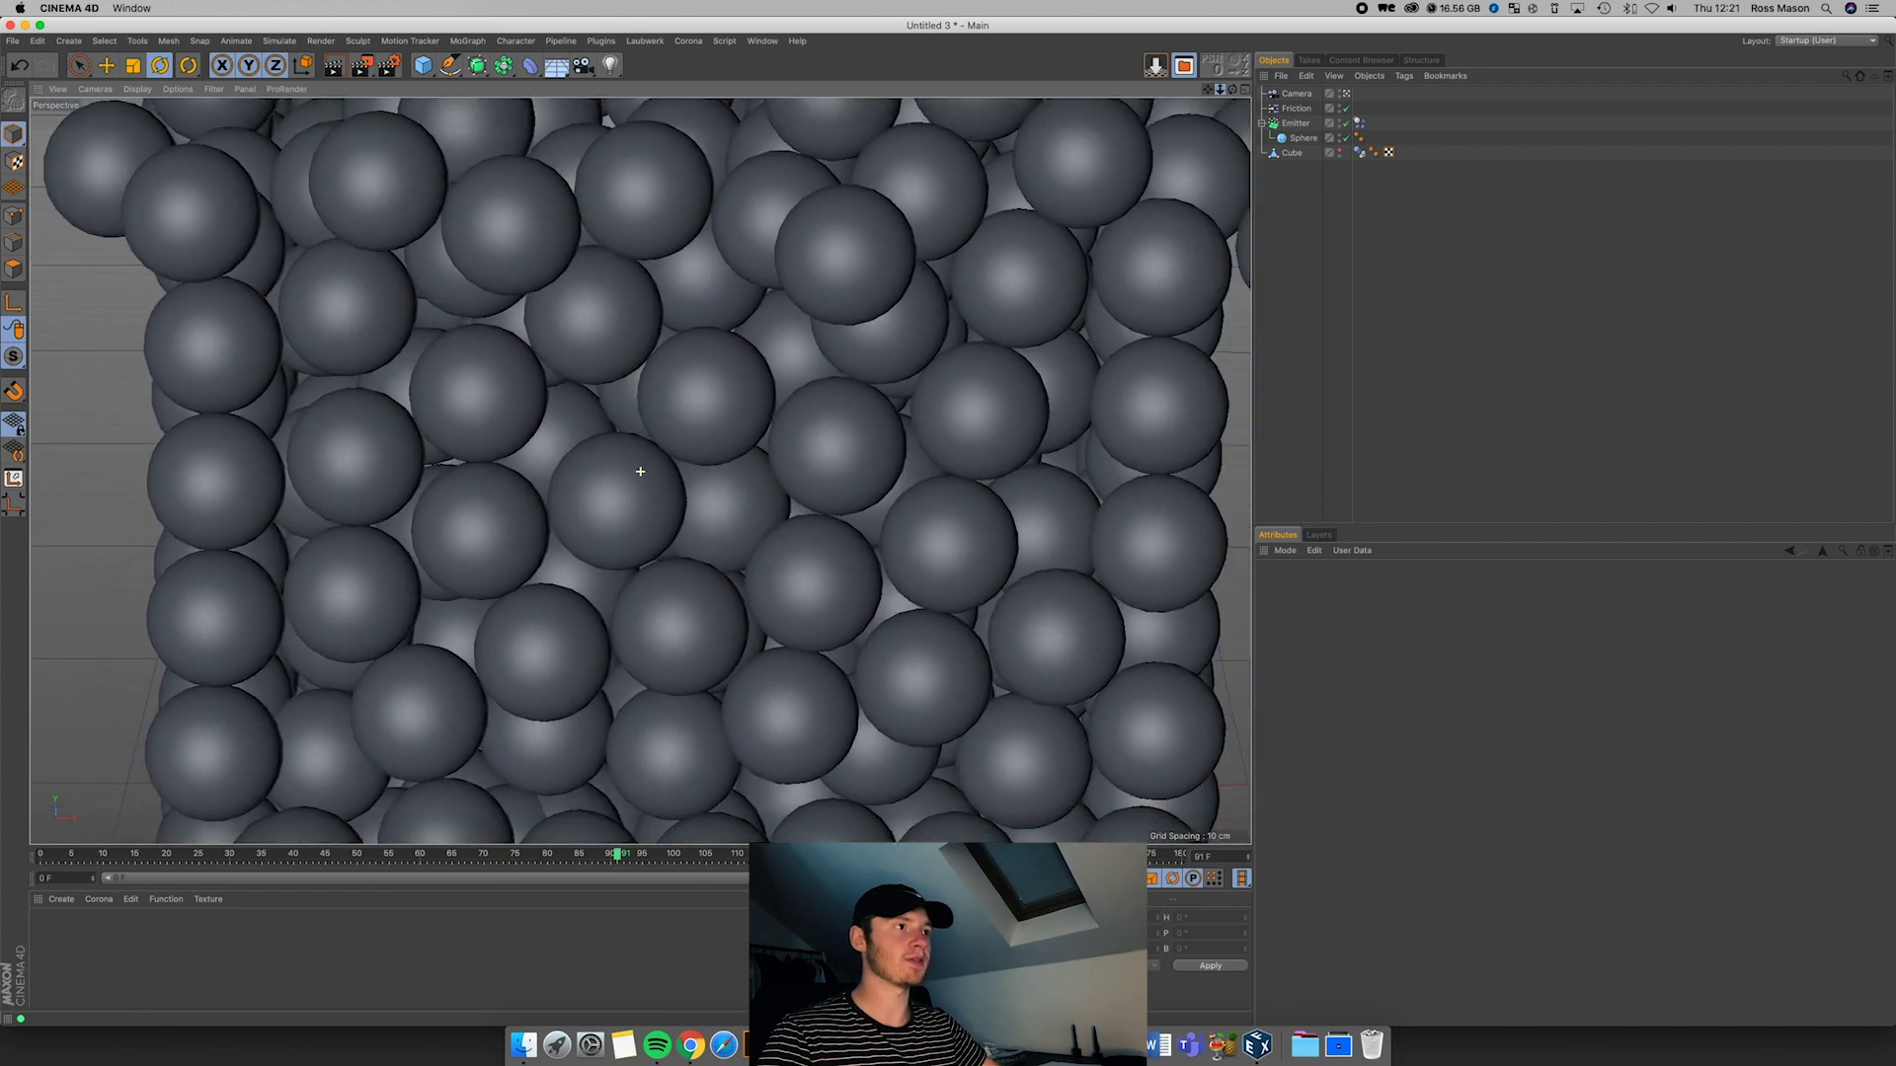
Step: Reset the Camera's heading and pitch to 0° and its X, Y and Z position to 0 cm
left_click(1297, 94)
left_click(1339, 585)
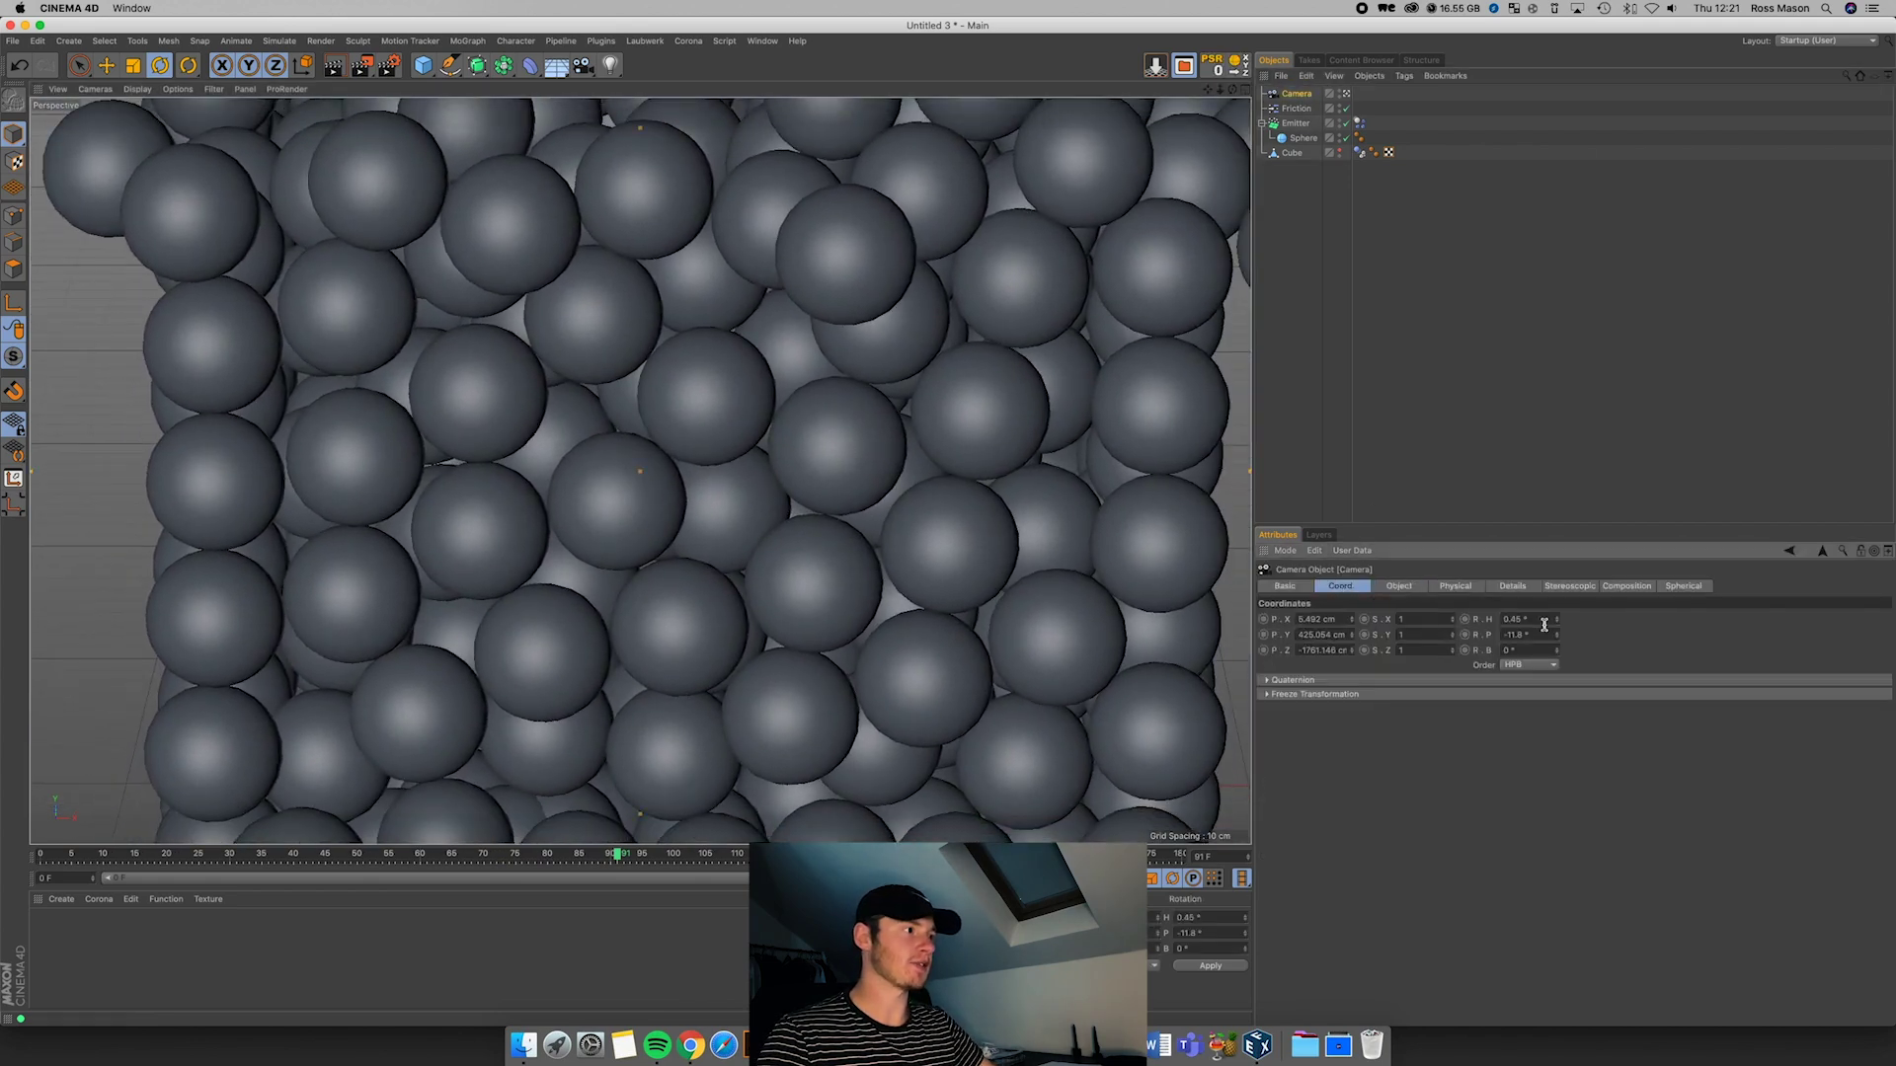
type("0")
key("Tab")
type("0")
key("Return")
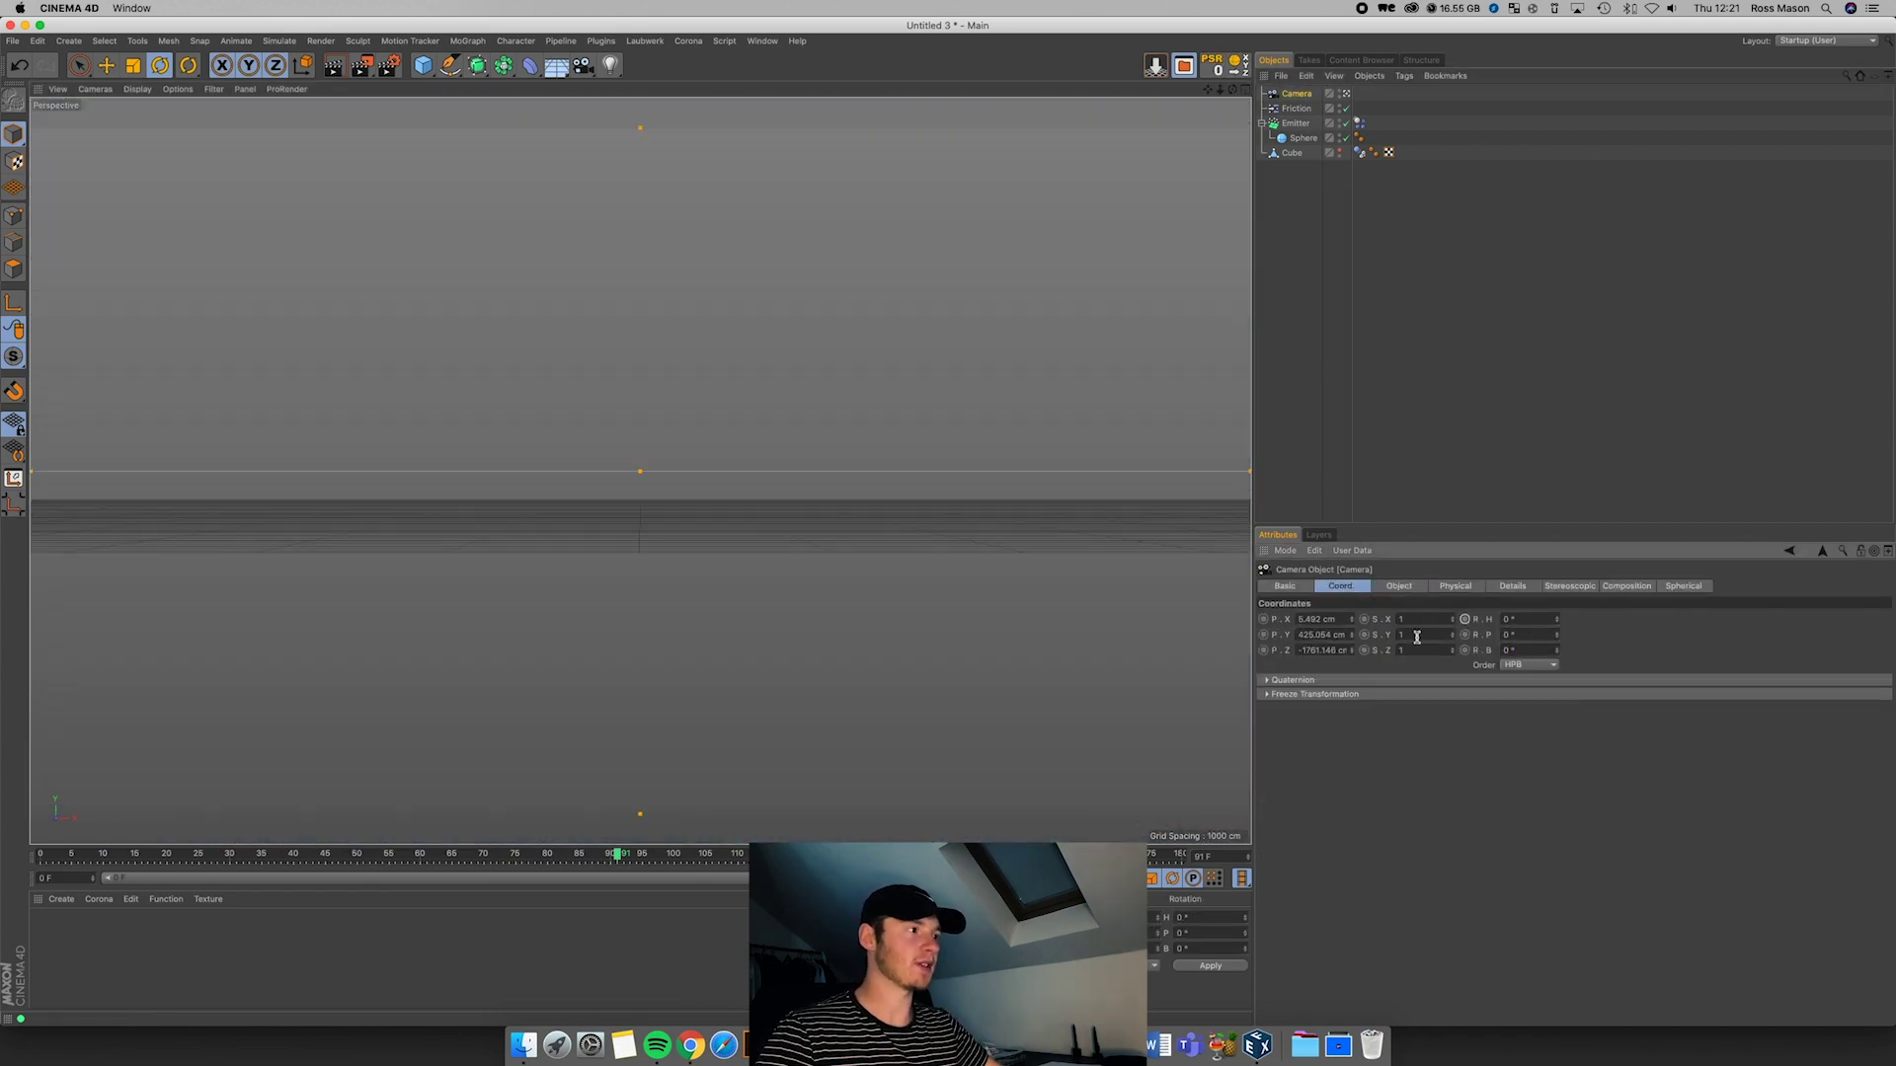
left_click(1337, 620)
type("0")
key("Return")
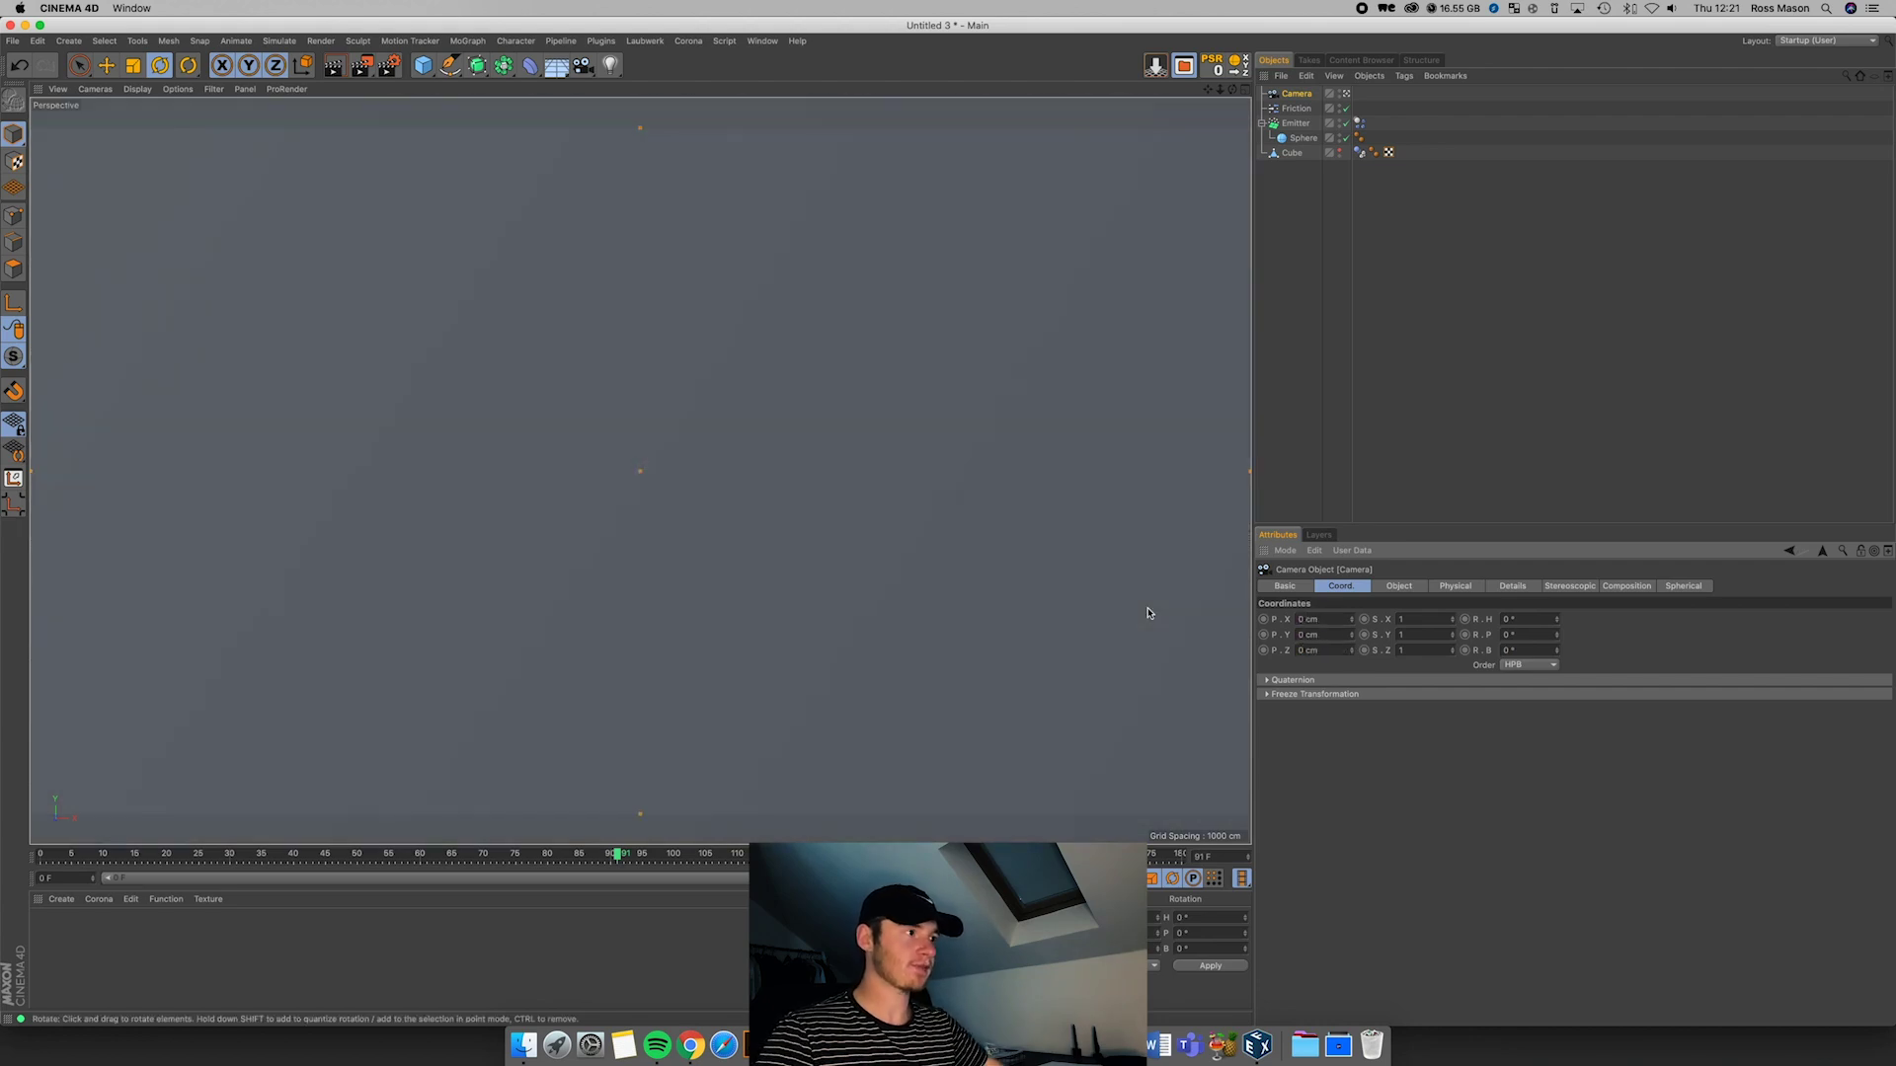
Step: Move the Camera to Y 44 cm and Z -1165 cm, and replay the simulation from the start
left_click_drag(1348, 653, 1353, 592)
key("shift+f")
key("F8")
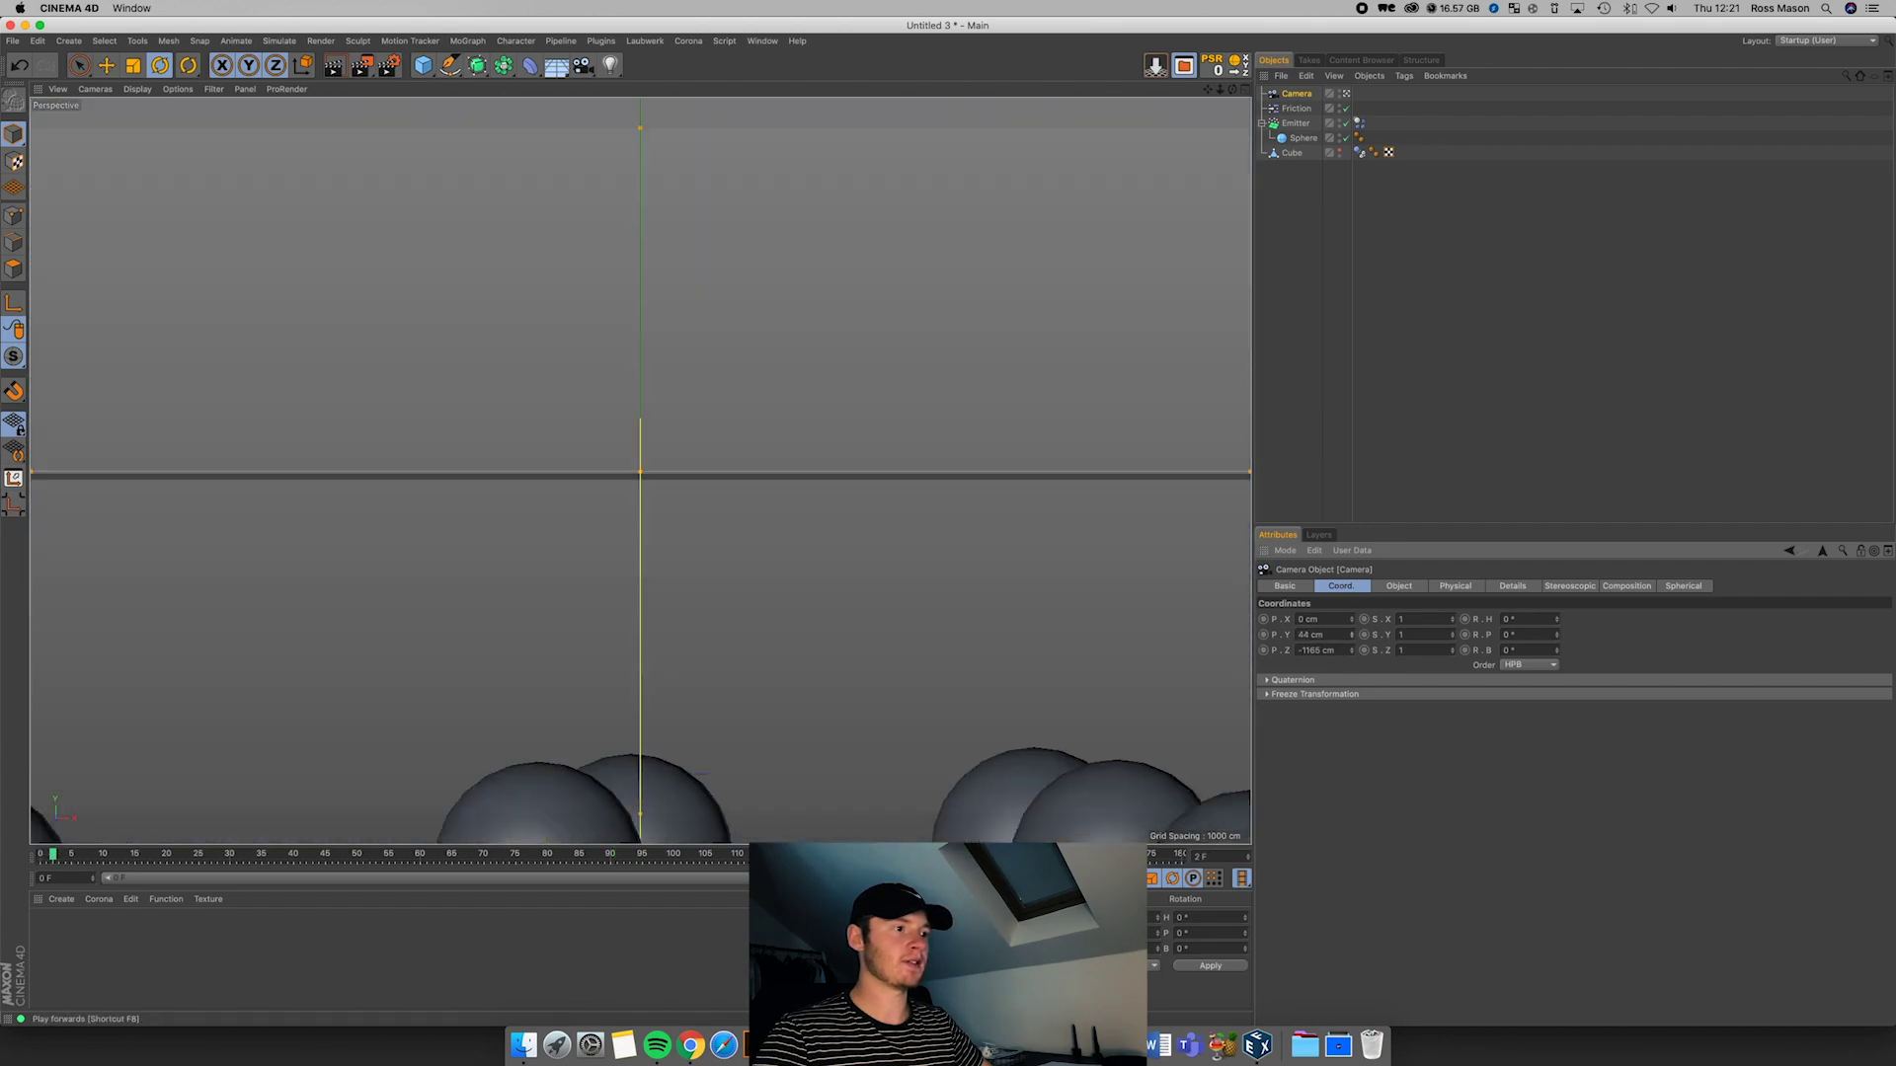